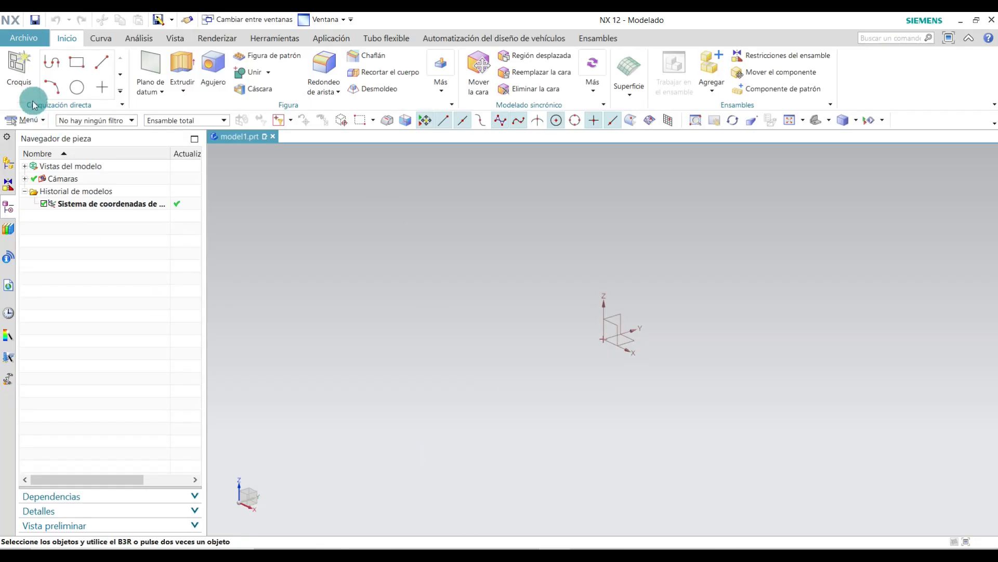
Create a new sketch on the YZ plane of the datum coordinate system.
left_click(20, 67)
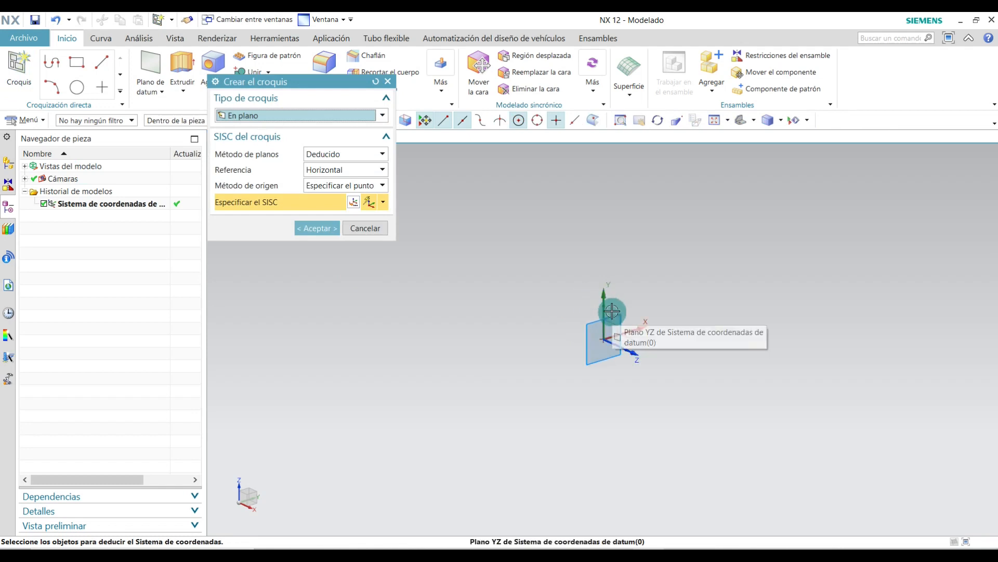
left_click(612, 311)
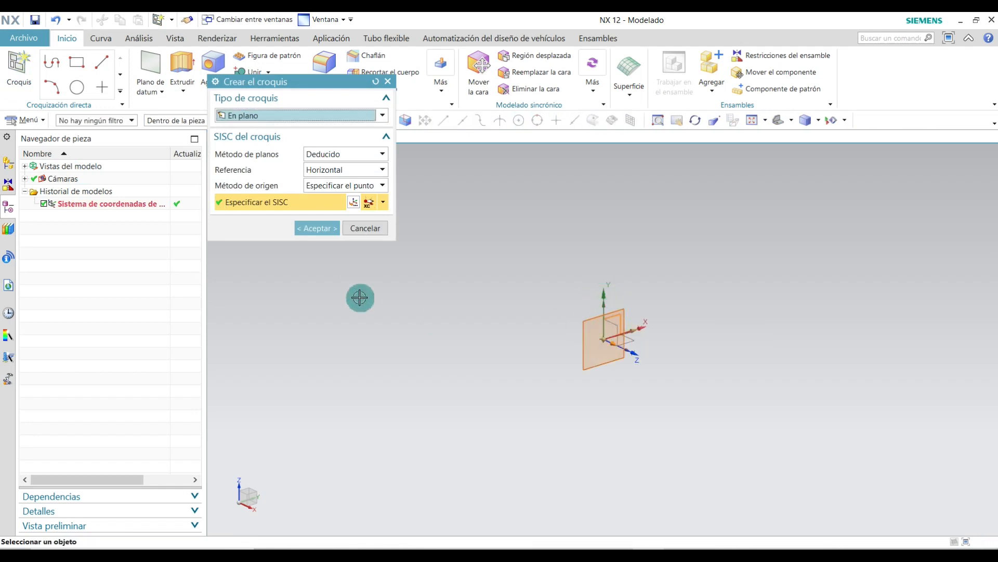
left_click(309, 229)
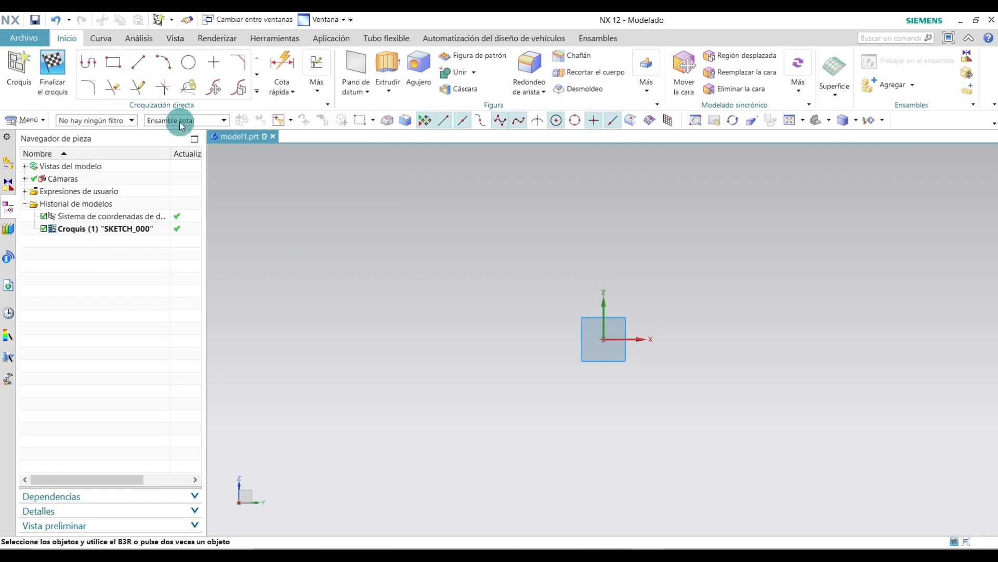
Sketch a rectangle from the origin, about 375 mm wide and 90 mm high.
left_click(113, 64)
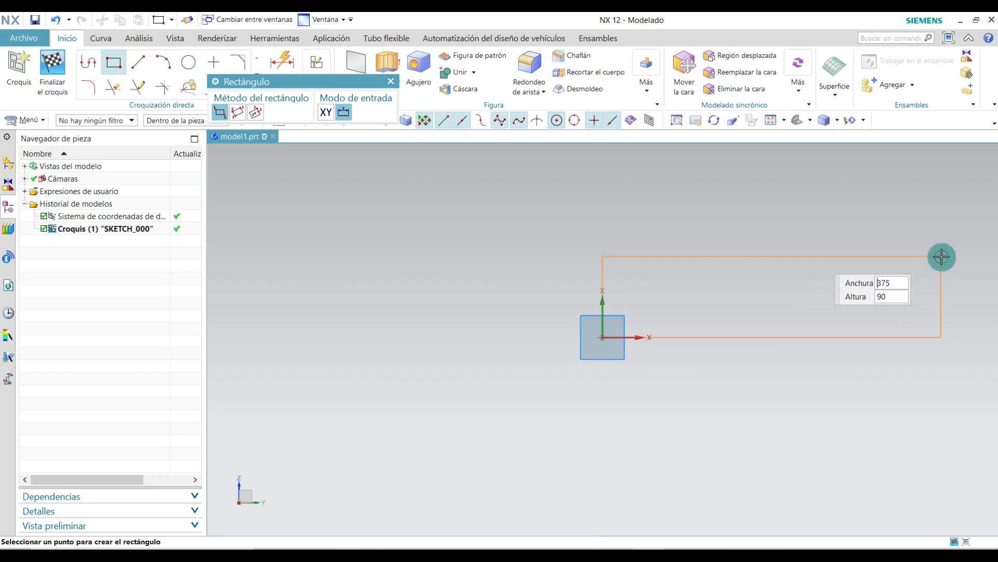
left_click(941, 256)
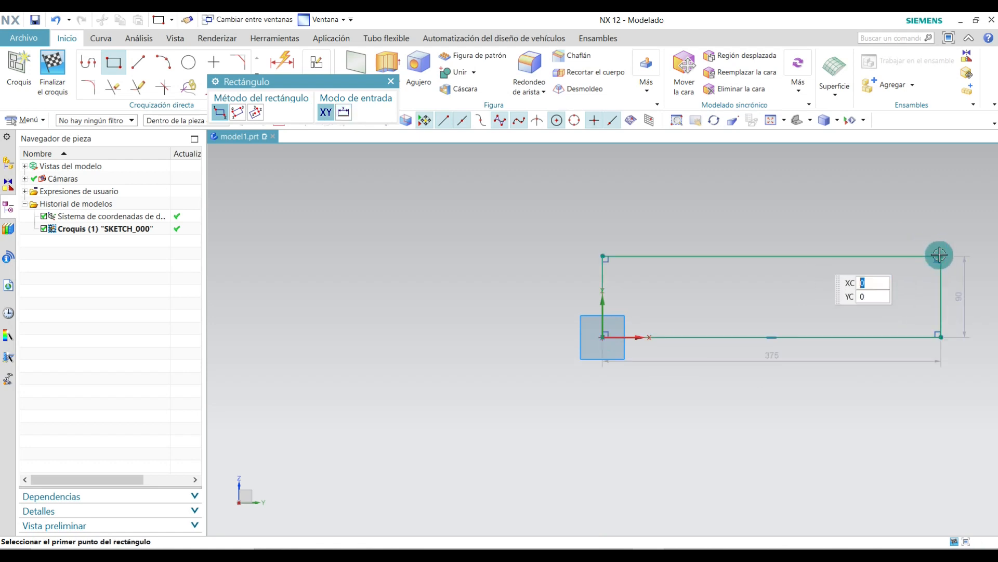
left_click(391, 81)
Set the rectangle's width to 500 mm and its height to 100 mm.
scroll(336, 380, "down", 3)
scroll(582, 355, "up", 3)
scroll(582, 355, "down", 2)
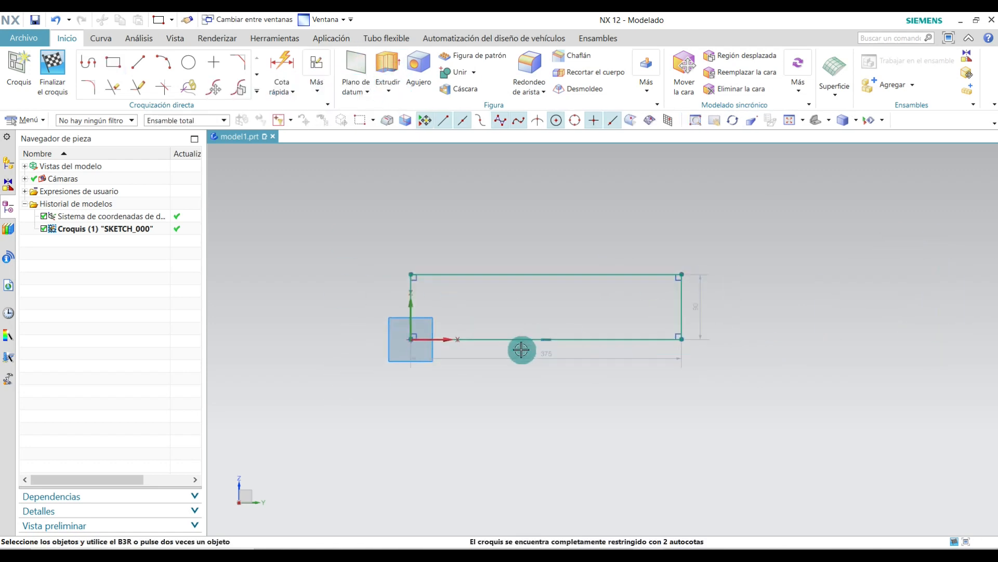
scroll(553, 354, "up", 2)
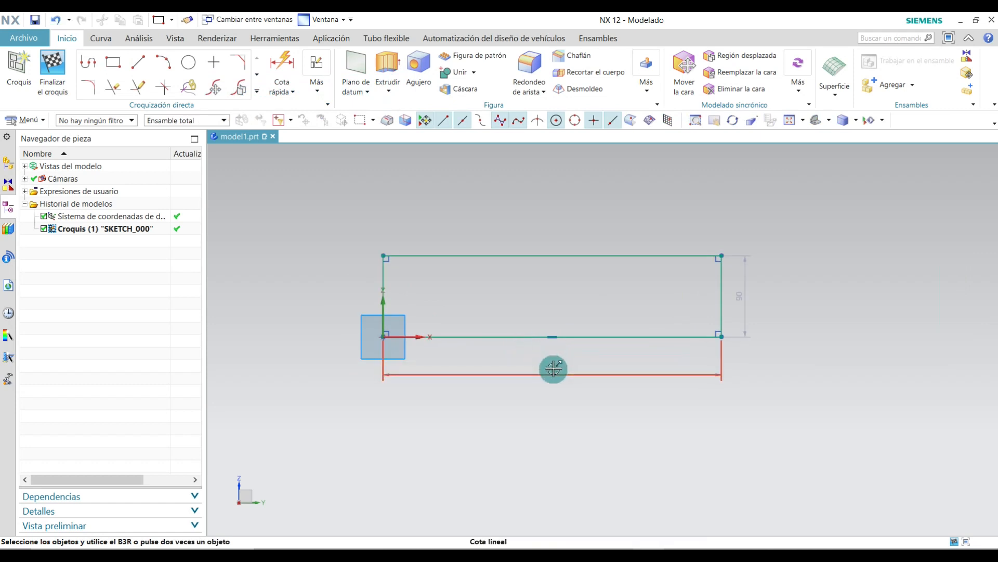
double_click(552, 368)
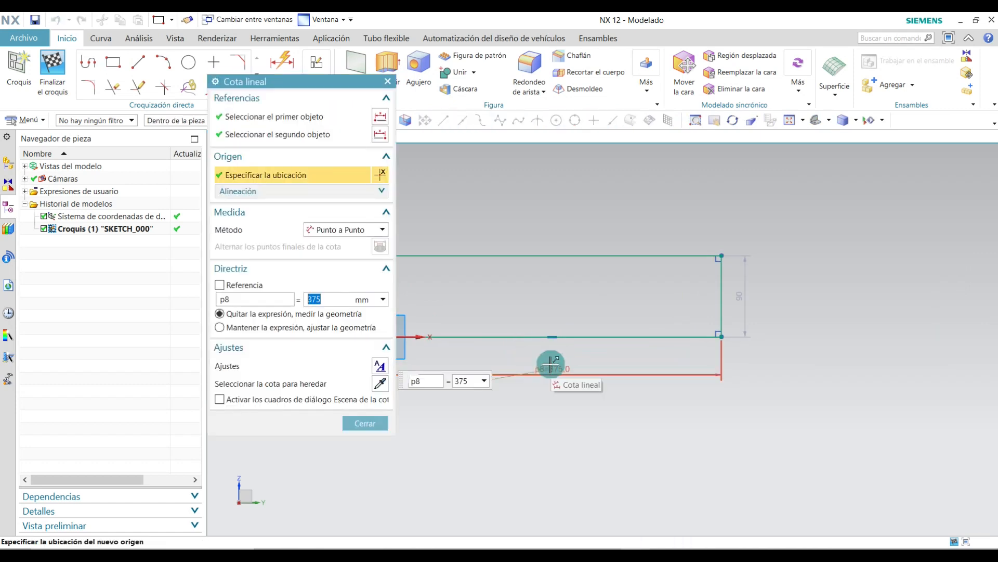
key("Return")
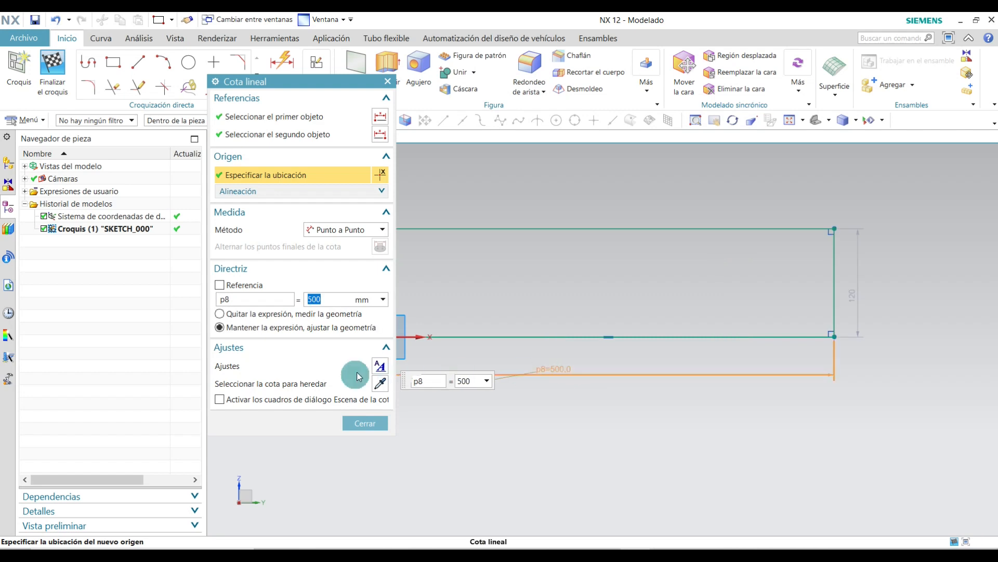
left_click(359, 422)
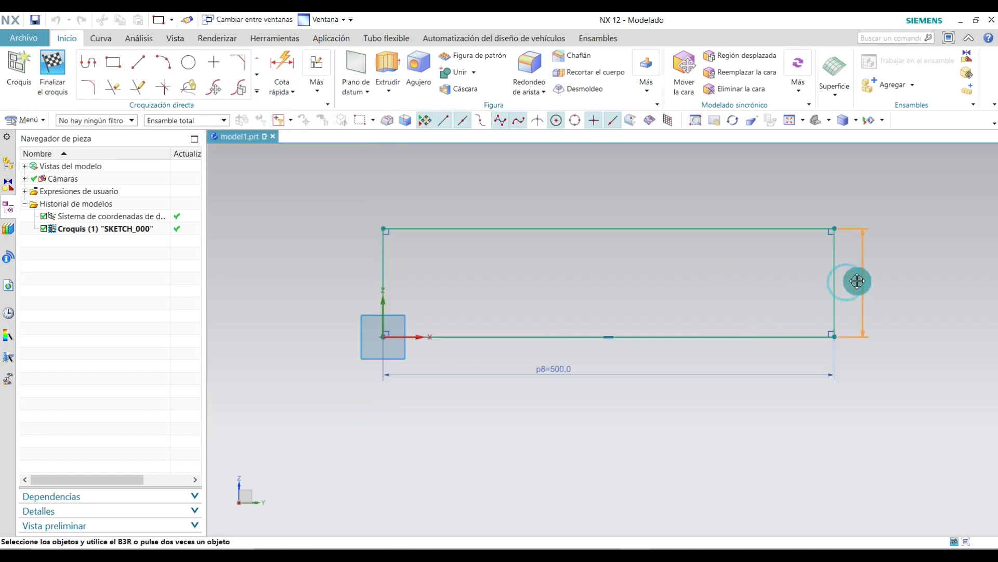
double_click(874, 280)
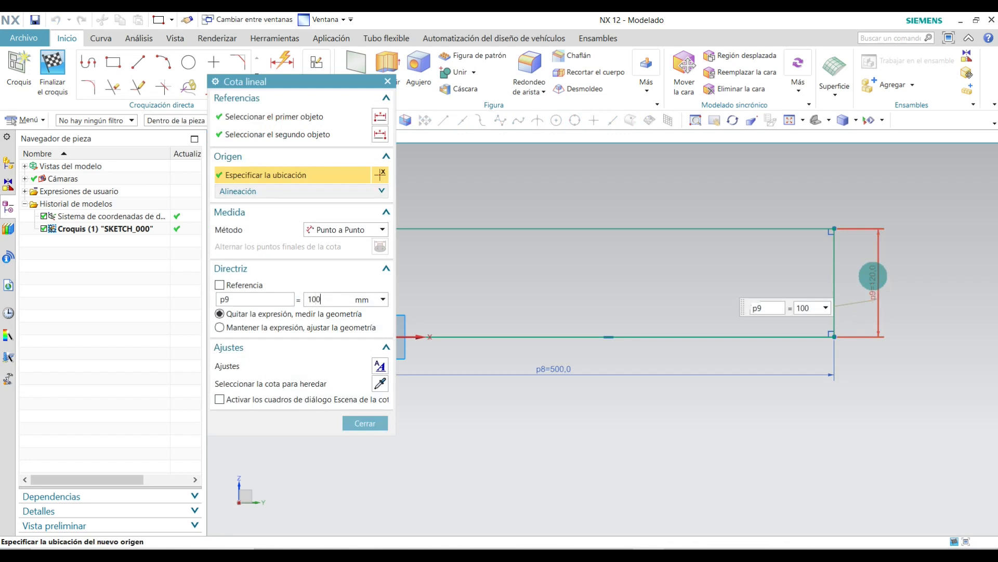
key("Return")
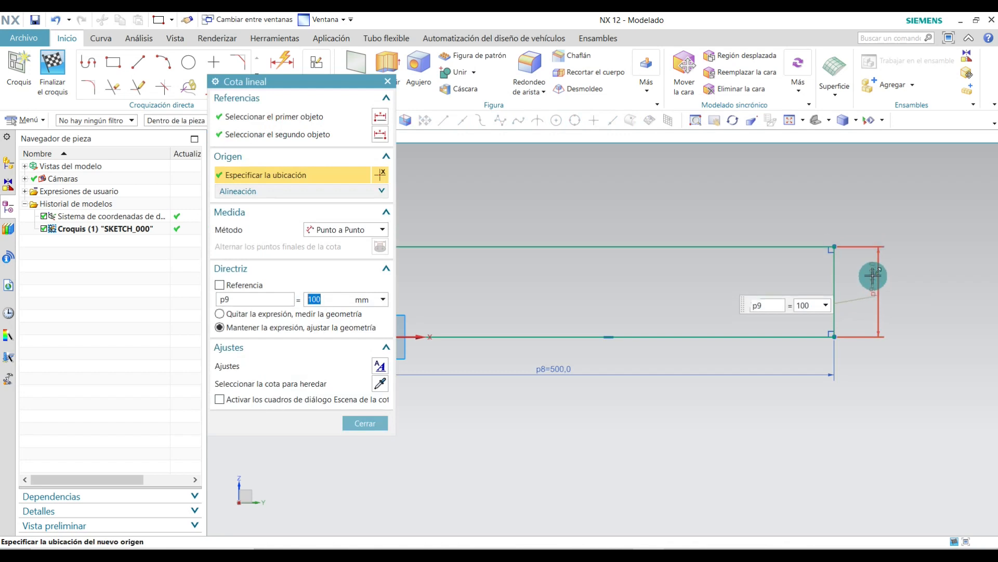
left_click(364, 423)
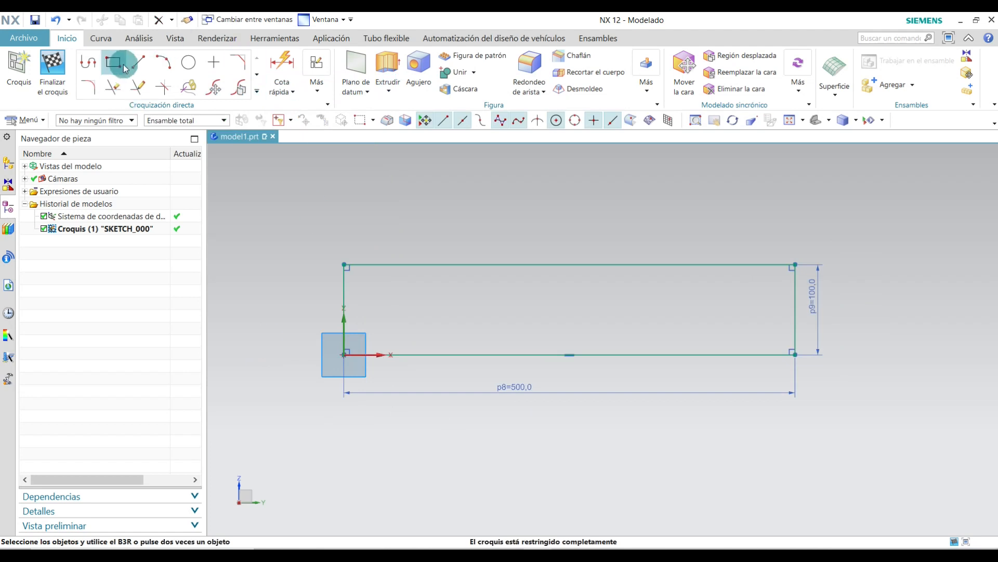
Sketch two smaller rectangles inside the outline, the left about 115 by 40 mm and the right about 115 by 35 mm.
left_click(115, 63)
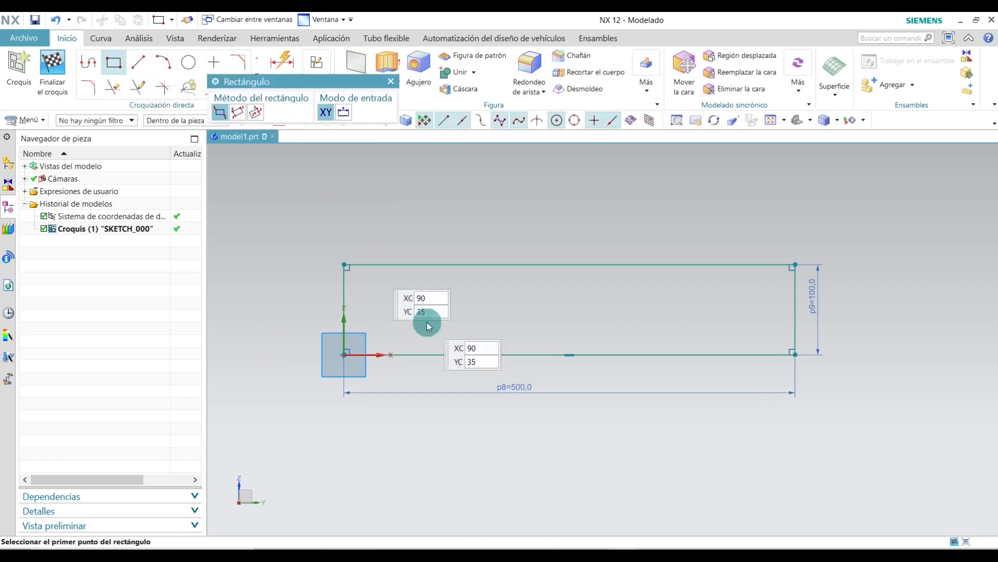
left_click(407, 278)
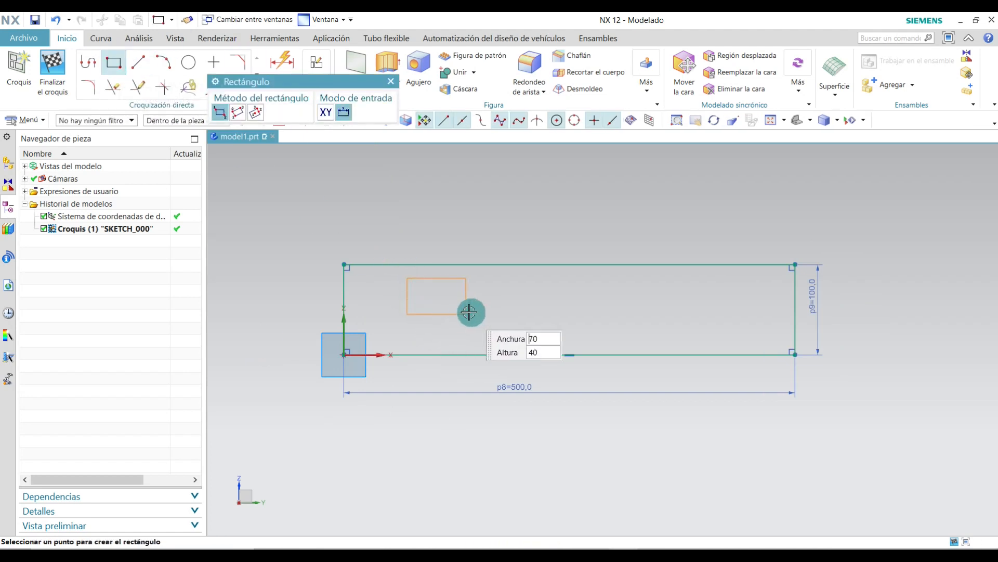
left_click(511, 313)
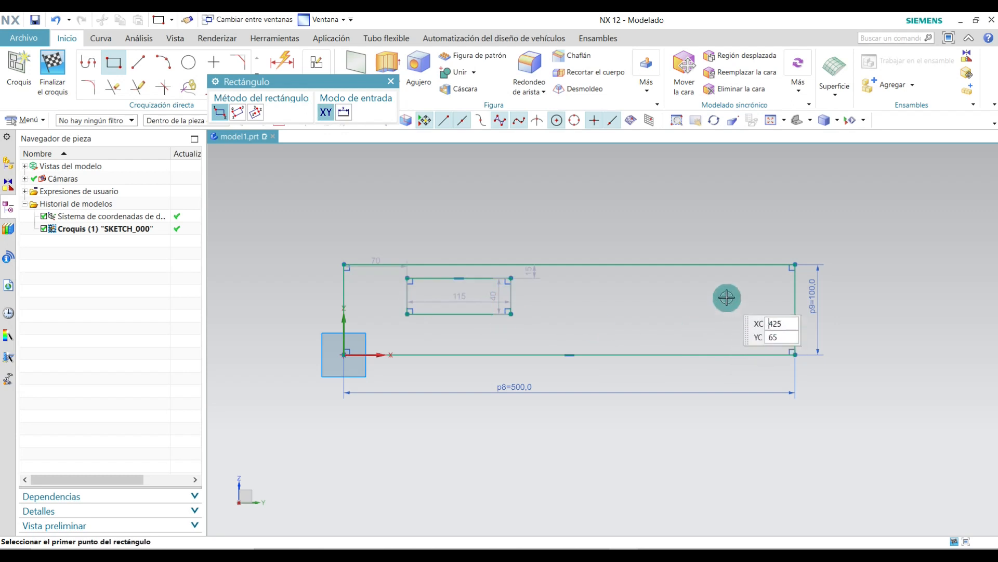
left_click(660, 282)
left_click(764, 313)
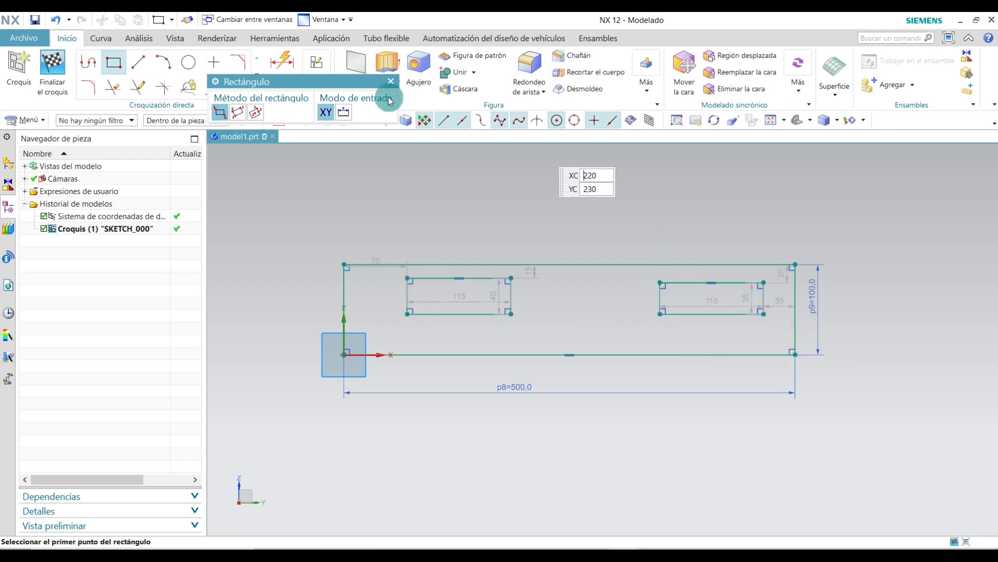
left_click(390, 82)
Move the left inner rectangle's width dimension below it and set it to 100 mm.
scroll(480, 230, "up", 2)
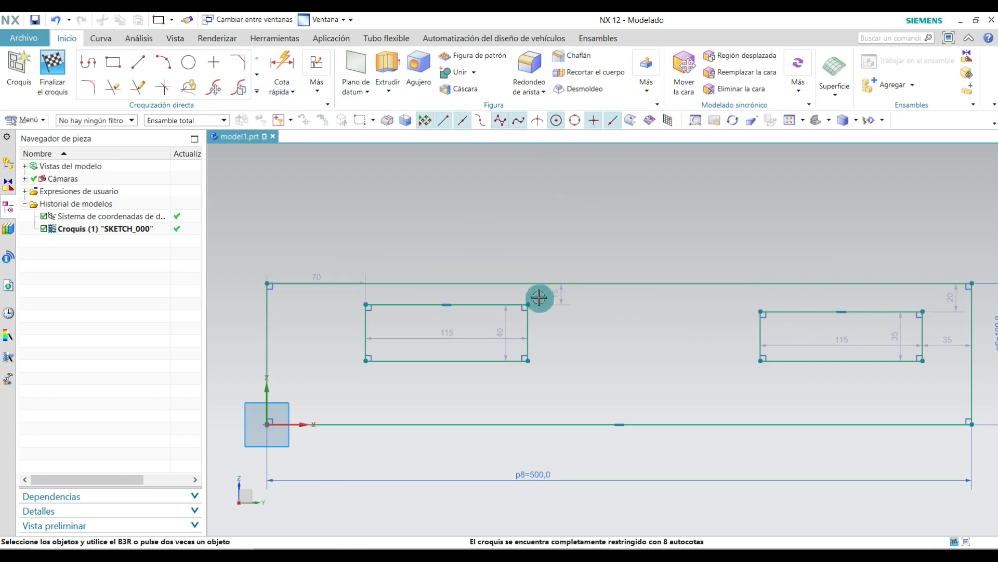
left_click_drag(443, 333, 444, 371)
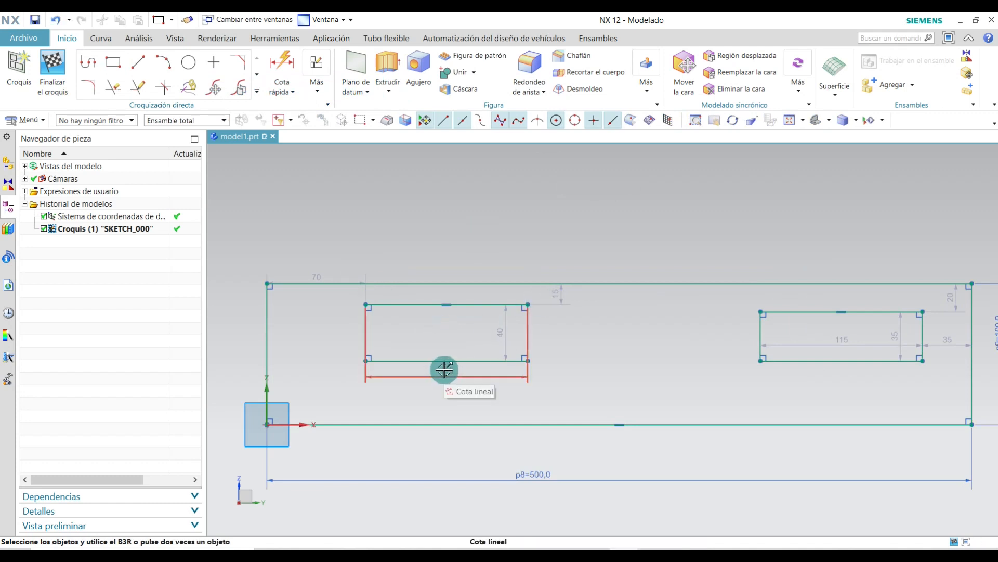
double_click(447, 368)
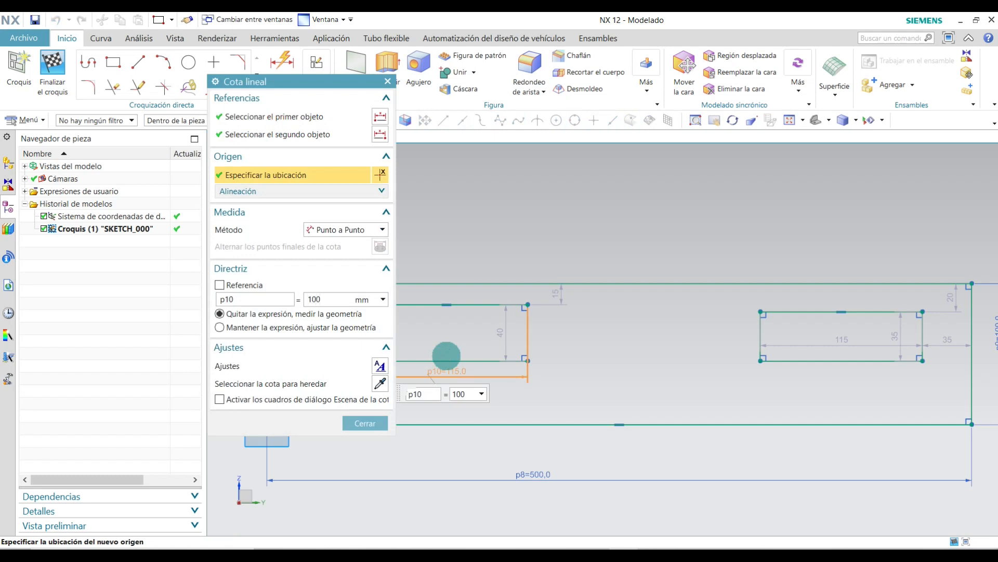
type("100")
key("Return")
left_click(361, 421)
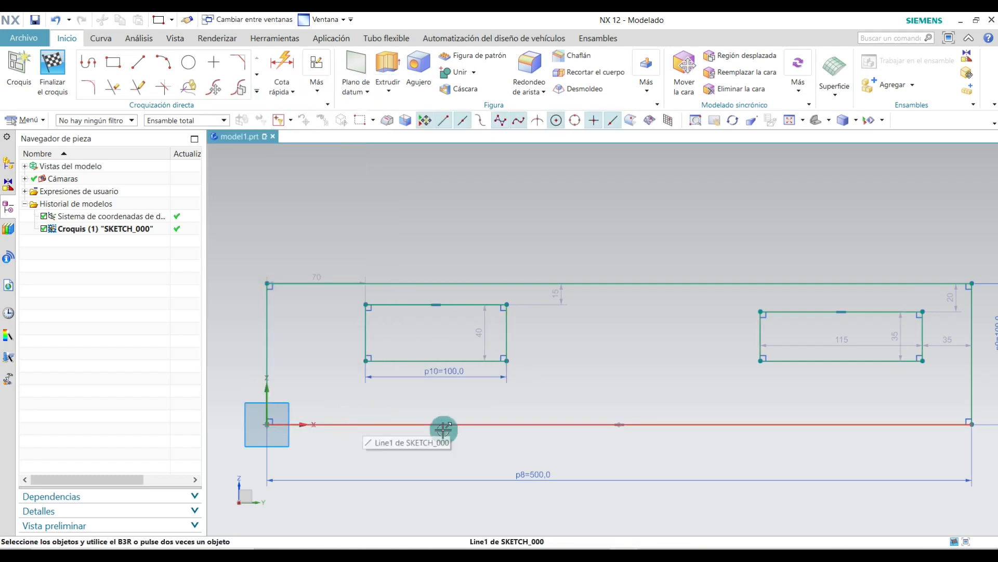
Move the left inner rectangle's height dimension outside its right side and set it to 25 mm.
left_click_drag(485, 338, 558, 338)
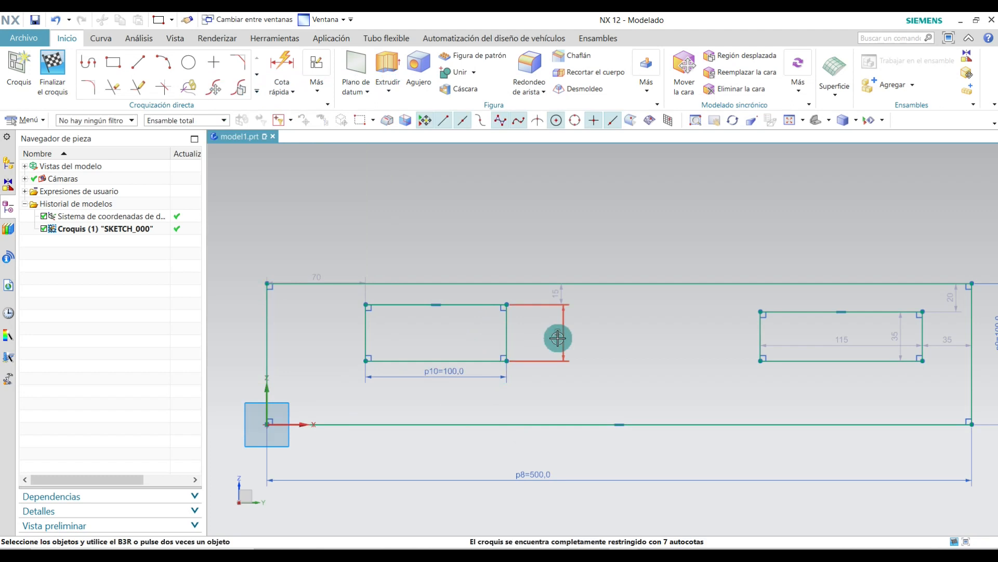
double_click(557, 338)
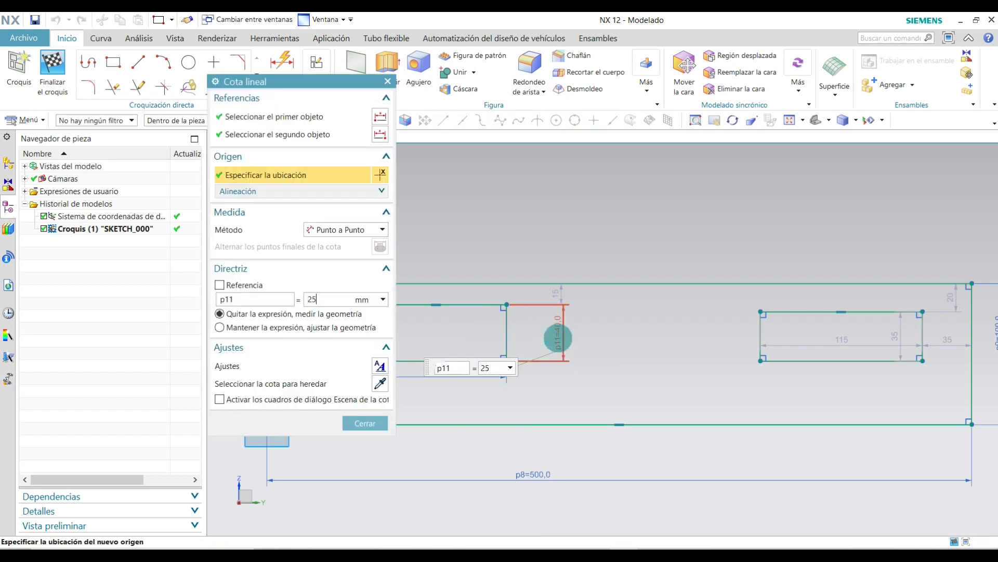
type("25")
key("Return")
left_click(371, 423)
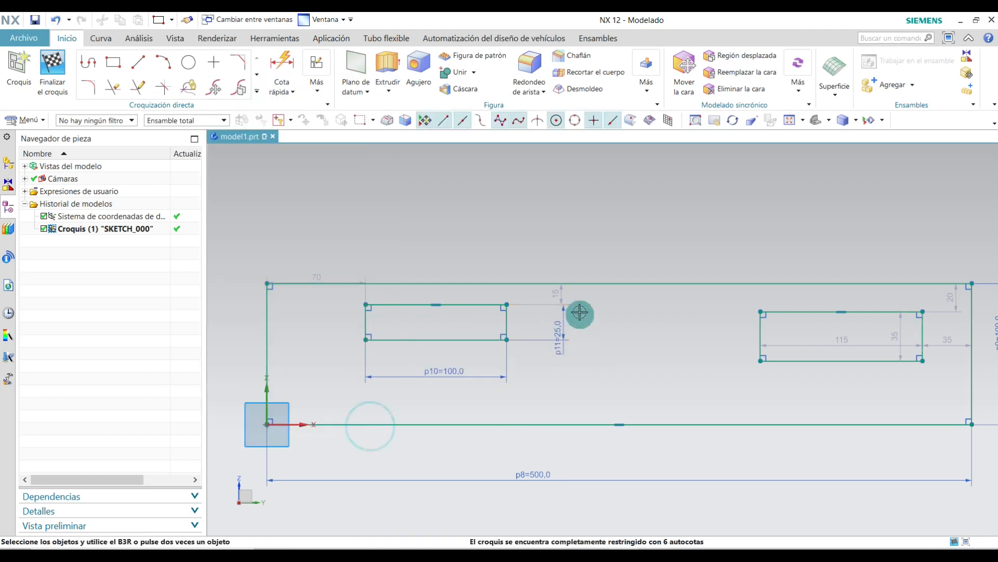
Set the distance from the left inner rectangle to the outline's top edge to 25 mm.
double_click(561, 291)
type("2")
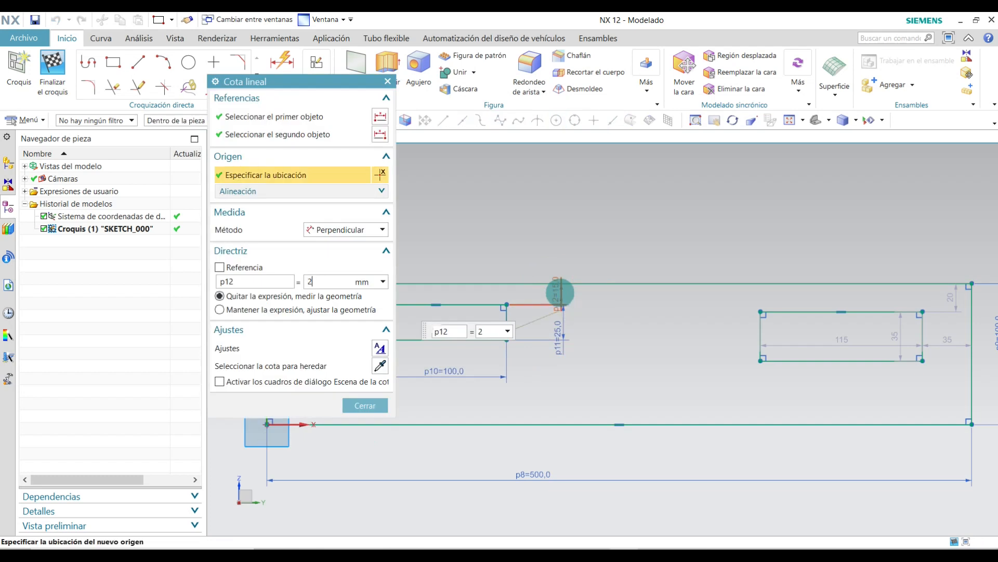
type("5")
key("Return")
left_click(365, 404)
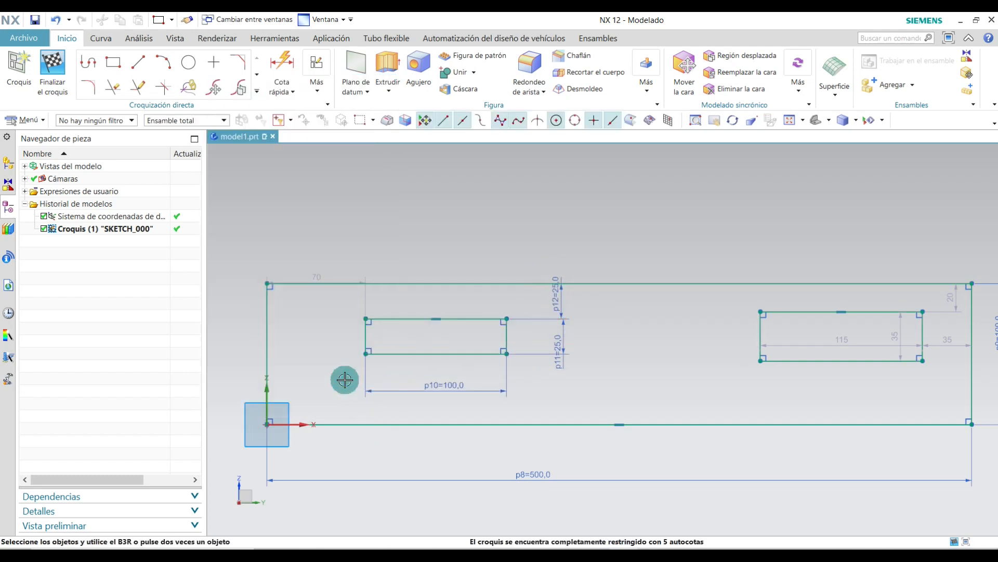
Set the right inner rectangle's width to 100 mm, with that dimension placed below it, and its height to 25 mm.
scroll(728, 348, "up", 5)
double_click(708, 337)
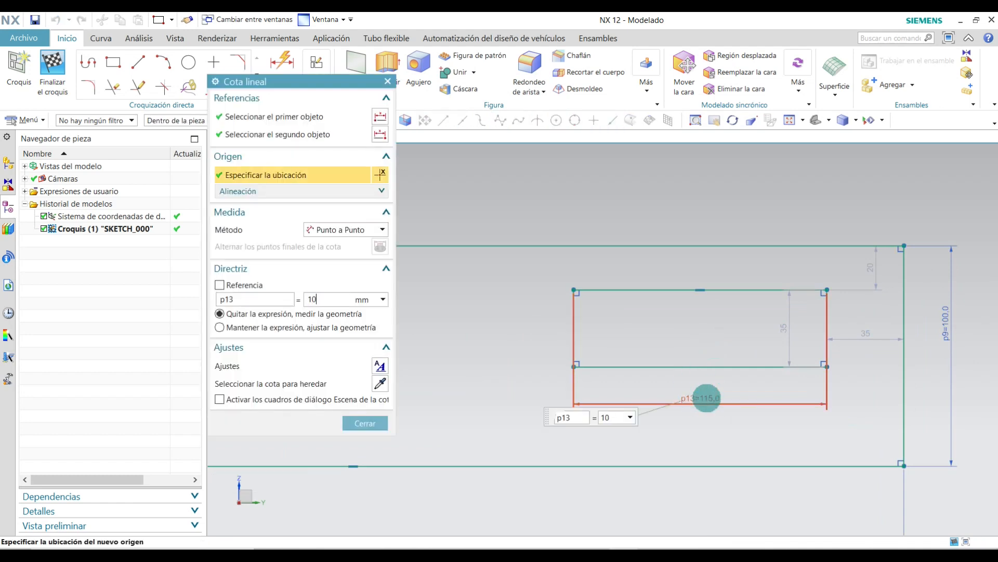
key("Return")
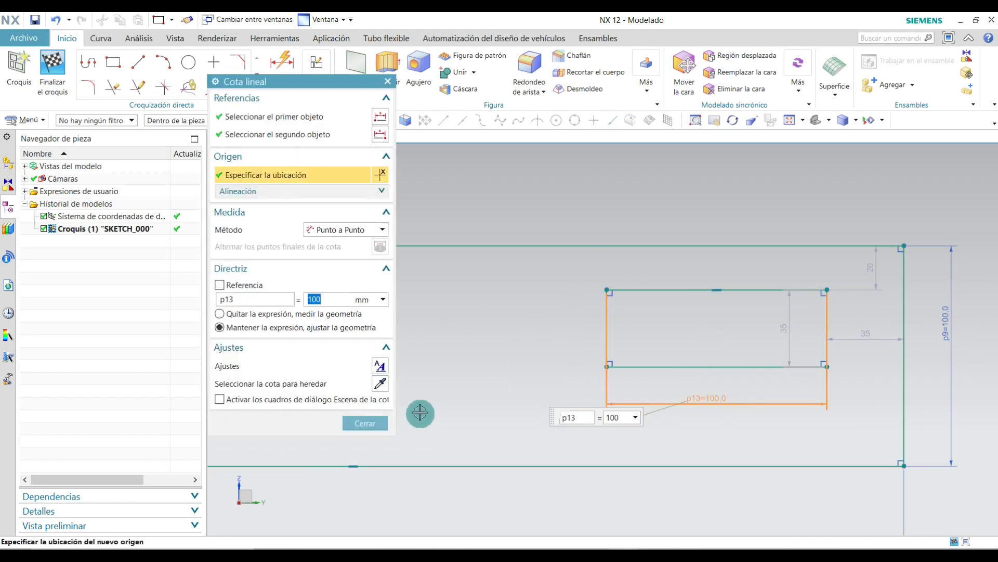
left_click(364, 419)
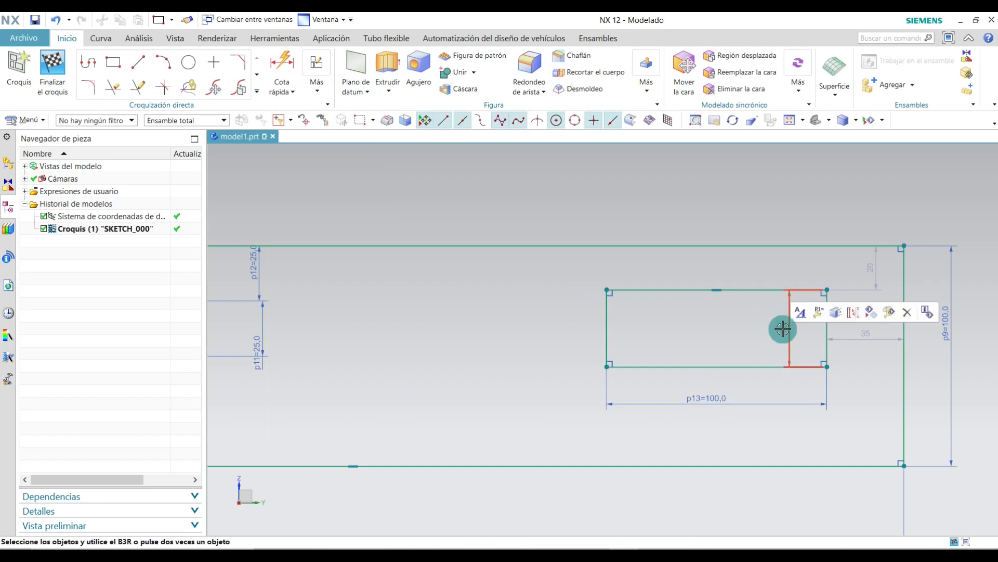
double_click(782, 330)
type("25")
key("Return")
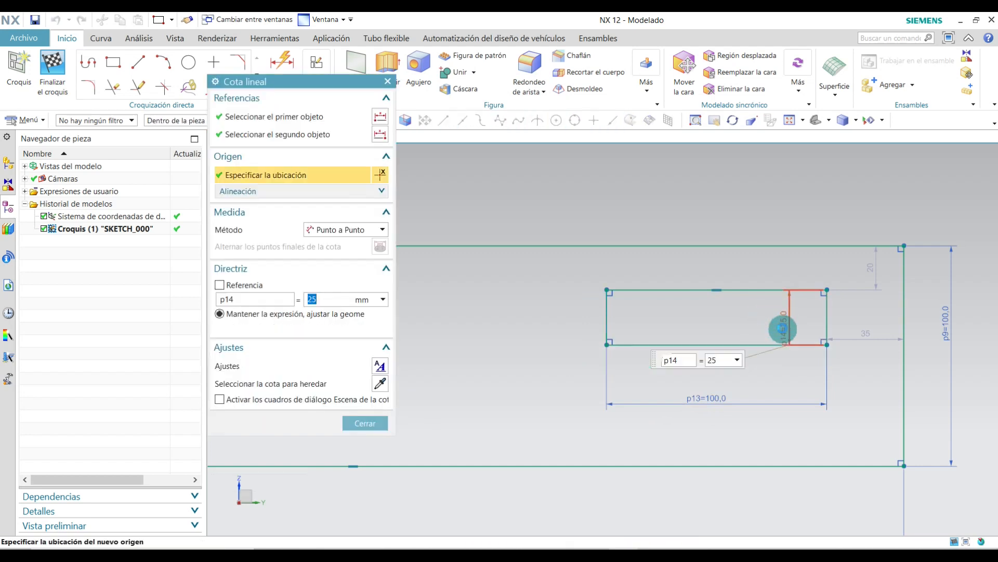
left_click(365, 423)
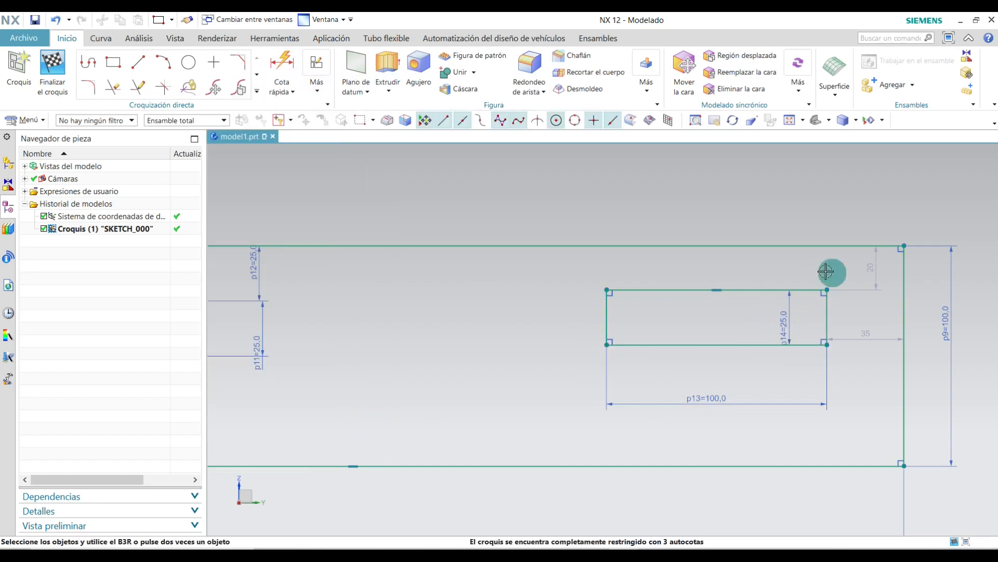
Set the distance from the right inner rectangle to the outline's top edge to 25 mm.
double_click(871, 271)
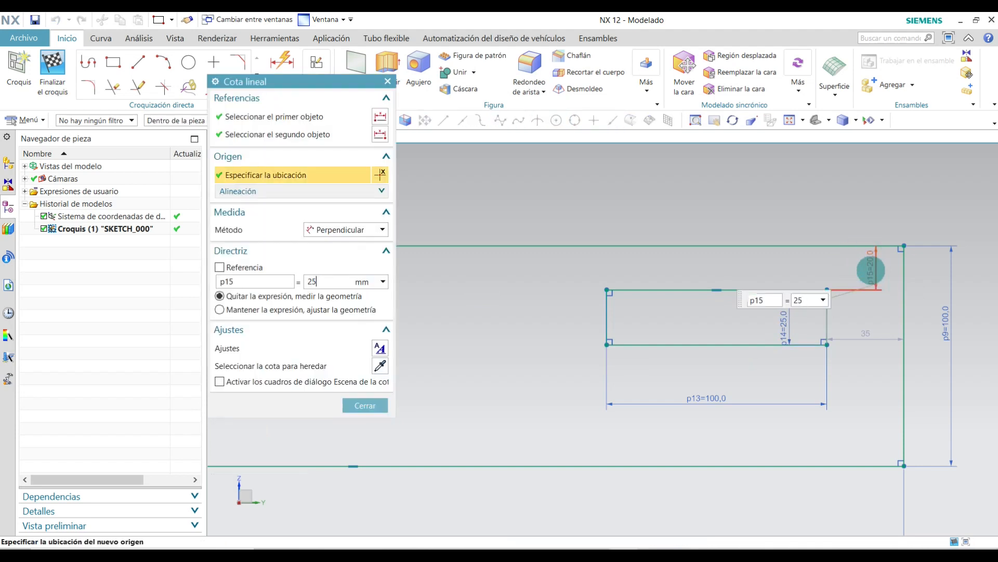
type("25")
key("Return")
left_click(373, 407)
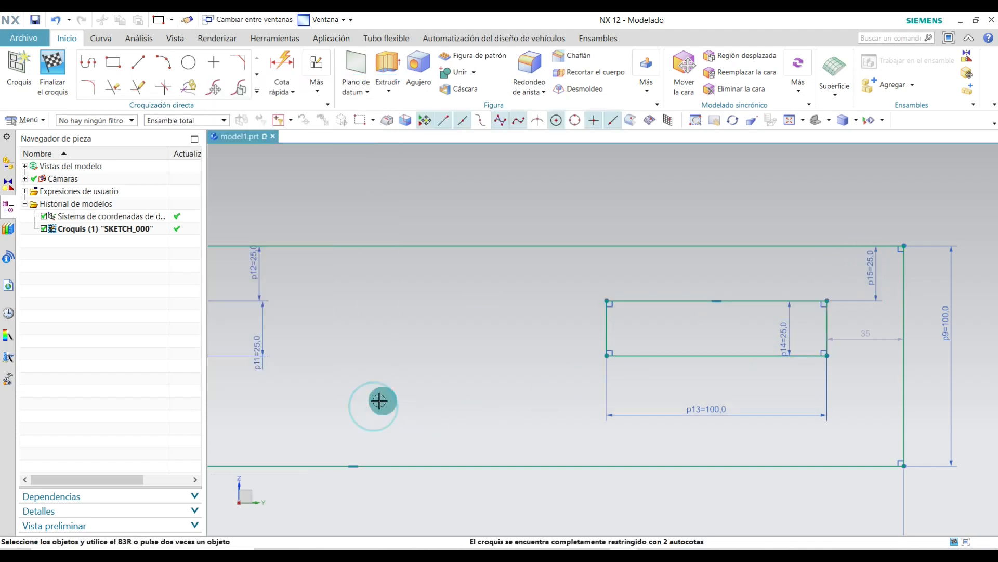
Draw two vertical lines about 75 mm long and about 28 mm apart, from above the outline down into the left inner rectangle.
scroll(742, 334, "down", 3)
scroll(548, 350, "down", 2)
scroll(550, 349, "up", 2)
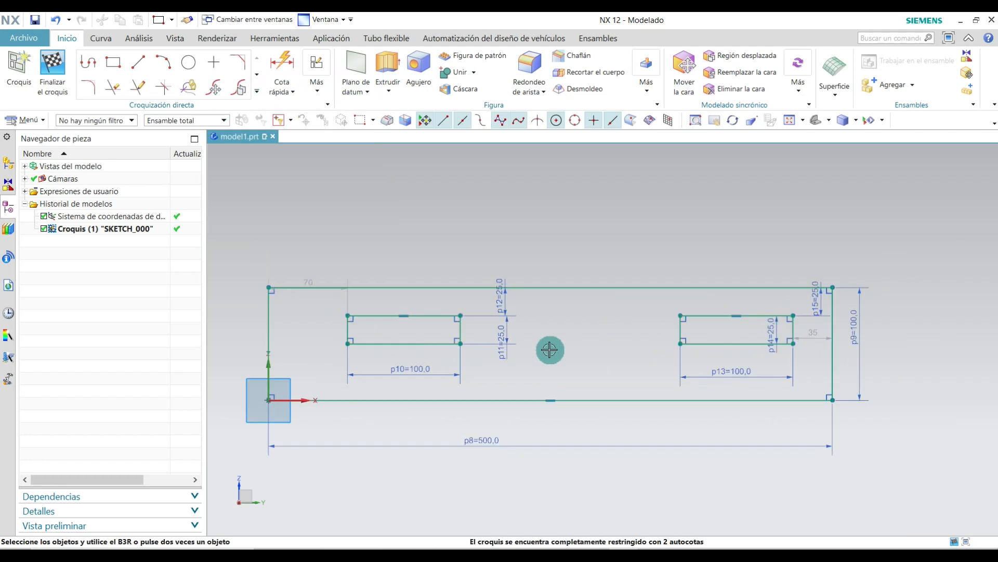
left_click(139, 62)
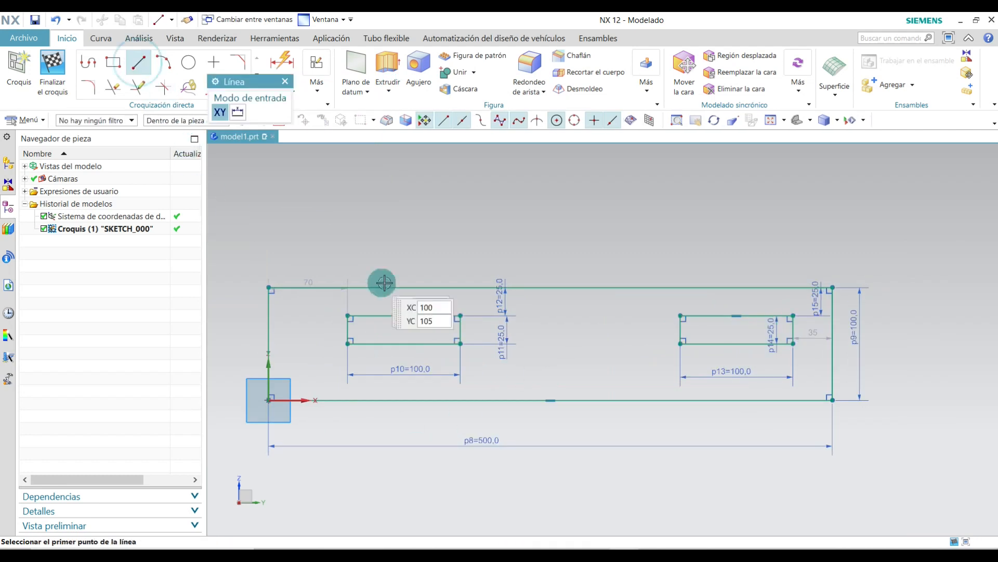
left_click(386, 242)
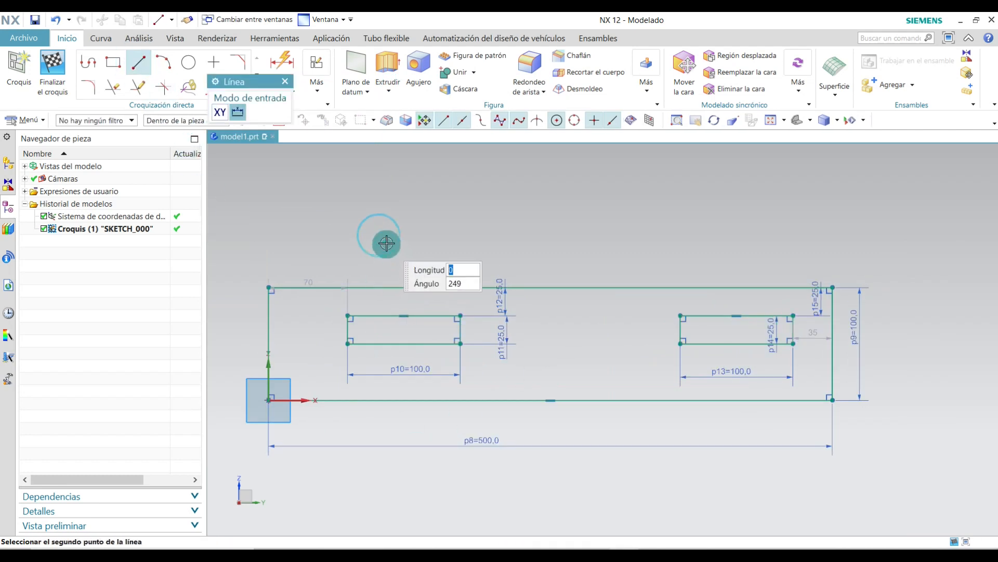
left_click(387, 327)
left_click(419, 243)
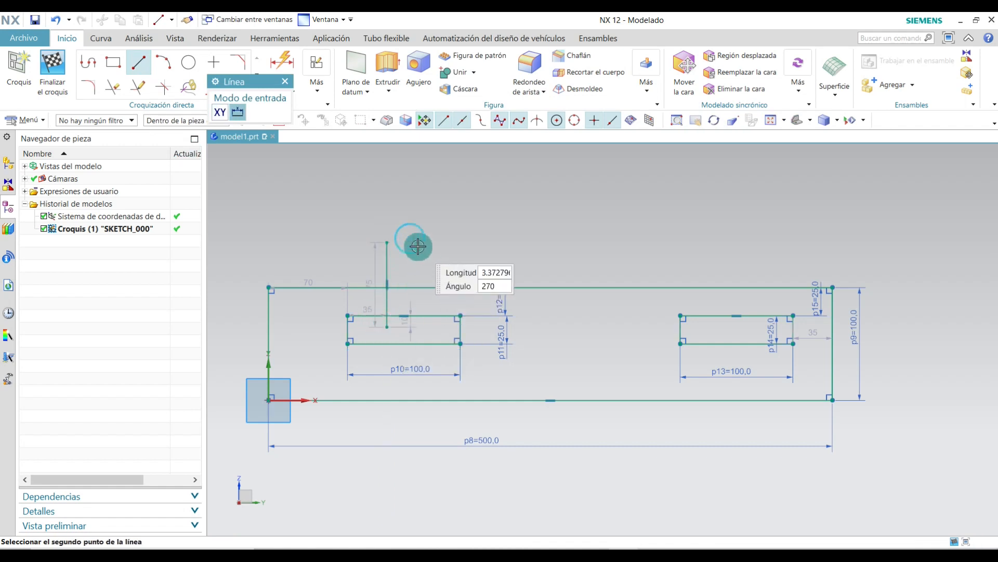
left_click(418, 327)
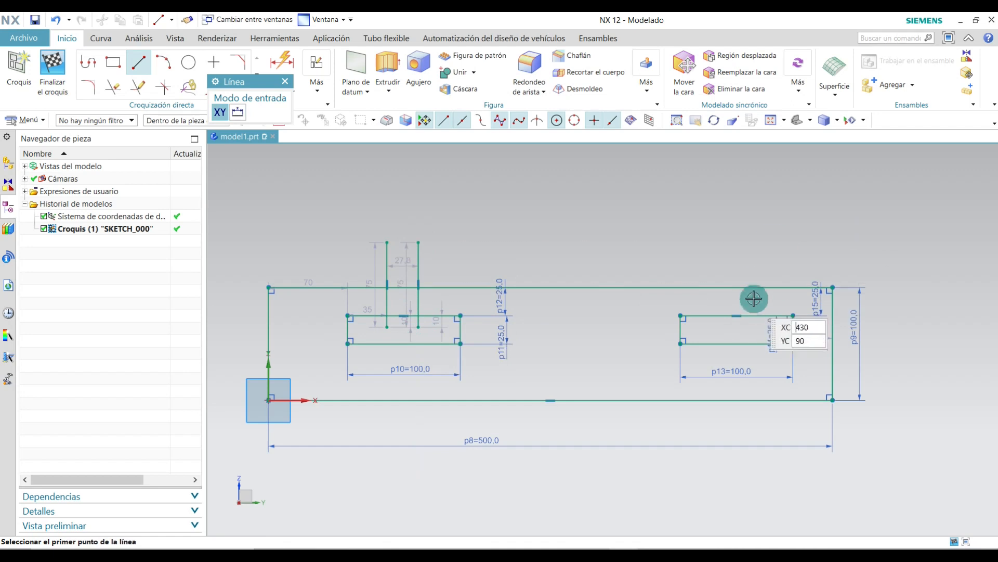
Draw two vertical lines about 75 mm long and about 33 mm apart, from above the outline down into the right inner rectangle.
left_click(719, 243)
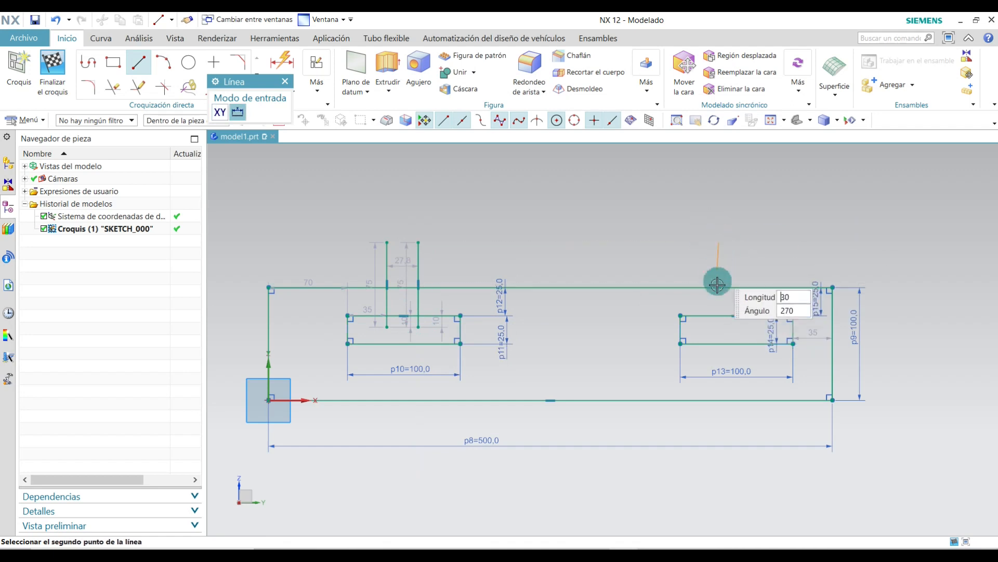
left_click(719, 327)
left_click(755, 242)
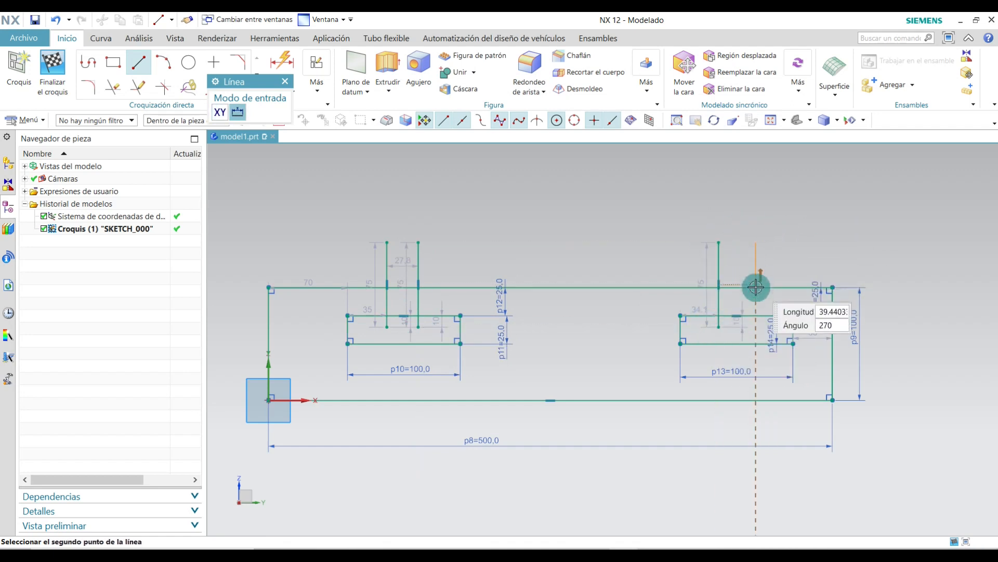
left_click(755, 327)
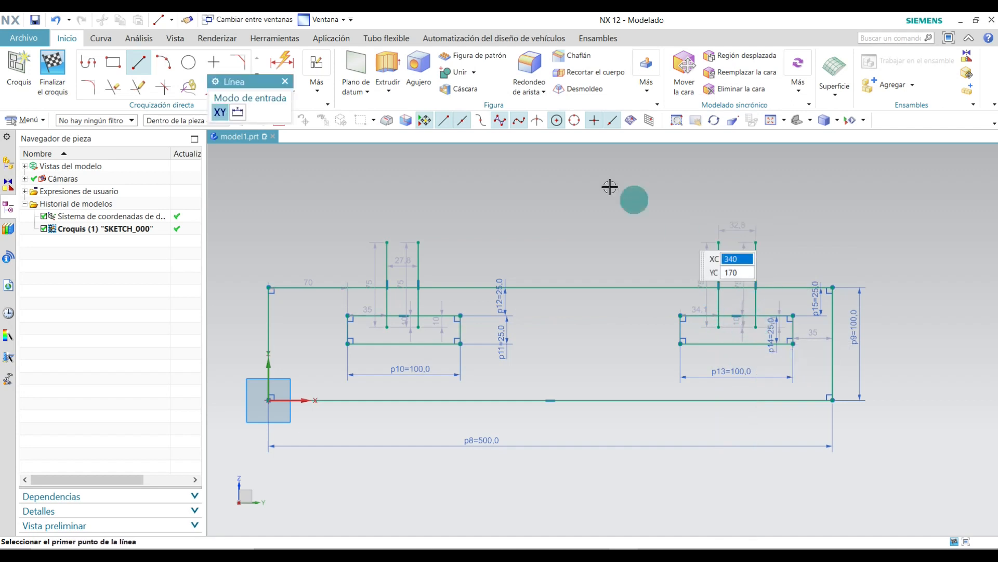
left_click(285, 82)
Move the spacing dimension of the left pair of vertical lines above them and set it to 50 mm.
scroll(408, 292, "up", 3)
scroll(370, 258, "down", 2)
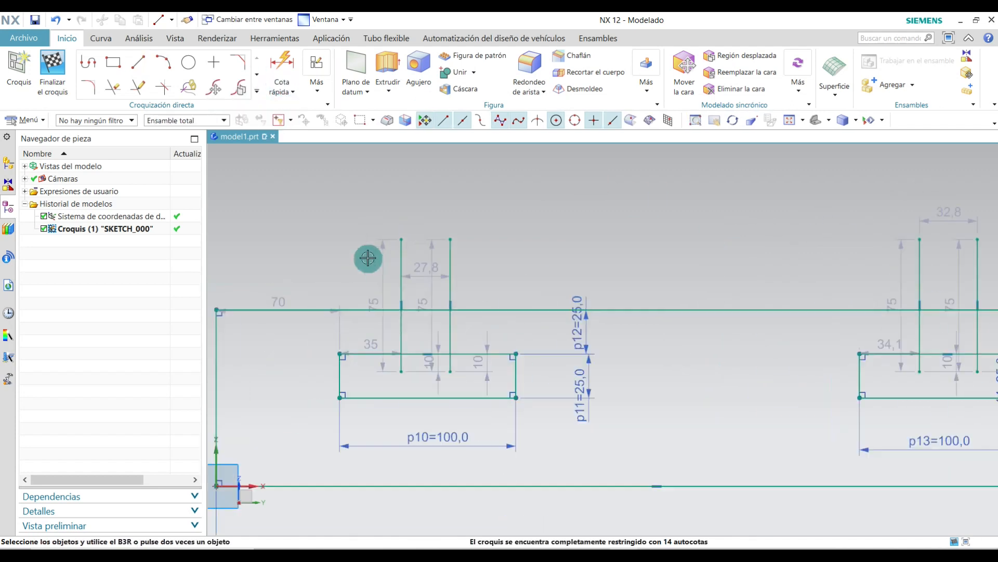
scroll(425, 263, "up", 3)
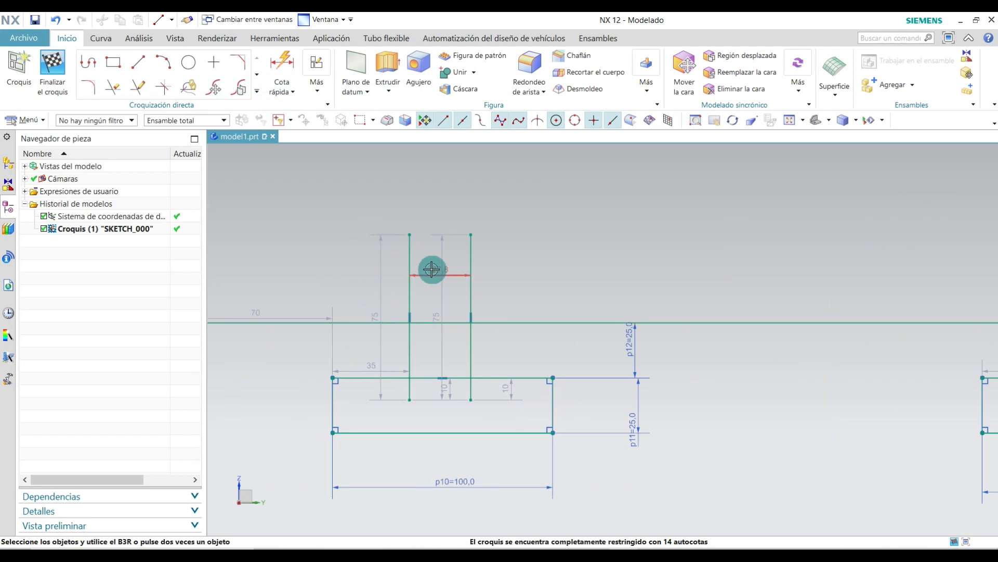
left_click_drag(432, 269, 433, 202)
double_click(434, 202)
type("5")
key("Return")
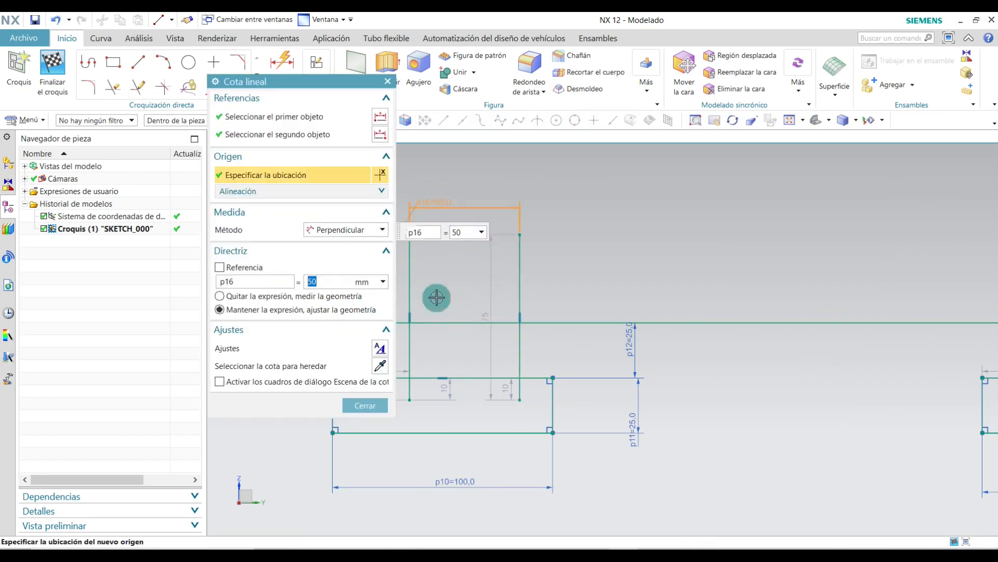
left_click(369, 409)
Set the spacing between the right pair of vertical lines to 50 mm.
scroll(328, 371, "down", 2)
scroll(649, 328, "up", 2)
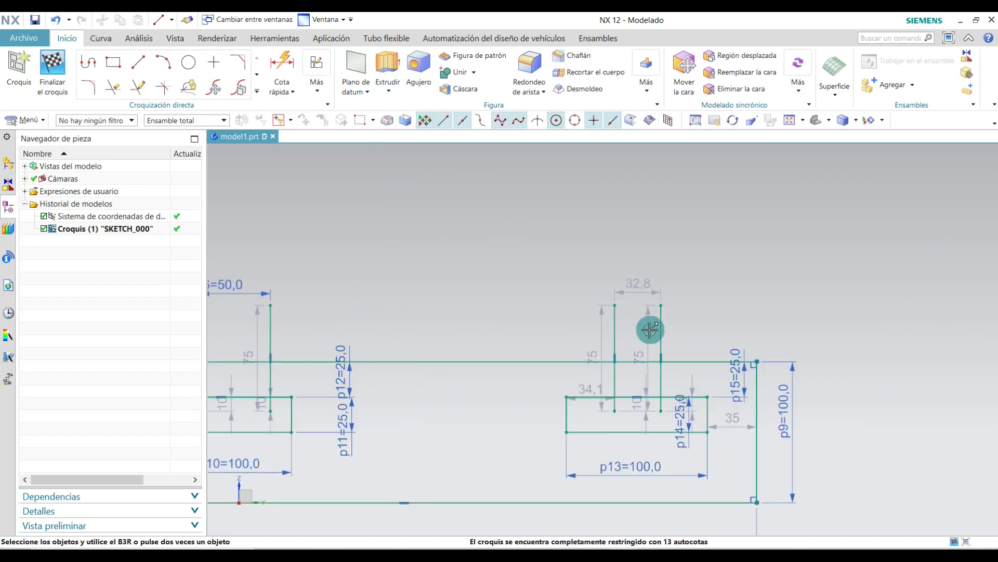
double_click(642, 283)
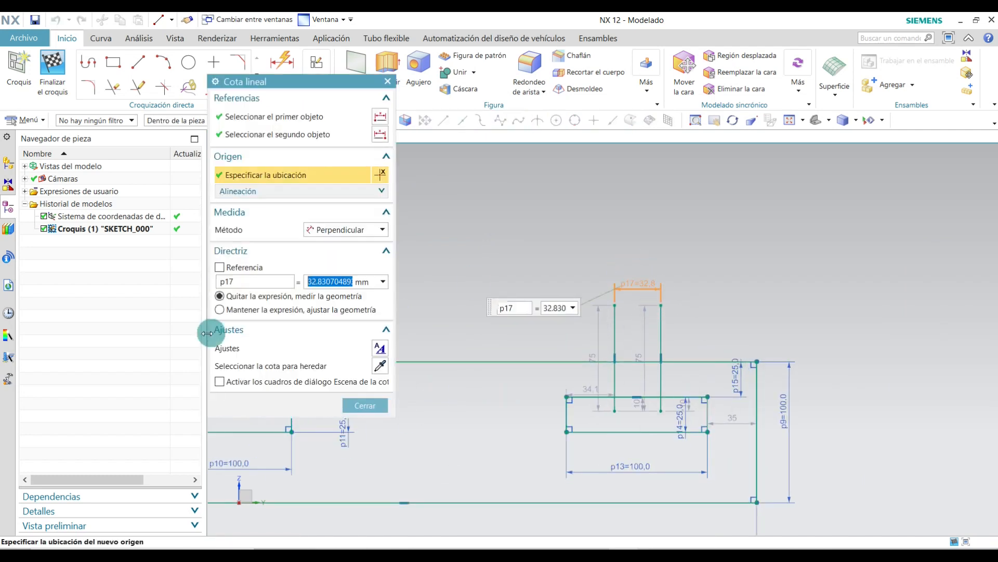
key("Return")
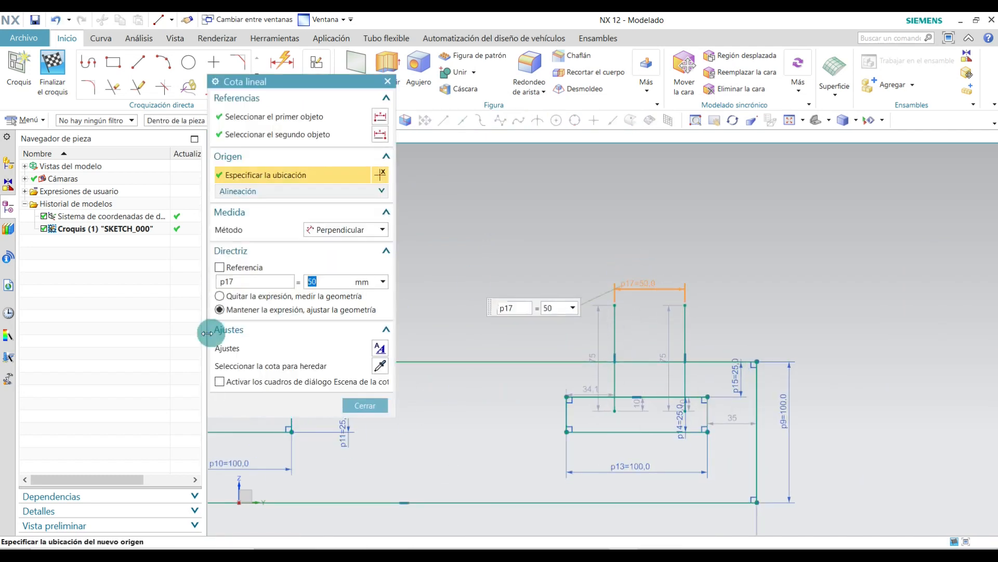
left_click(359, 405)
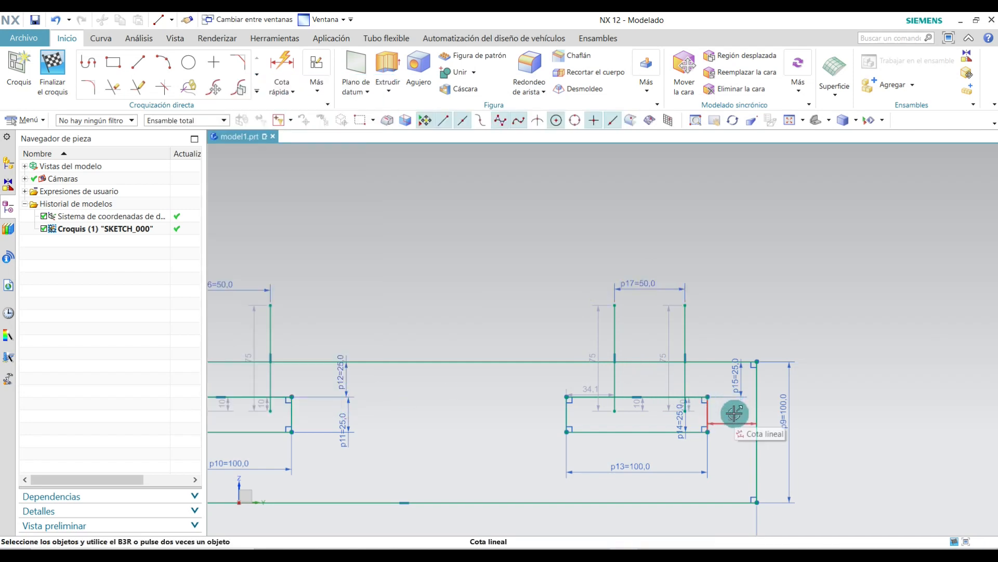
Dimension the distance from the outline's left edge to the first vertical line of the left pair and set it to 100 mm.
scroll(744, 350, "down", 3)
scroll(459, 357, "up", 2)
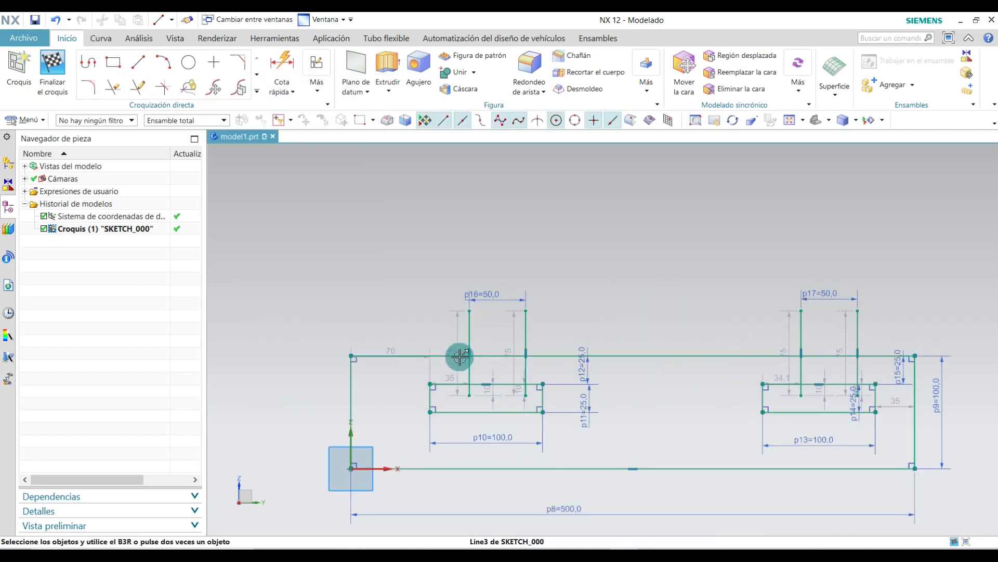
left_click(293, 92)
left_click(304, 109)
scroll(437, 347, "up", 1)
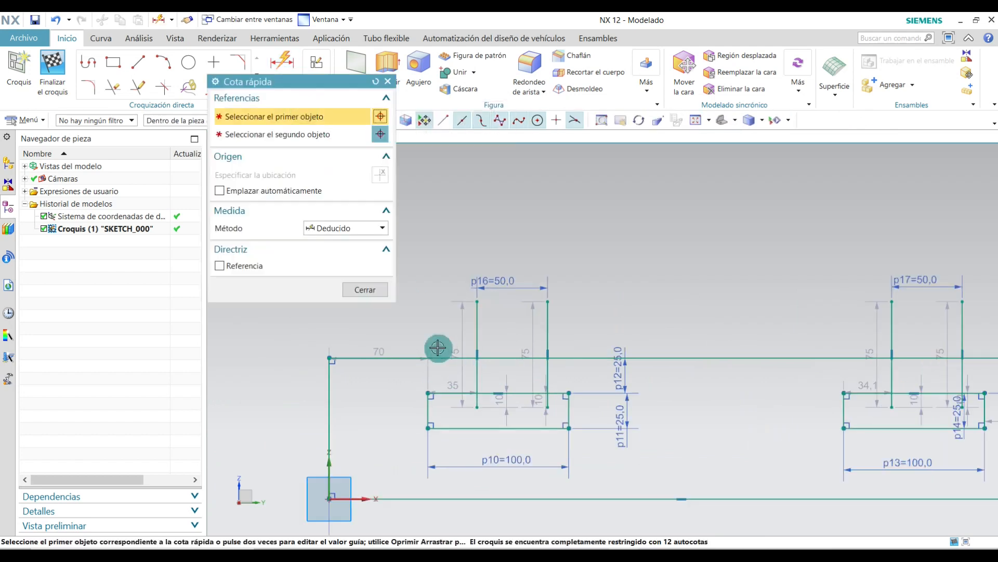
left_click(477, 330)
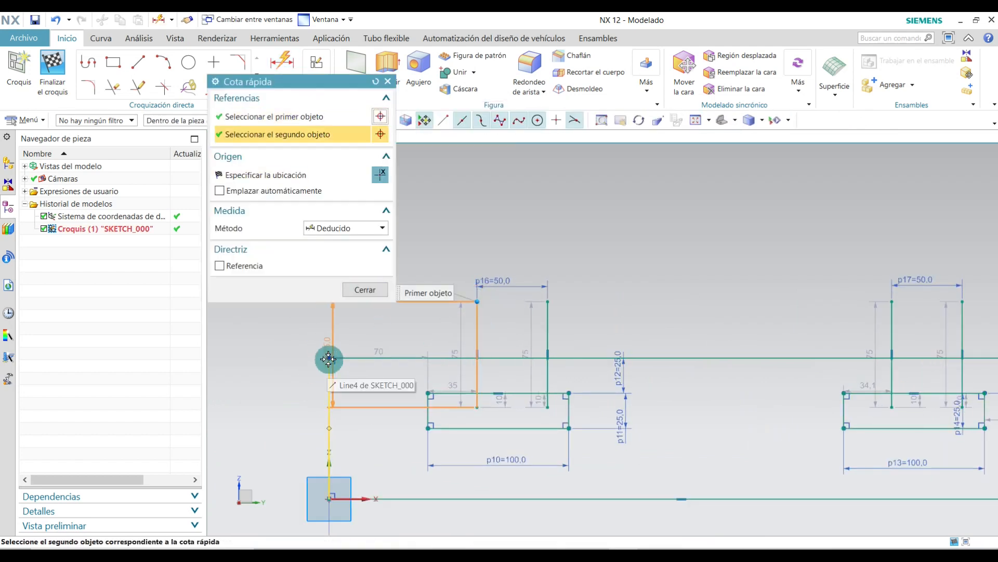
scroll(329, 358, "down", 3)
left_click(355, 328)
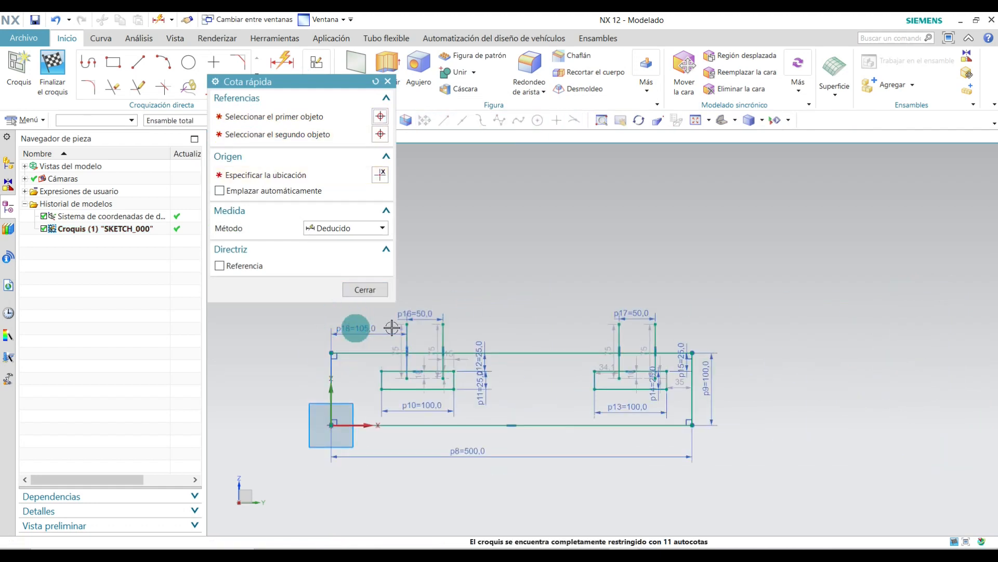
double_click(355, 325)
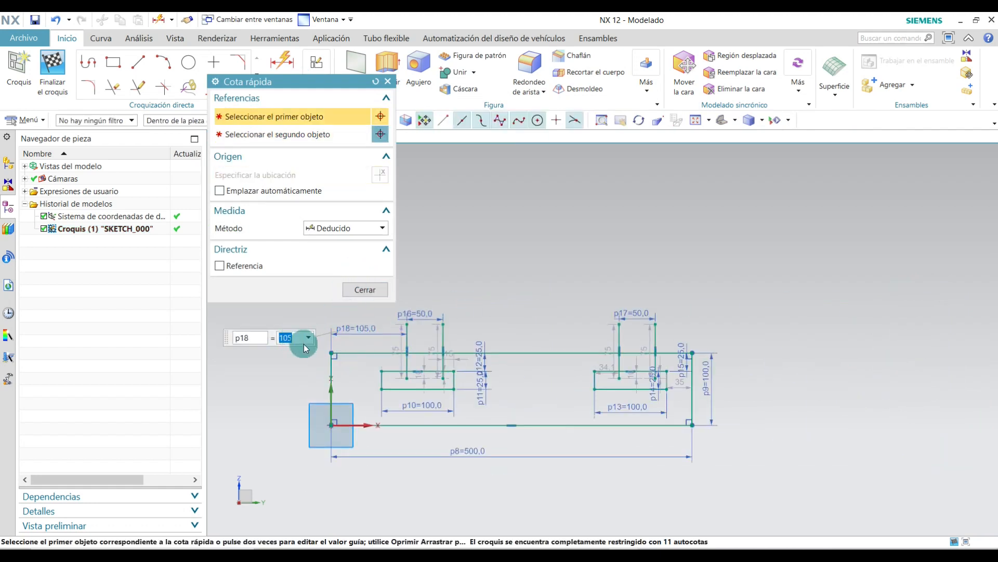
type("100")
key("Return")
left_click(354, 287)
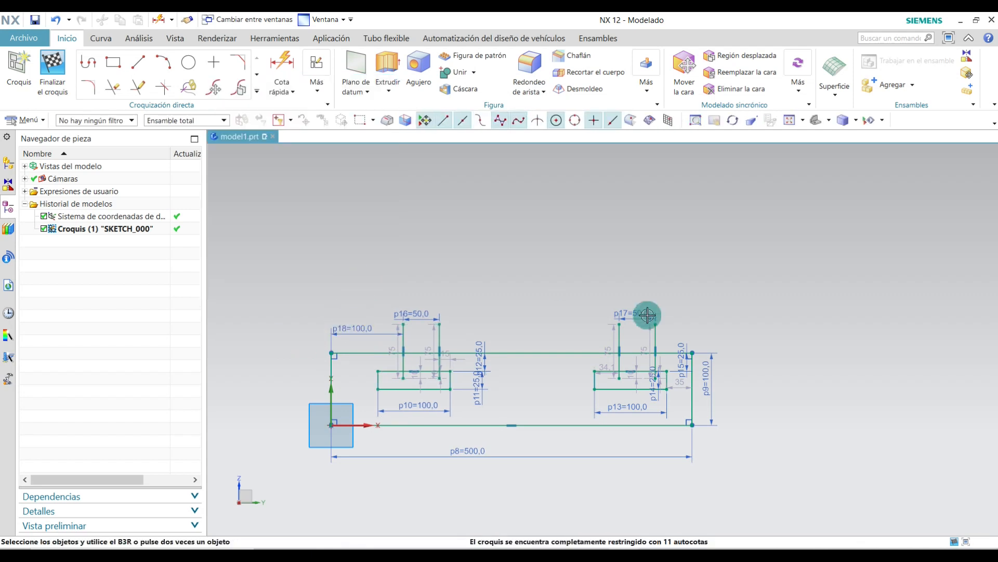
Dimension the distance from the last vertical line of the right pair to the outline's right edge and set it to 100 mm.
scroll(645, 316, "up", 3)
left_click(281, 63)
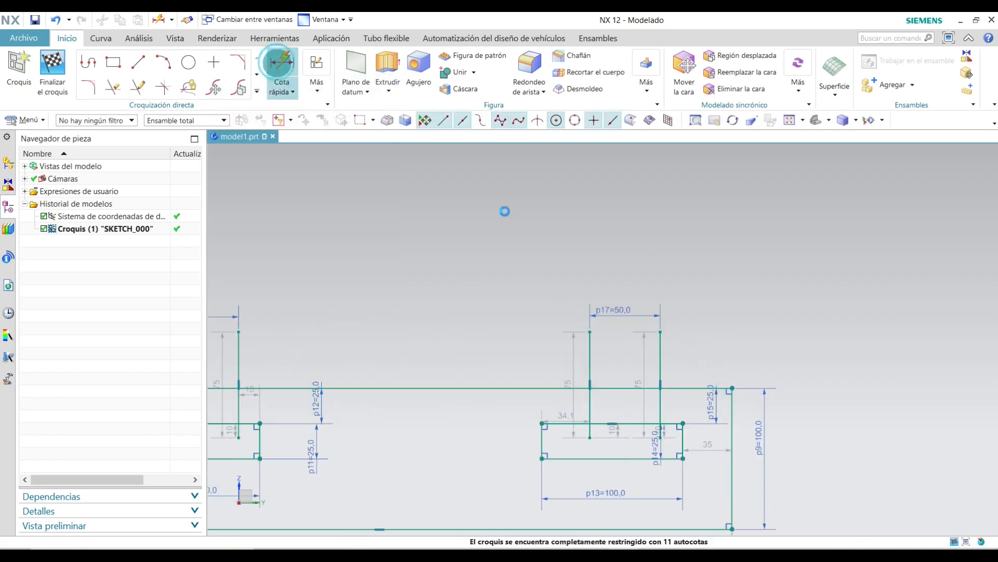
left_click(659, 349)
left_click(731, 388)
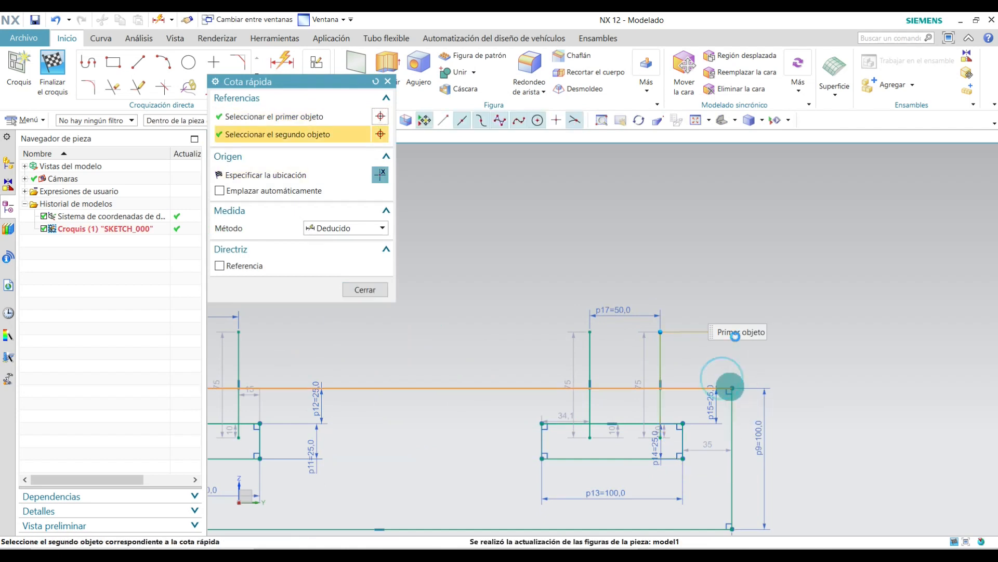
left_click(708, 305)
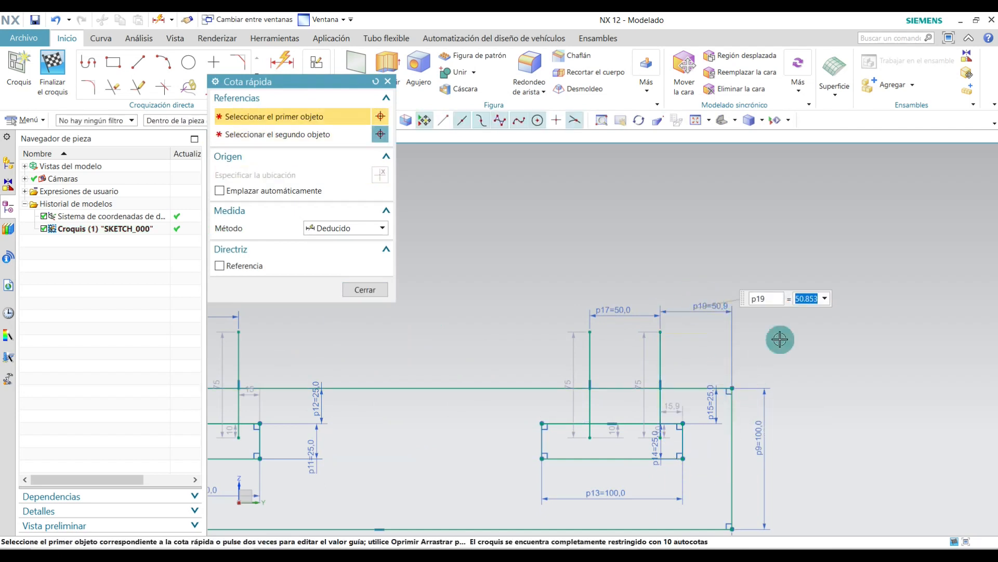
type("100")
key("Return")
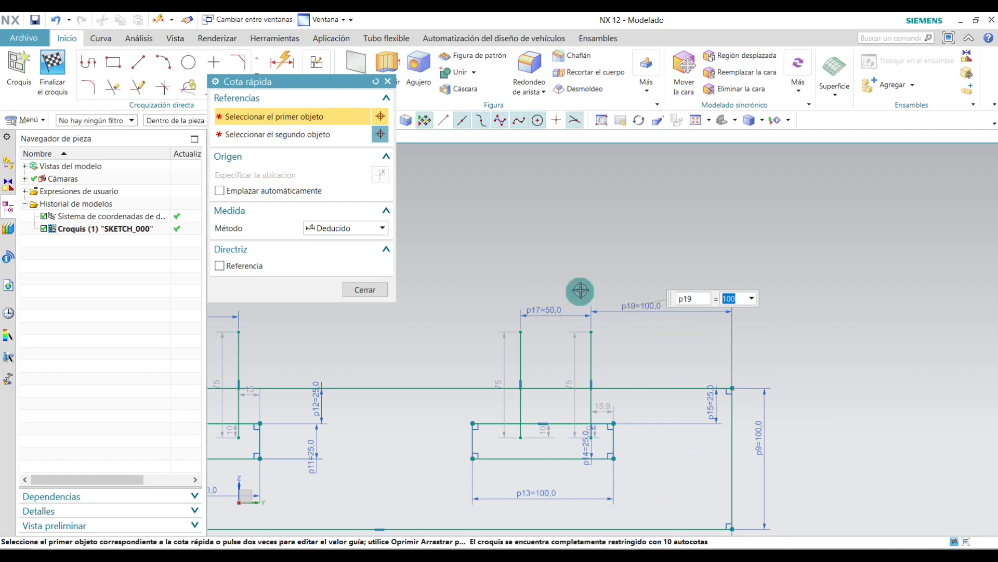
left_click(365, 290)
Set the distance from the left pair's second vertical line to the right side of the left inner rectangle to 25 mm.
scroll(742, 296, "down", 3)
scroll(572, 353, "up", 1)
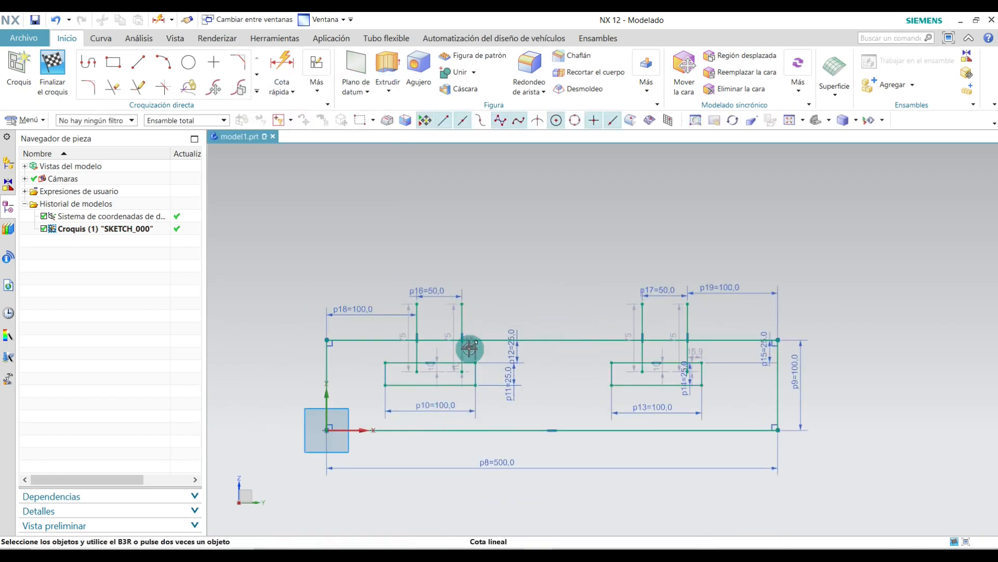
double_click(473, 314)
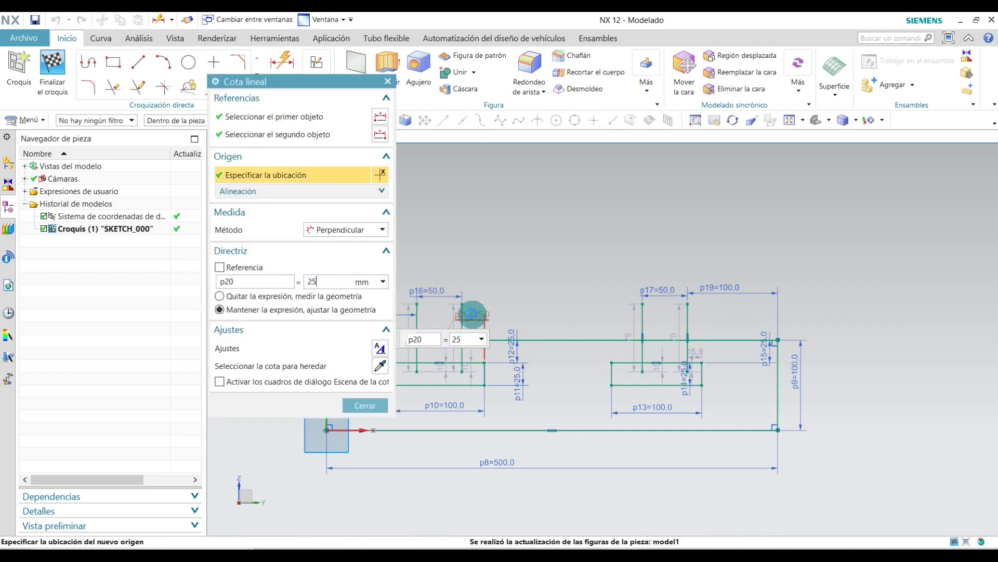
left_click(365, 405)
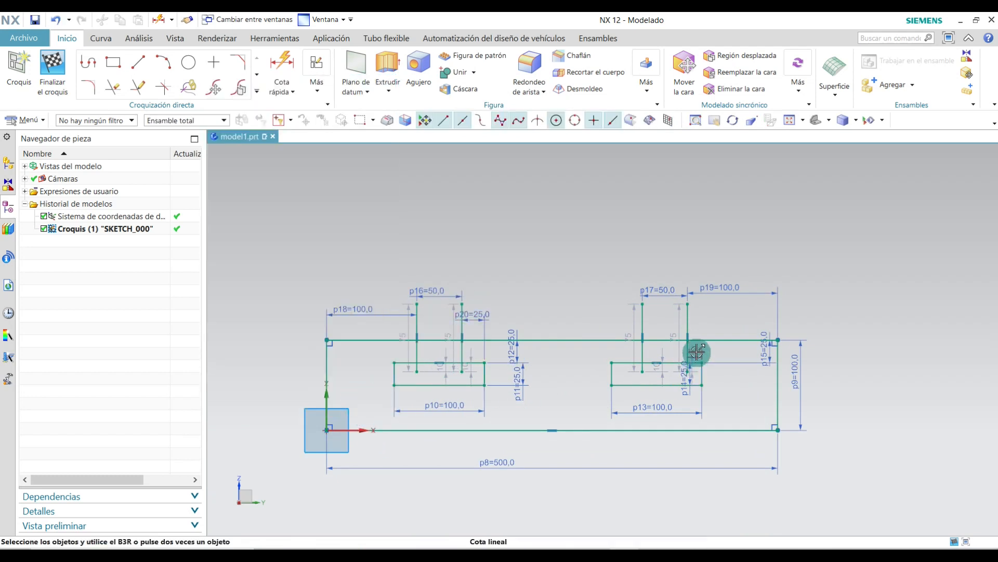
Set the distance from the right pair's second vertical line to the right side of the right inner rectangle to 25 mm.
double_click(701, 318)
type("25")
key("Return")
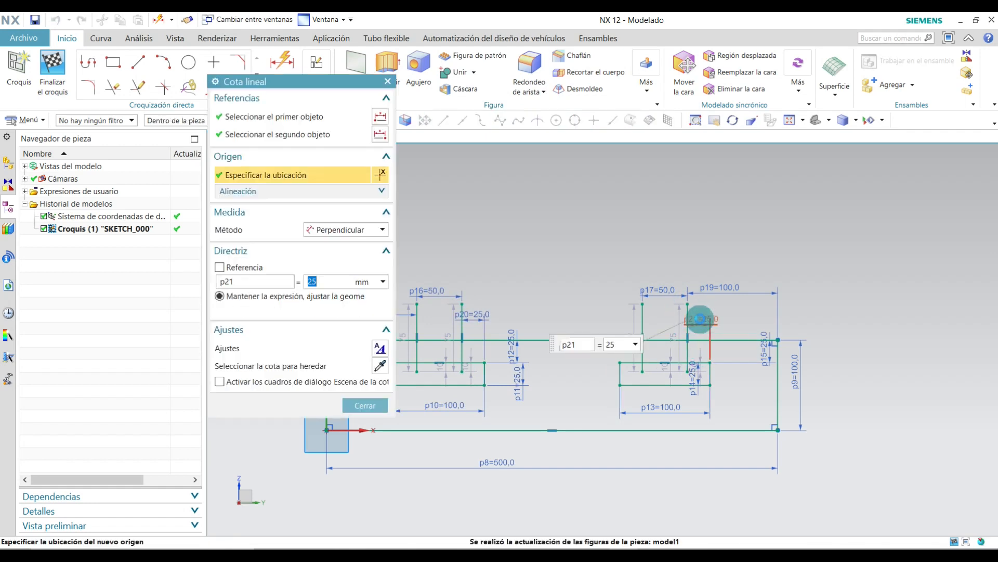
left_click(372, 405)
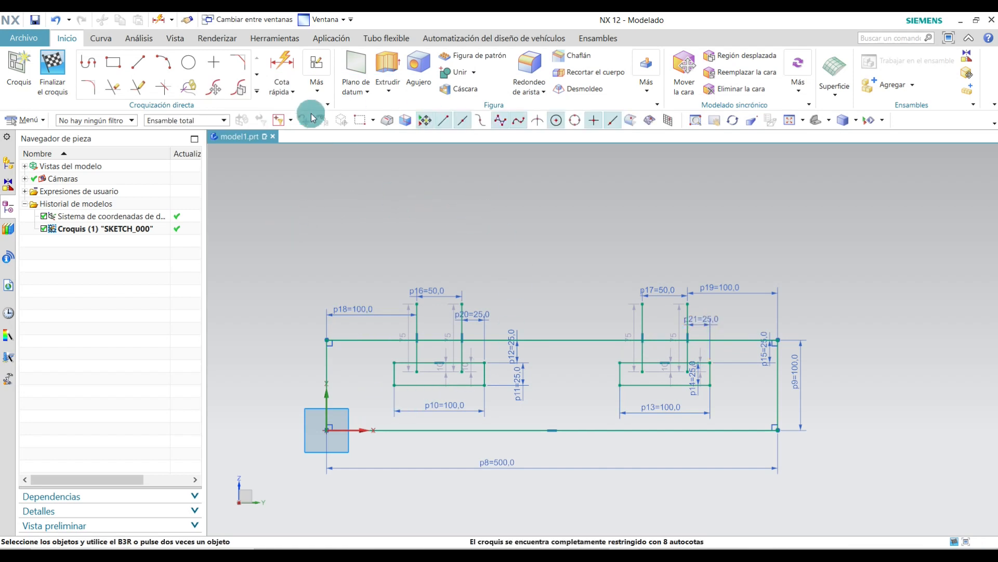
Trim the left pair's overhanging line ends and the horizontal segments between them with Quick Trim, forming an open T-slot.
left_click(116, 88)
scroll(334, 297, "up", 3)
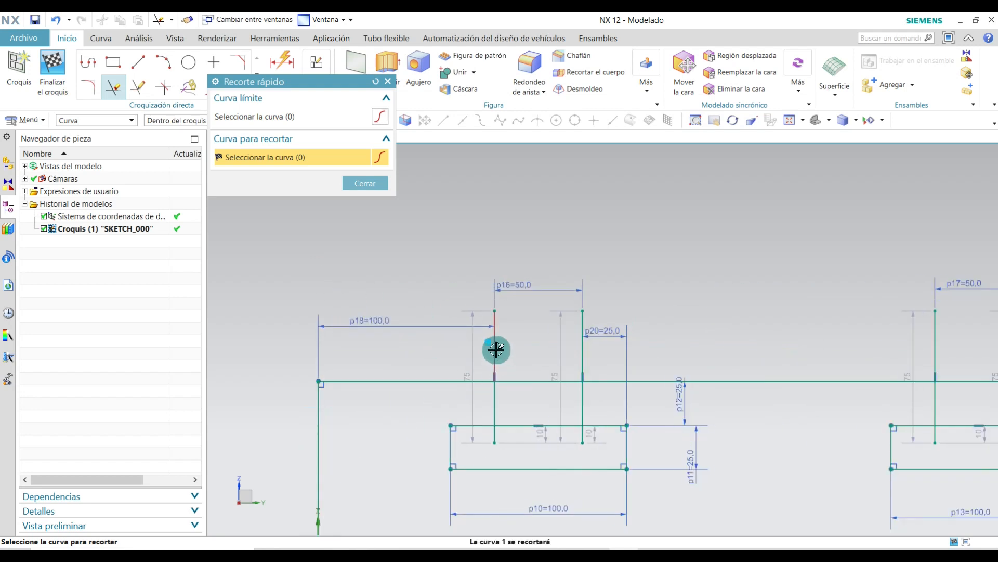
left_click(496, 350)
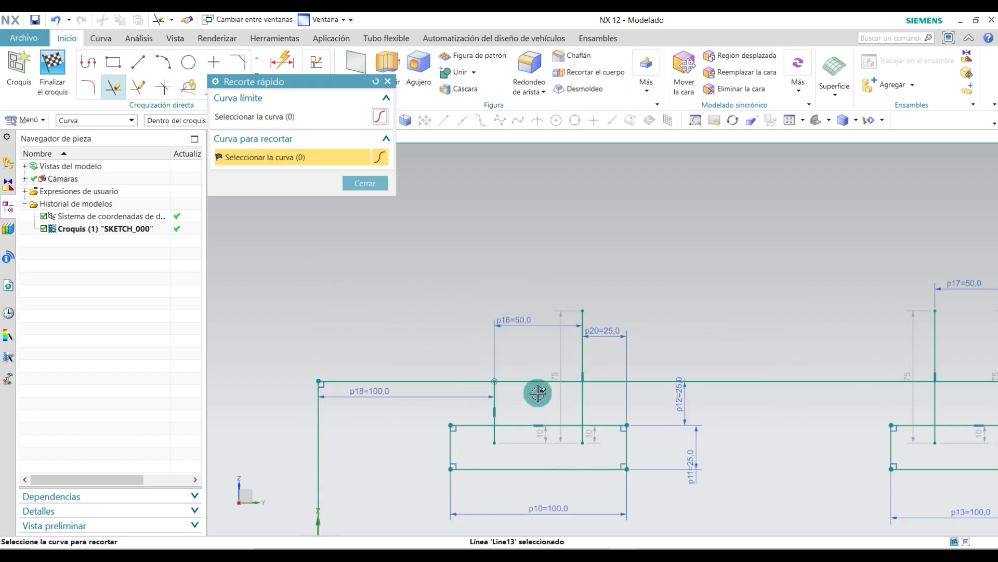
left_click(495, 433)
left_click(582, 434)
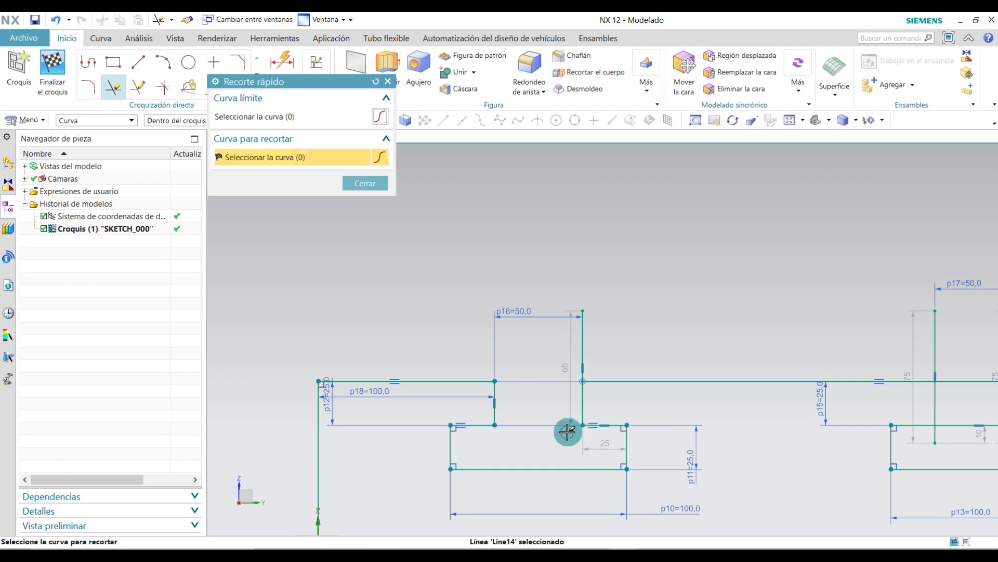
left_click(583, 341)
scroll(624, 340, "down", 4)
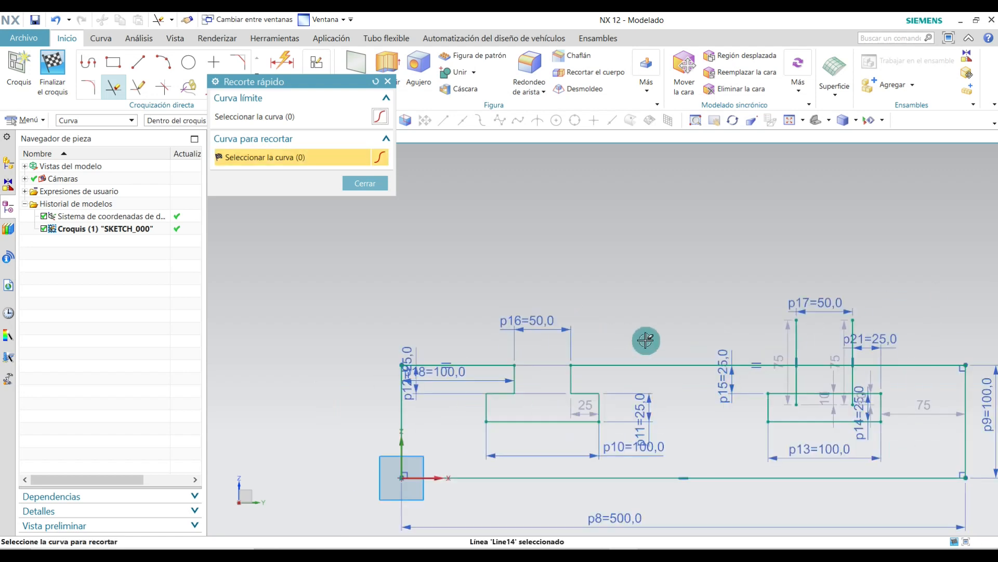
scroll(728, 387, "up", 5)
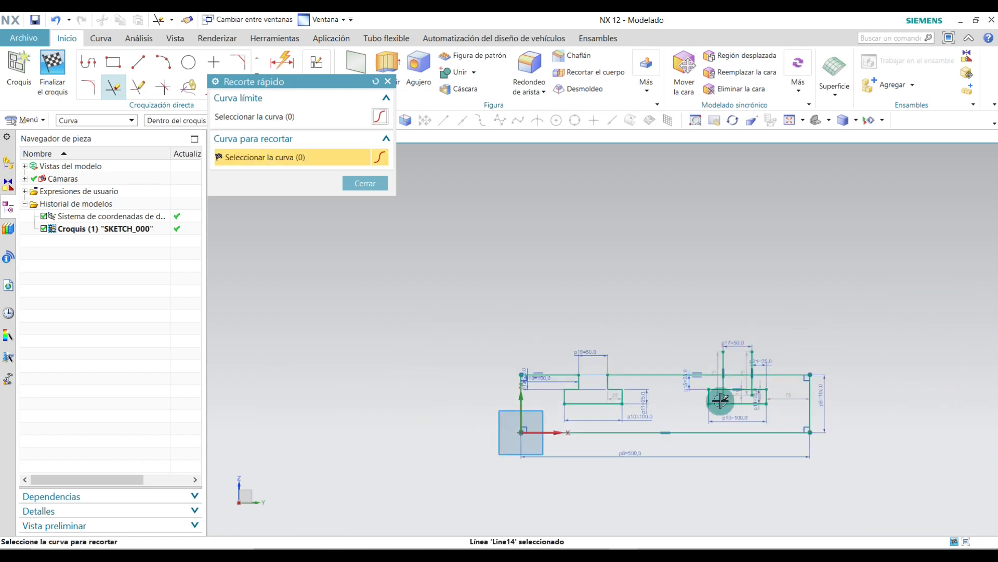
Trim the right pair's overhanging line ends and the horizontal segments between them with Quick Trim to form the second open T-slot.
left_click(632, 277)
left_click(662, 309)
left_click(655, 368)
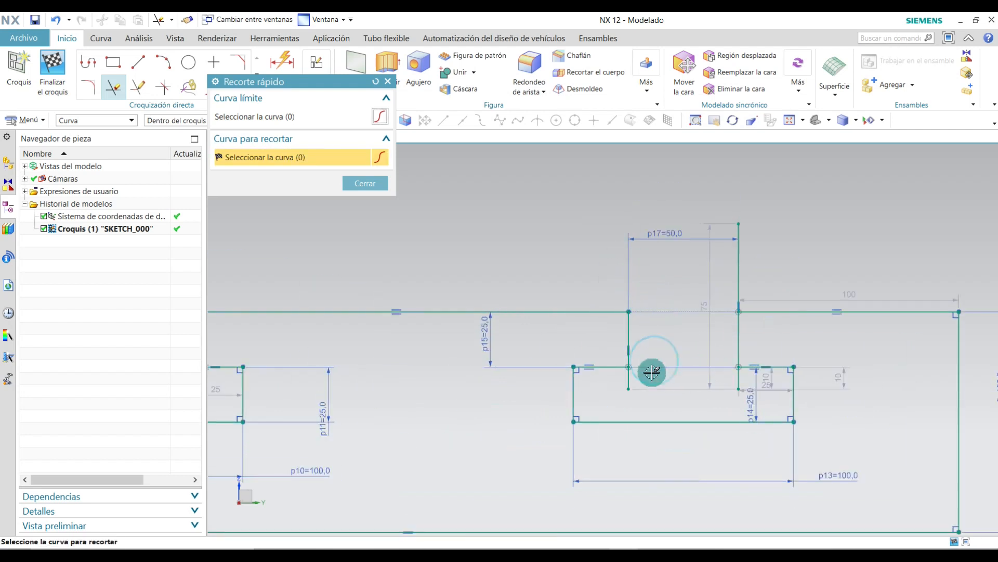
left_click(632, 379)
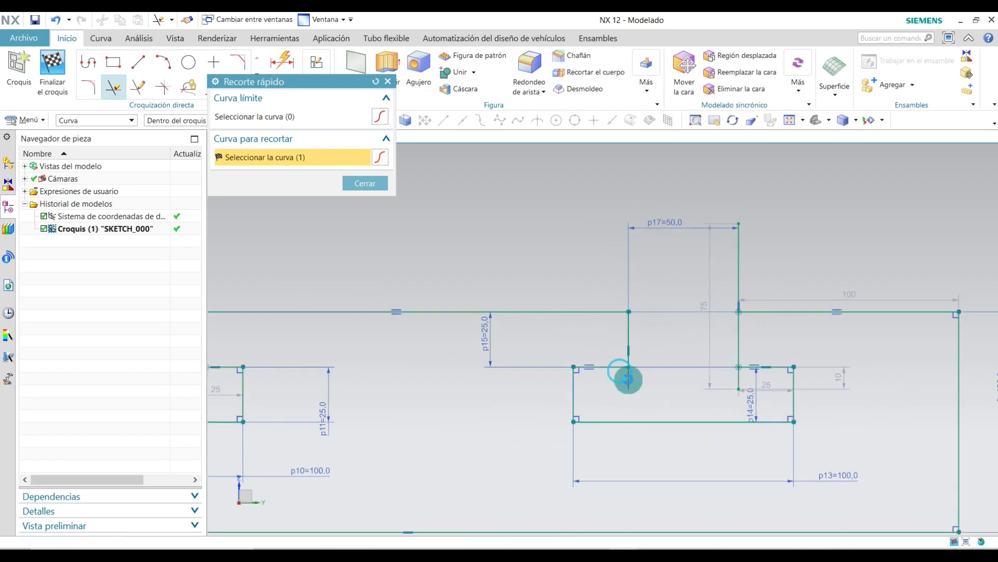
left_click(738, 381)
left_click(733, 222)
left_click(735, 247)
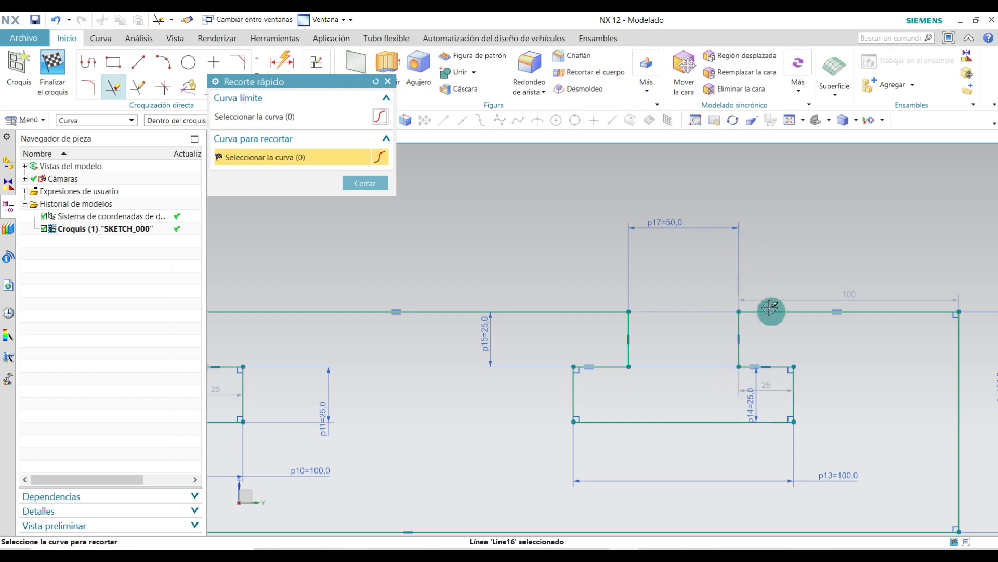
scroll(781, 318, "down", 4)
scroll(801, 356, "up", 2)
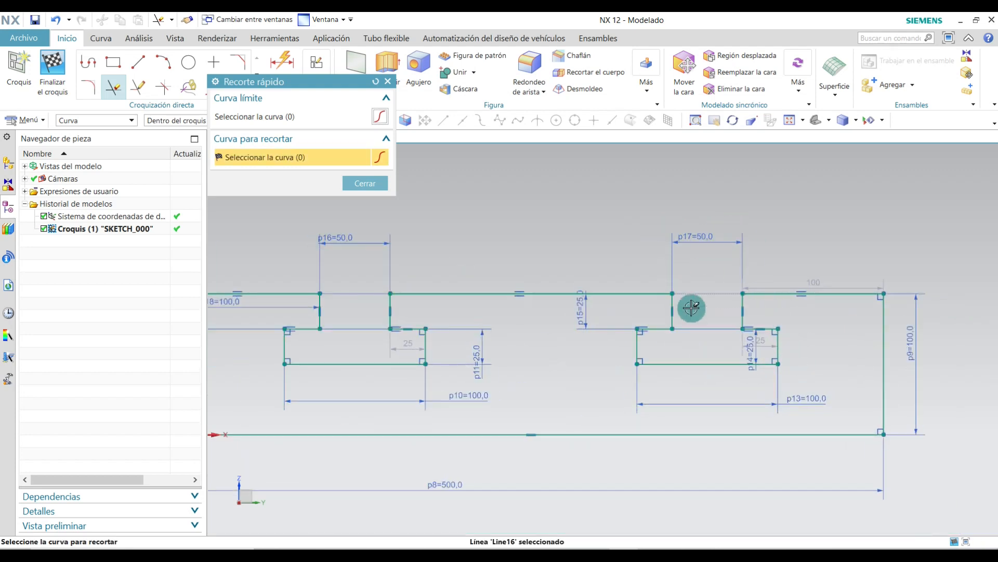
scroll(710, 331, "down", 2)
left_click(379, 183)
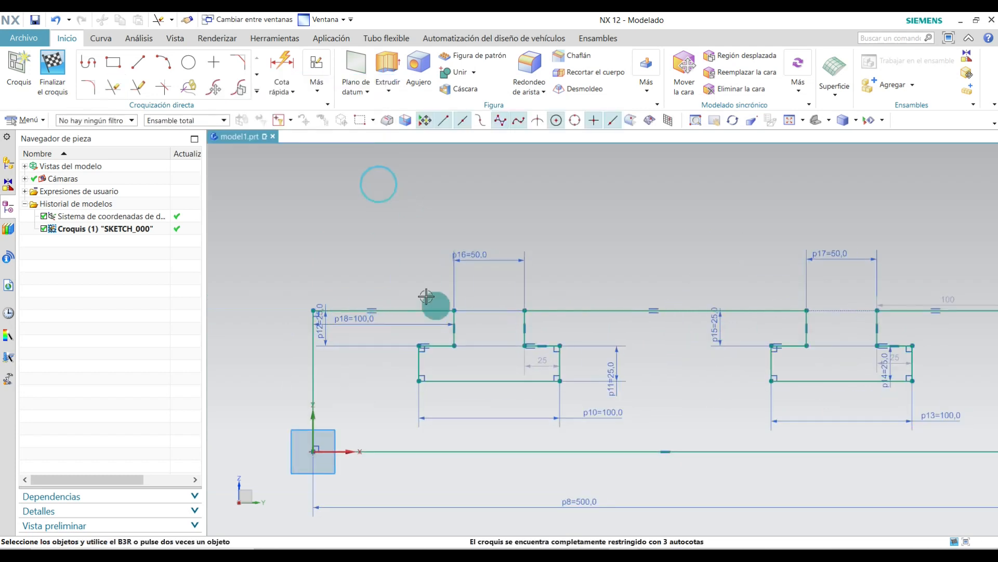
Finish the T-slot profile sketch and orient the work view to isometric.
scroll(762, 375, "down", 2)
scroll(762, 374, "up", 2)
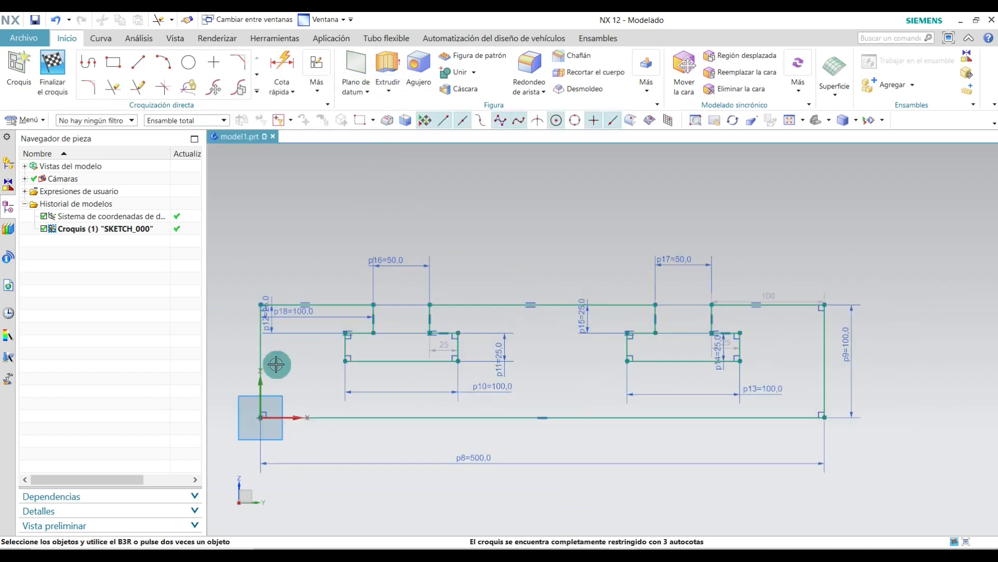
left_click(52, 71)
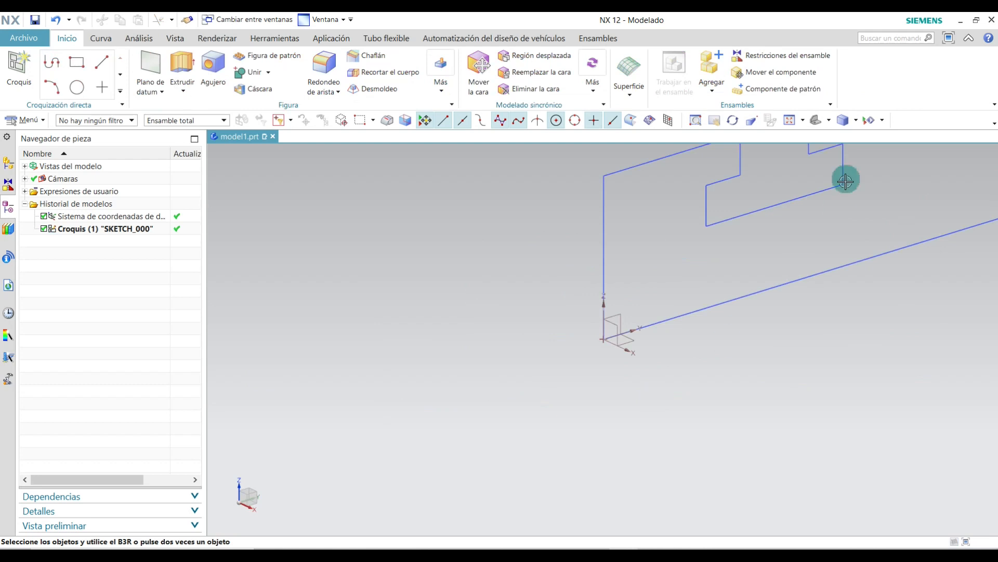
left_click(829, 121)
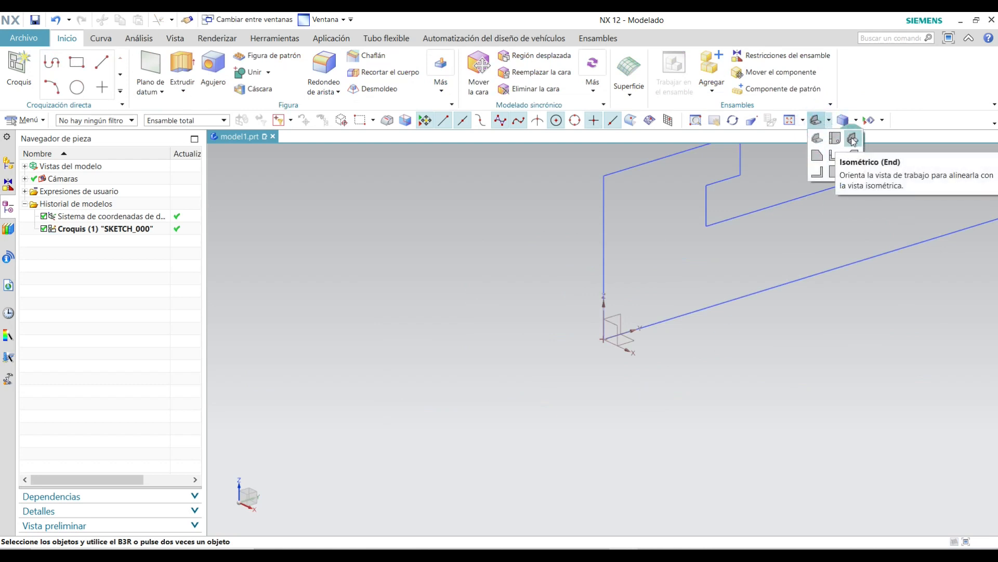
left_click(853, 139)
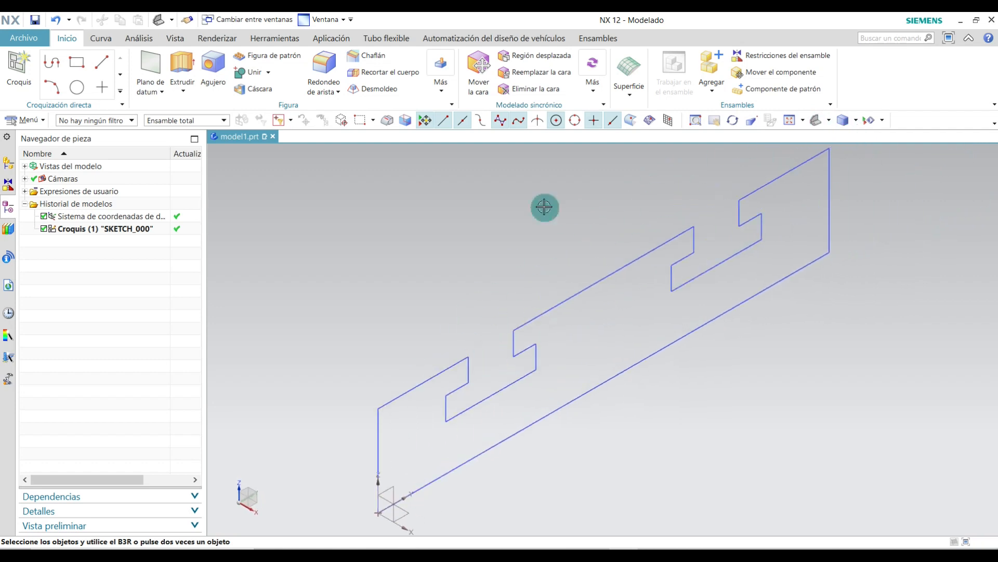
scroll(577, 259, "down", 2)
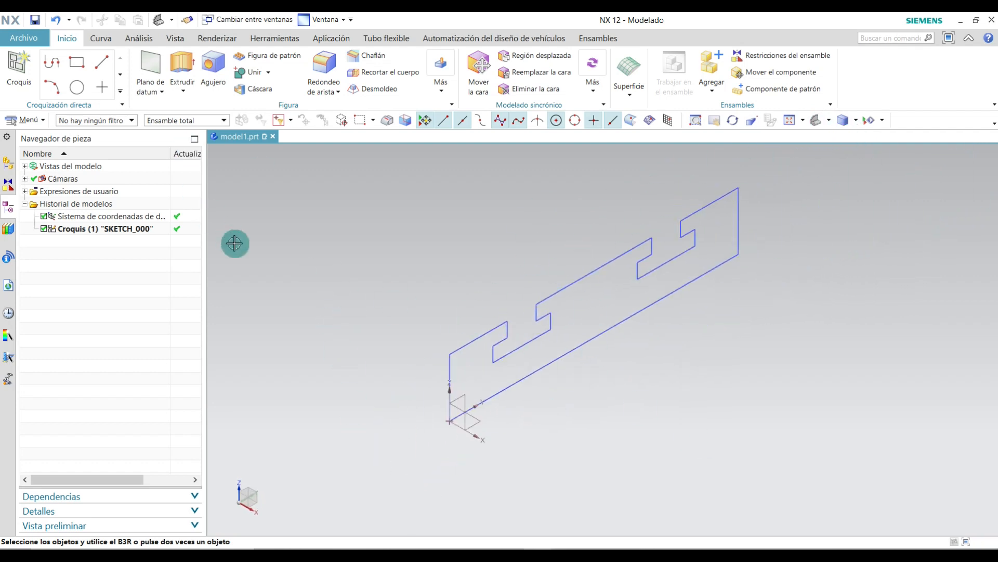
Extrude the T-slot profile 250 mm in the negative X direction with Boolean set to Ninguno, and show the body in isometric view.
left_click(182, 68)
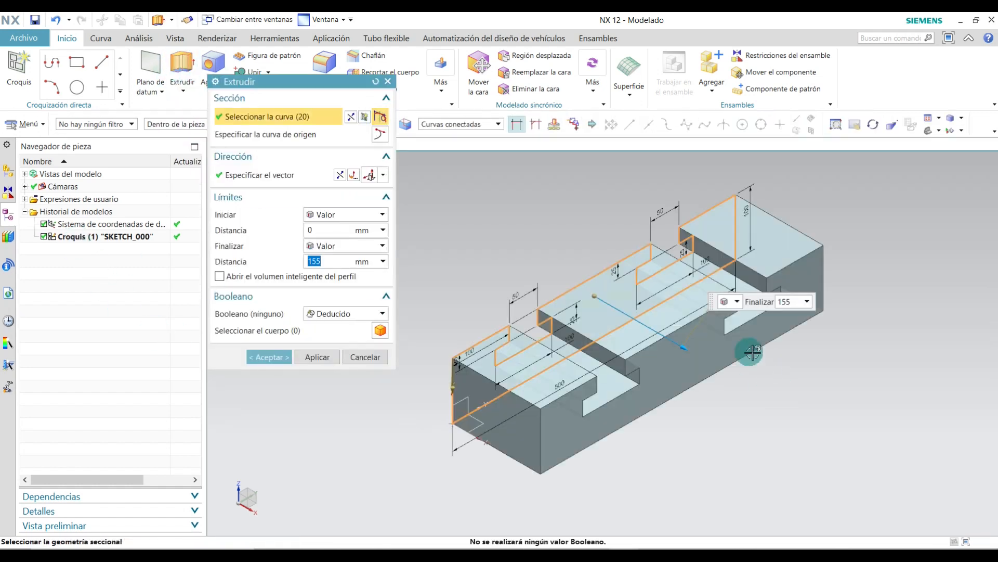
mouse_move(688, 347)
left_mouse_down()
mouse_move(726, 370)
mouse_move(506, 234)
mouse_move(614, 312)
mouse_move(460, 226)
left_mouse_up()
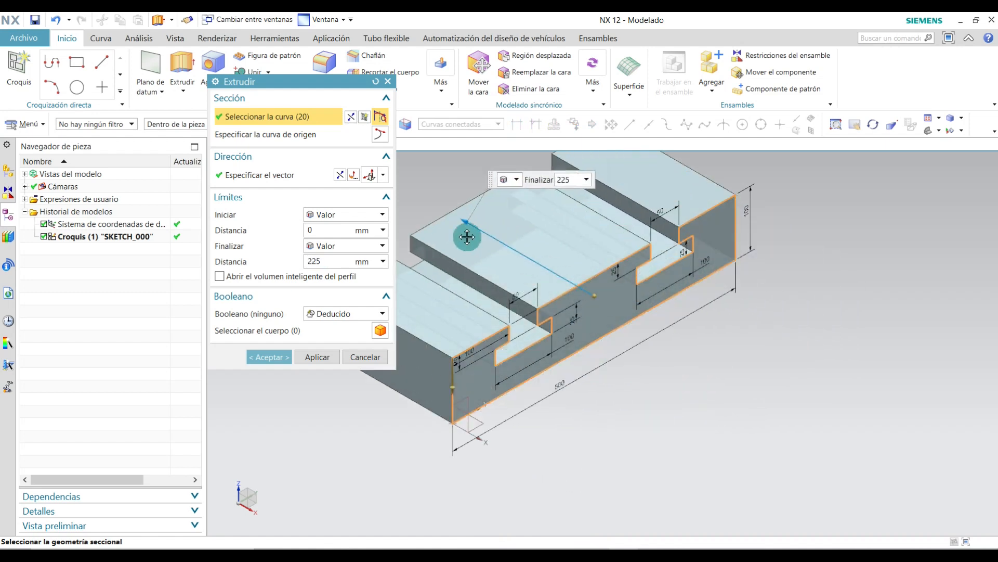
double_click(330, 261)
type("250")
key("Return")
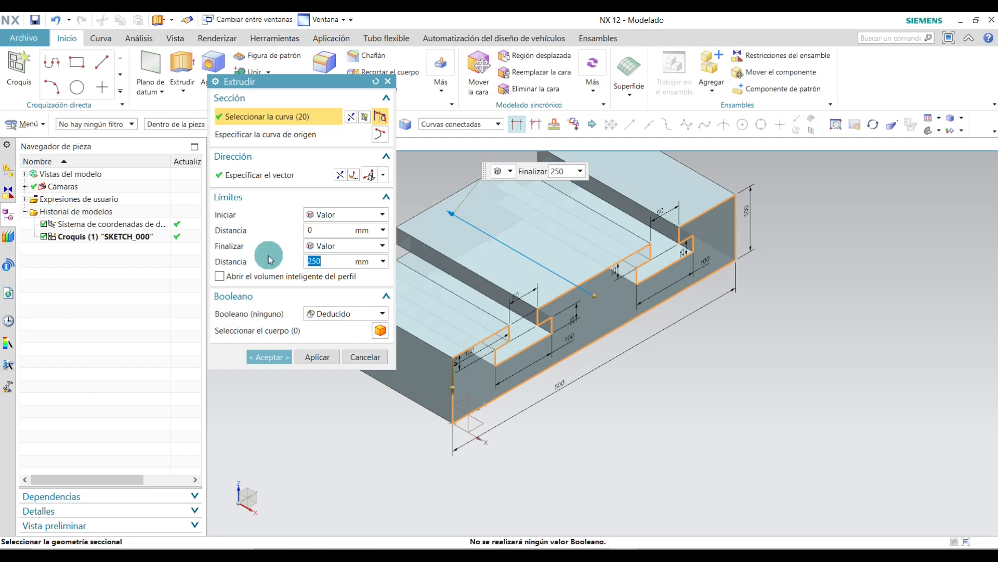
left_click(334, 313)
left_click(331, 325)
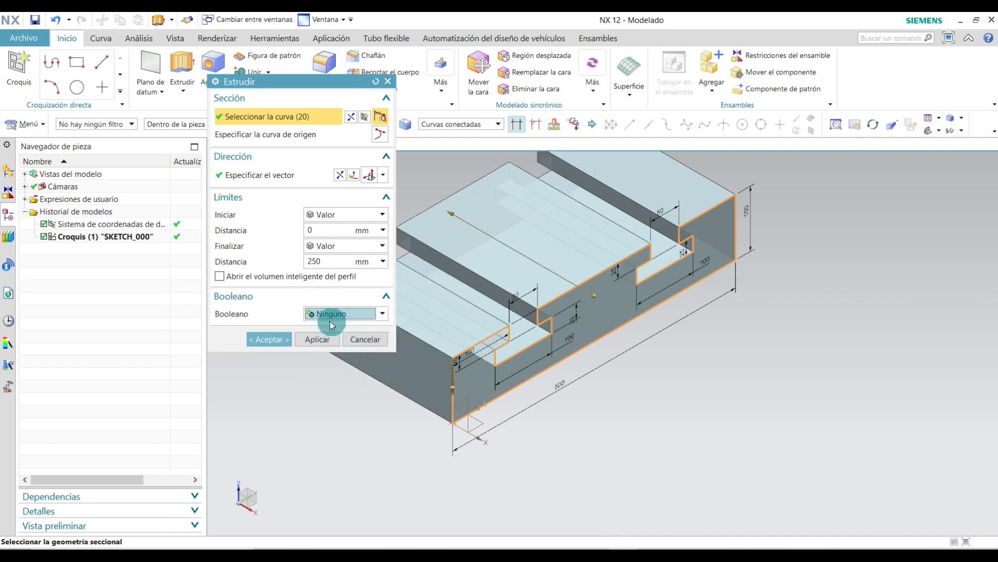
left_click(263, 339)
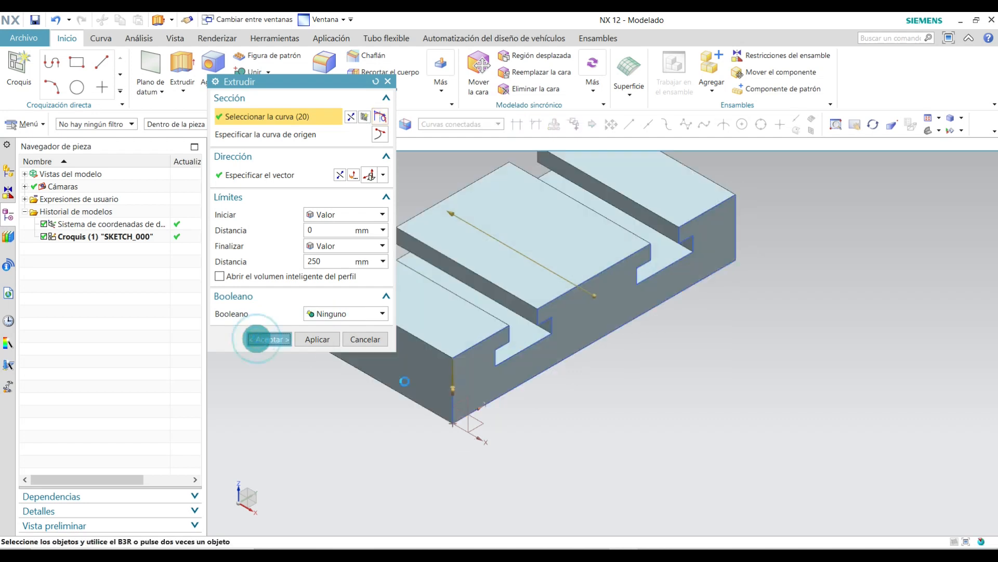
left_click(829, 121)
left_click(849, 138)
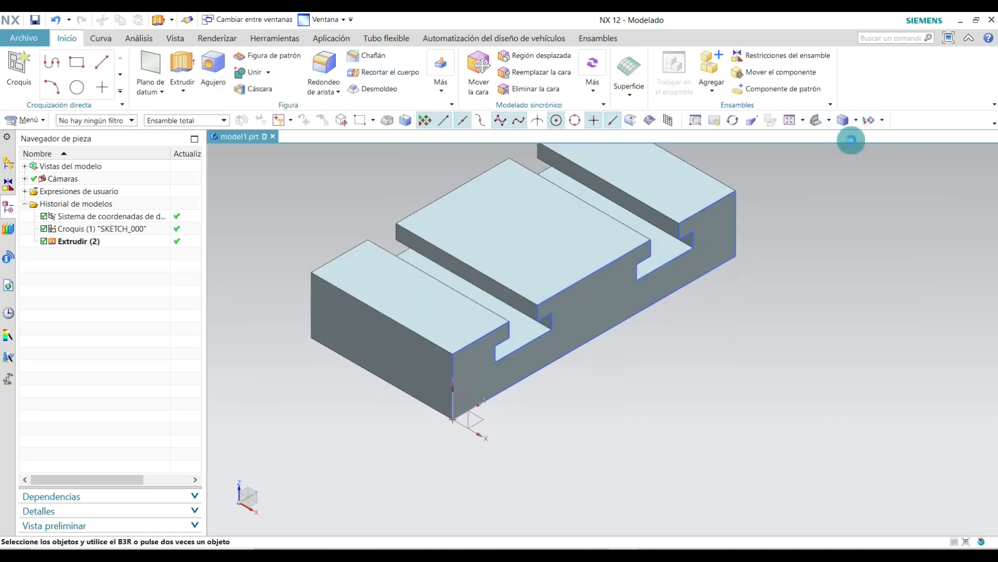
scroll(447, 263, "down", 1)
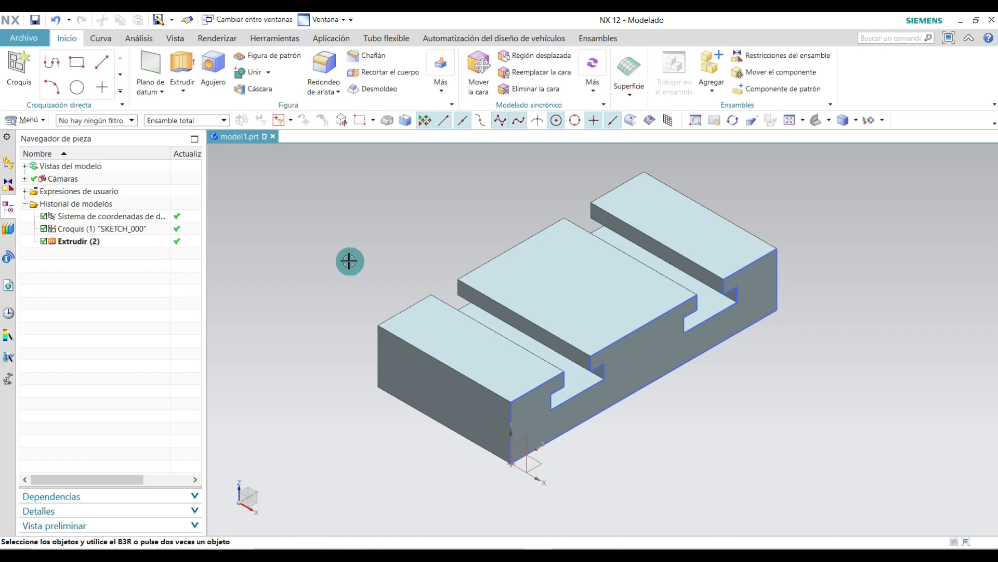
Save the part as Base in the Nueva carpeta folder.
left_click(25, 37)
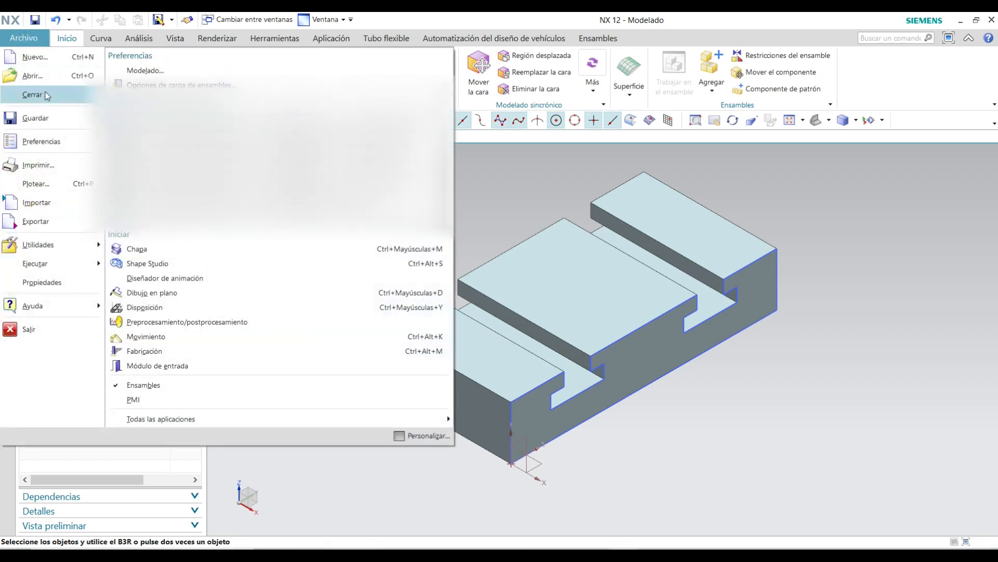
mouse_move(37, 117)
left_click(156, 130)
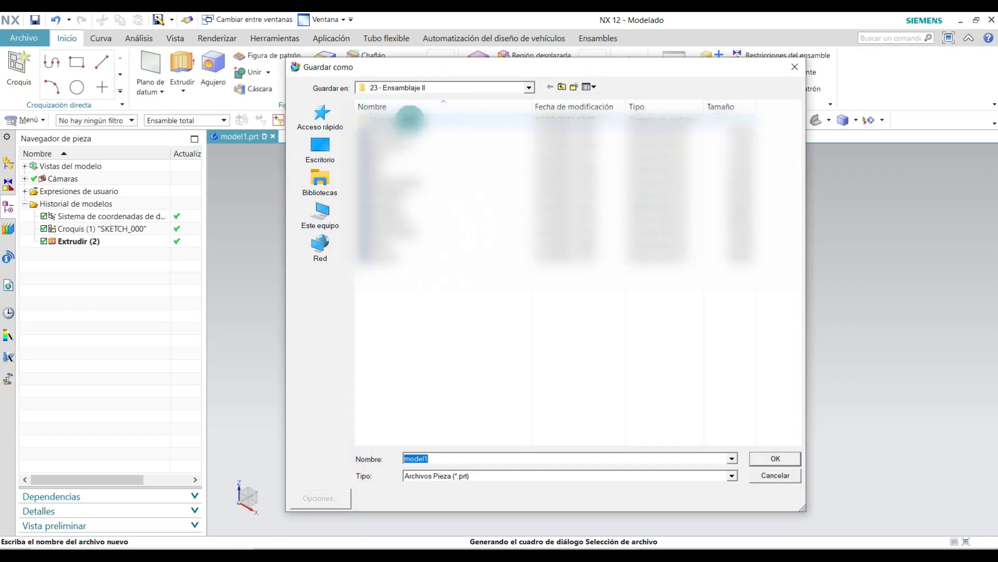
double_click(409, 118)
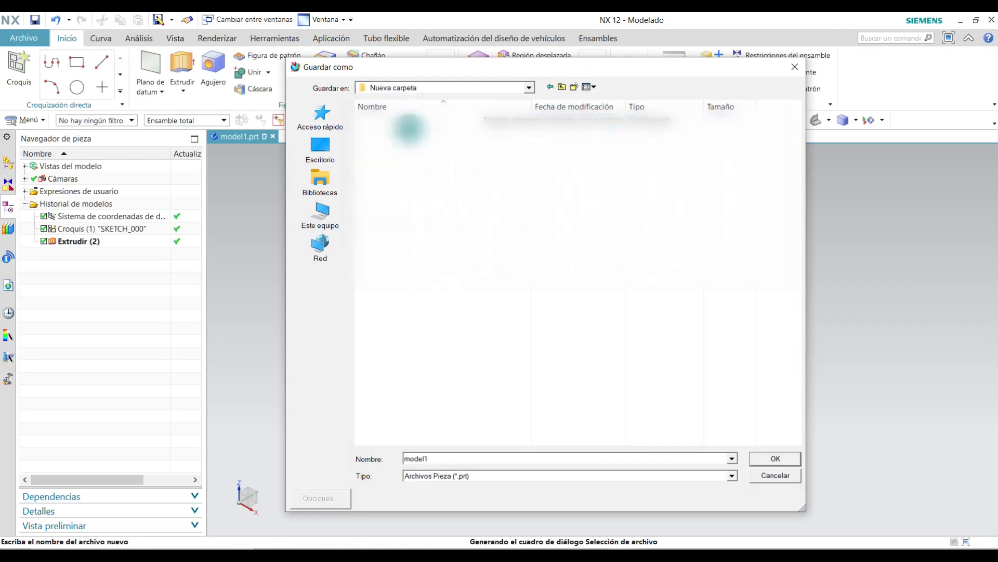
double_click(431, 456)
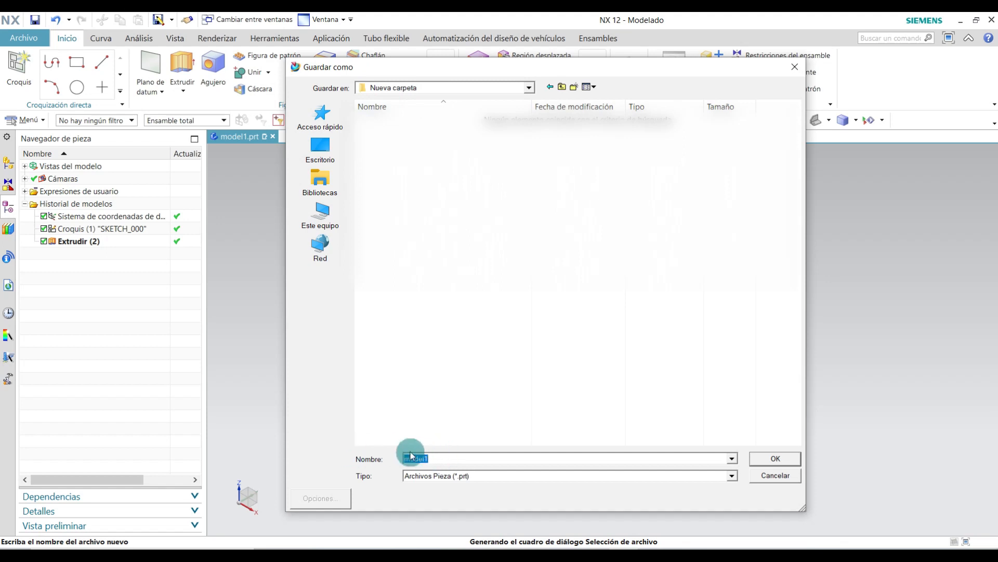
type("Ba")
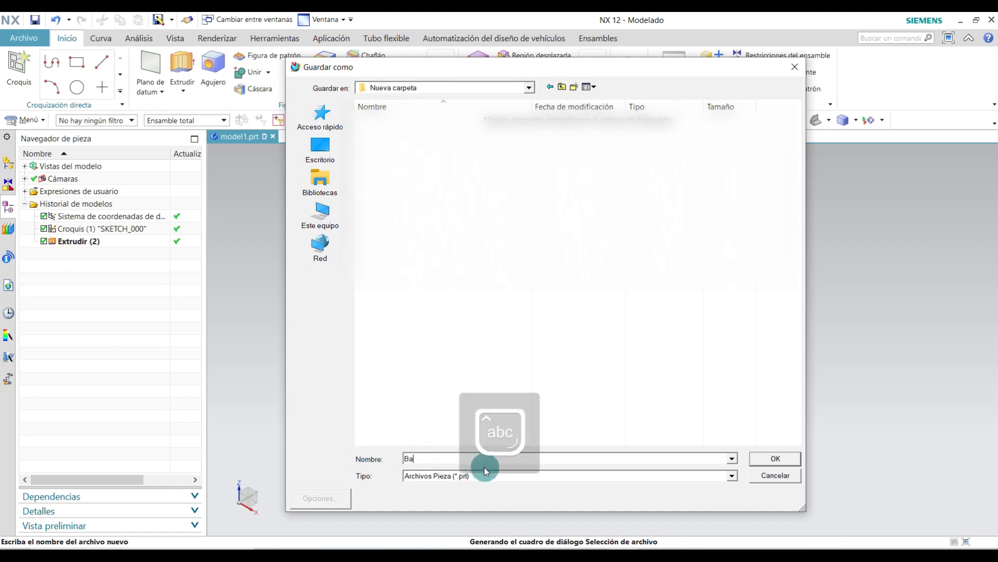
type("se")
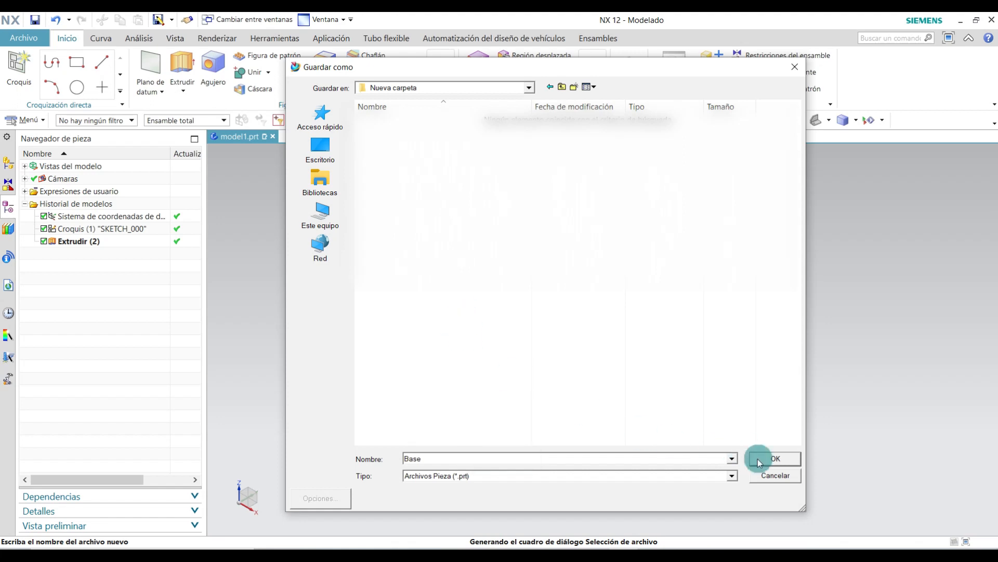
left_click(776, 458)
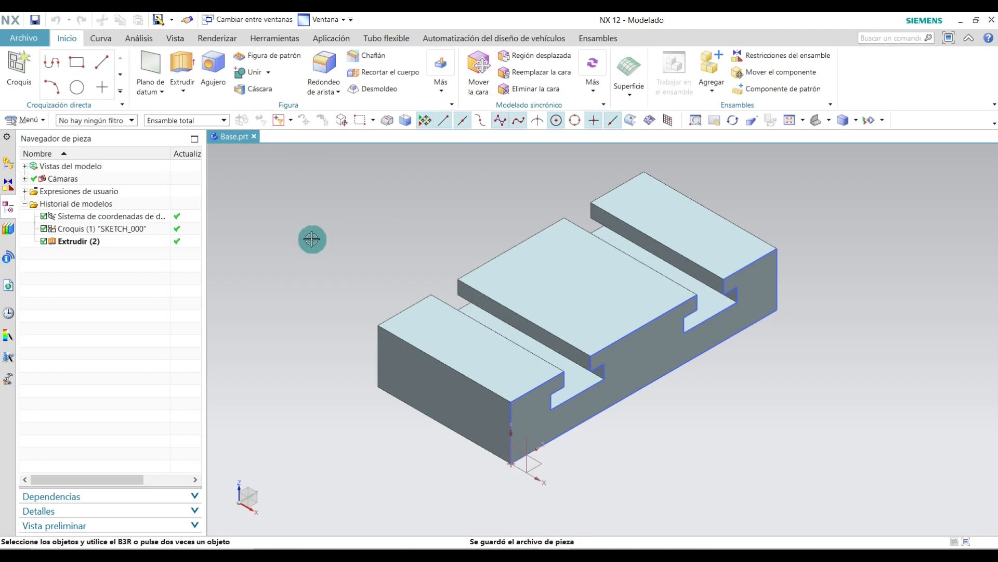
Create a new part file model1.prt from the Modelo template in millimetres.
left_click(17, 41)
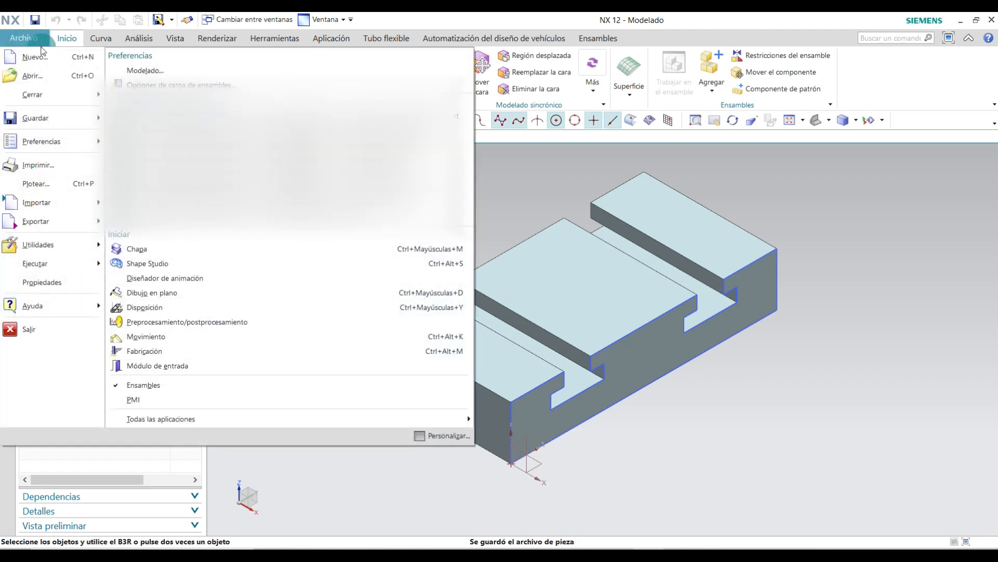
left_click(32, 58)
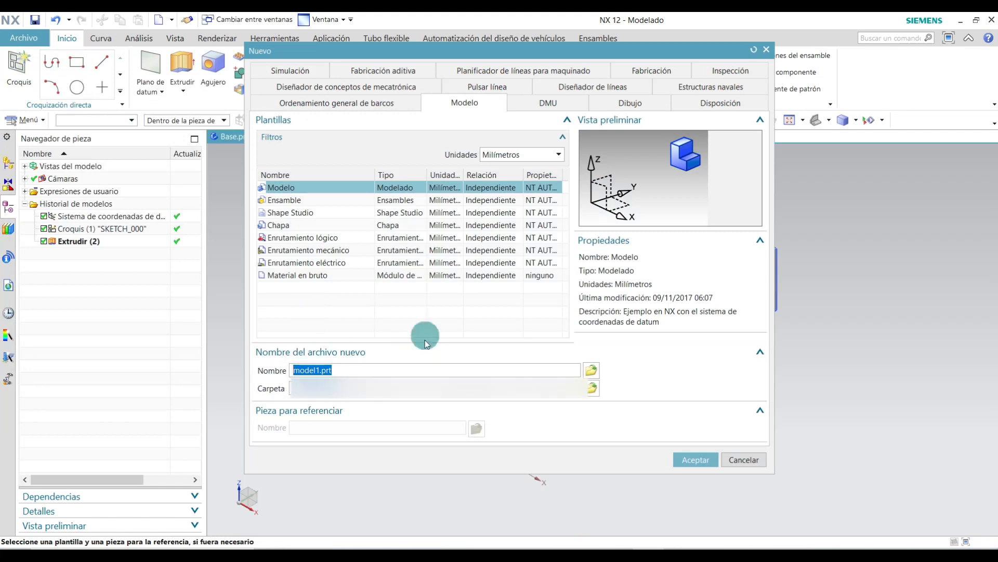
left_click(289, 190)
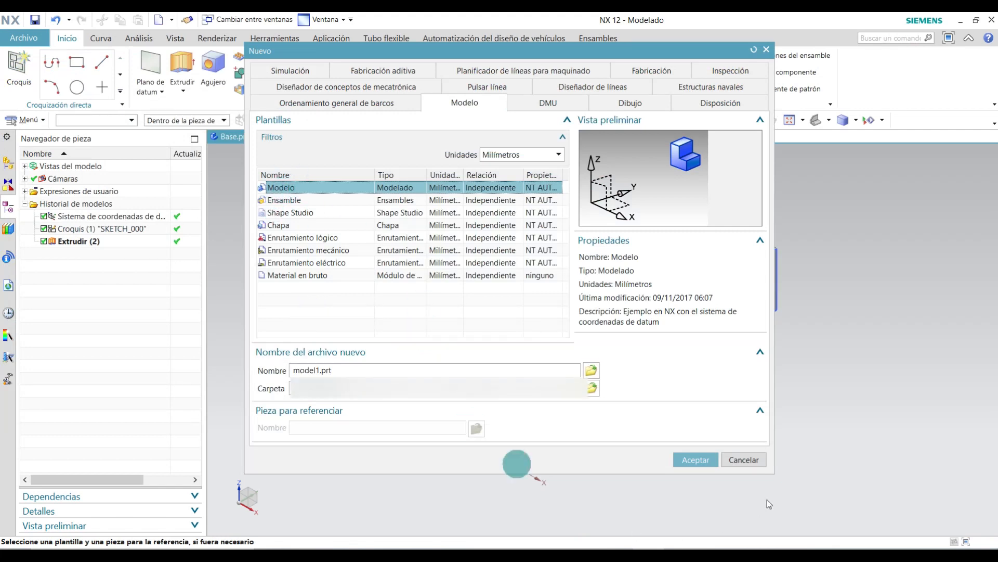
left_click(696, 459)
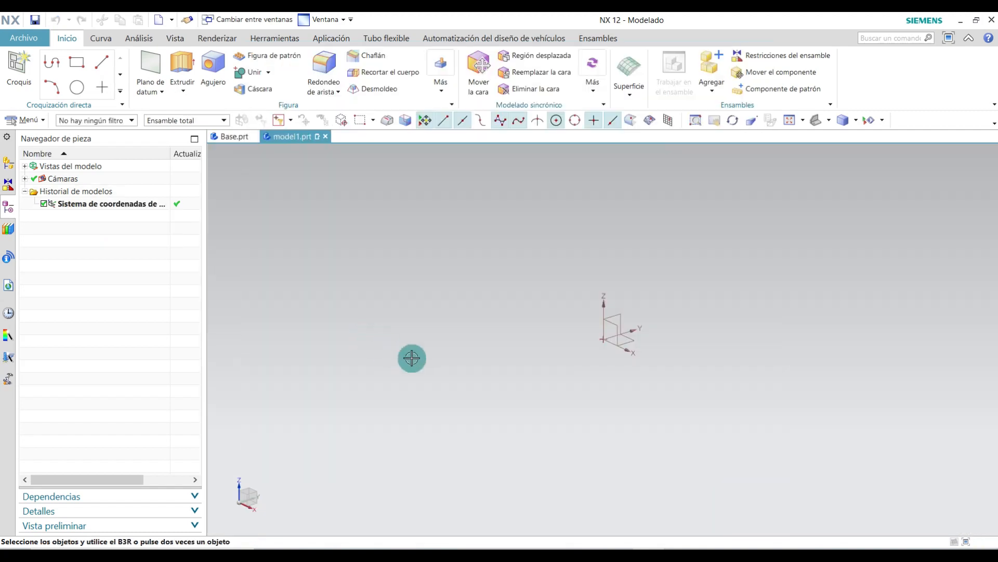
Start a sketch on the YZ plane of the datum coordinate system.
left_click(20, 65)
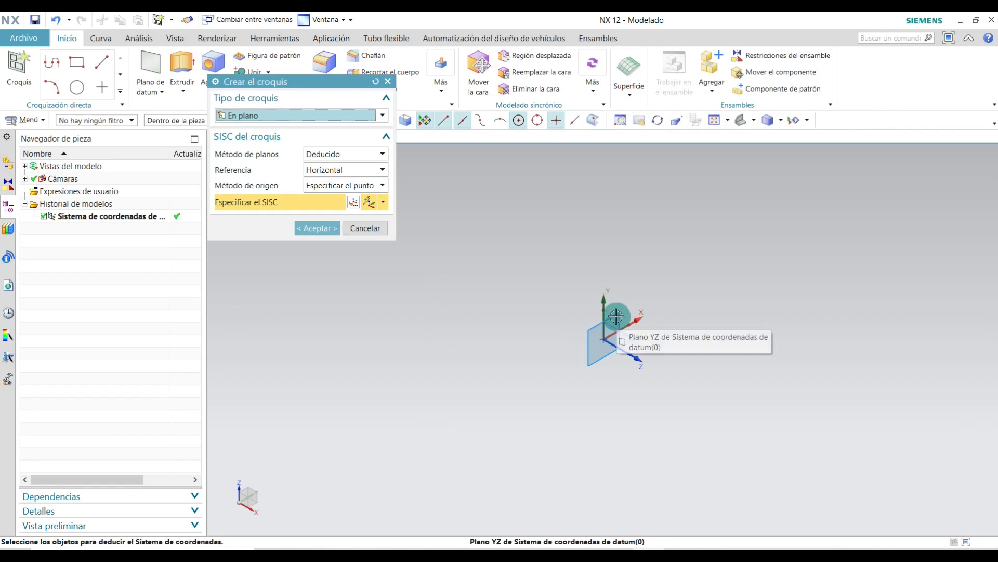
left_click(616, 317)
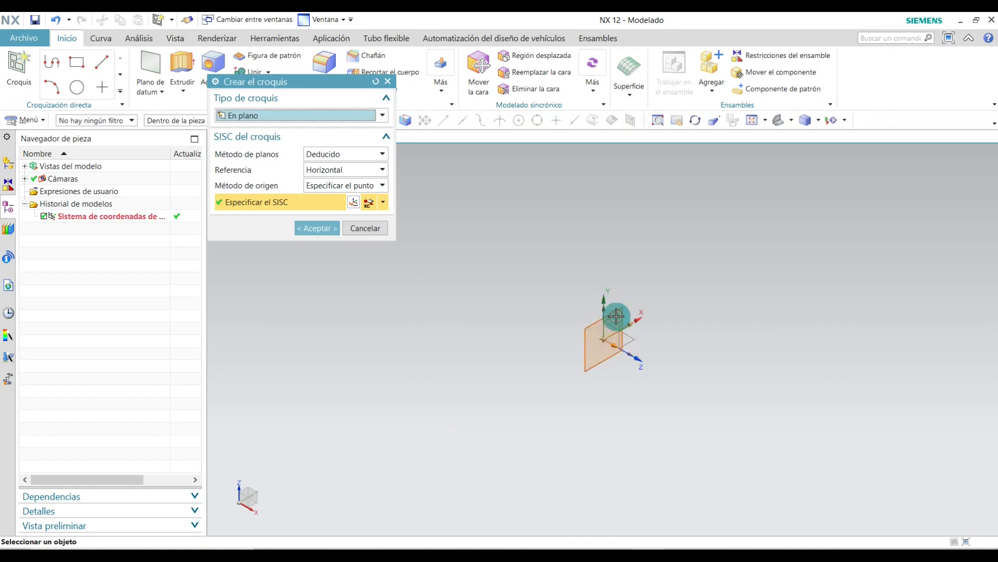
left_click(319, 229)
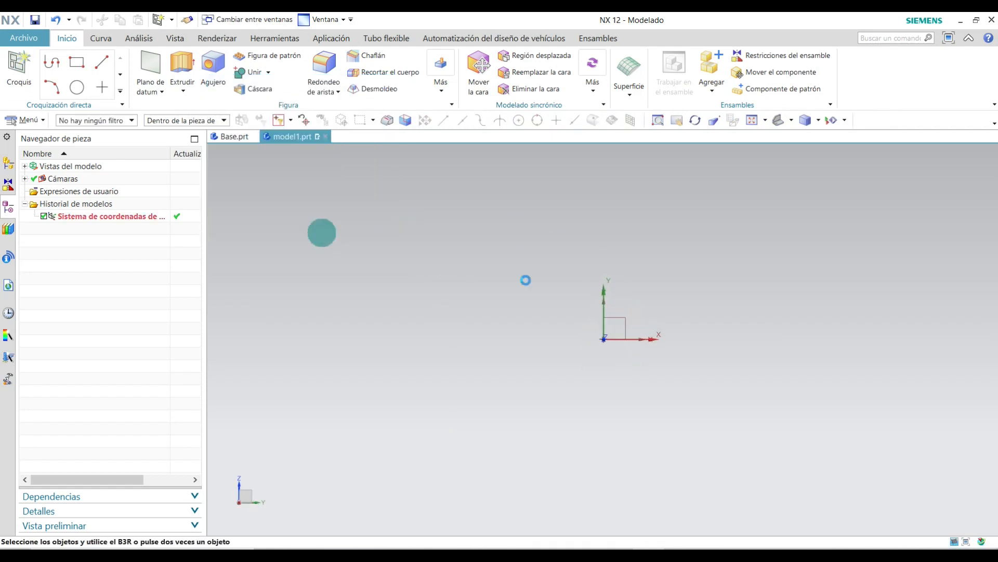
left_click(168, 101)
Sketch a rectangle from the origin, about 170 mm wide and 235 mm high.
left_click(113, 63)
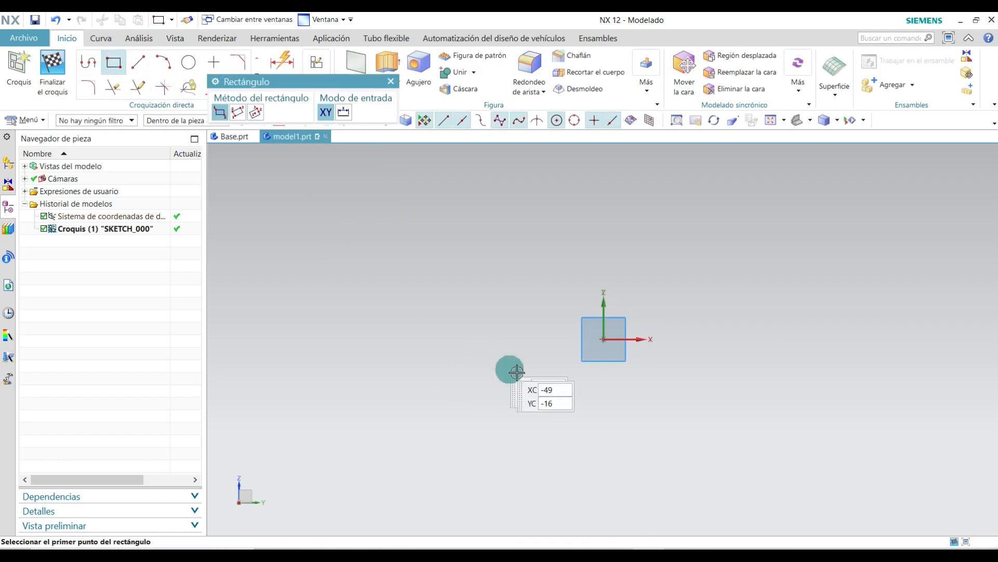
left_click(602, 339)
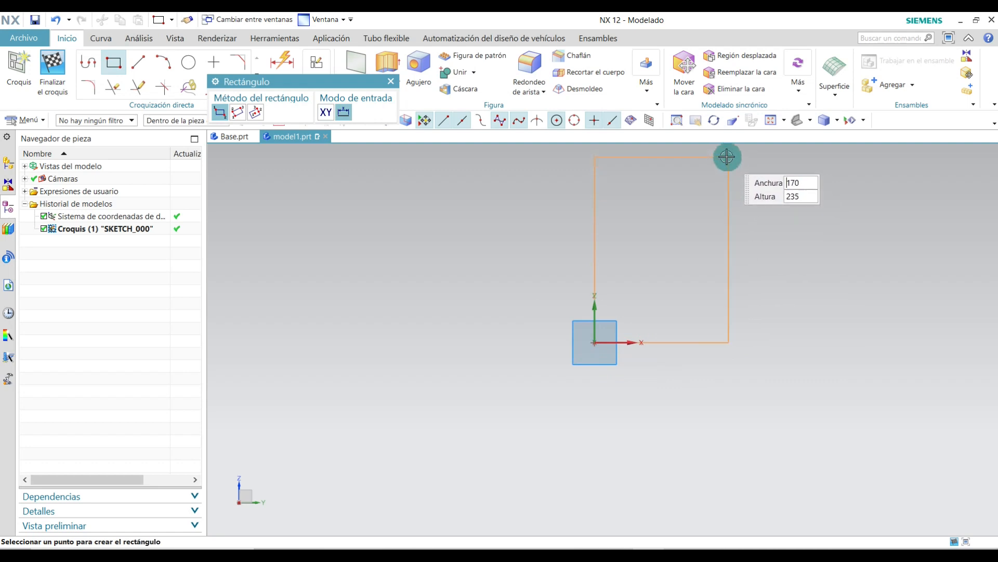
left_click(727, 158)
left_click(390, 82)
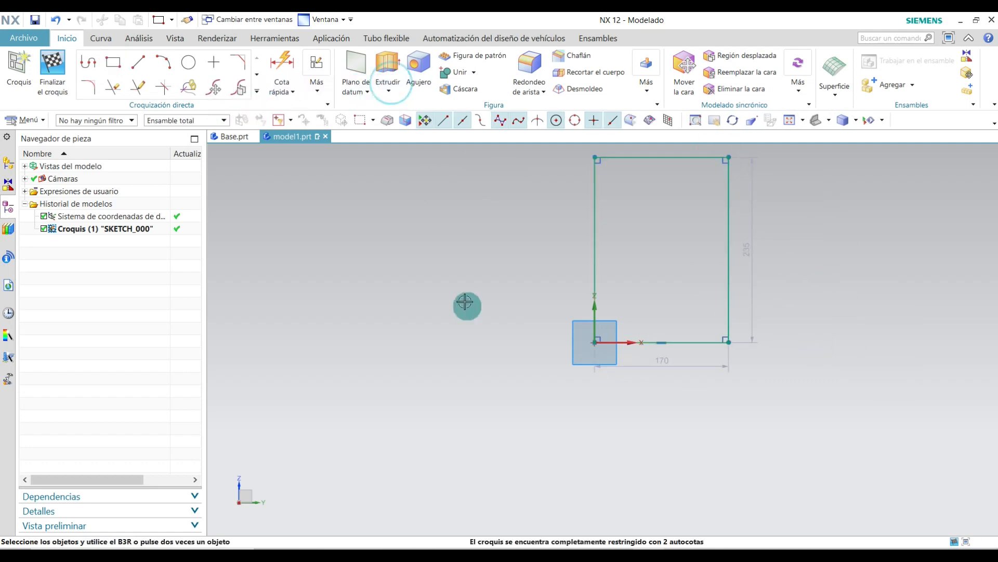
scroll(663, 438, "down", 4)
scroll(705, 365, "up", 5)
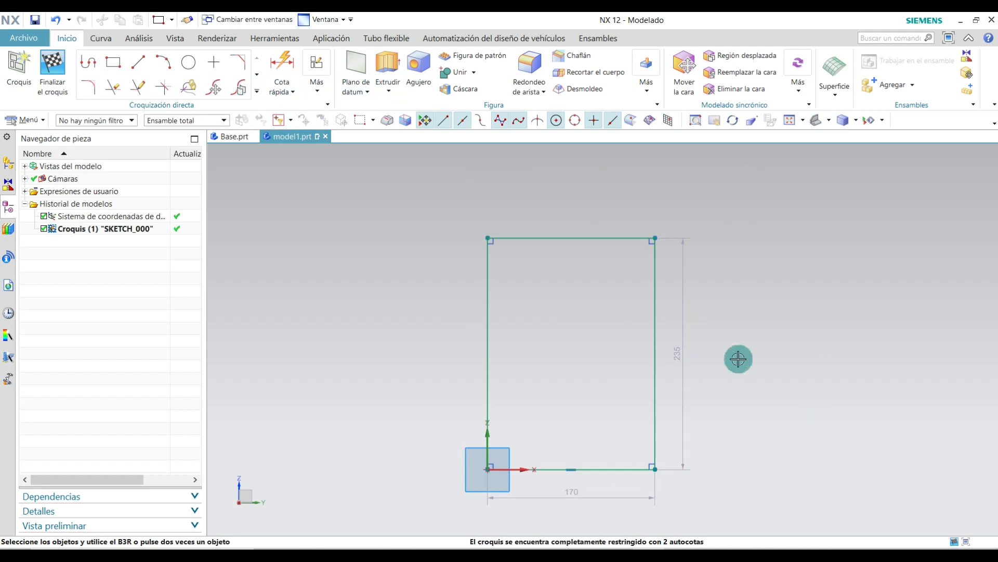
Set the height dimension of the sketched rectangle to 225 mm.
left_click_drag(680, 348, 689, 351)
left_click(688, 353)
double_click(689, 353)
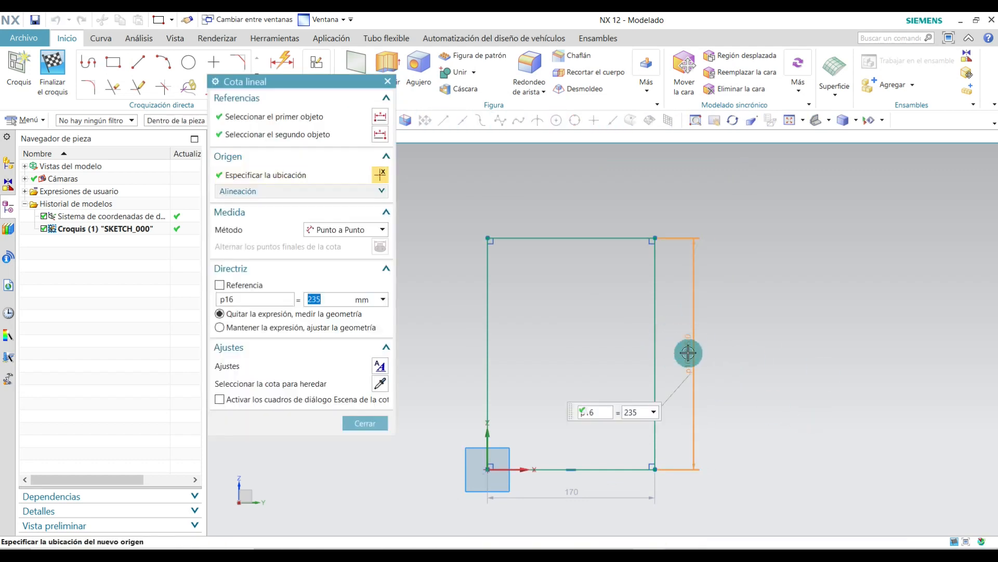
left_click(470, 359)
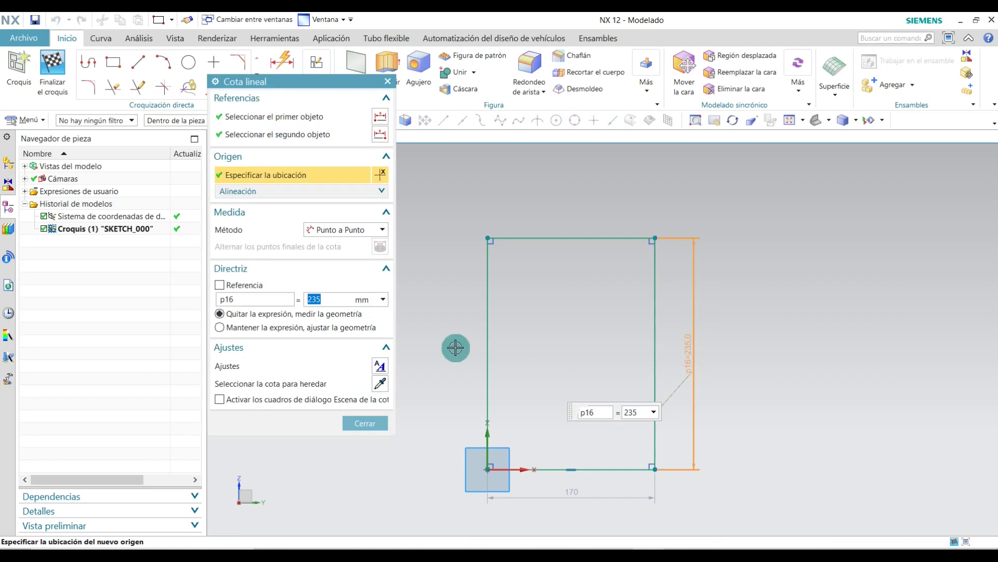
key("Return")
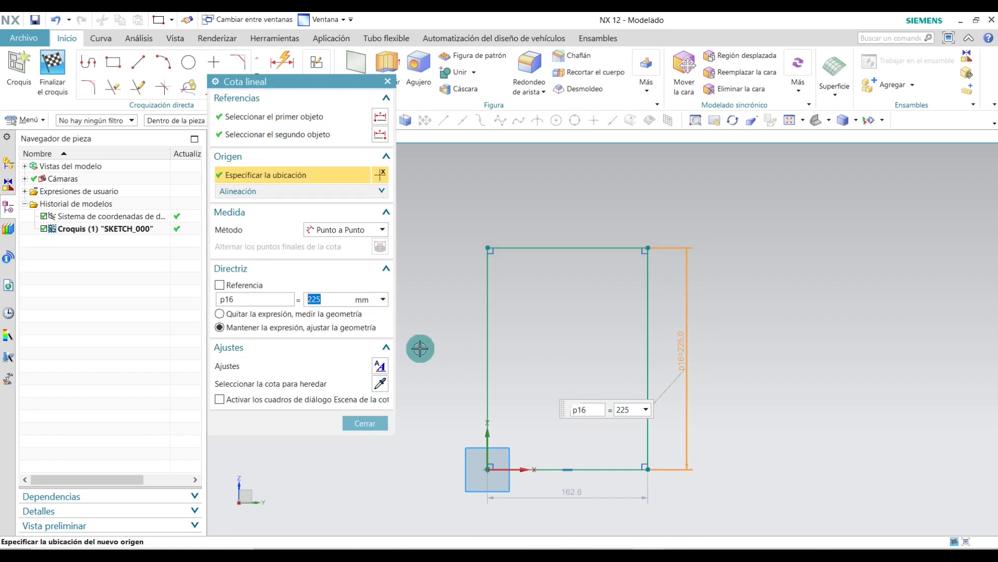
left_click(373, 424)
Set the width dimension of the sketched rectangle to 150 mm.
scroll(548, 307, "down", 2)
scroll(623, 481, "up", 3)
left_click_drag(506, 369, 508, 389)
double_click(509, 388)
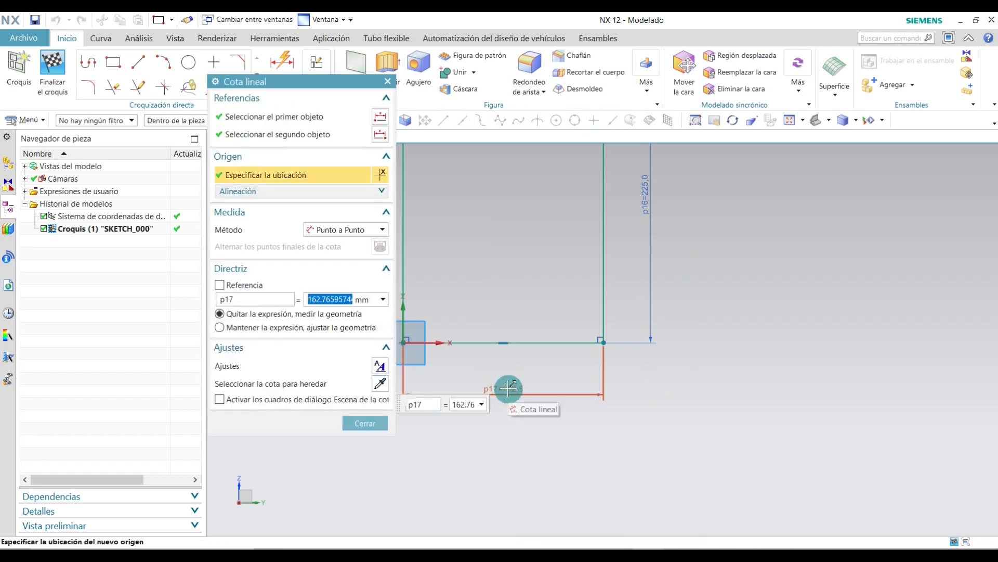
type("15")
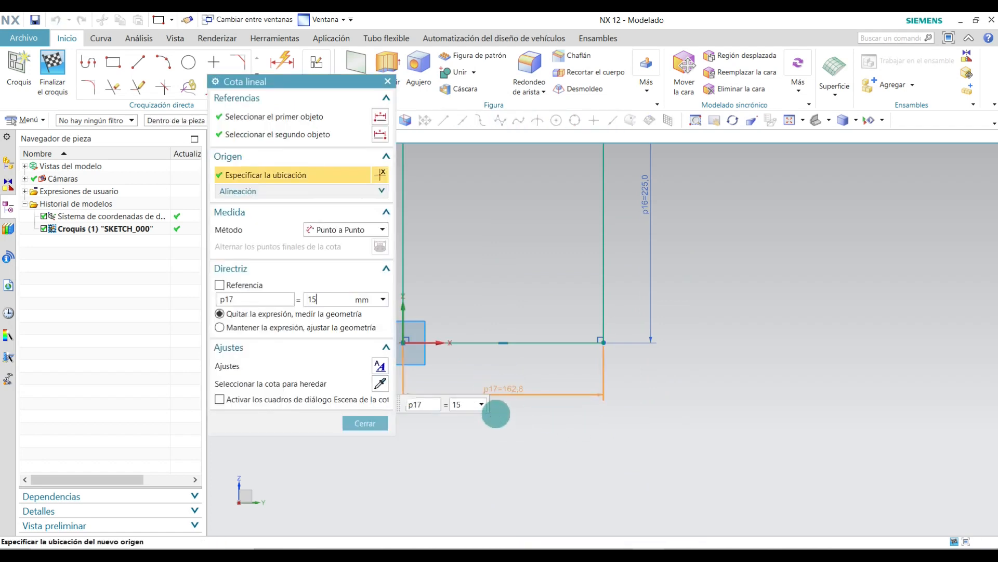
type("0")
key("Return")
left_click(365, 423)
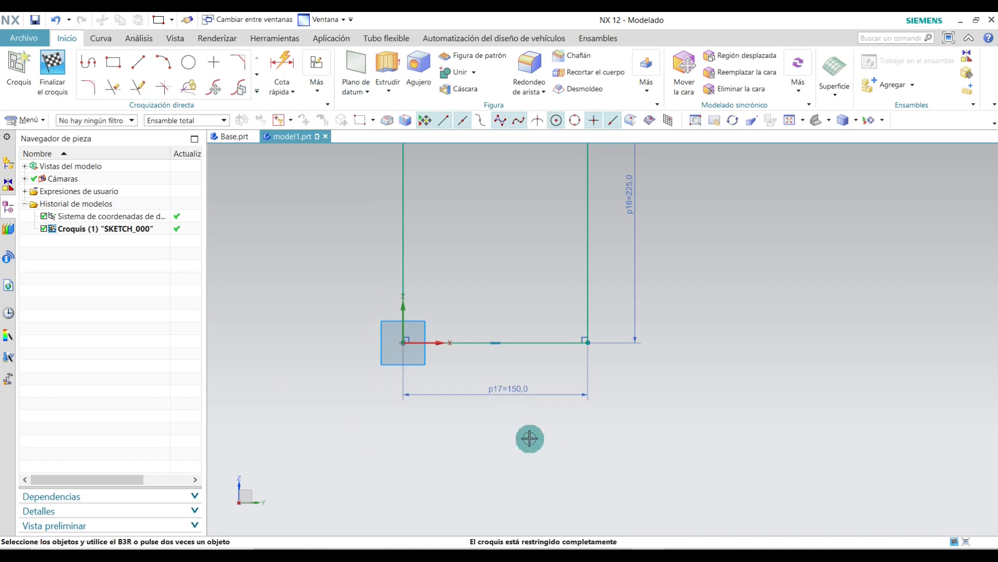
Sketch a circle centred on the midpoint of the rectangle's upper edge and passing through its upper corners.
scroll(529, 435, "down", 2)
scroll(481, 212, "up", 3)
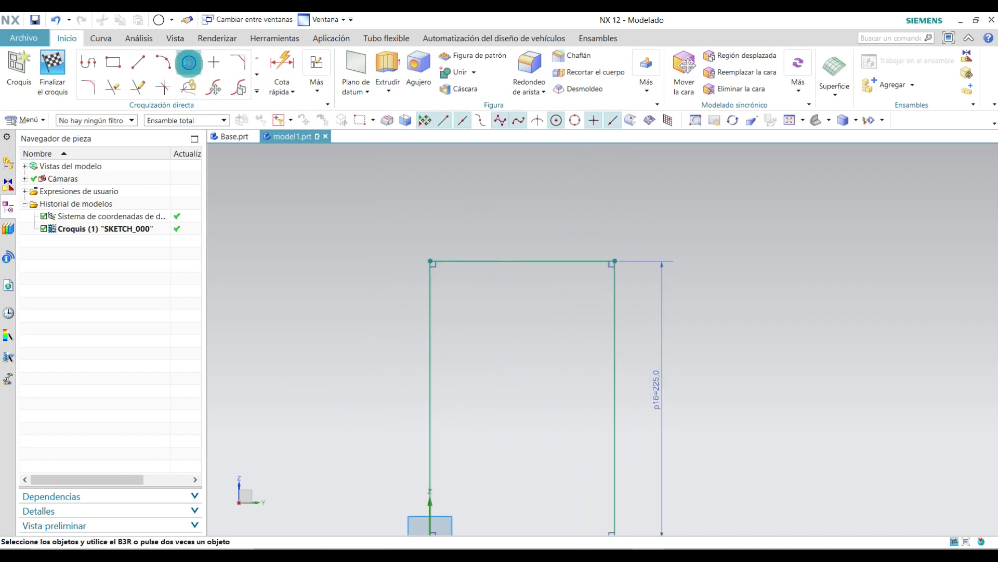
left_click(189, 62)
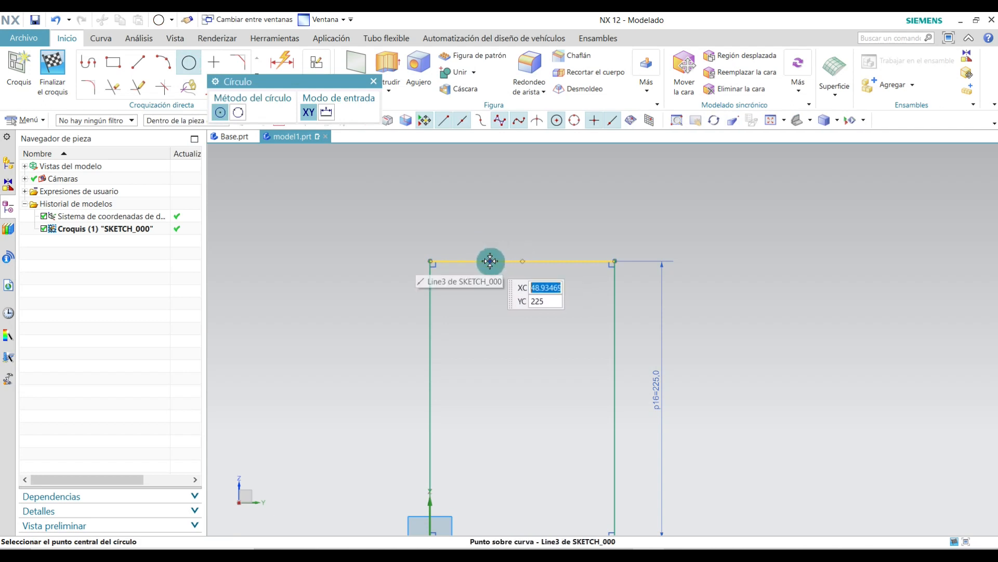
left_click(522, 260)
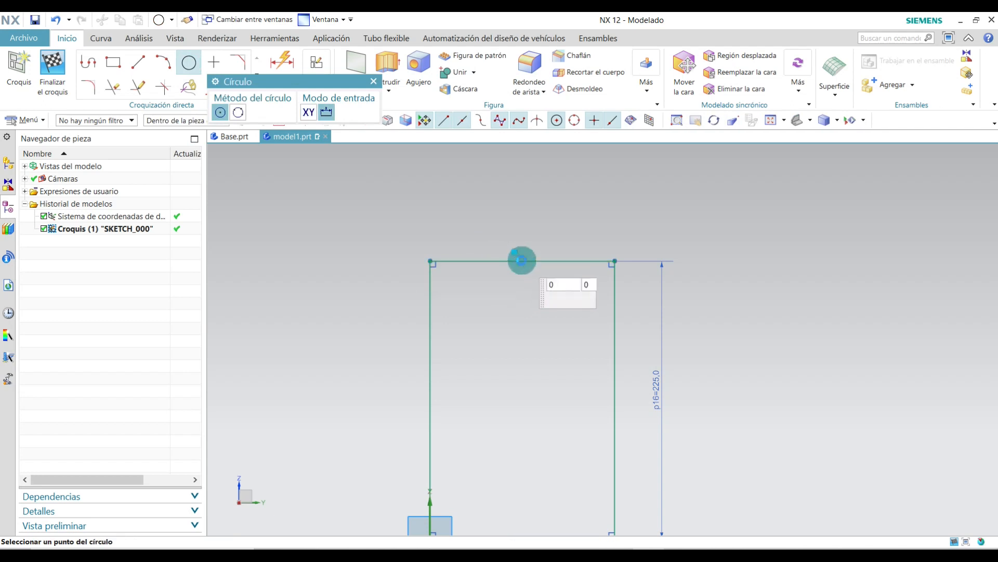
left_click(430, 260)
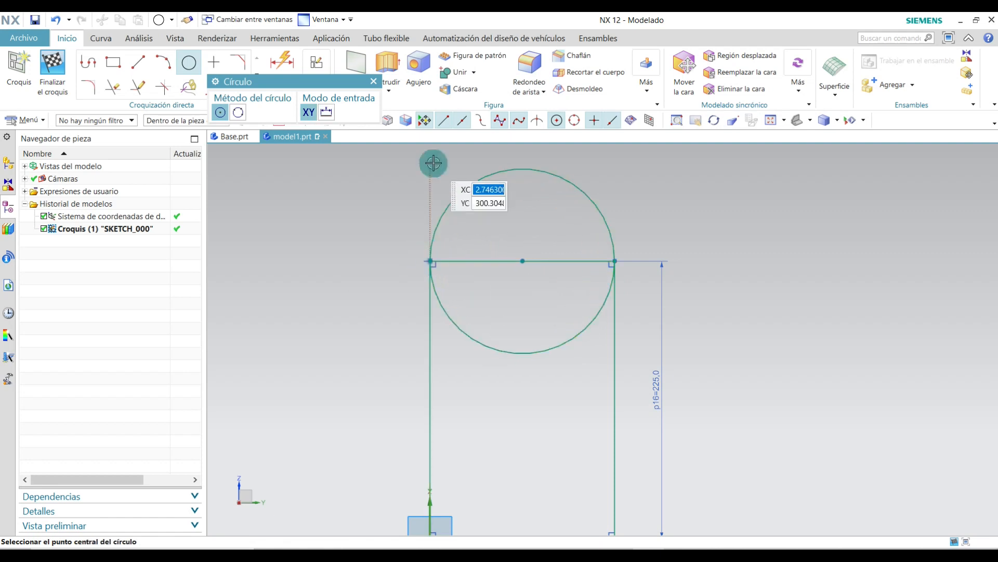
left_click(374, 81)
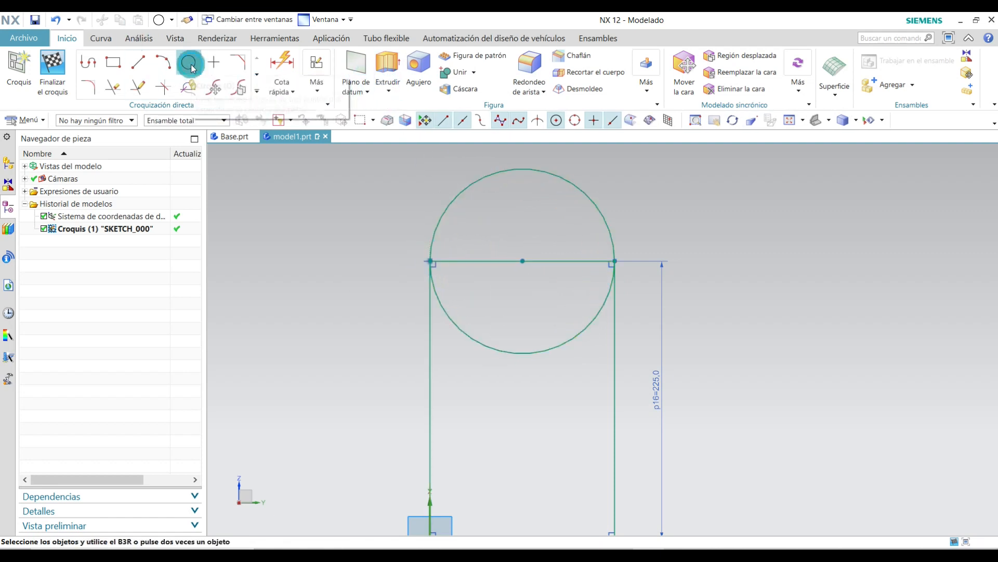
Sketch a concentric circle of 75 mm diameter at the centre of the large circle.
left_click(191, 66)
left_click(522, 260)
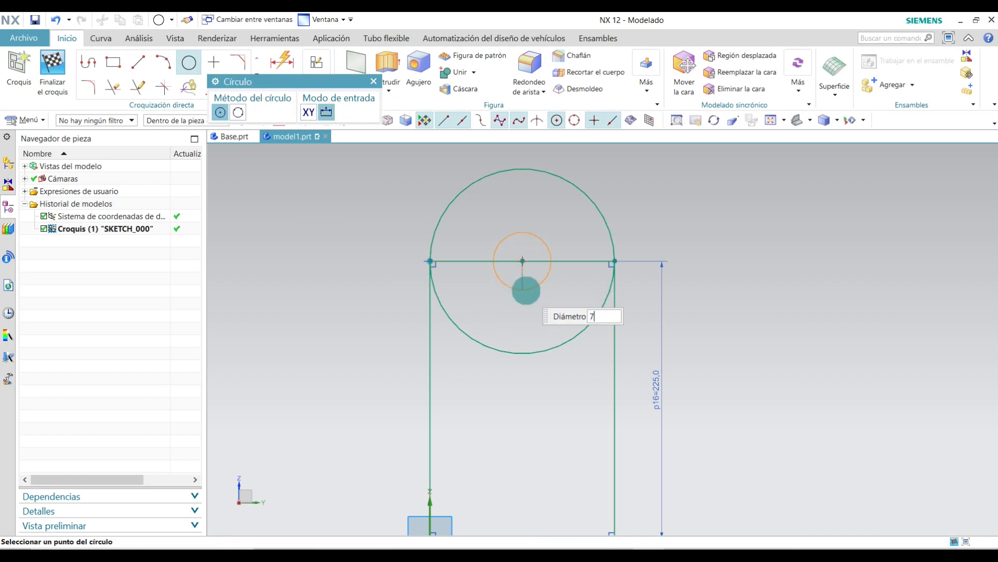
type("75")
key("Return")
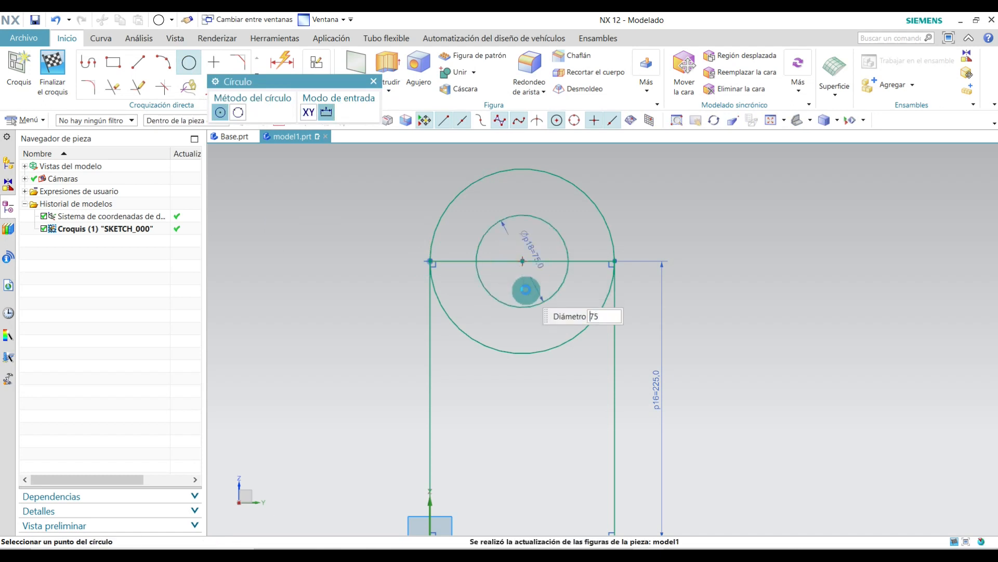
left_click(375, 82)
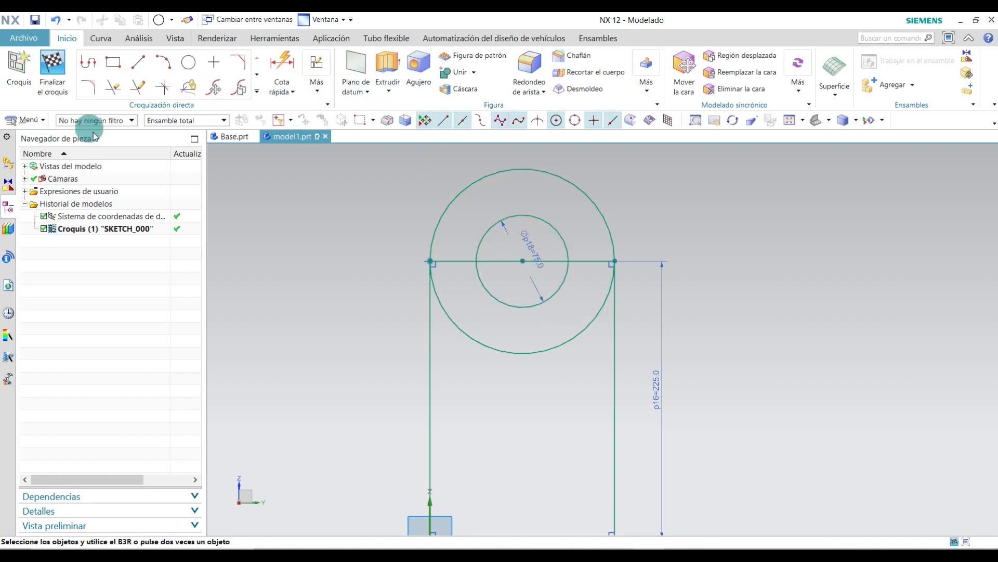
Trim away the large circle's lower arc and the rectangle's upper edge, keeping the 75 mm circle whole.
left_click(111, 89)
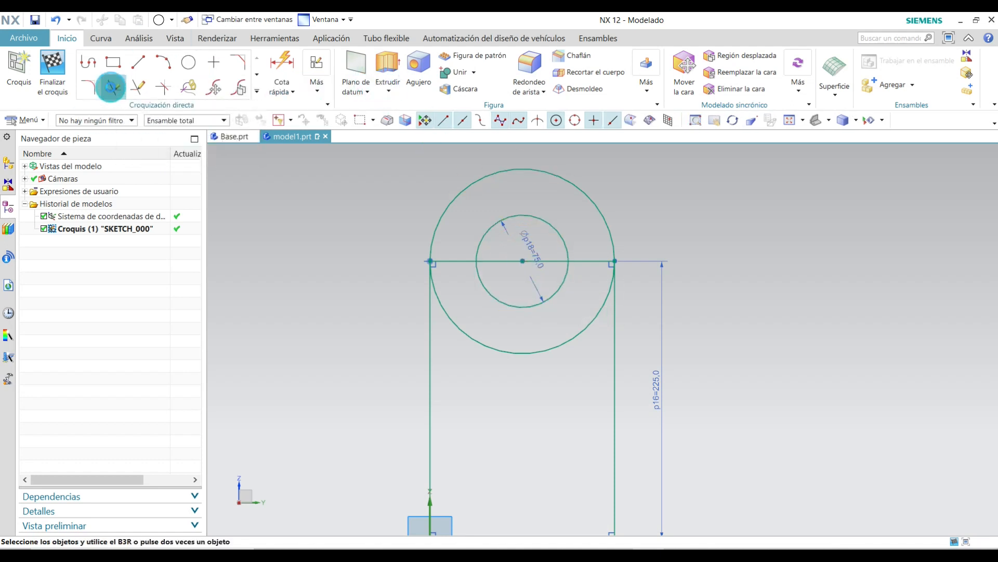
left_click(460, 261)
left_click(453, 324)
left_click(506, 300)
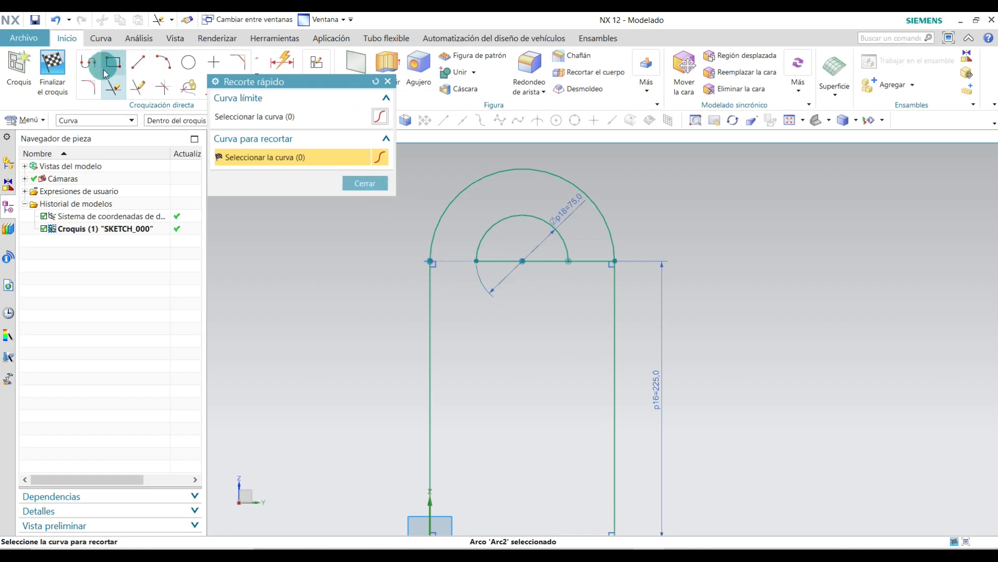
left_click(56, 22)
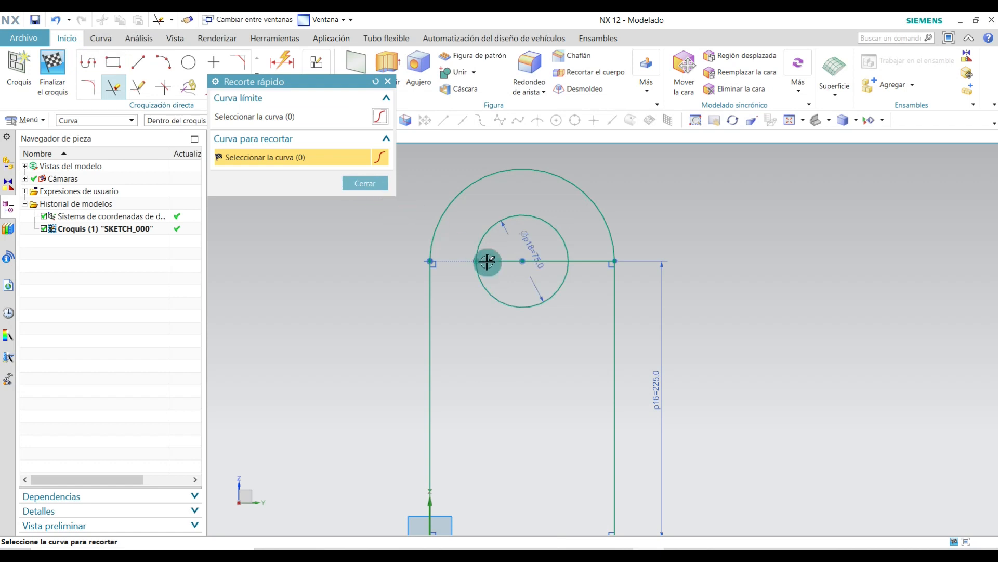
left_click(504, 261)
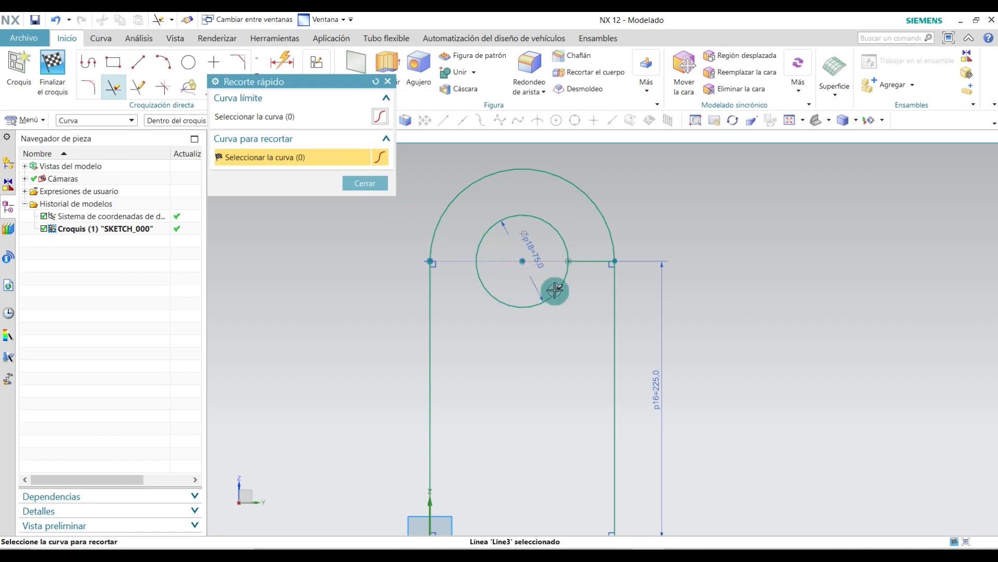
left_click(591, 259)
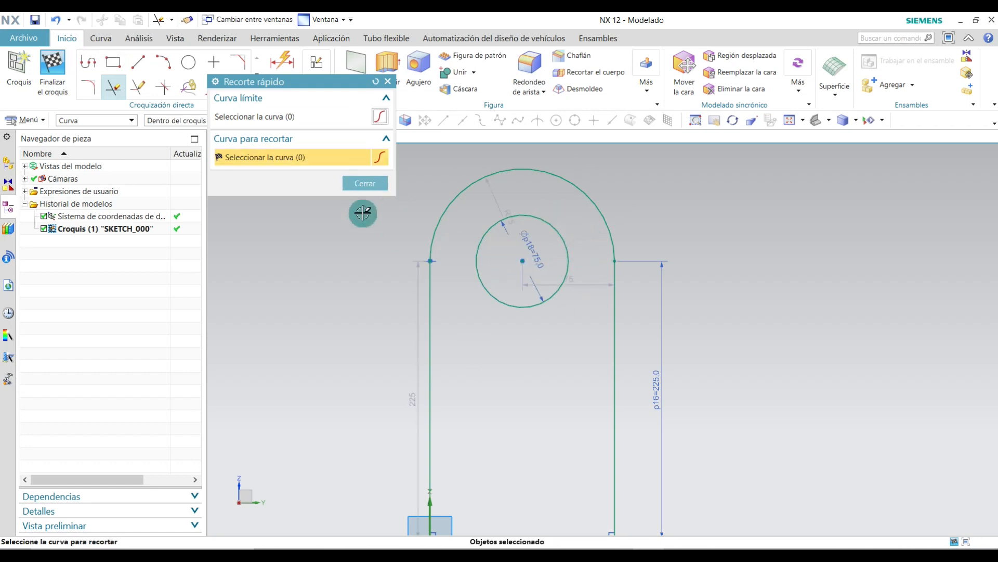
left_click(366, 185)
Finish the sketch and extrude the arched profile with its hole 50 mm in the negative X direction.
scroll(476, 236, "down", 2)
scroll(534, 329, "up", 2)
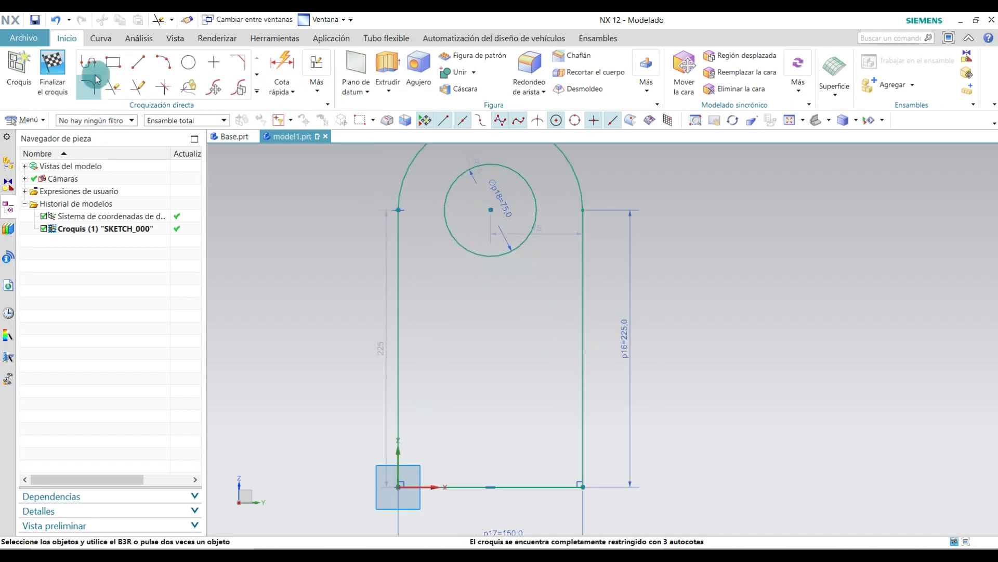
left_click(54, 65)
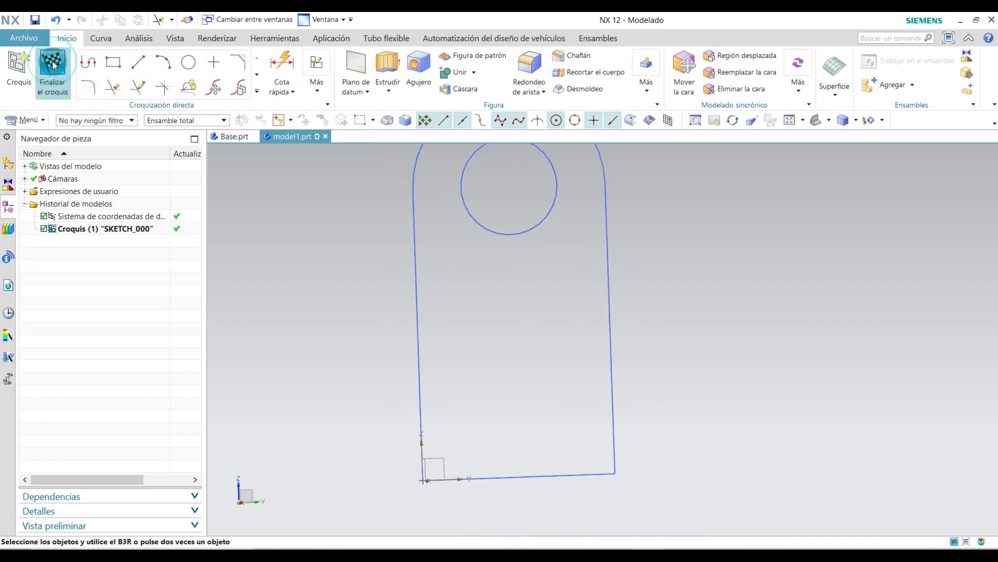
left_click(831, 120)
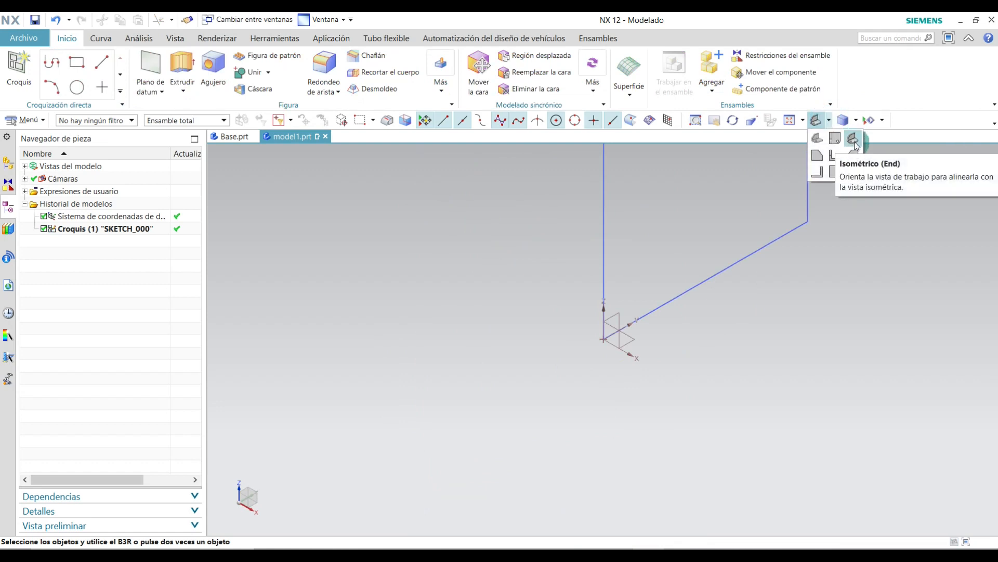
left_click(854, 139)
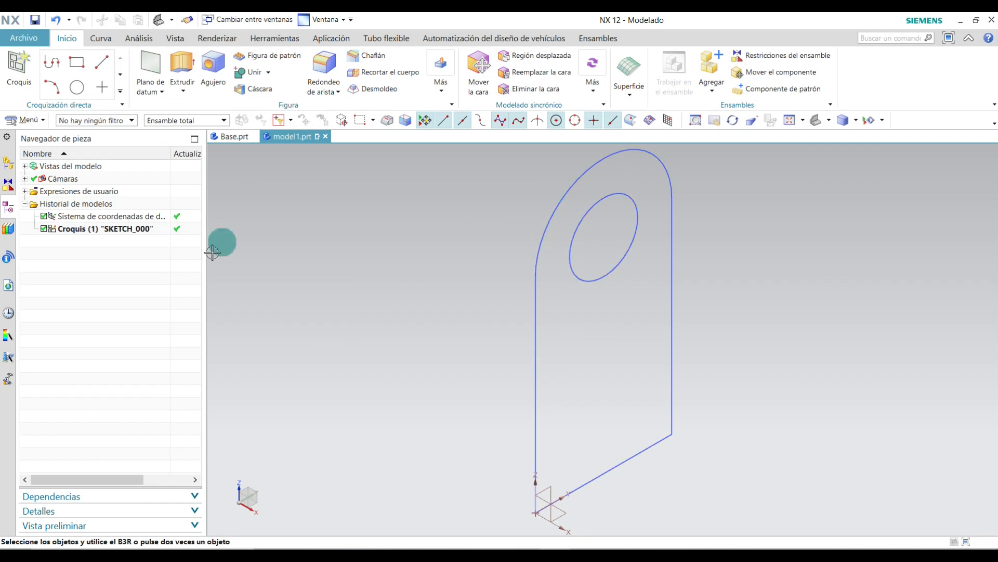
left_click(180, 66)
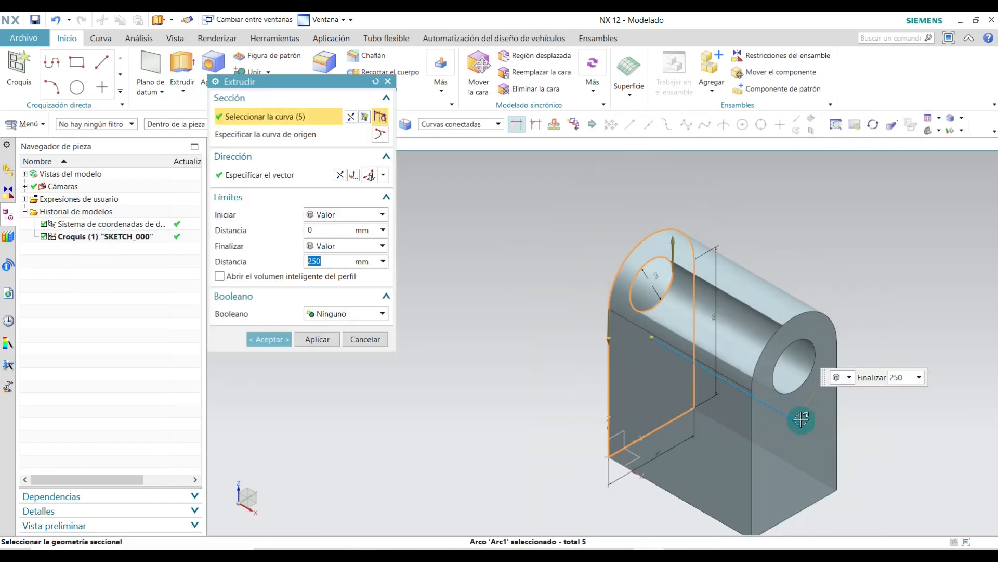
double_click(800, 420)
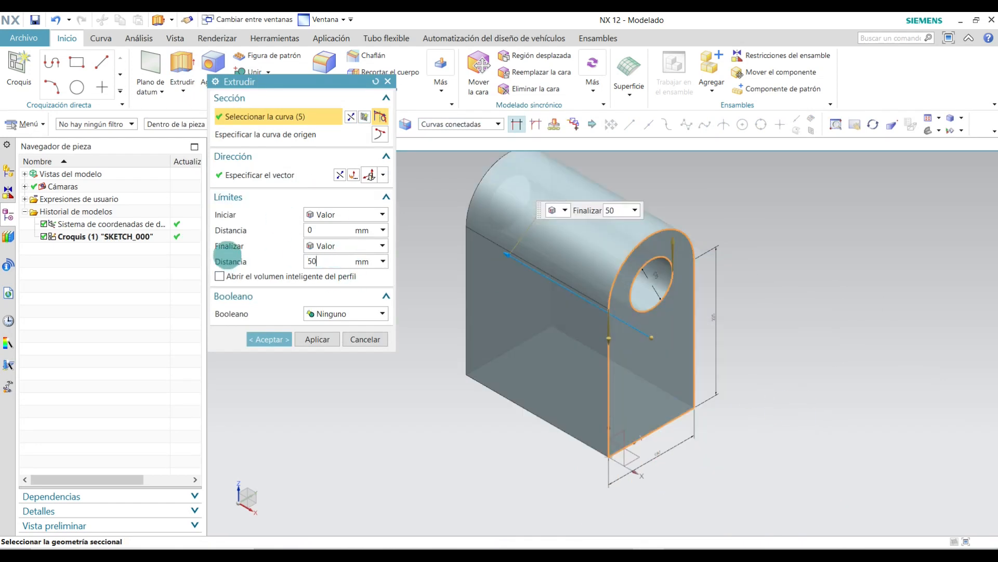
left_click(260, 339)
Start a new sketch on the XY plane of the datum coordinate system.
left_click(832, 120)
mouse_move(832, 123)
left_click(850, 138)
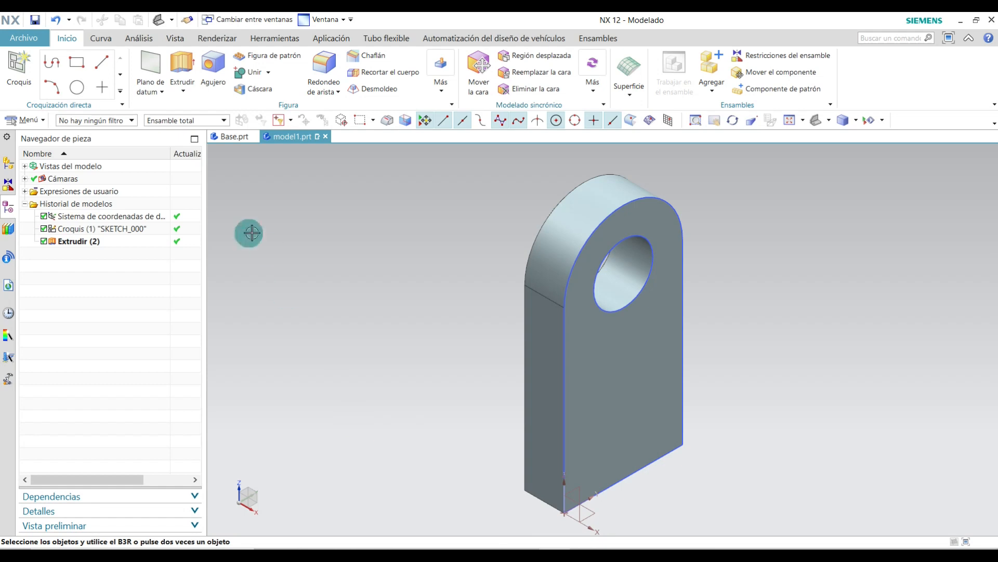
left_click(17, 73)
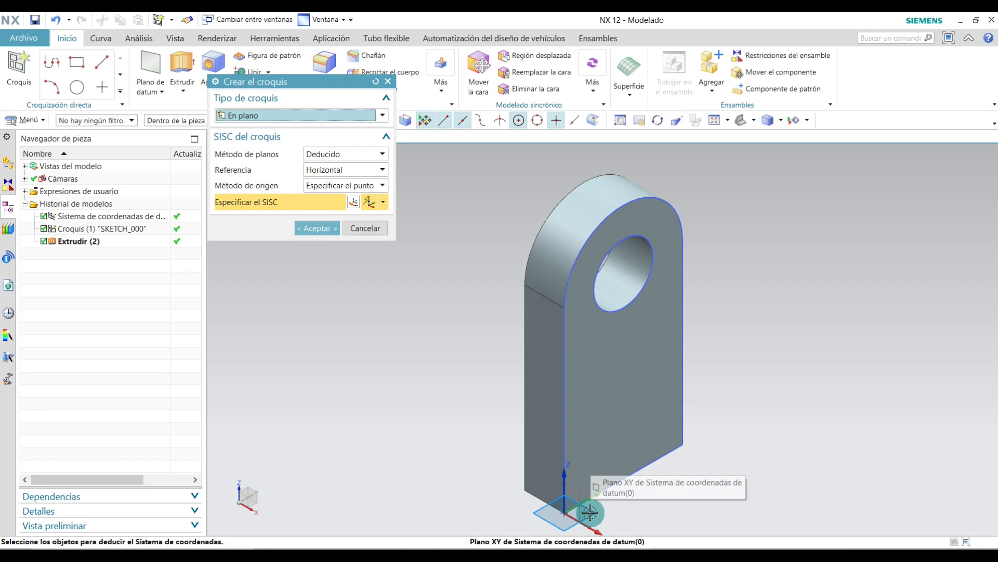
left_click(587, 512)
left_click(312, 228)
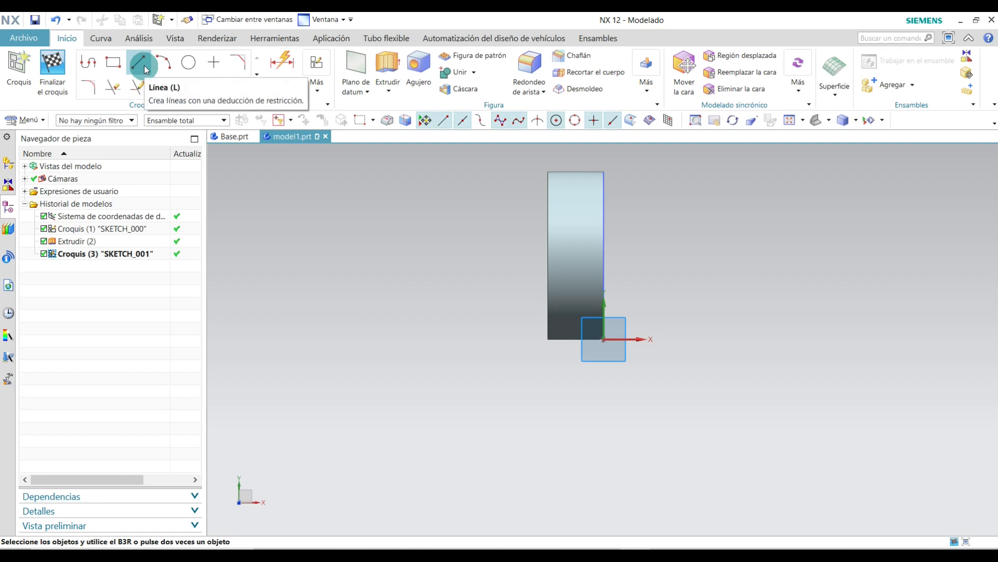
Sketch a rectangle about 87 mm wide and 150 mm high around the extruded body, with its lower edge on the X axis.
left_click(114, 63)
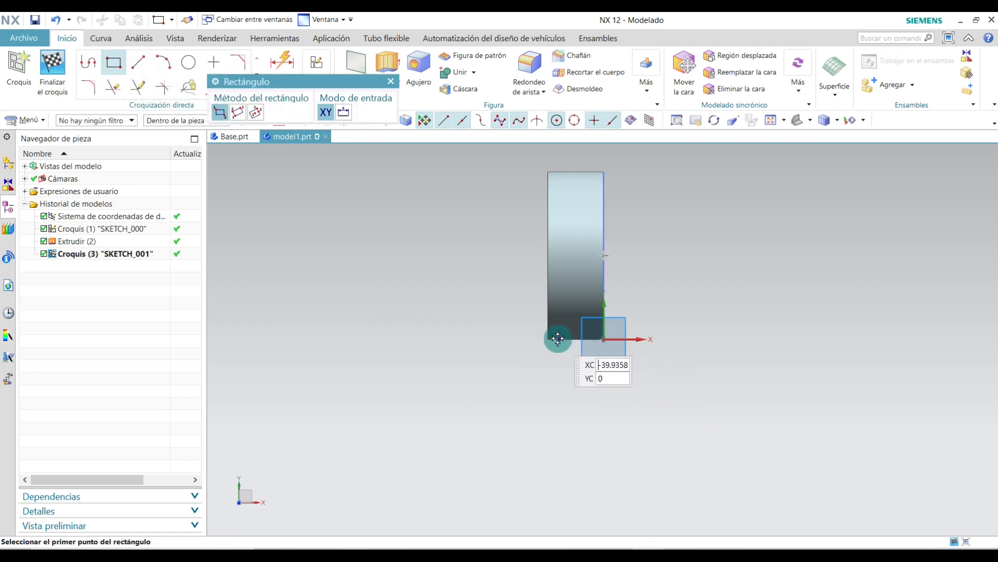
left_click(528, 339)
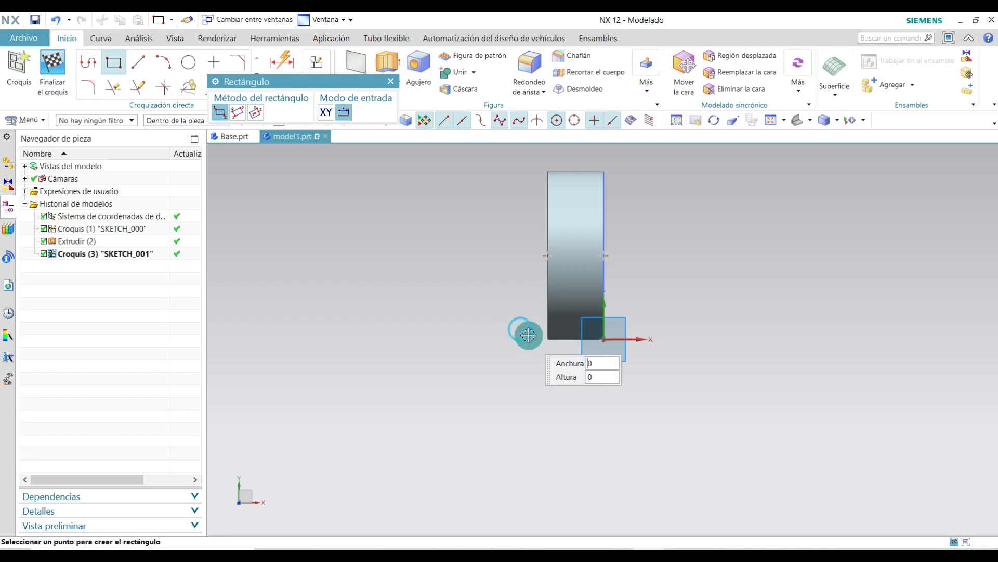
left_click(626, 167)
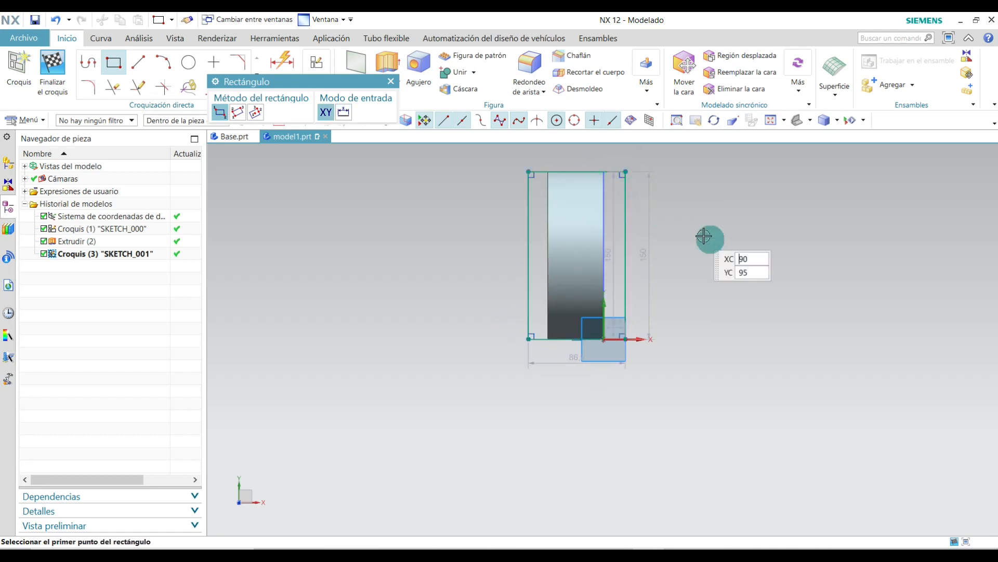
left_click(392, 82)
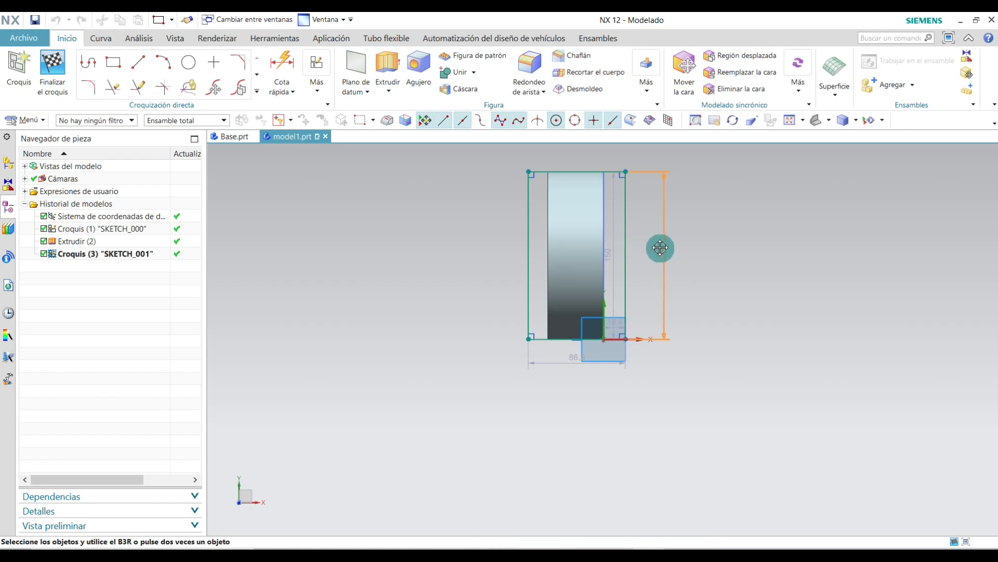
Set the width dimension of the rectangle around the body to 100 mm.
scroll(624, 308, "up", 2)
left_click_drag(553, 387, 548, 395)
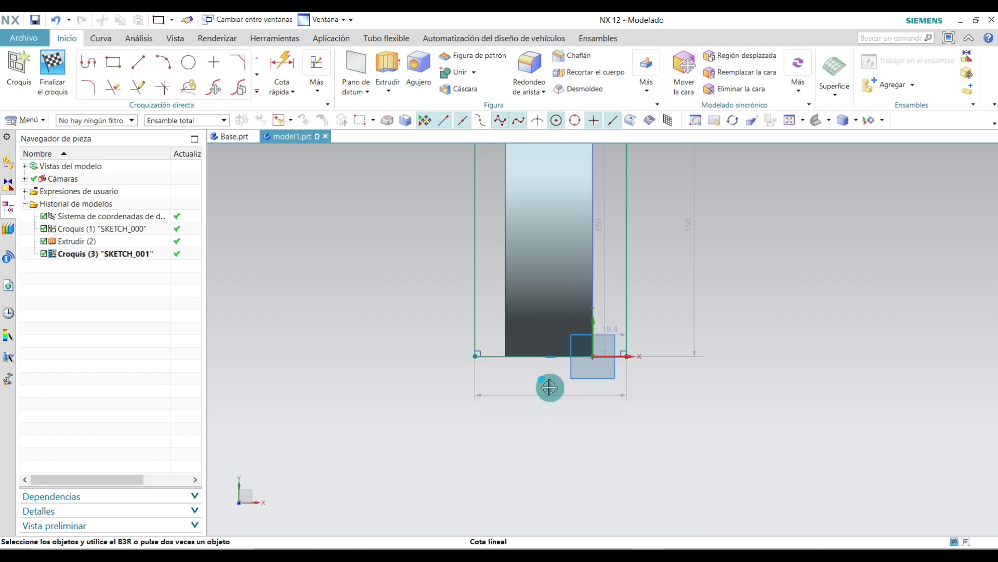
double_click(548, 393)
type("1")
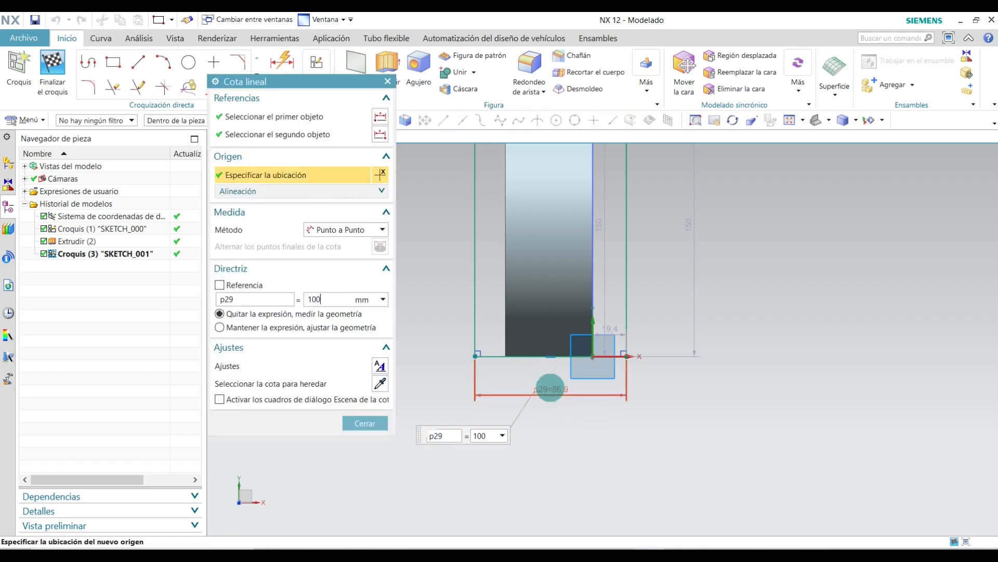
type("00")
key("Return")
left_click(364, 423)
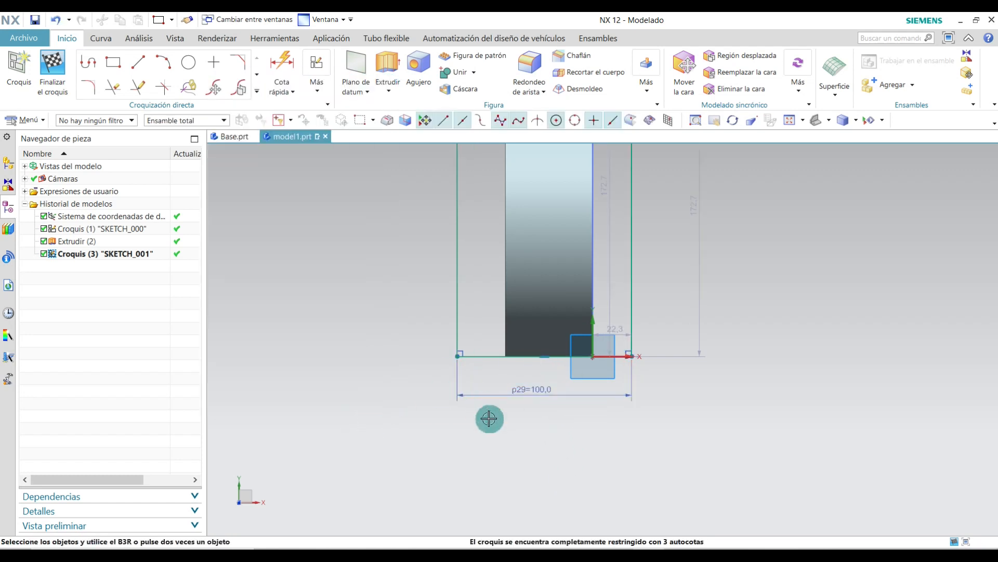
Set the horizontal distance from the vertical sketch axis to the rectangle's nearer side edge to 25 mm.
scroll(488, 418, "down", 1)
scroll(544, 403, "up", 2)
left_click_drag(535, 390, 542, 388)
scroll(551, 429, "down", 2)
scroll(562, 388, "up", 1)
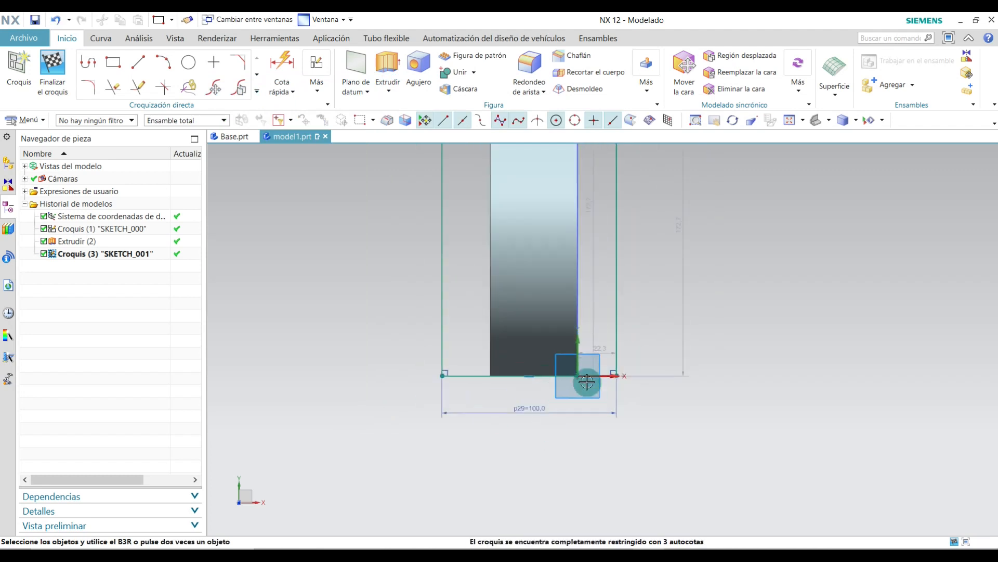
scroll(598, 370, "up", 1)
left_click(603, 336)
double_click(600, 338)
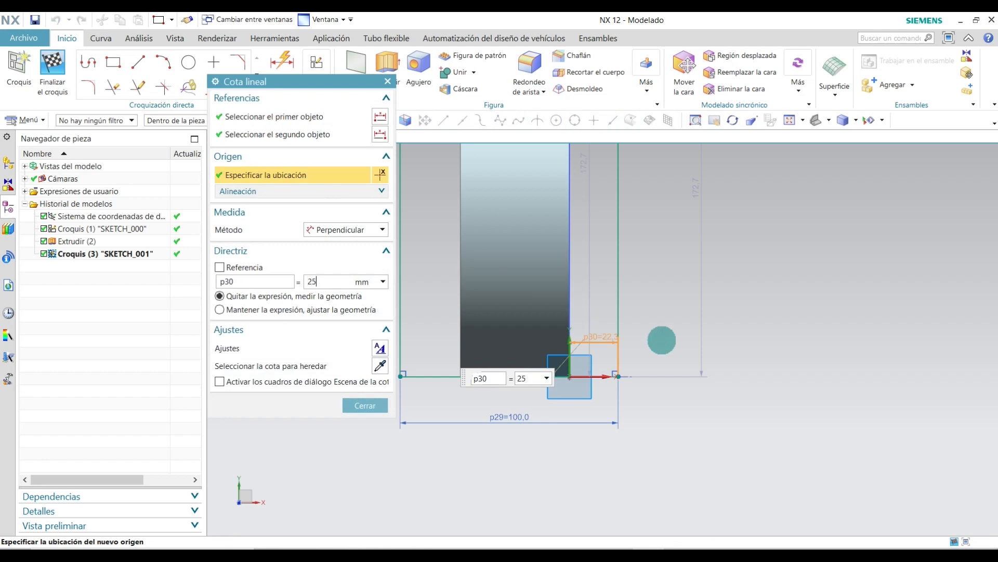
key("Return")
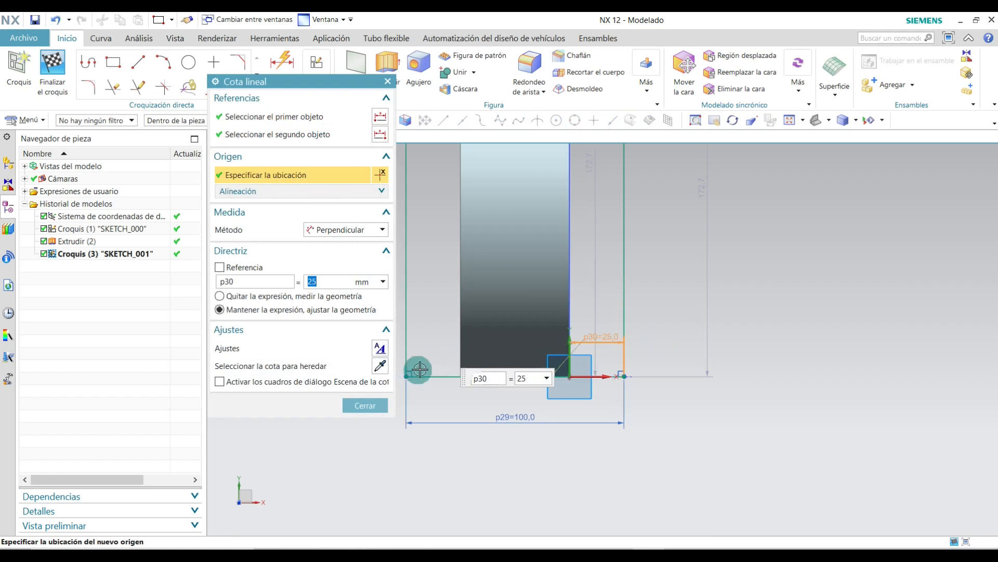
left_click(370, 405)
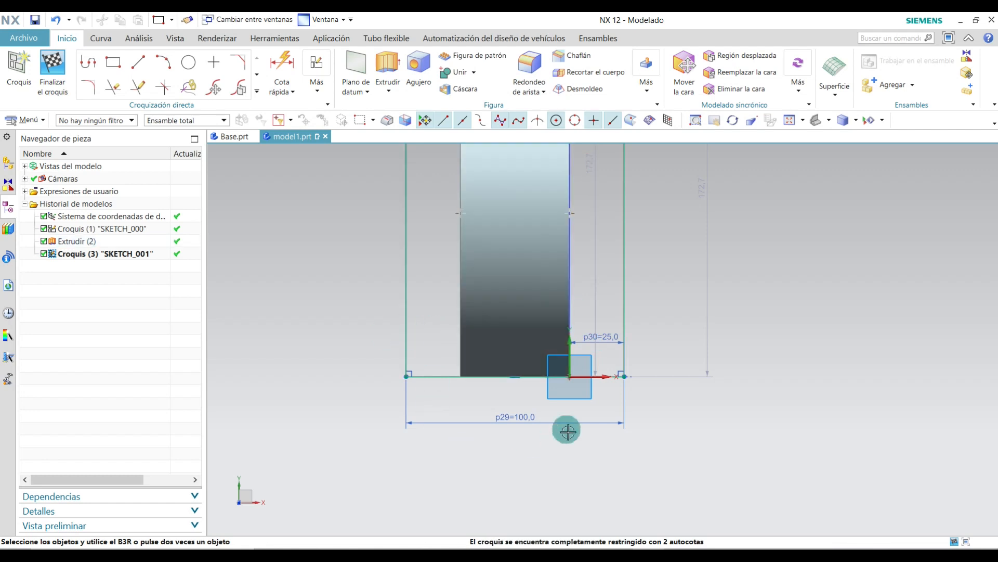
Finish the sketch and extrude the foot rectangle 25 mm upward, united with the arched body.
left_click(58, 71)
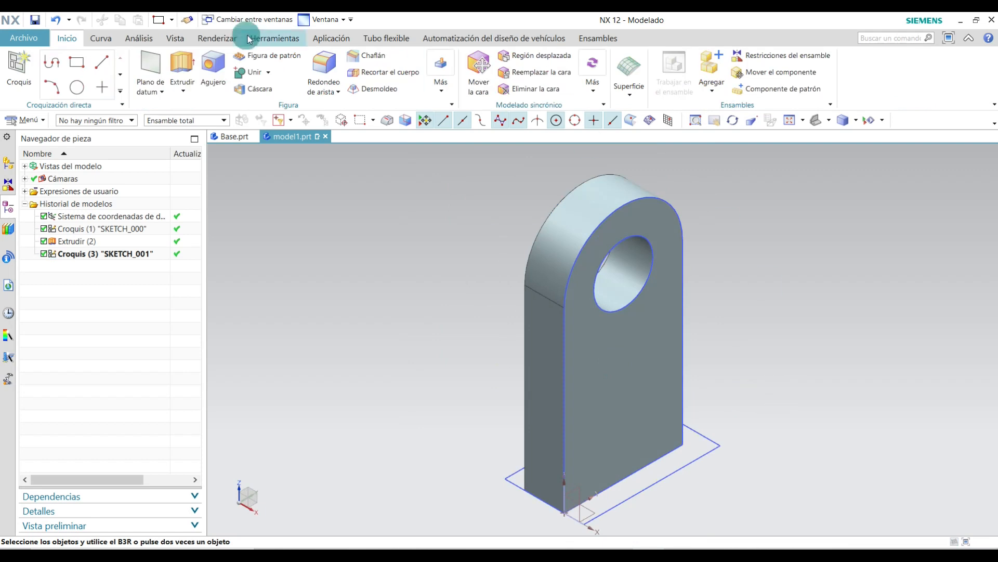
left_click(183, 58)
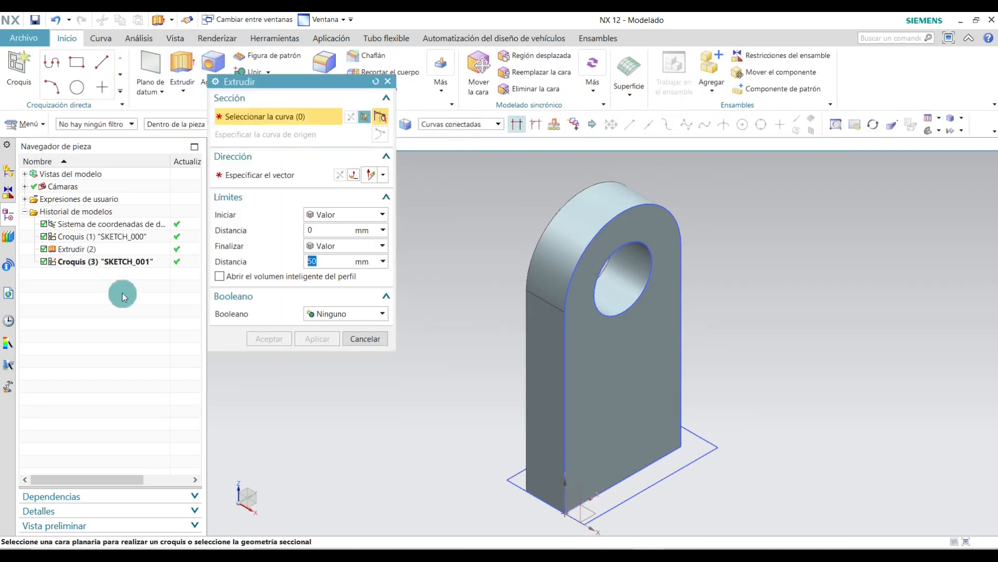
left_click(80, 262)
middle_click_drag(453, 308, 551, 352)
left_click_drag(551, 352, 544, 364)
double_click(325, 260)
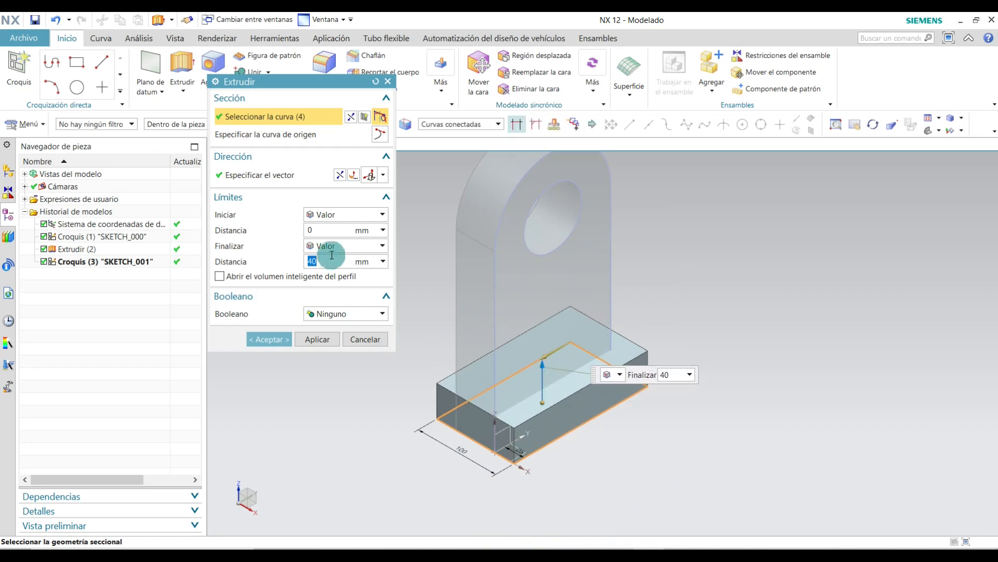
type("25")
key("Return")
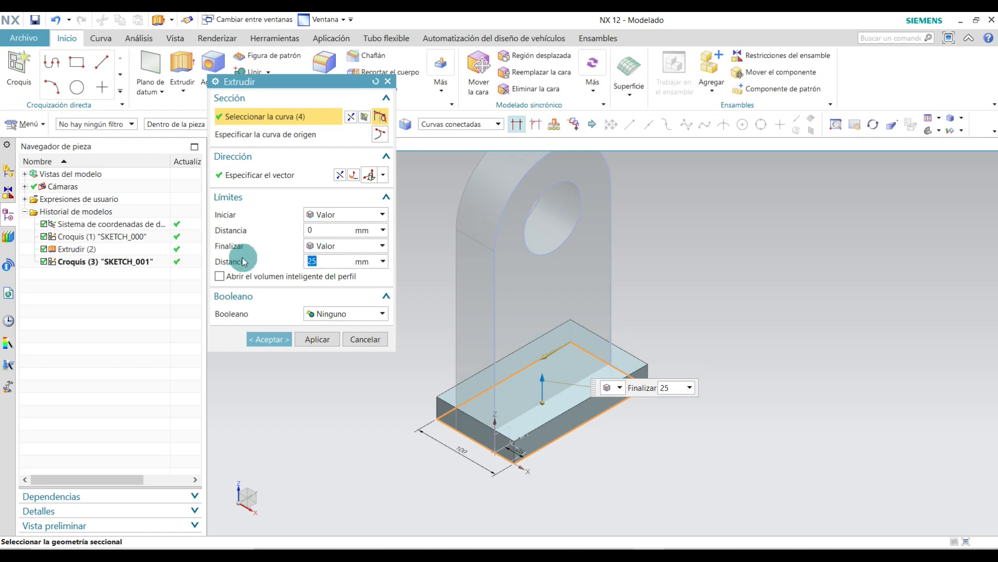
left_click(331, 313)
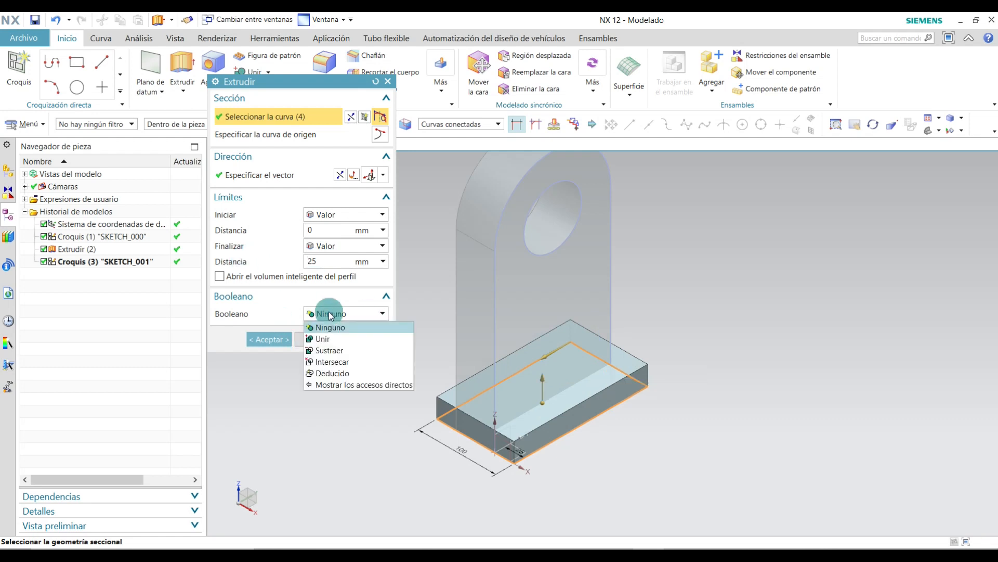
left_click(338, 339)
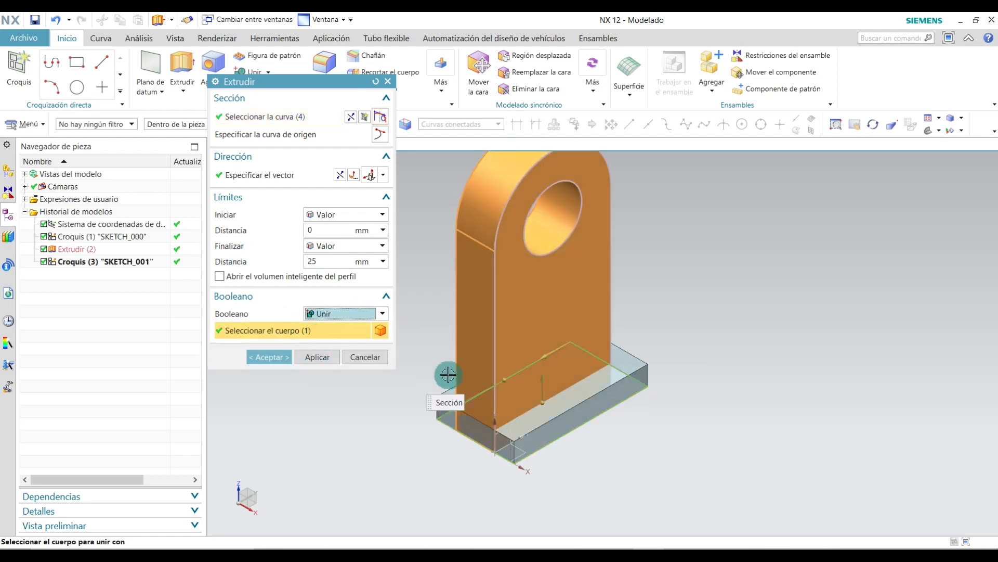
left_click(270, 357)
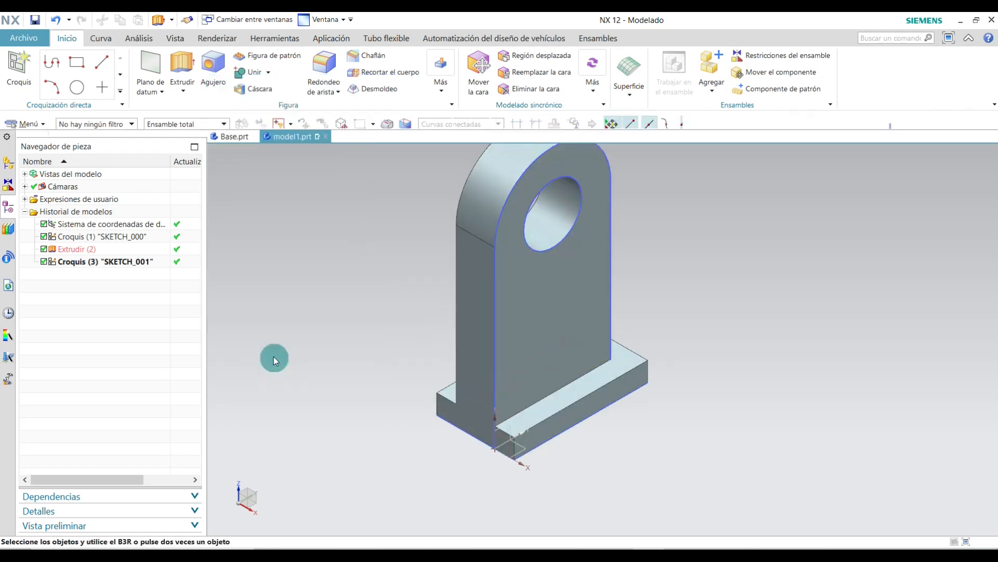
Save the finished support part under the name Soporte in the folder Nueva carpeta.
middle_click_drag(705, 397, 720, 370)
left_click(831, 123)
left_click(846, 138)
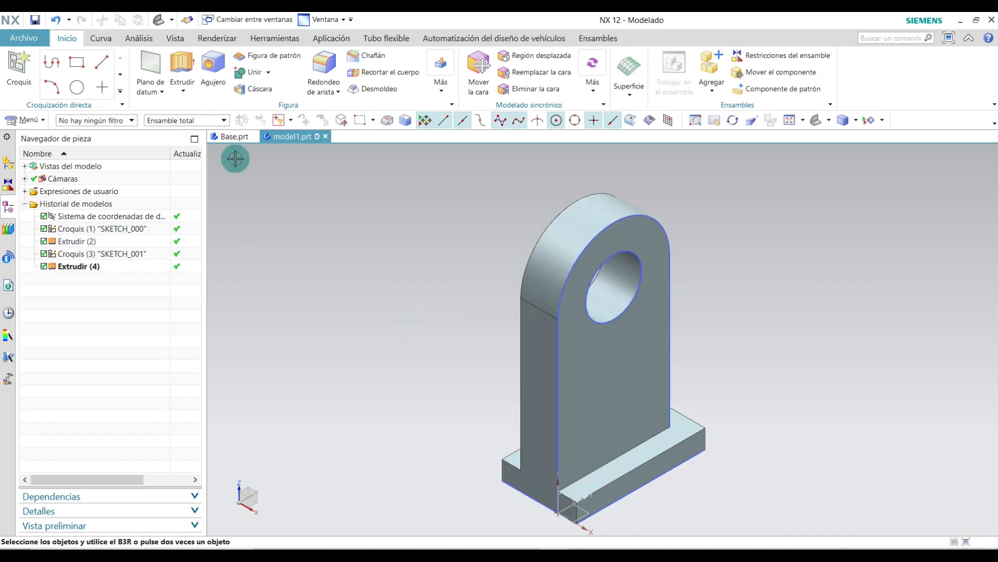
left_click(32, 41)
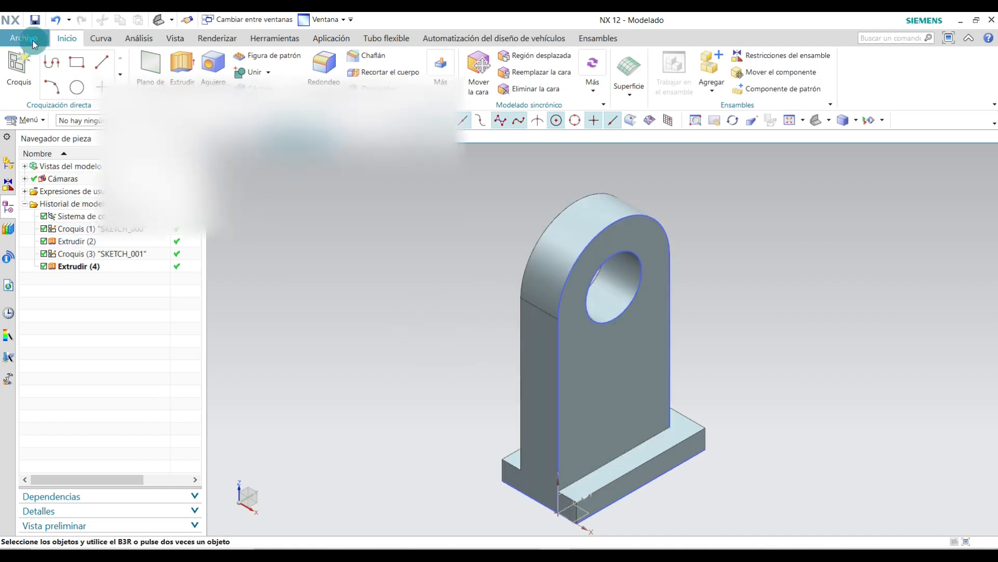
mouse_move(60, 118)
left_click(154, 137)
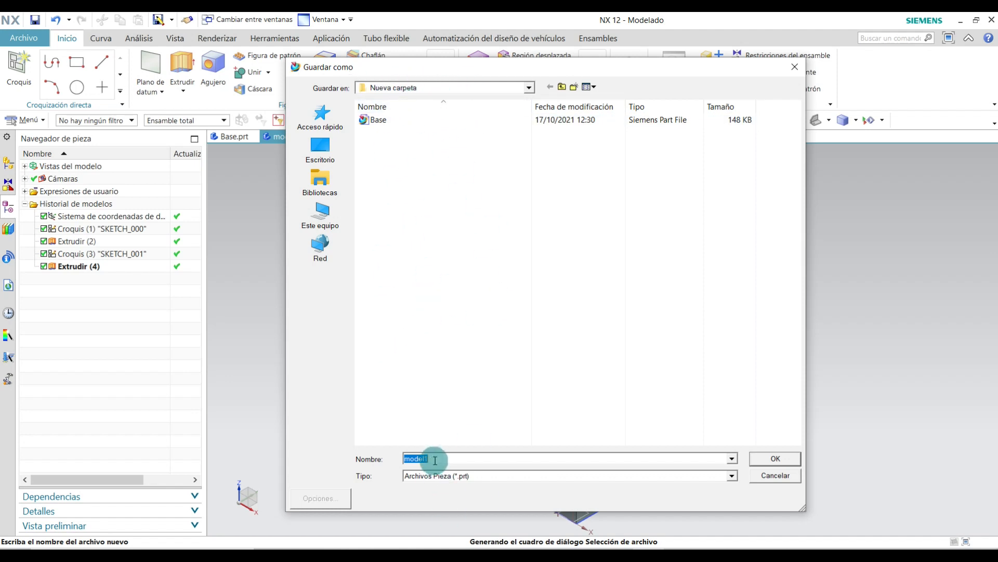
key("Caps_Lock")
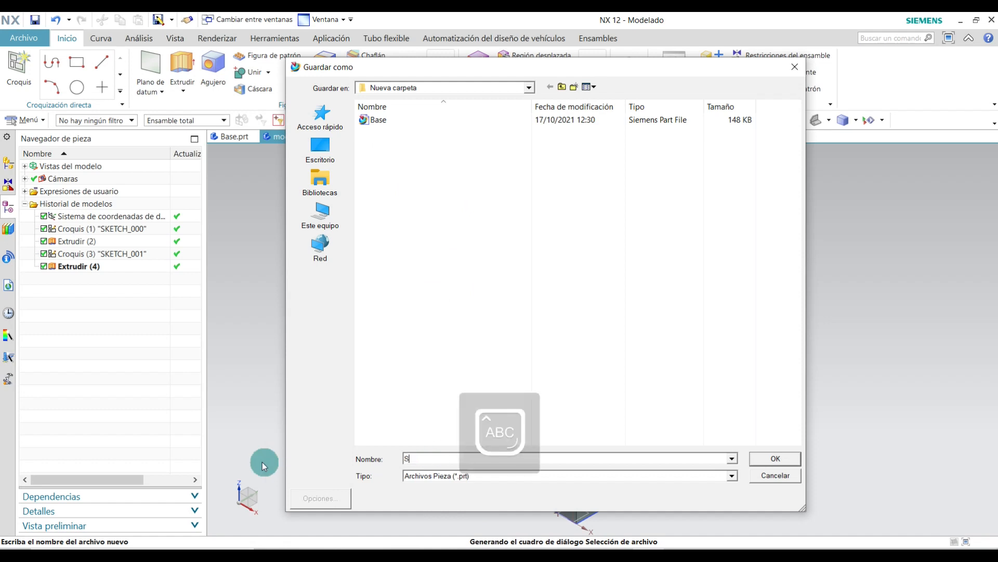
type("te")
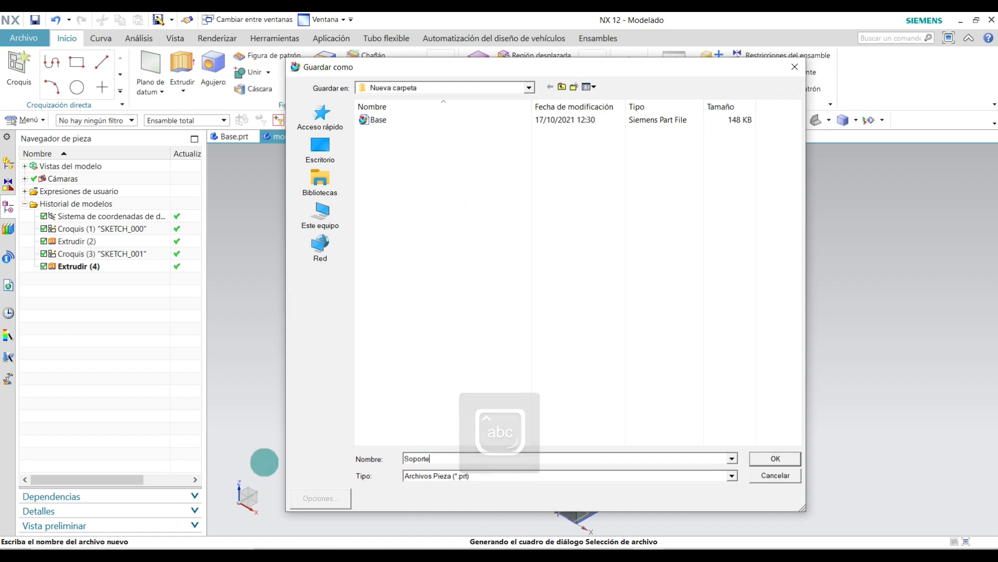
left_click(769, 460)
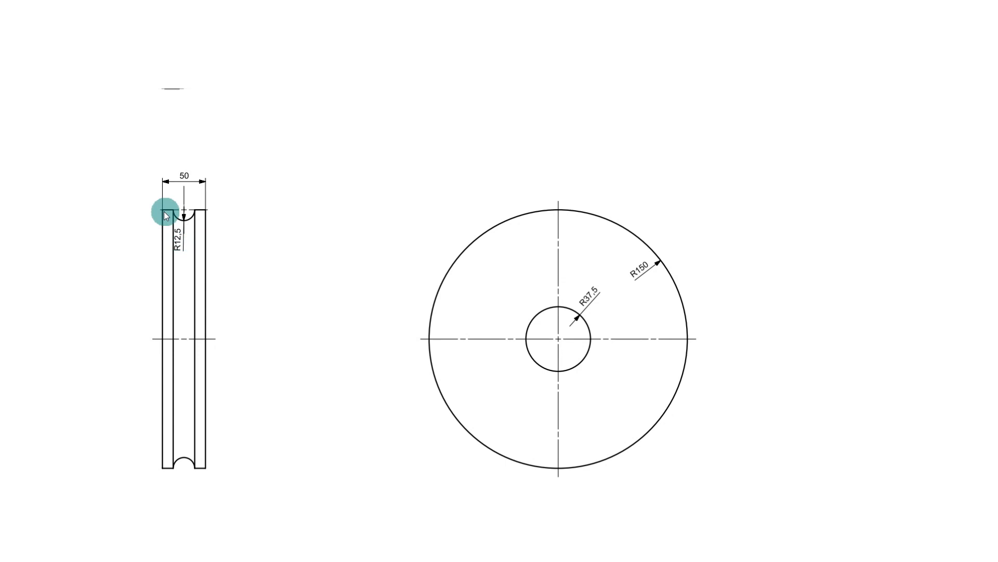
Check the grooved wheel's drawing and create a new part from the Modelo template in millimetres.
scroll(331, 372, "down", 2)
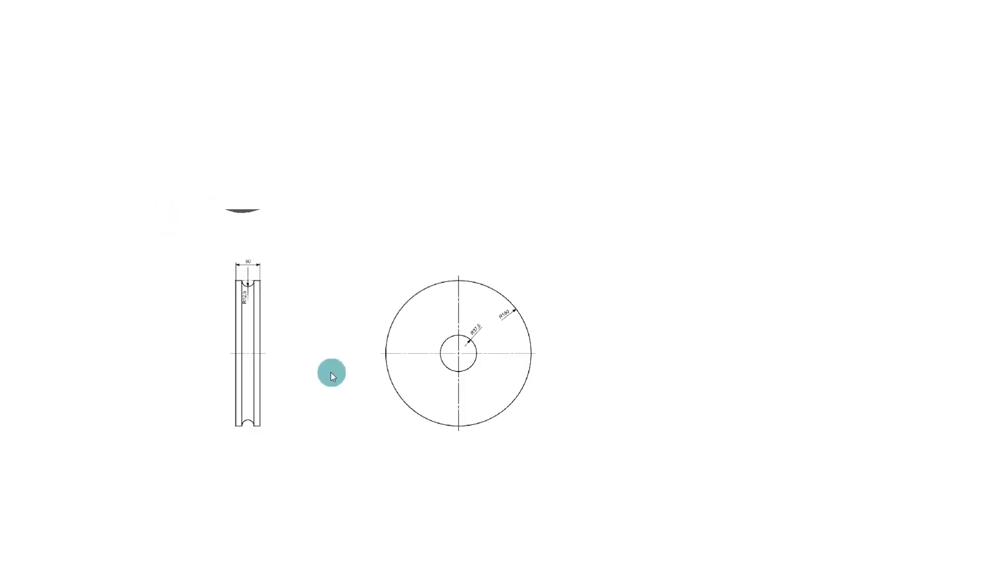
left_click_drag(541, 537, 492, 536)
scroll(448, 401, "up", 2)
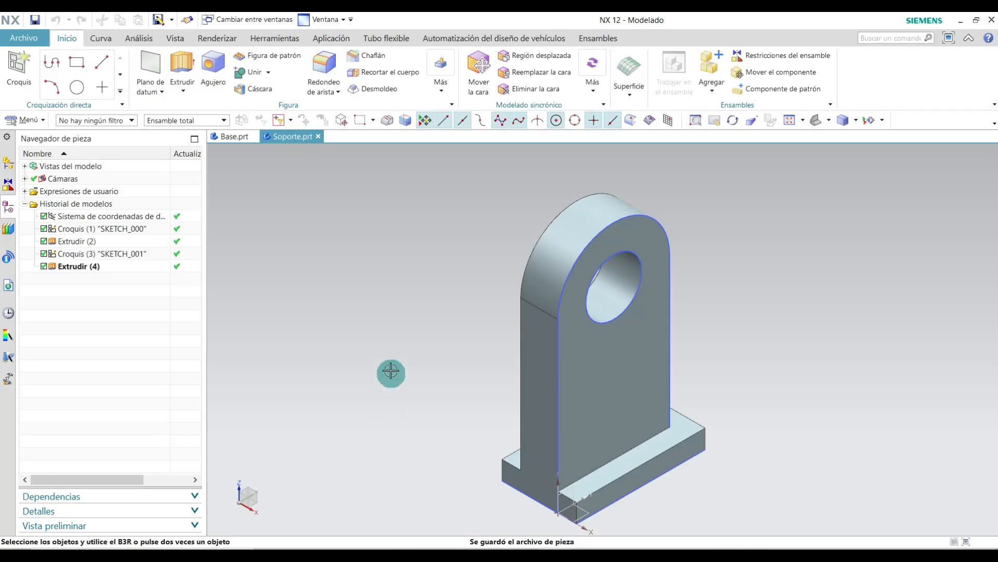
left_click(28, 39)
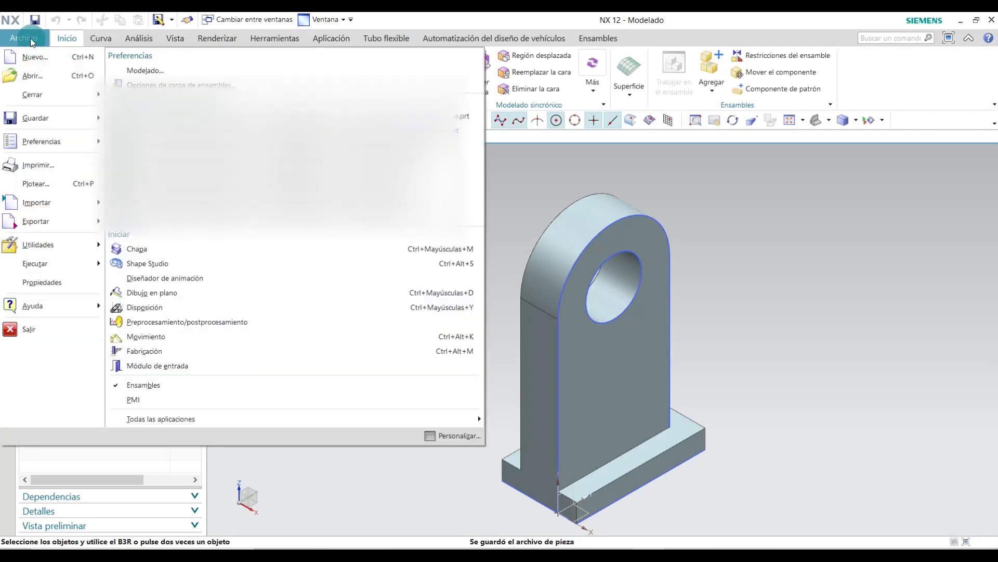
left_click(35, 57)
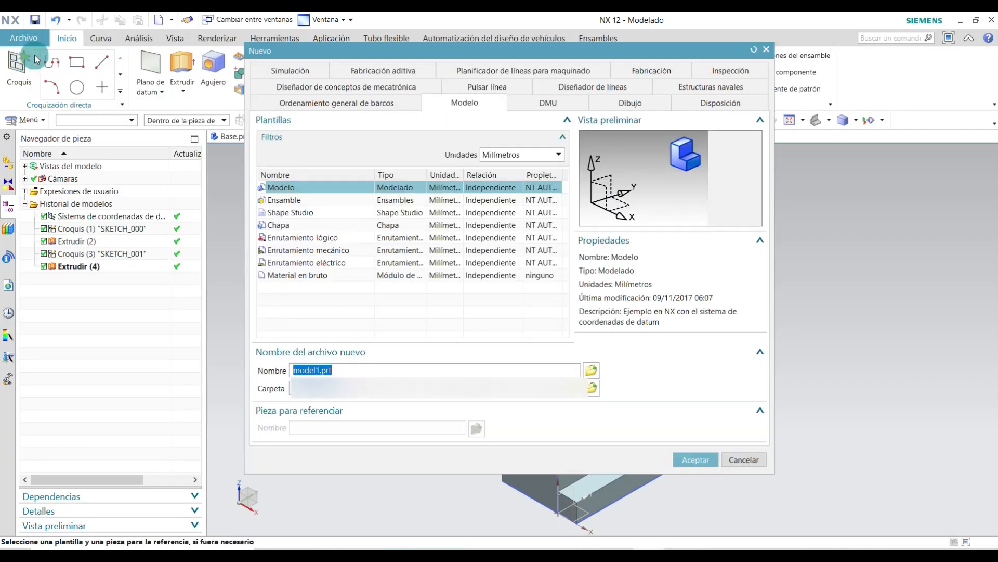
left_click(281, 191)
left_click(710, 462)
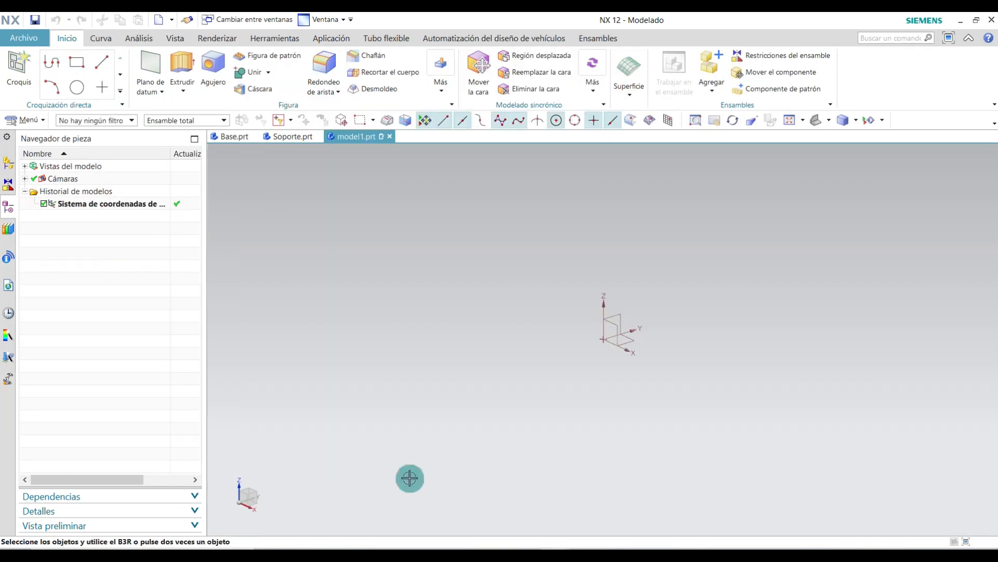
Start a new sketch on the YZ plane of the datum coordinate system.
left_click(19, 68)
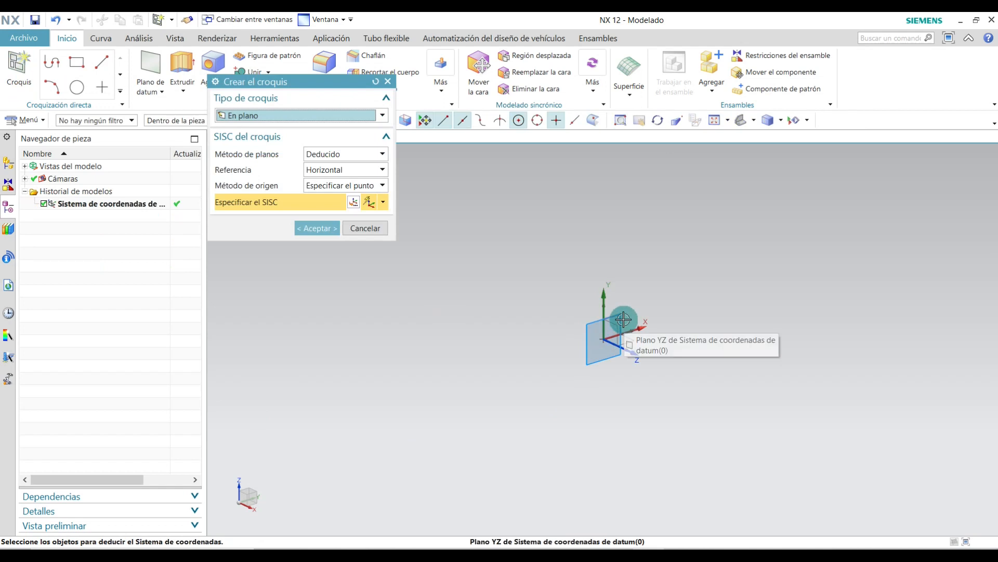
left_click(623, 319)
left_click(316, 228)
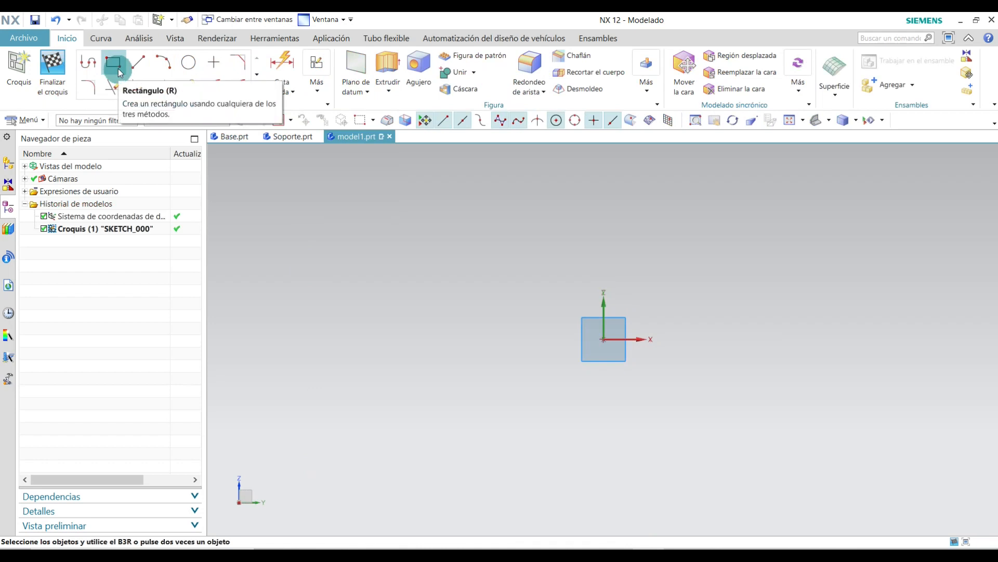
Sketch a rectangle about 65 mm wide and 230 mm high, with its lower-right corner at the origin.
left_click(118, 69)
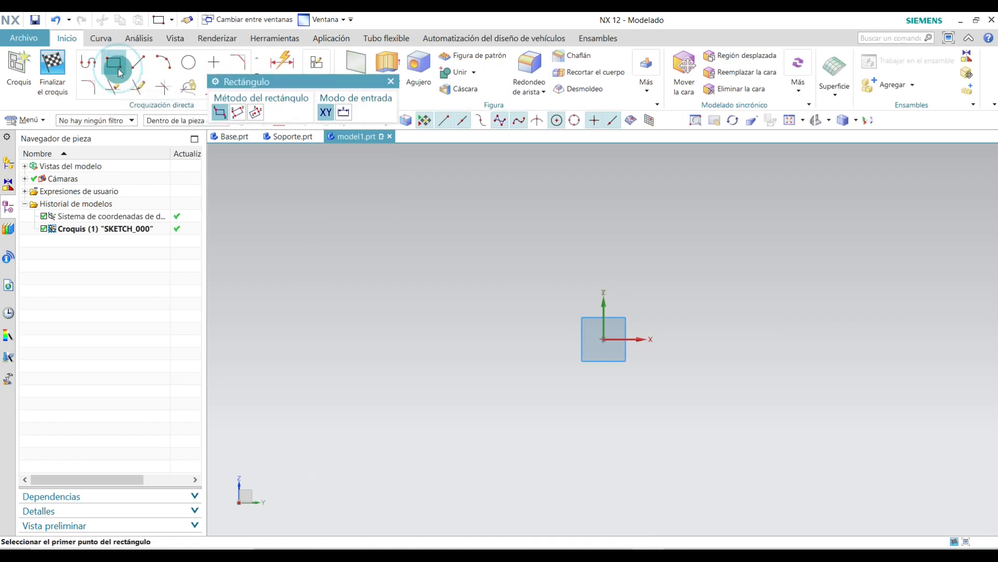
left_click(604, 339)
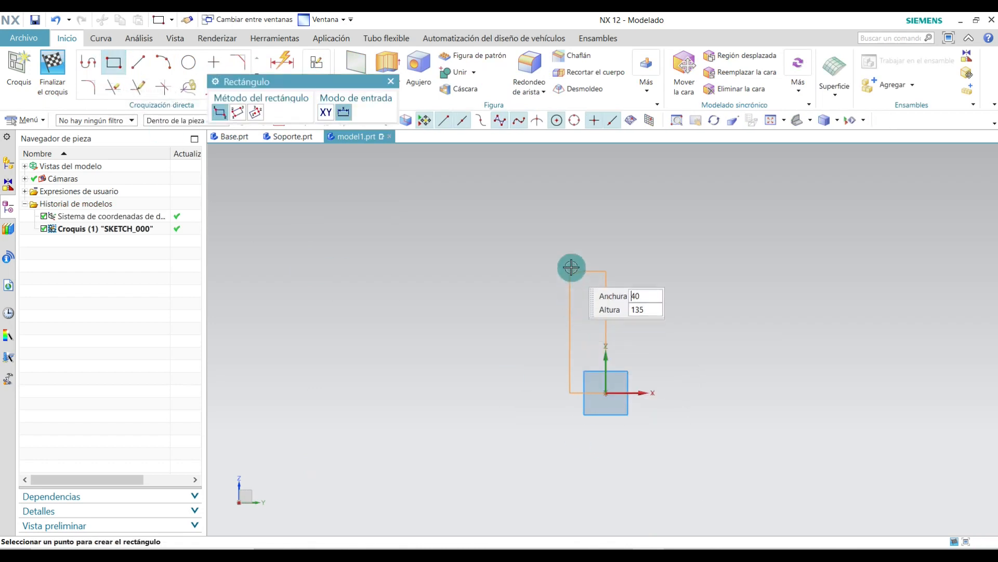
left_click(548, 185)
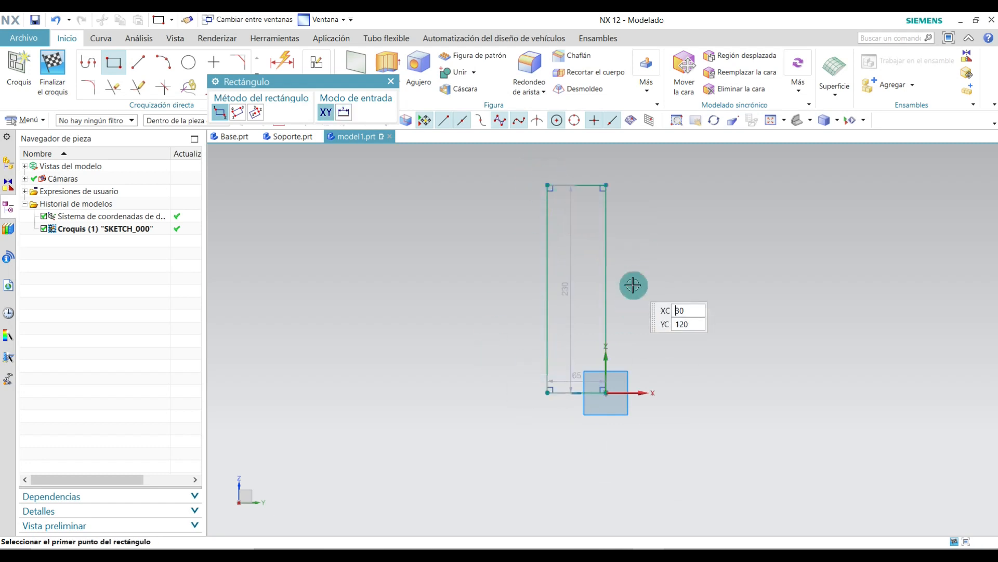
key("Escape")
Move the rectangle's height dimension outside the profile and set it to 150 mm.
left_click_drag(580, 290, 515, 277)
double_click(510, 283)
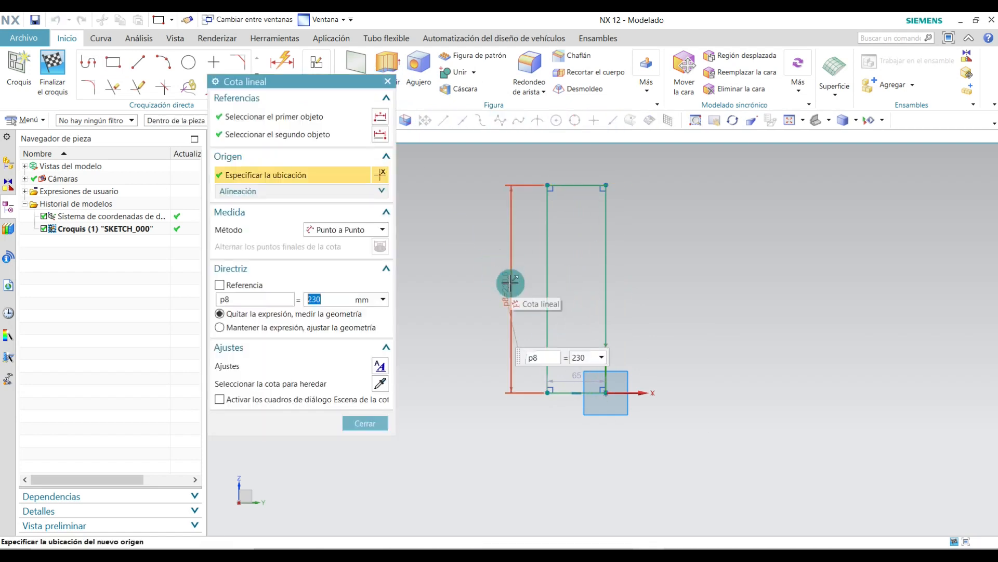
type("150")
key("Return")
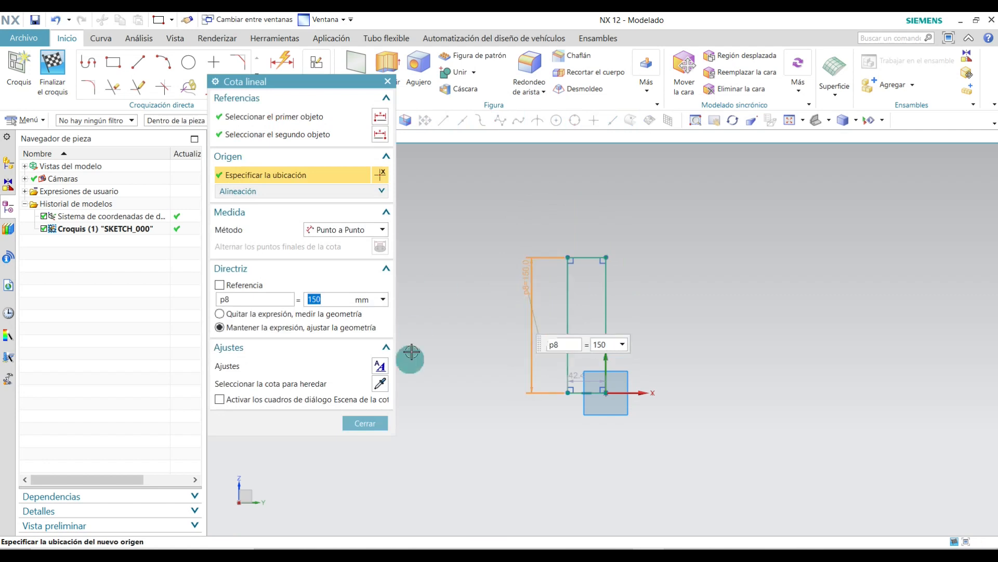
left_click(365, 423)
Place the rectangle's width dimension above its upper edge and set it to 50 mm.
left_click_drag(582, 369, 589, 226)
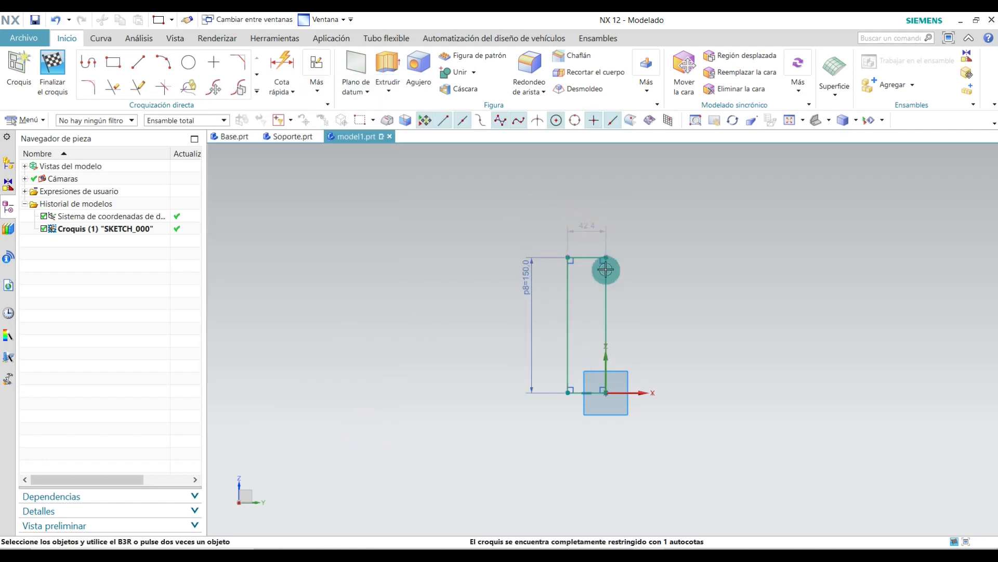
double_click(592, 226)
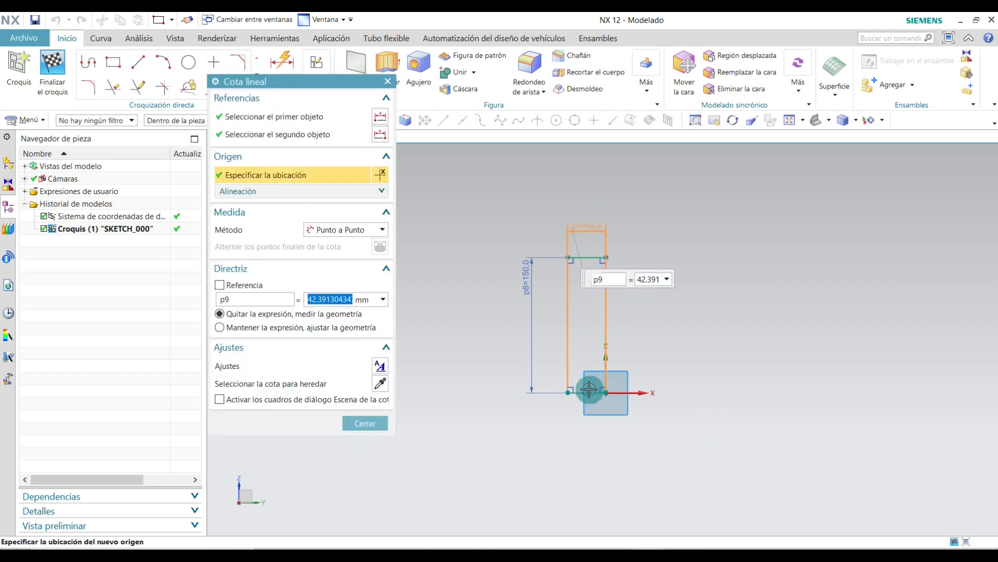
key("Return")
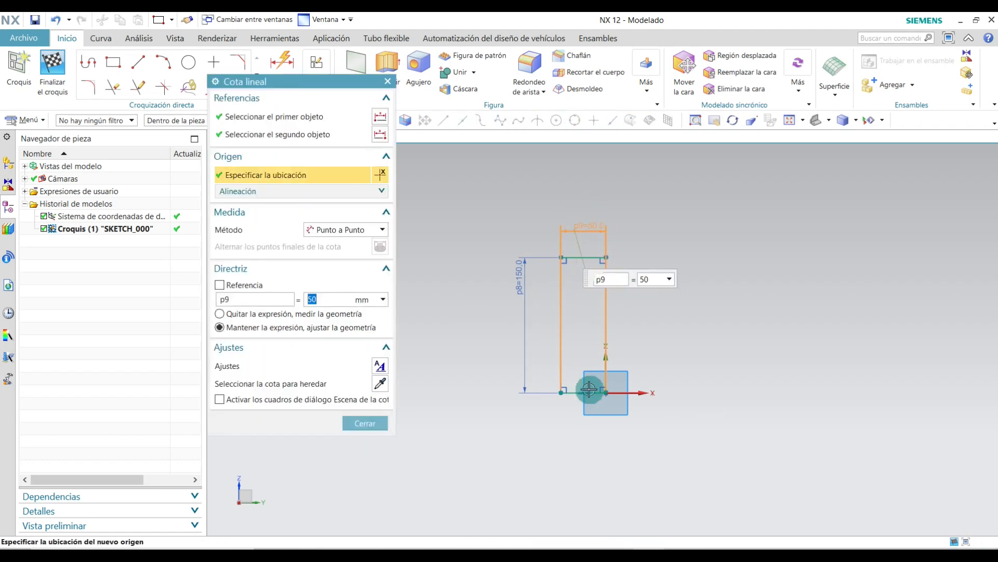
left_click(366, 424)
Sketch a 25 mm diameter circle centred on the midpoint of the rectangle's upper edge.
scroll(613, 263, "up", 5)
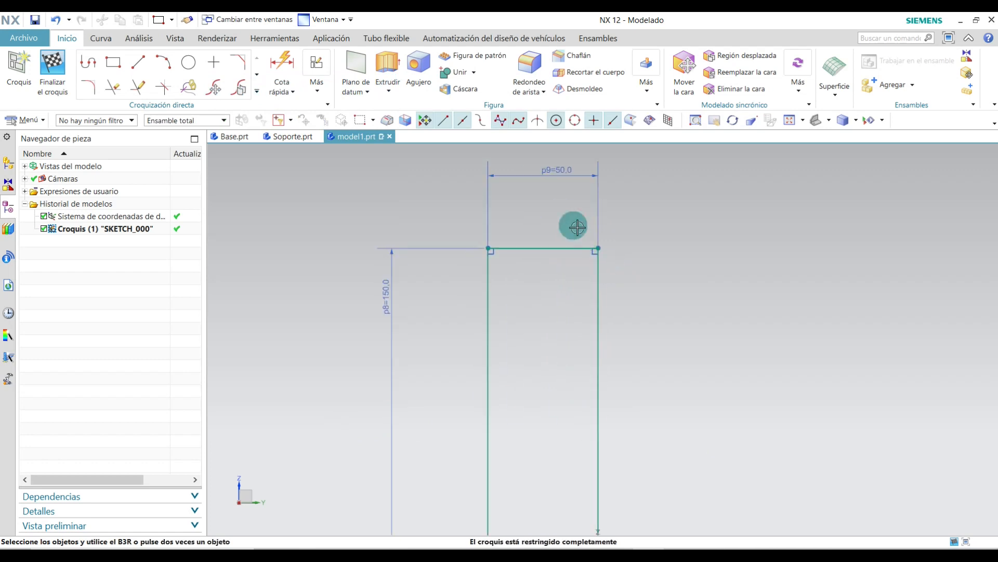
left_click(189, 62)
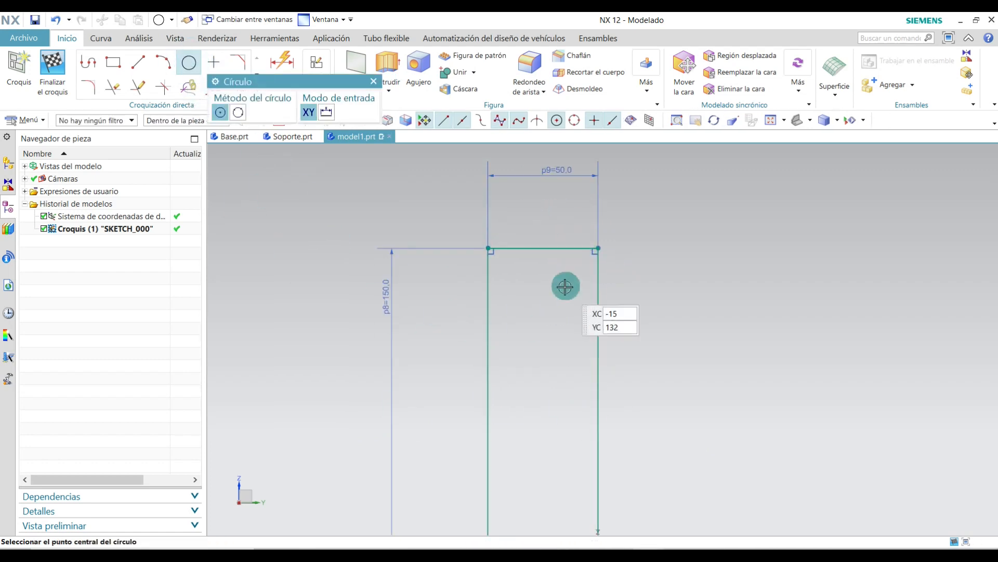
left_click(542, 248)
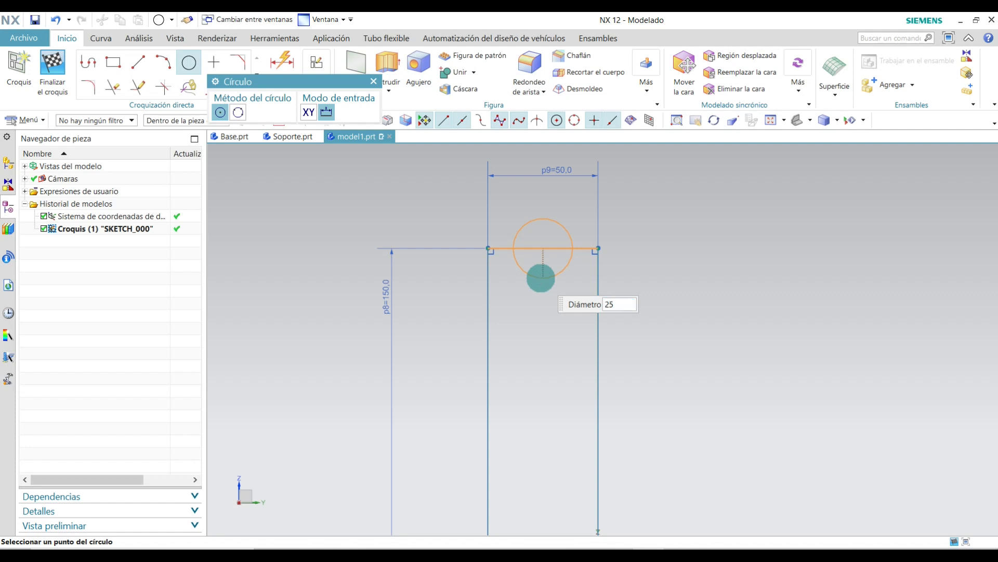
left_click(541, 278)
left_click(374, 81)
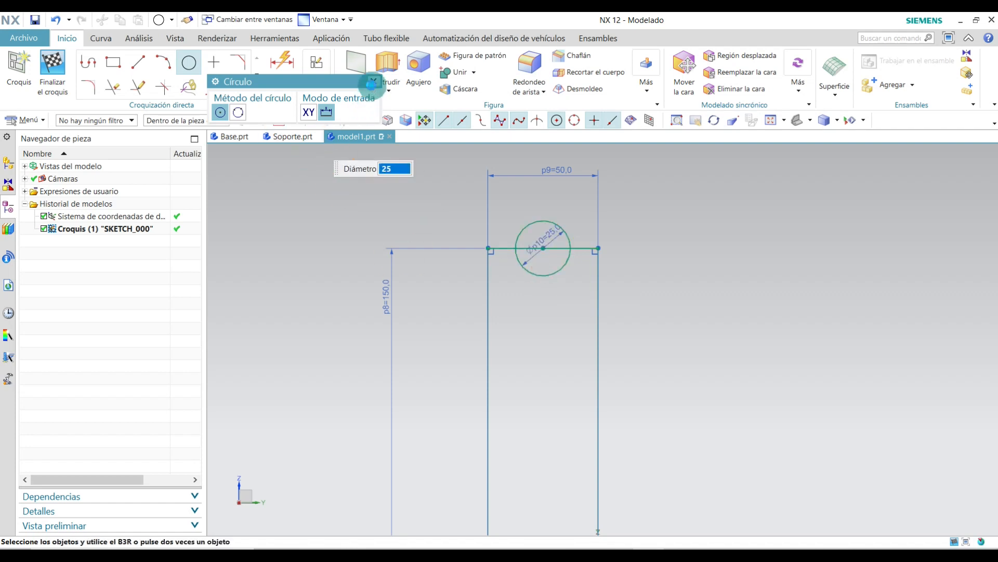
Trim the circle's upper half and the edge segment inside it to leave a semicircular groove, and finish the sketch.
left_click(121, 88)
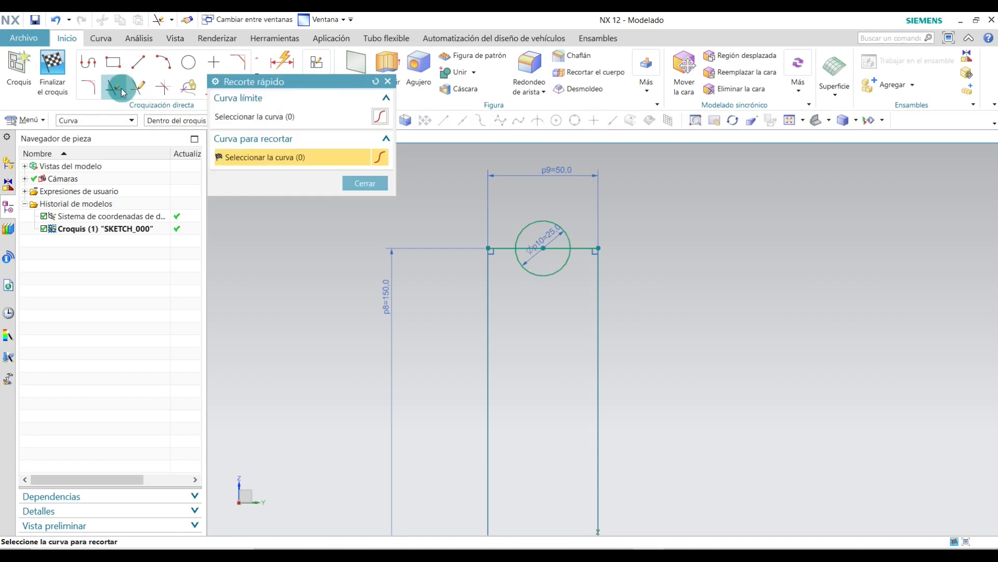
scroll(611, 270, "up", 2)
left_click(468, 200)
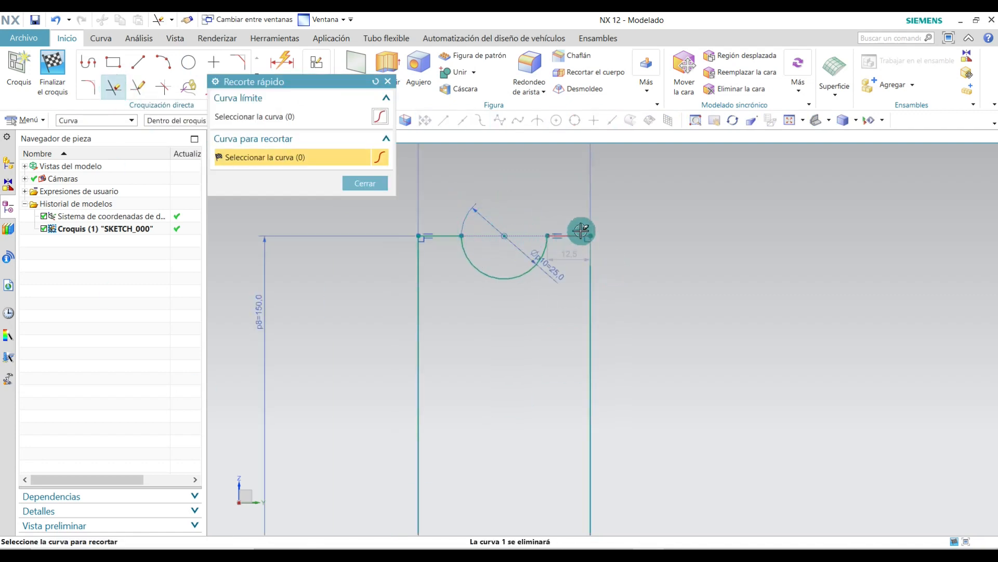
left_click(382, 182)
scroll(539, 299, "down", 4)
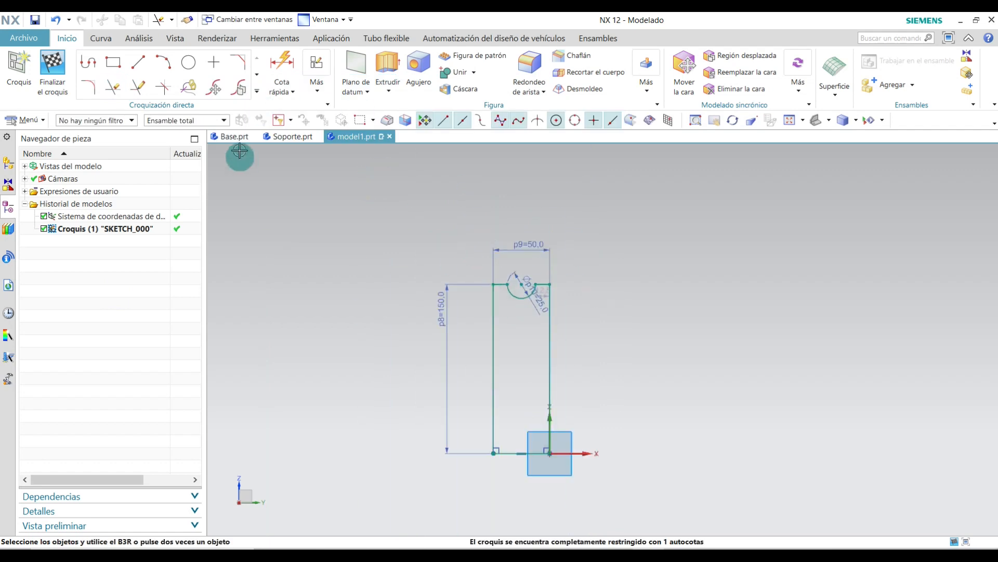
scroll(538, 442, "up", 2)
scroll(528, 381, "down", 1)
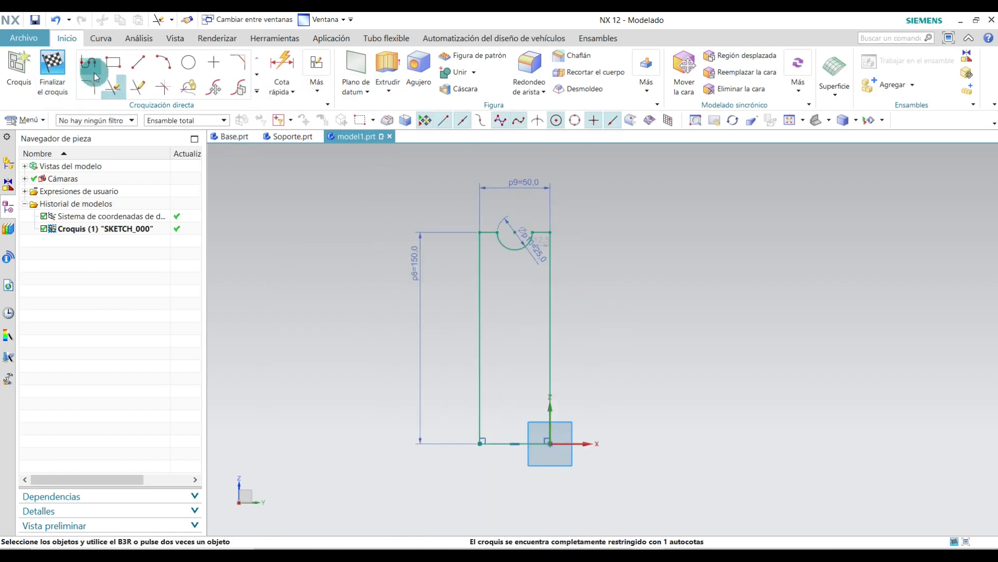
left_click(62, 68)
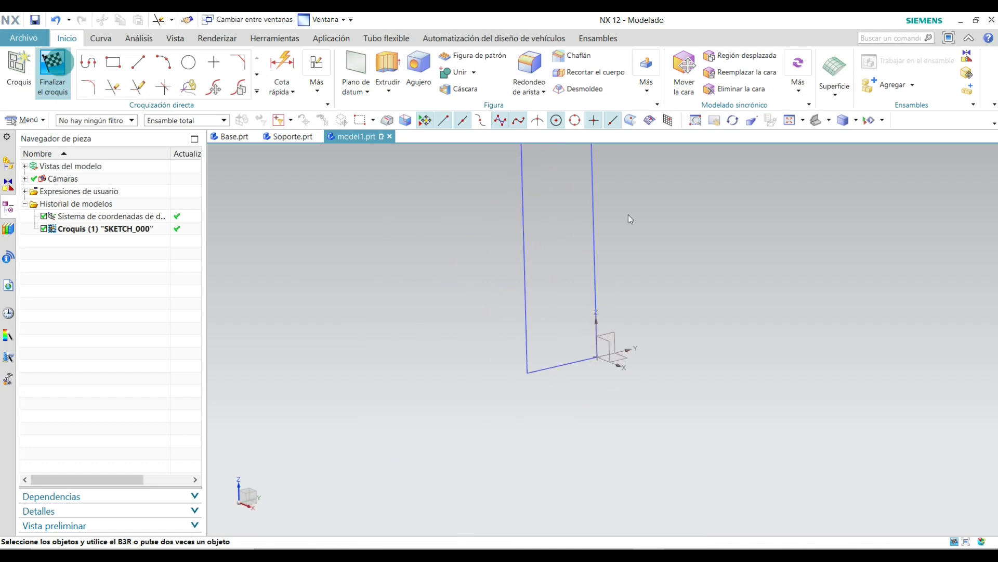
Revolve the grooved profile sketch 360° about the Y axis through the origin to form the wheel.
left_click(828, 119)
left_click(849, 145)
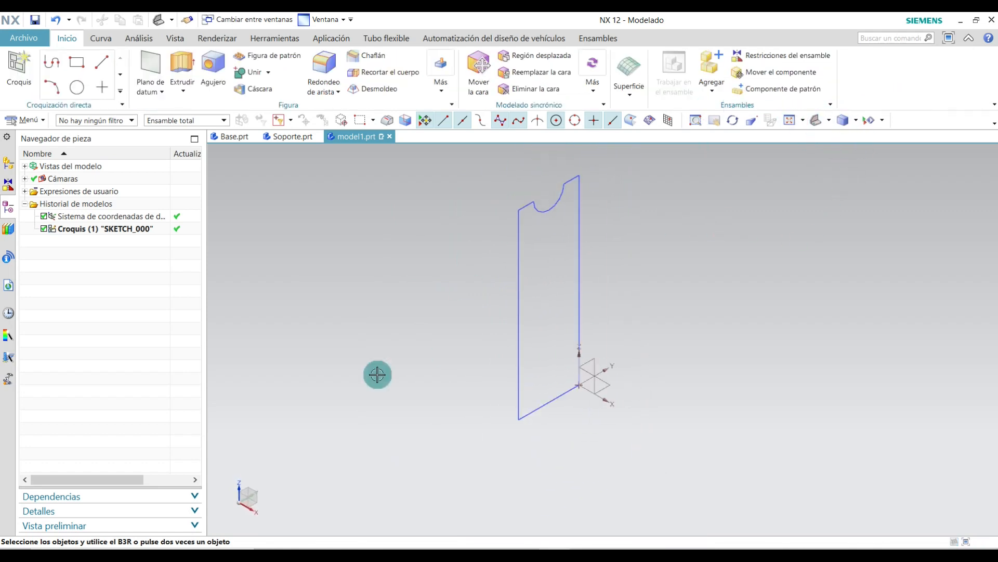
left_click(184, 91)
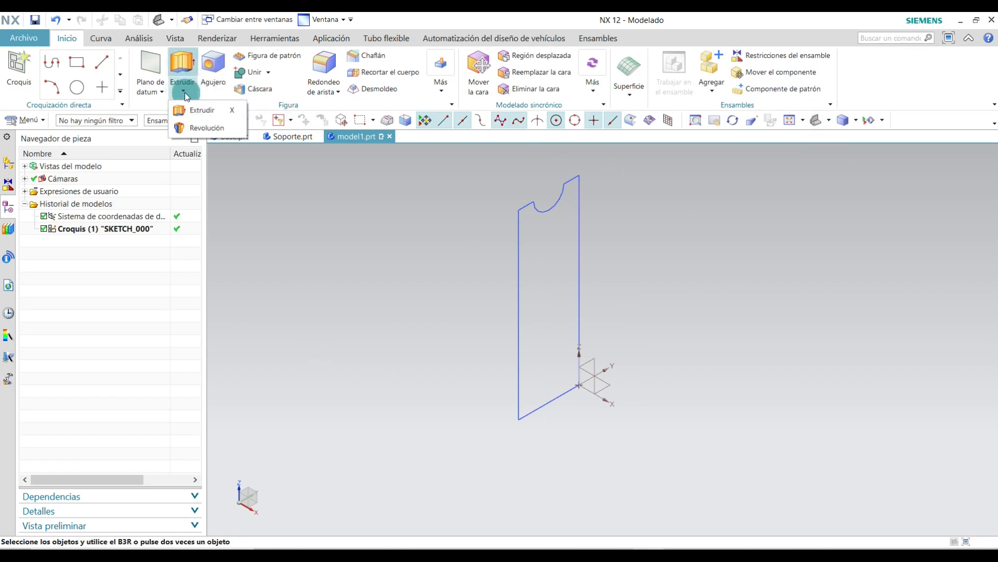
left_click(201, 128)
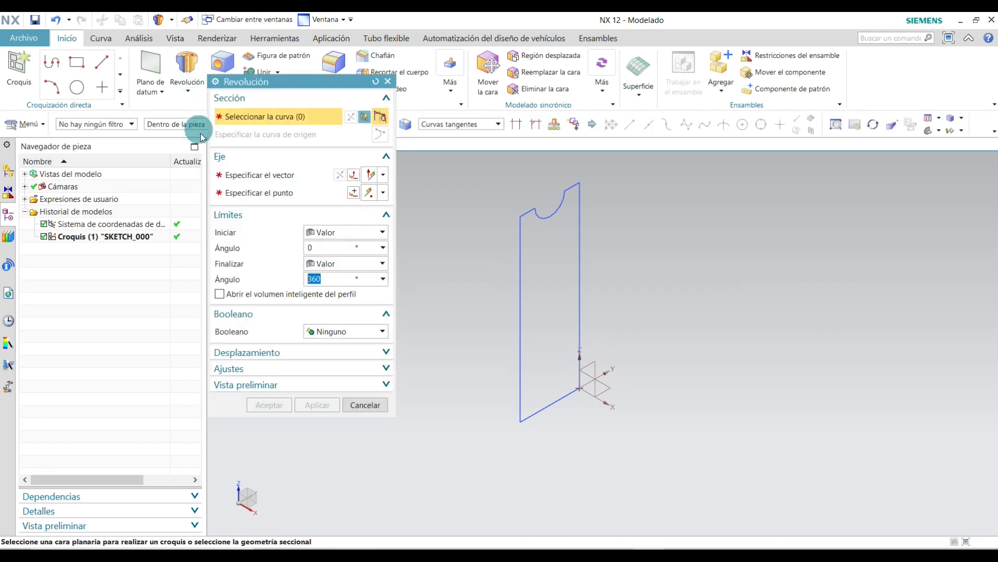
left_click(123, 235)
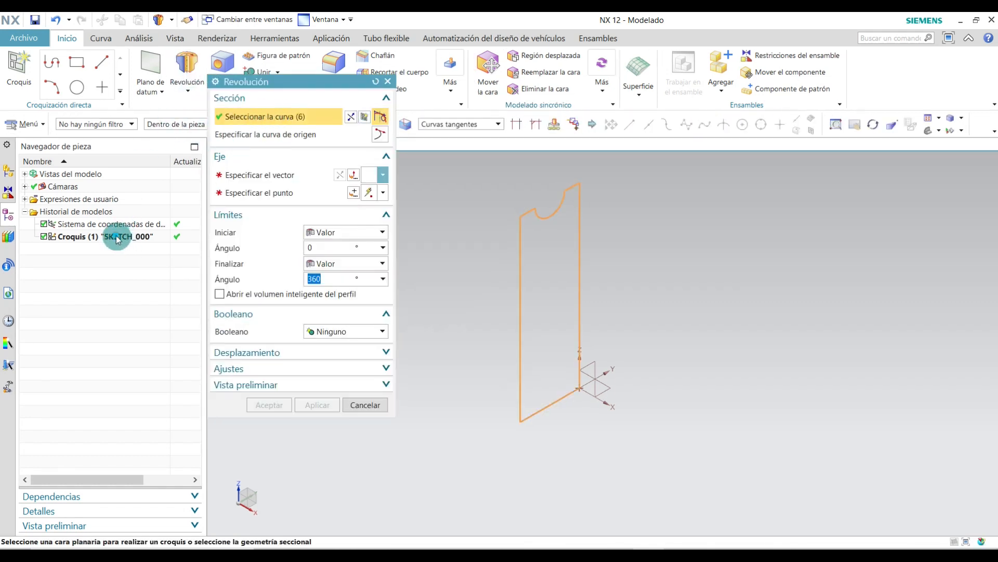
left_click(267, 179)
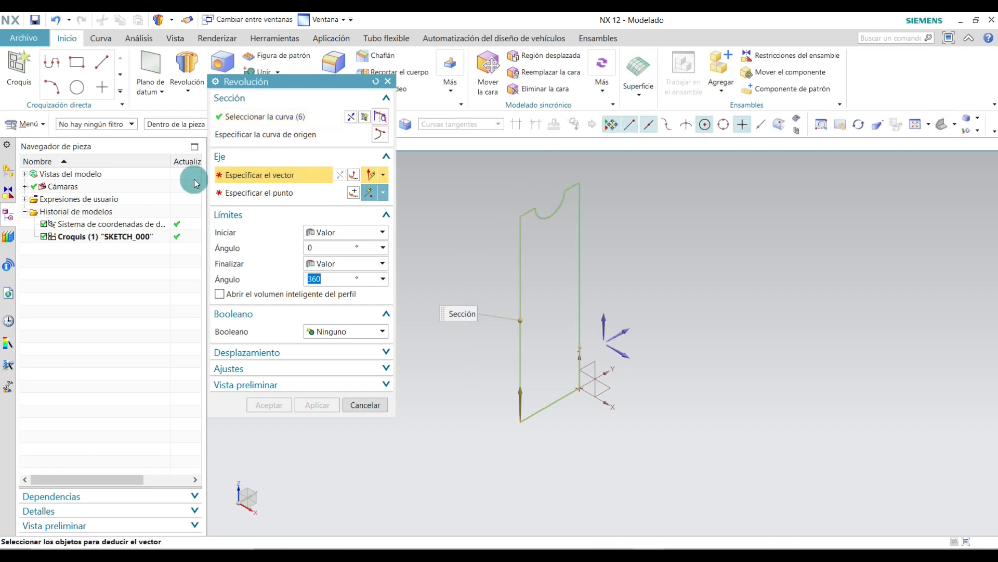
left_click(626, 329)
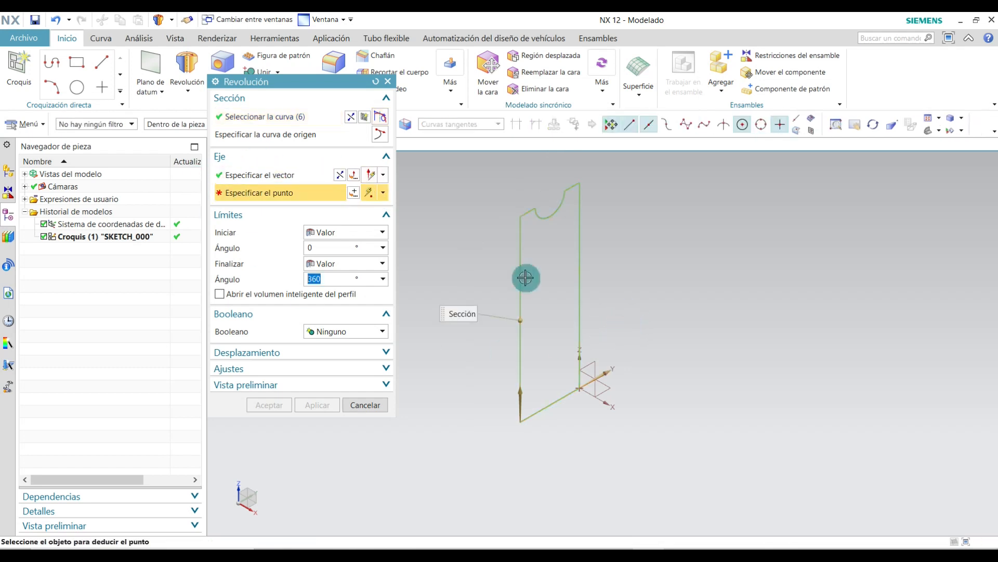
left_click(581, 387)
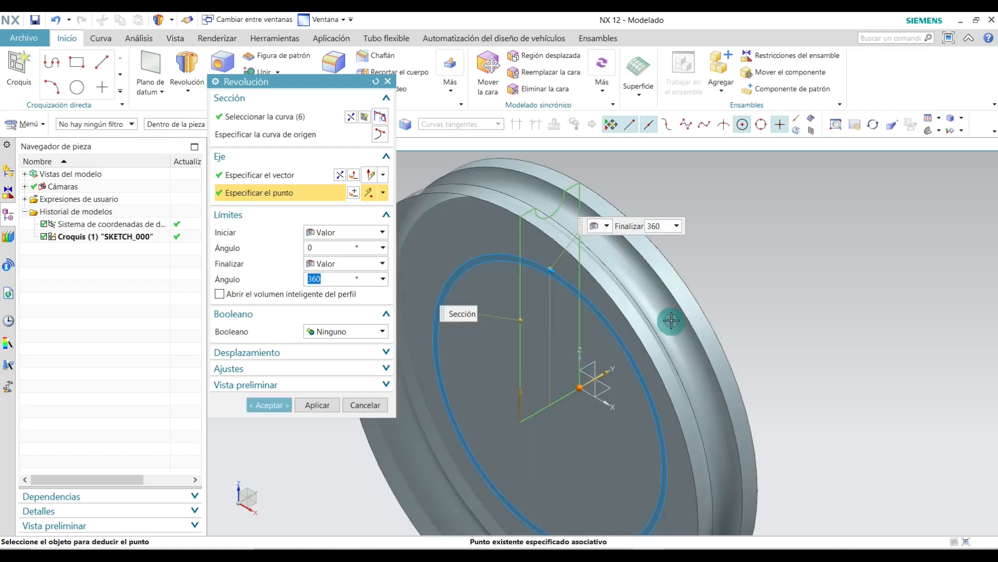
left_click(281, 404)
Sketch a 75 mm diameter circle at the centre of the wheel's flat front face and finish the sketch.
left_click(803, 121)
left_click(850, 142)
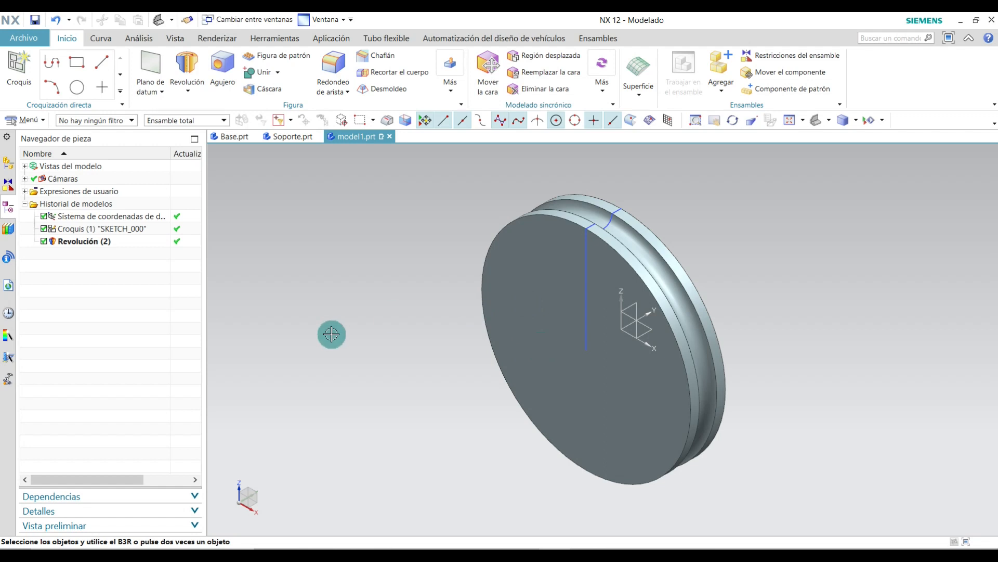
left_click(18, 68)
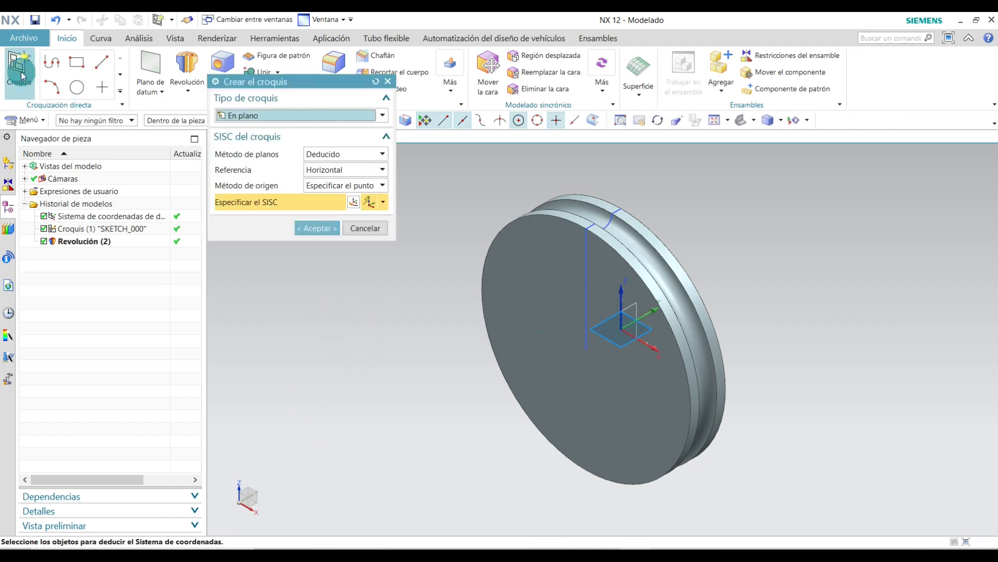
left_click(545, 278)
left_click(331, 228)
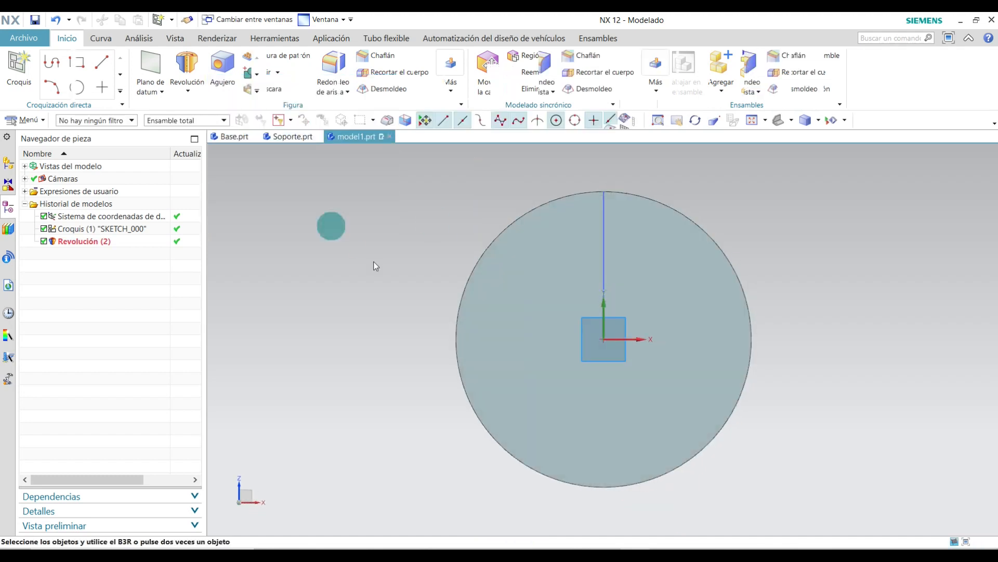
left_click(189, 63)
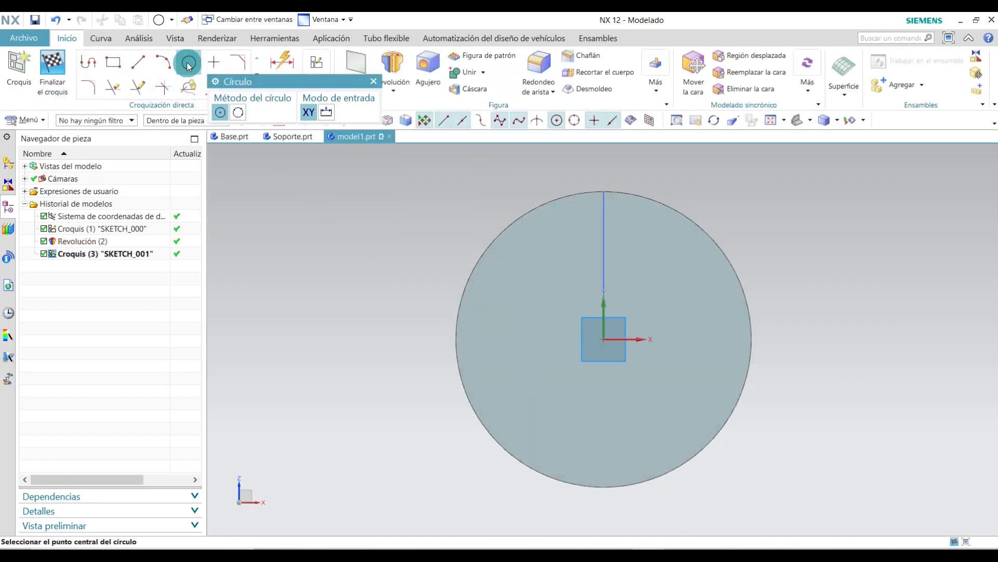
left_click(603, 339)
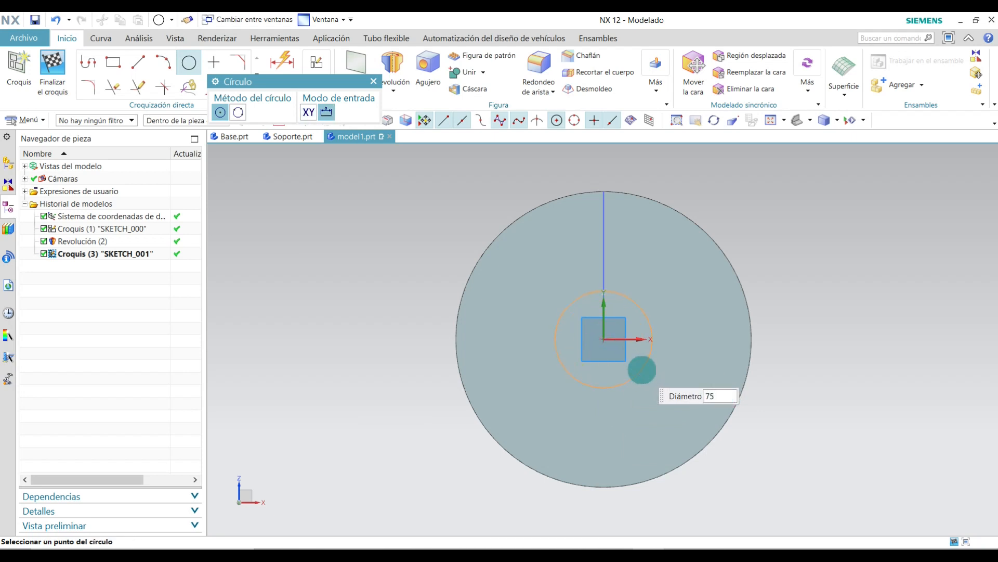
left_click(374, 81)
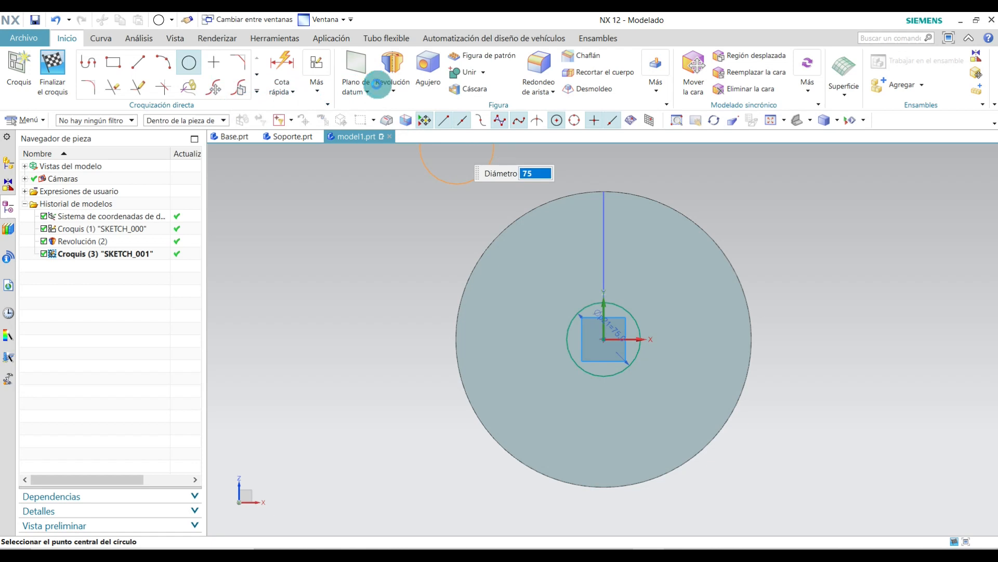
left_click(52, 65)
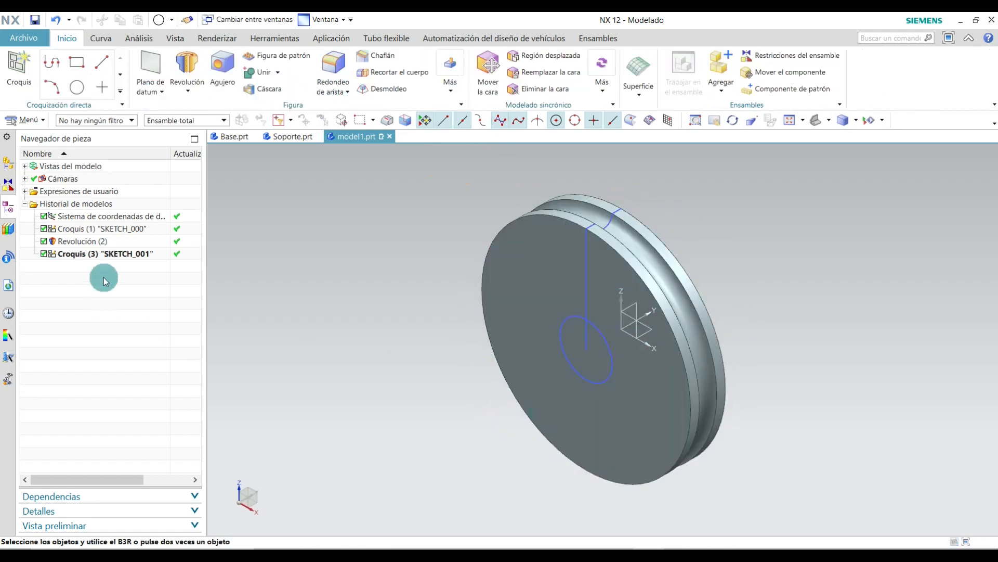
Extrude the 75 mm circle 215 mm through the wheel and subtract it from the body to cut the central hole.
left_click(199, 92)
left_click(198, 107)
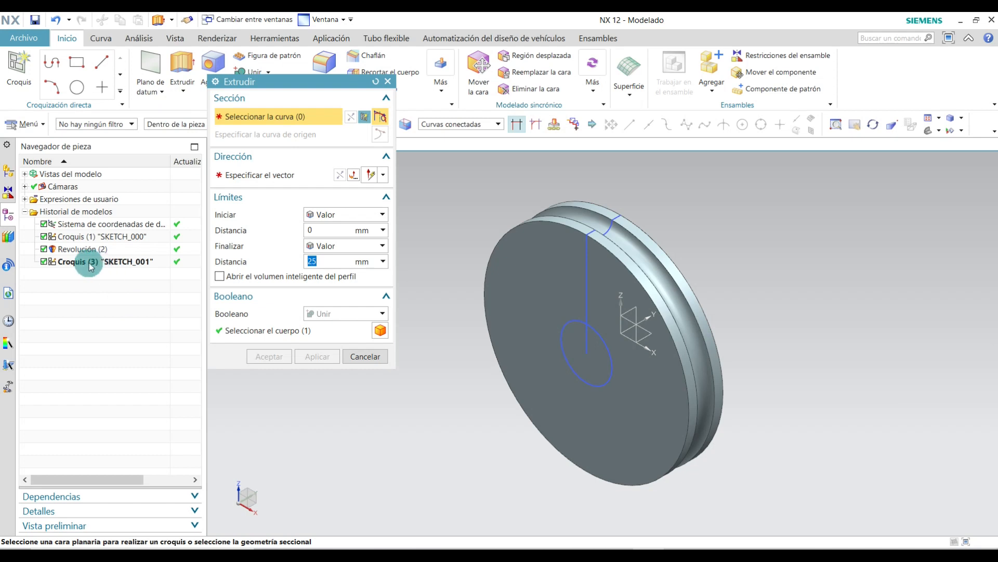
left_click(71, 262)
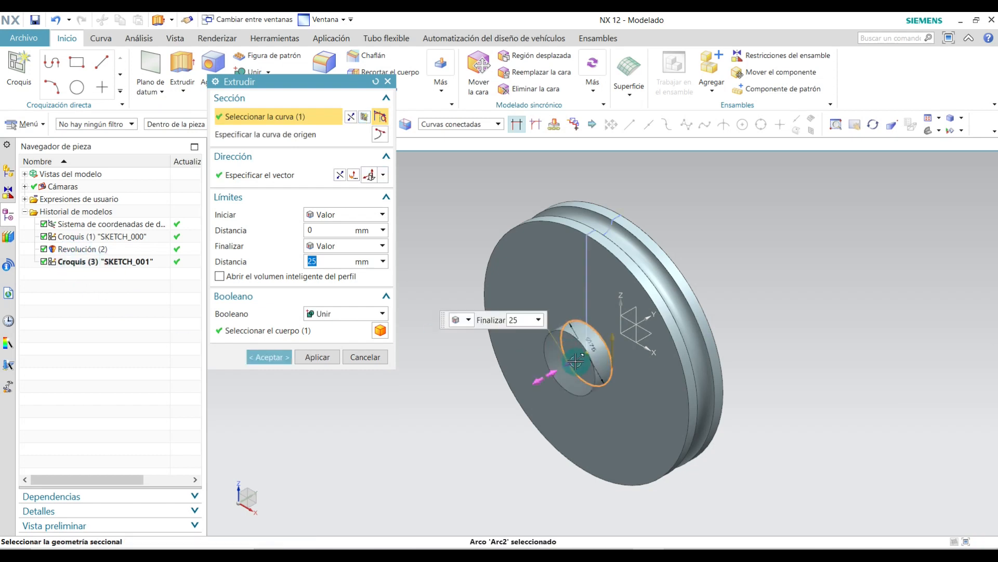
left_click_drag(569, 363, 736, 268)
left_click(345, 314)
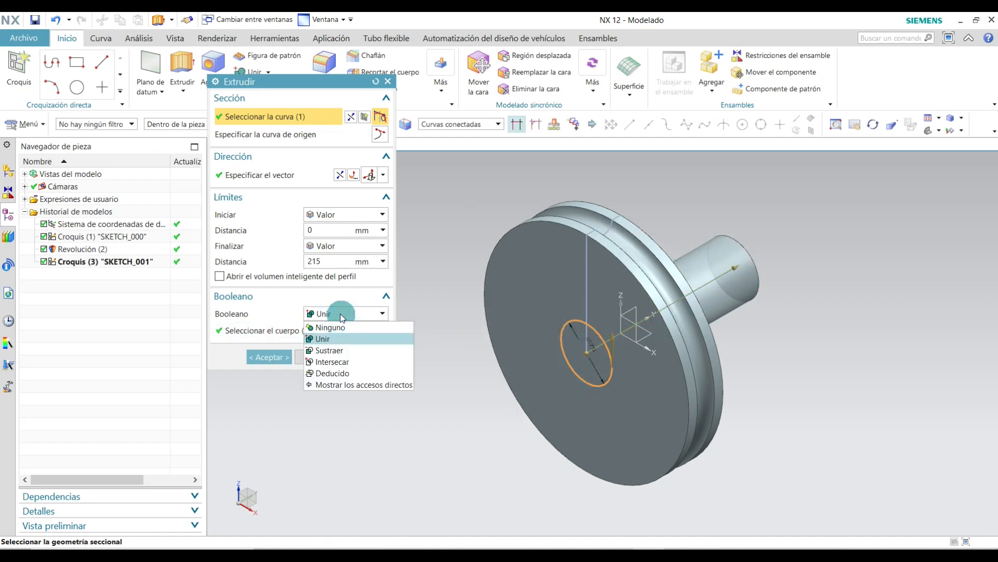
left_click(339, 351)
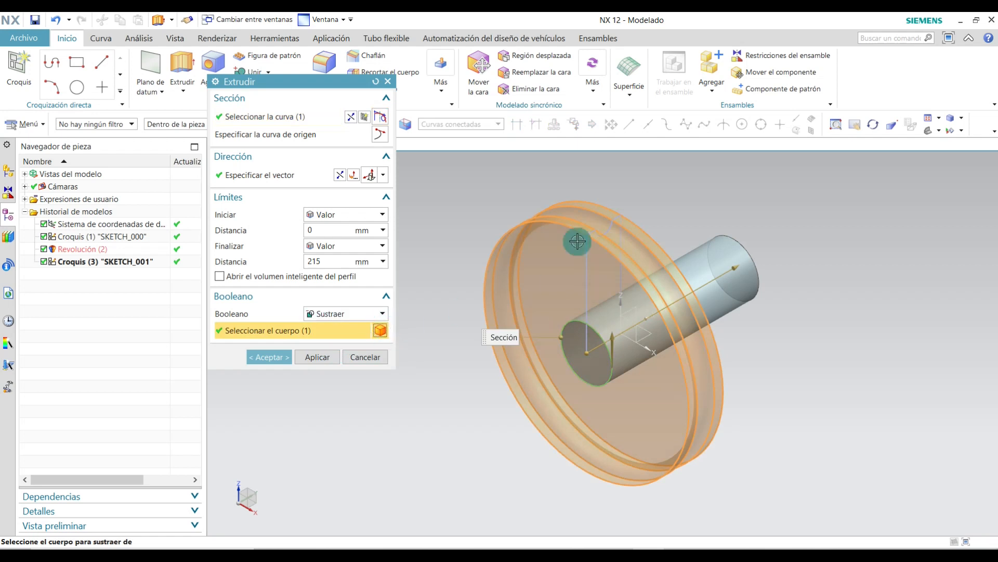
left_click(269, 357)
Save the wheel part under the name Polea in the folder Nueva carpeta.
middle_click_drag(791, 308, 853, 309)
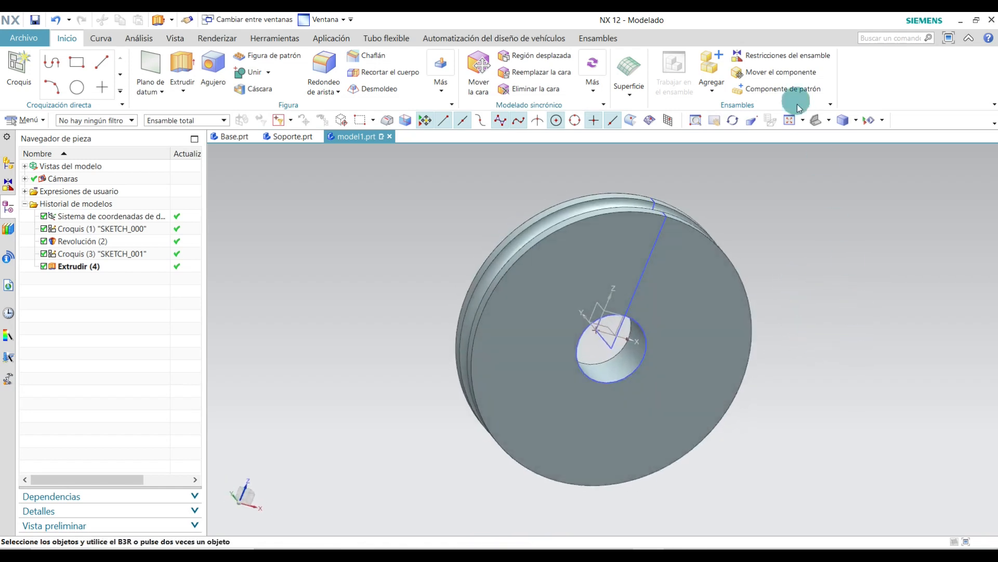
left_click(829, 120)
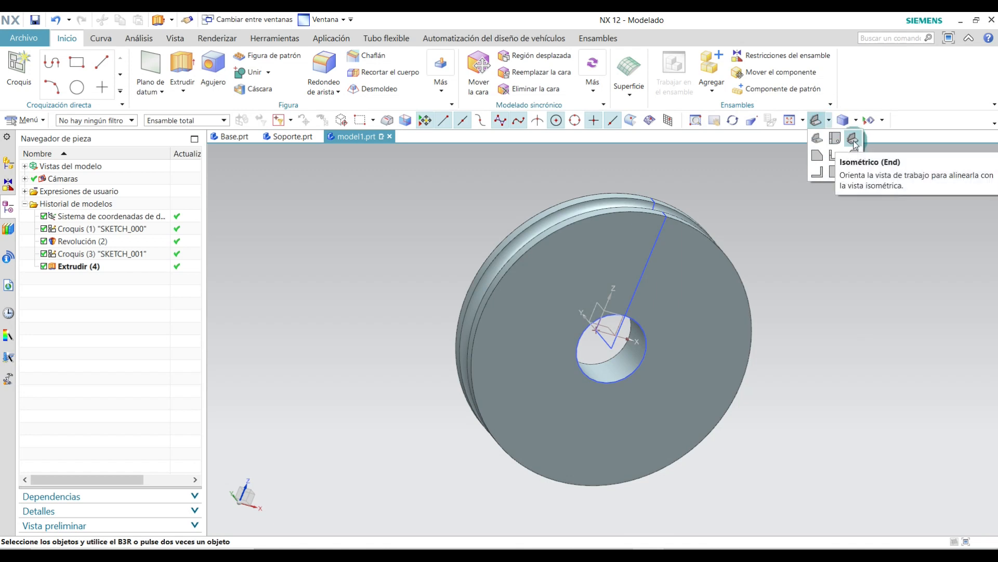
left_click(853, 140)
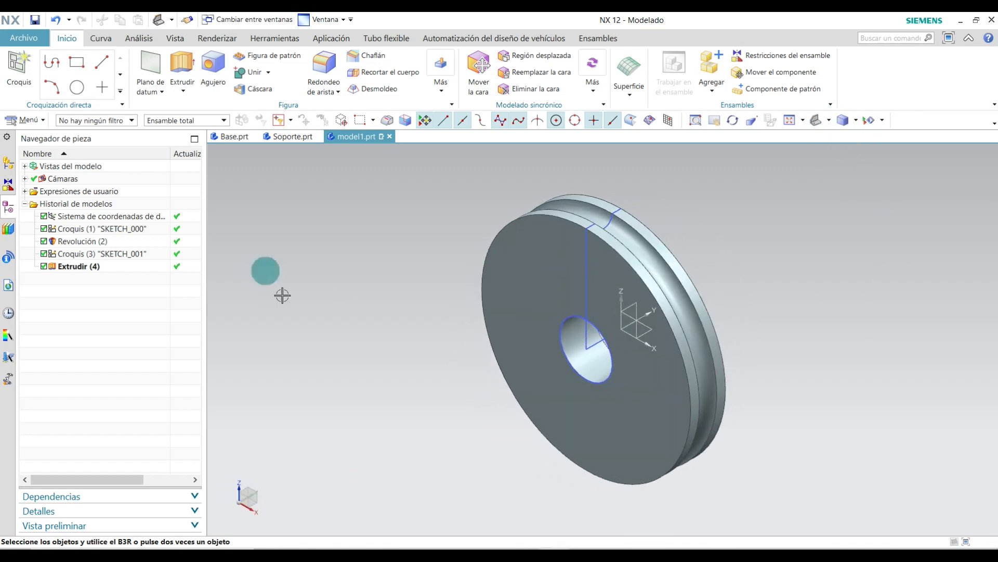
left_click(26, 40)
mouse_move(35, 118)
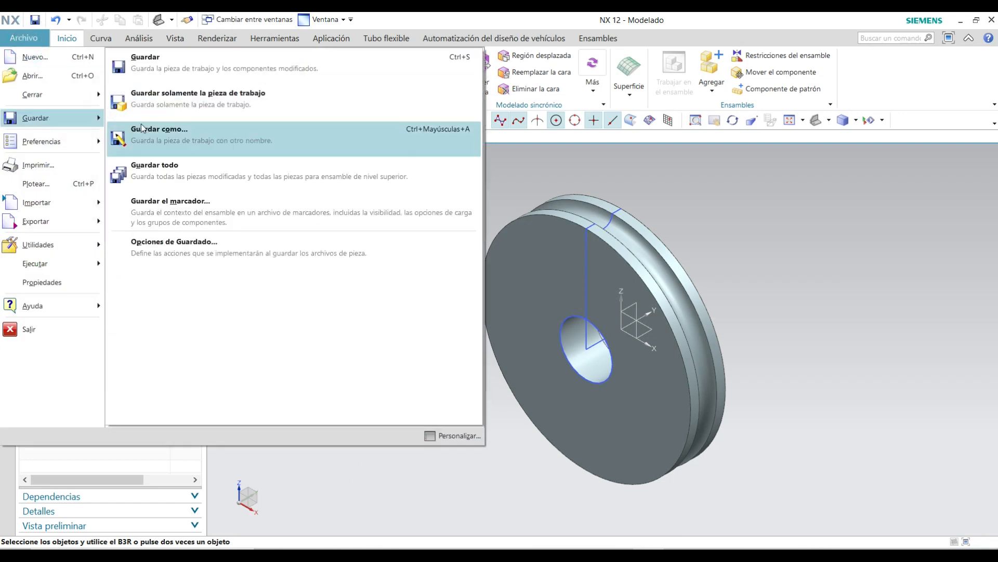
left_click(143, 129)
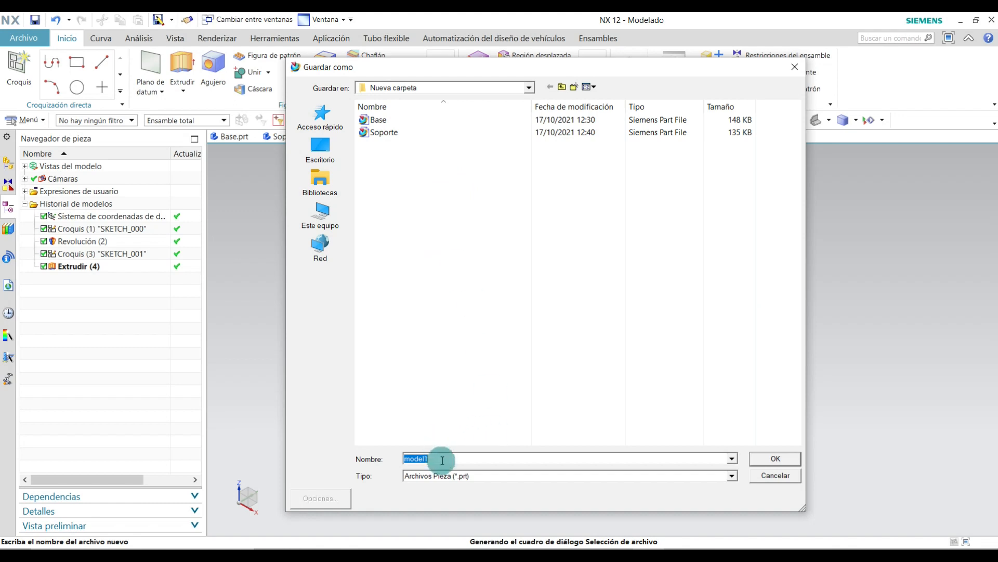
key("Caps_Lock")
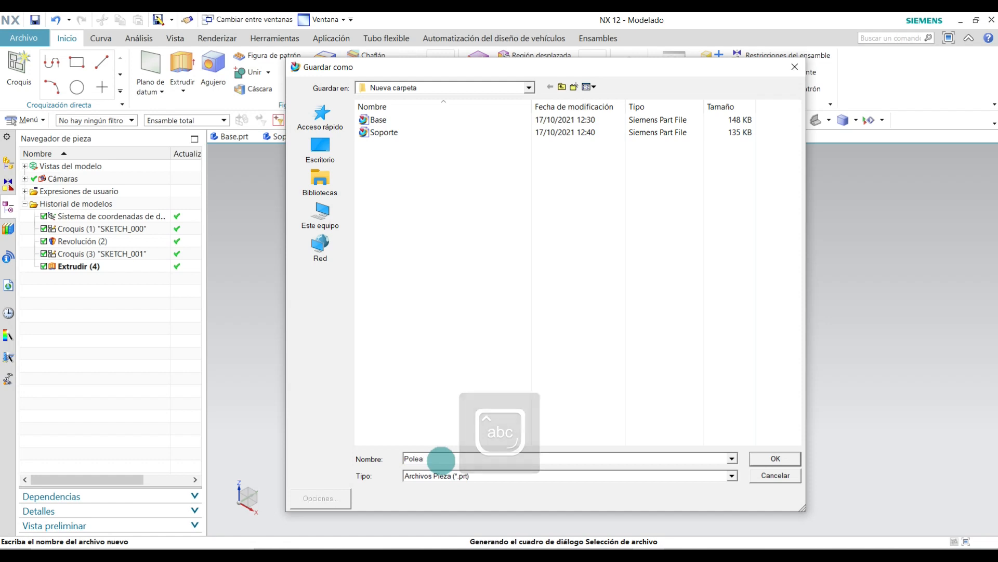
left_click(775, 458)
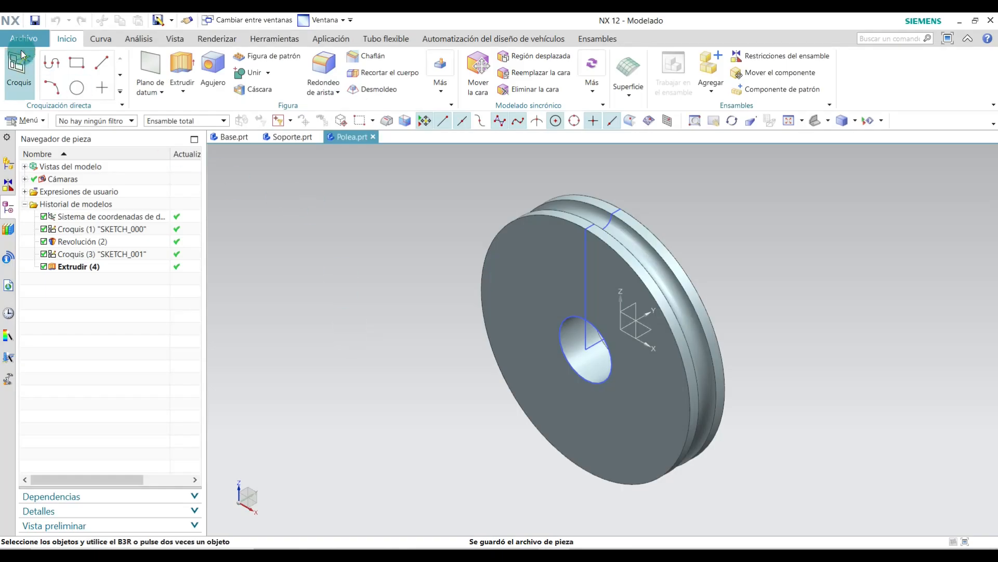
Create a new part from the Modelo template in millimetres.
left_click(23, 41)
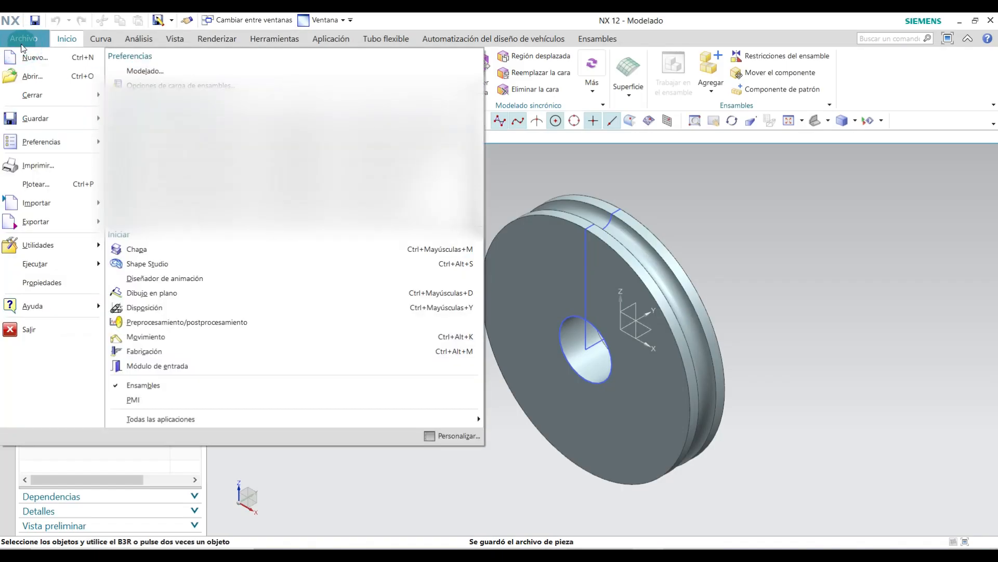
left_click(25, 59)
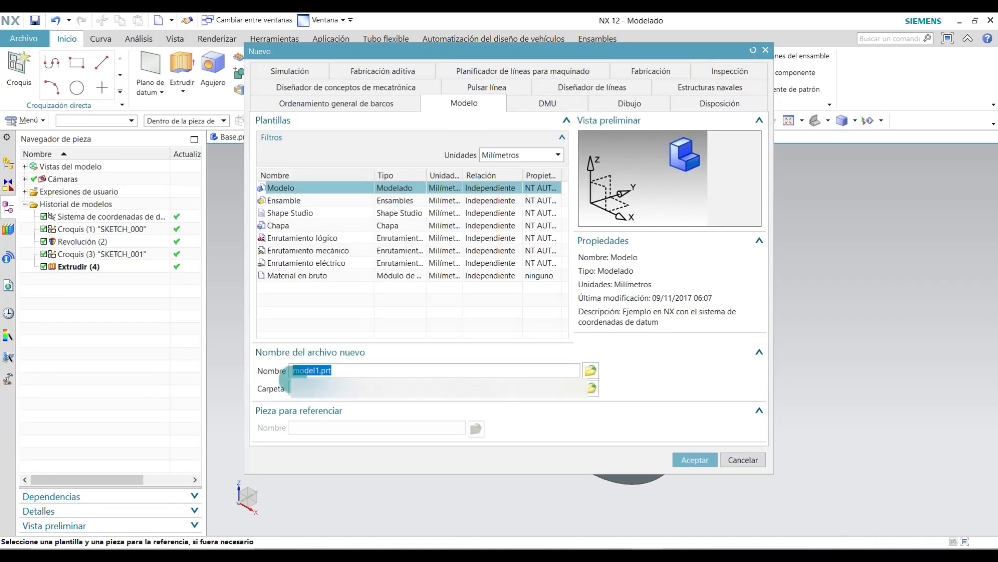
left_click(284, 188)
left_click(712, 460)
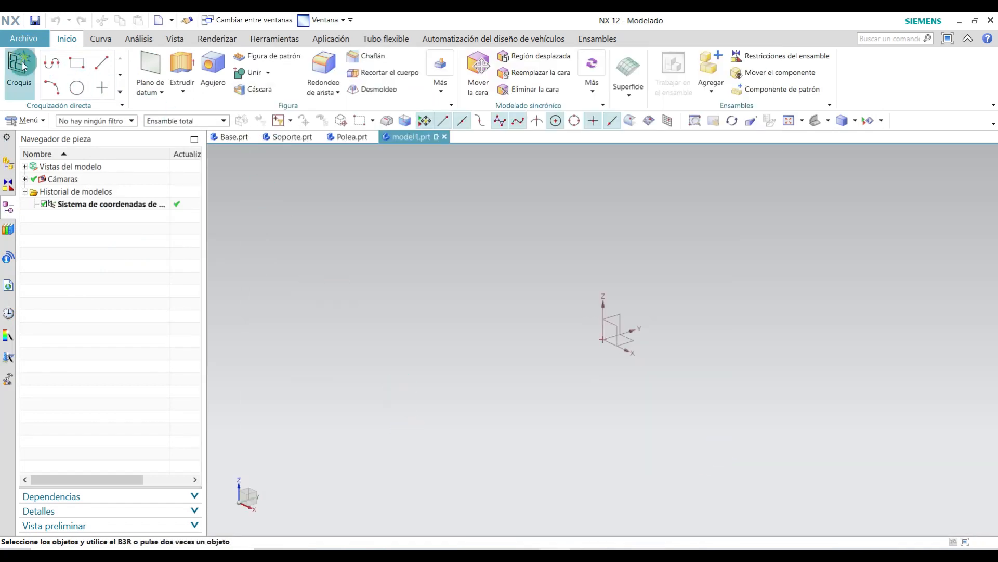
Sketch a 75 mm diameter circle centred on the origin in the XZ plane and finish the sketch.
left_click(21, 66)
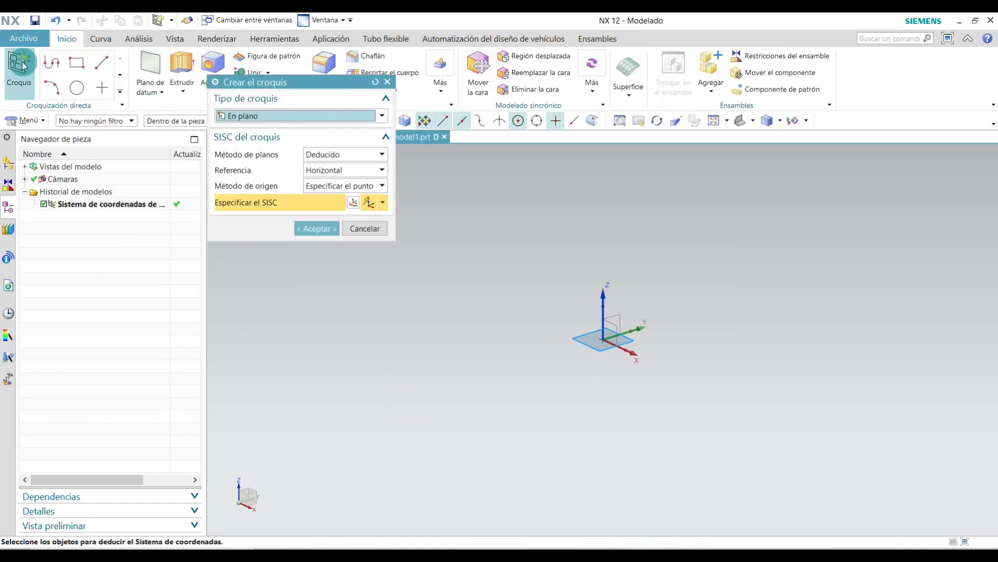
left_click(616, 327)
left_click(614, 326)
left_click(331, 238)
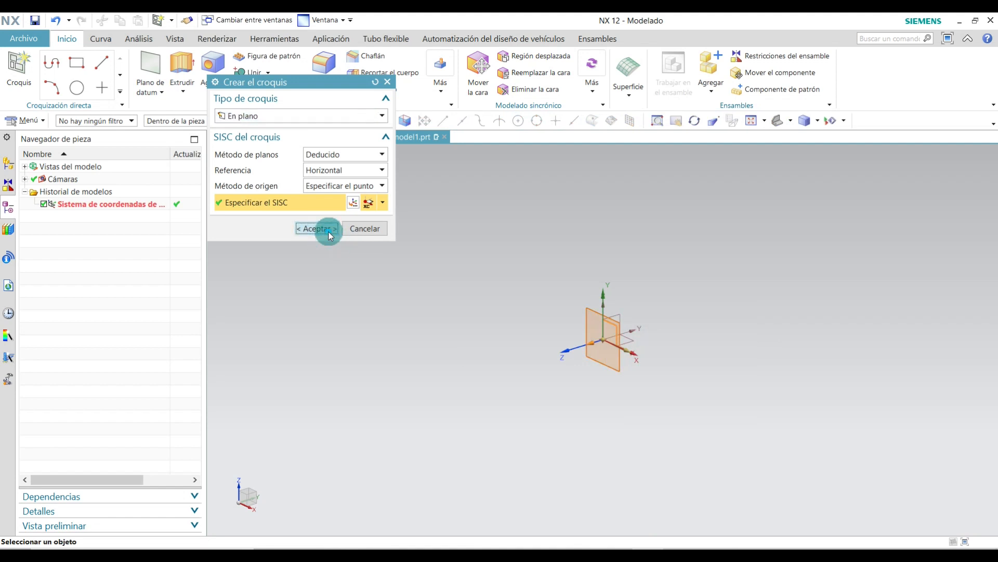
left_click(188, 62)
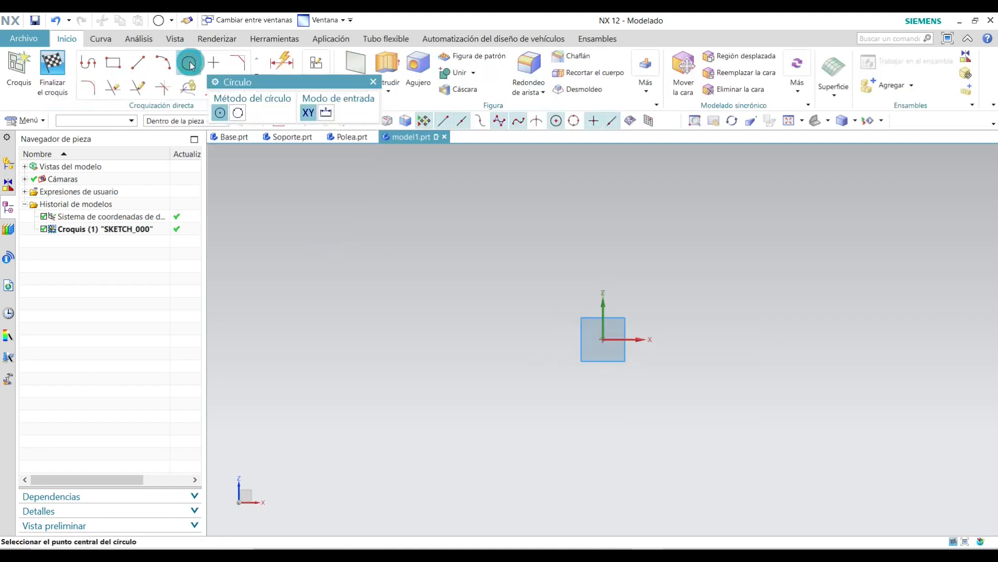
left_click(602, 340)
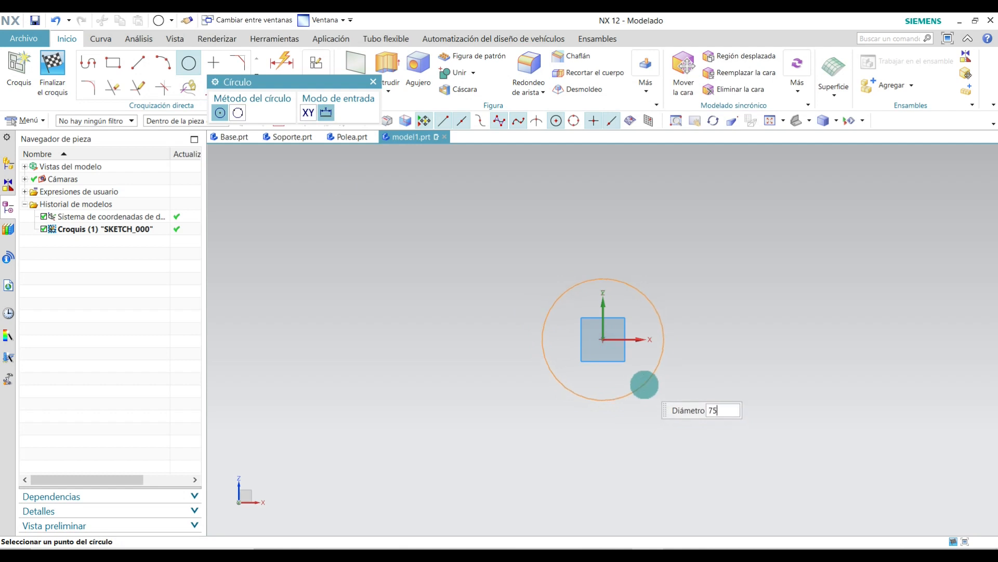
type("75")
key("Return")
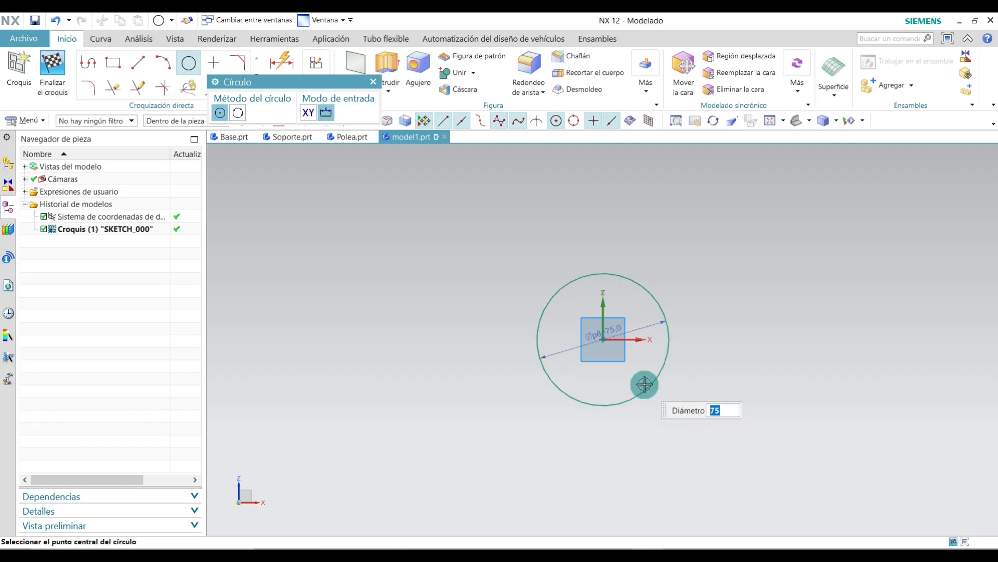
left_click(373, 82)
left_click(52, 70)
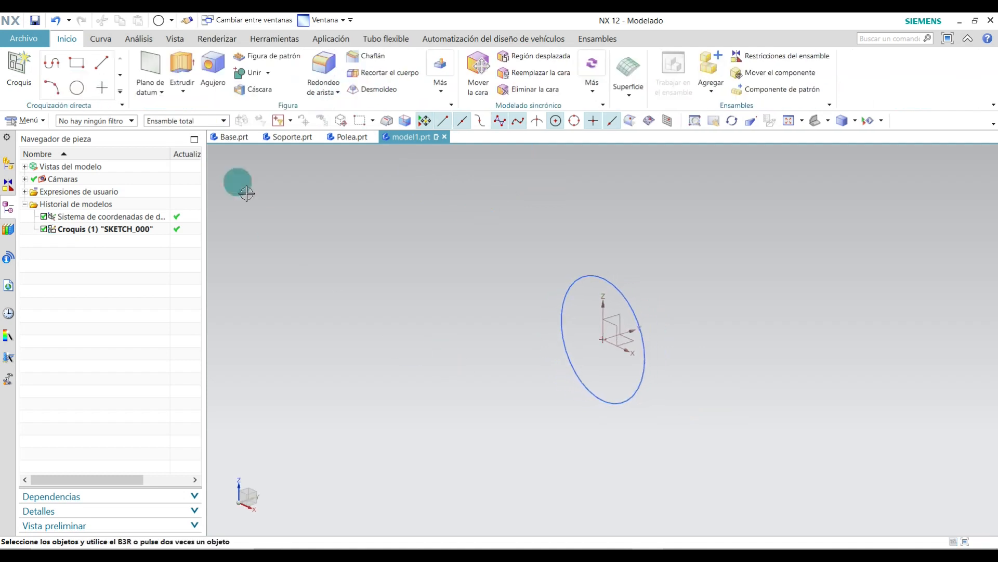
Extrude the 75 mm circle 350 mm along the Y axis as a solid cylinder with the Boolean set to Ninguno.
left_click(182, 65)
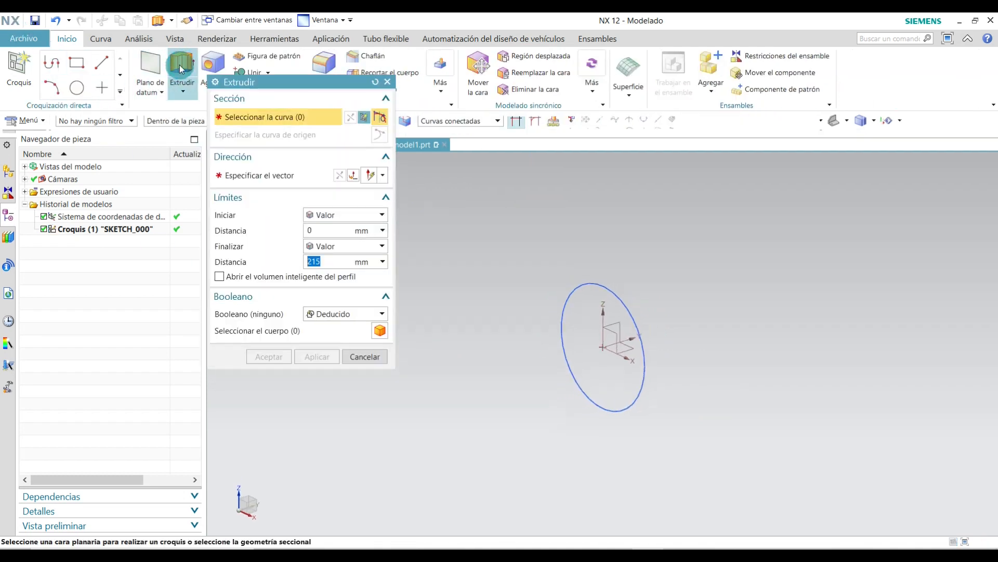
left_click(592, 278)
left_click_drag(311, 433, 763, 315)
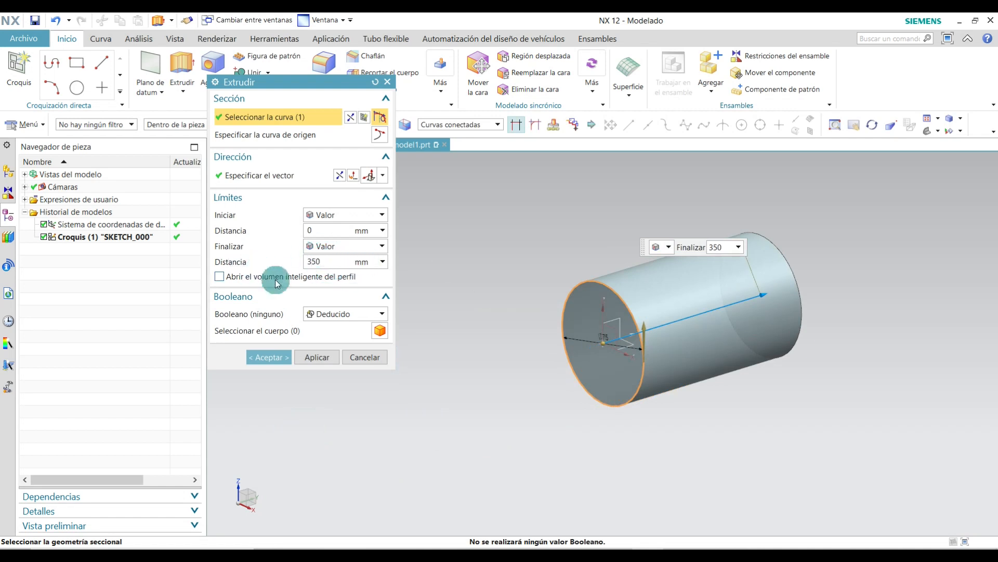
left_click(380, 313)
left_click(330, 330)
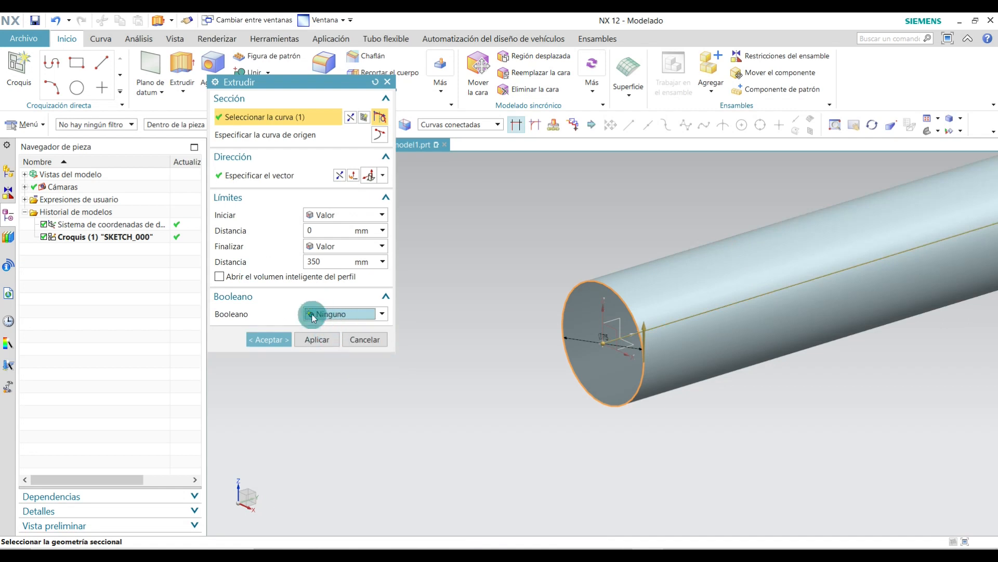
left_click(269, 339)
Start a sketch on the cylinder's front end face and draw a 70 mm diameter circle centred on the sketch origin.
left_click(854, 120)
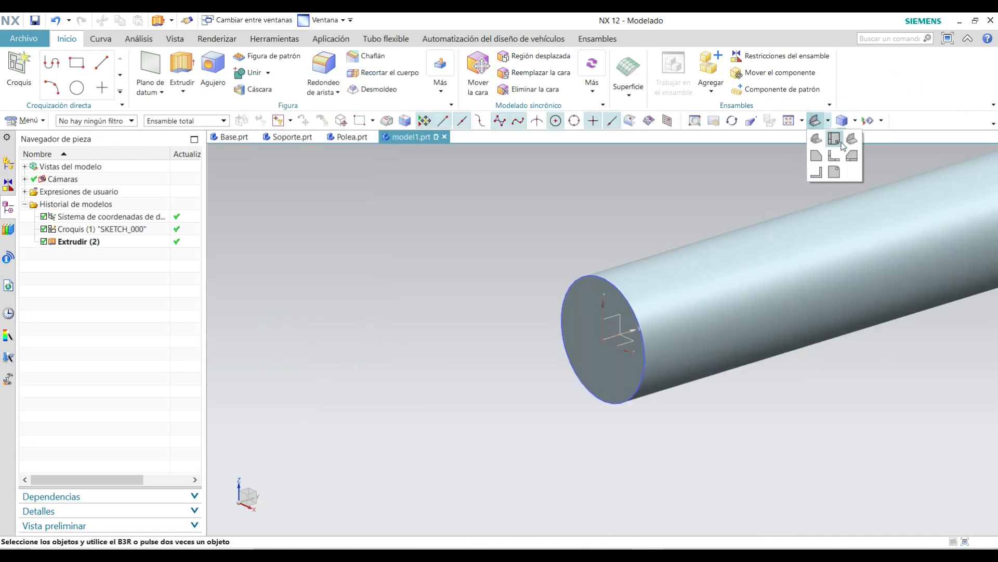
left_click(848, 137)
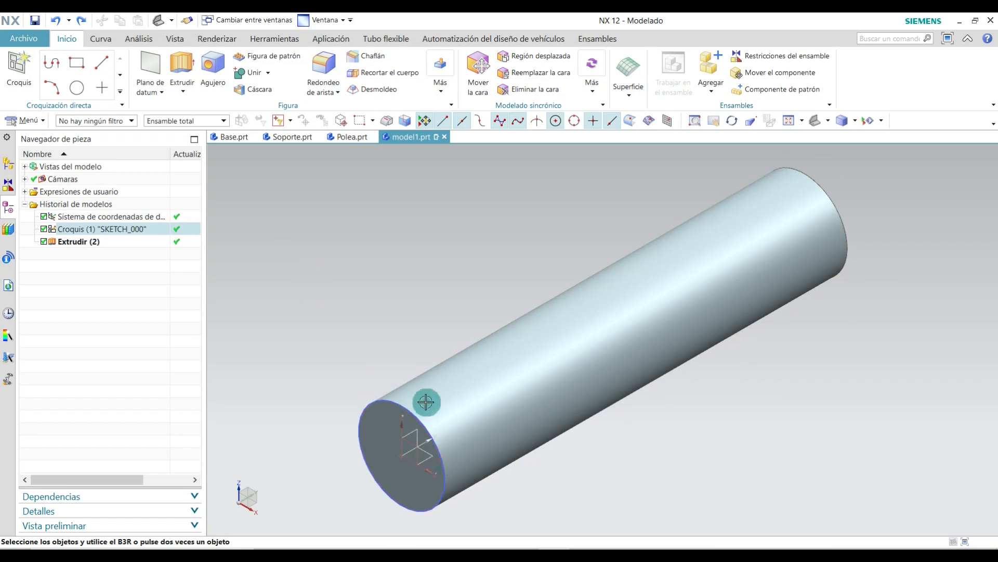
left_click(19, 70)
left_click(395, 400)
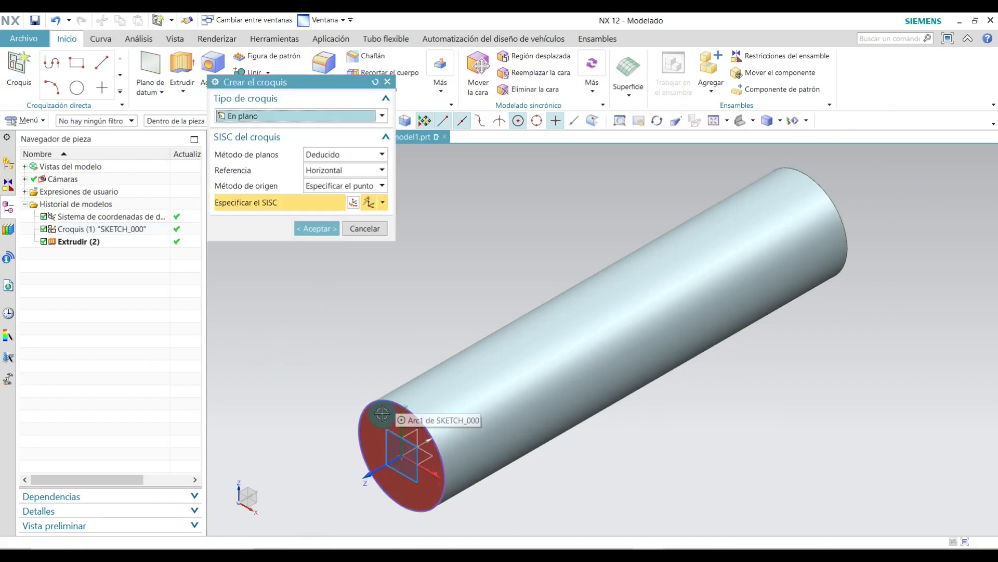
left_click(316, 229)
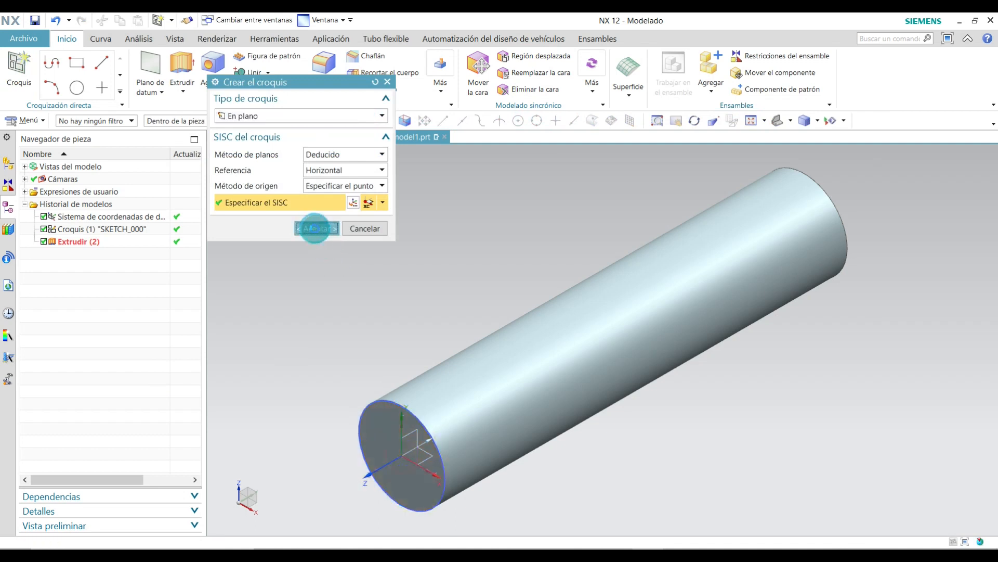
left_click(195, 73)
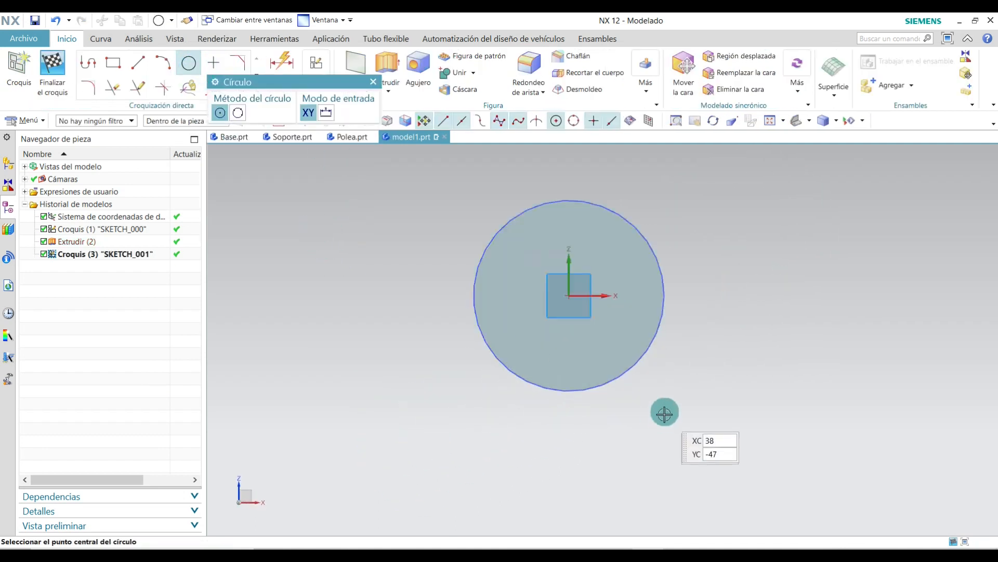
scroll(664, 410, "up", 3)
left_click(550, 272)
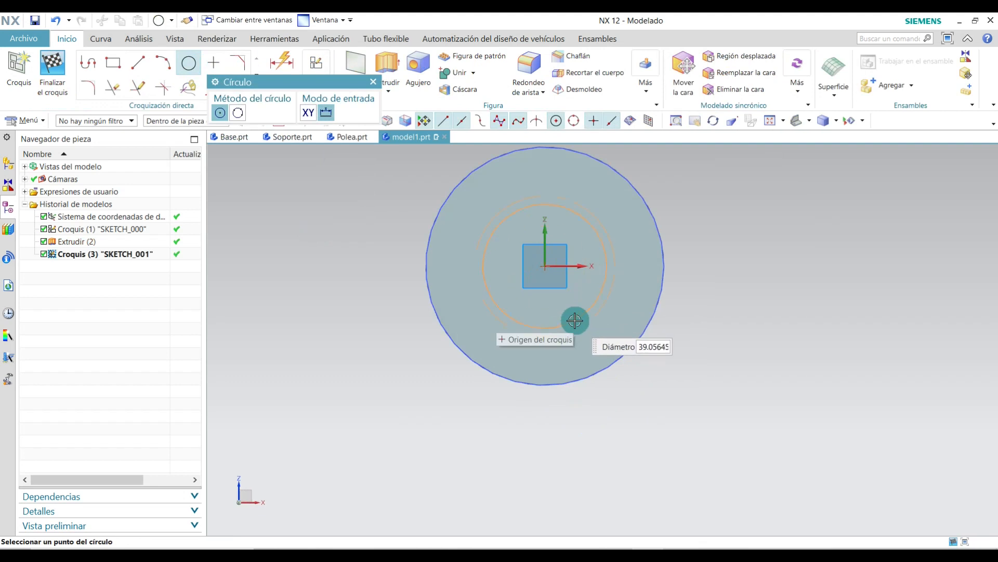
key("Return")
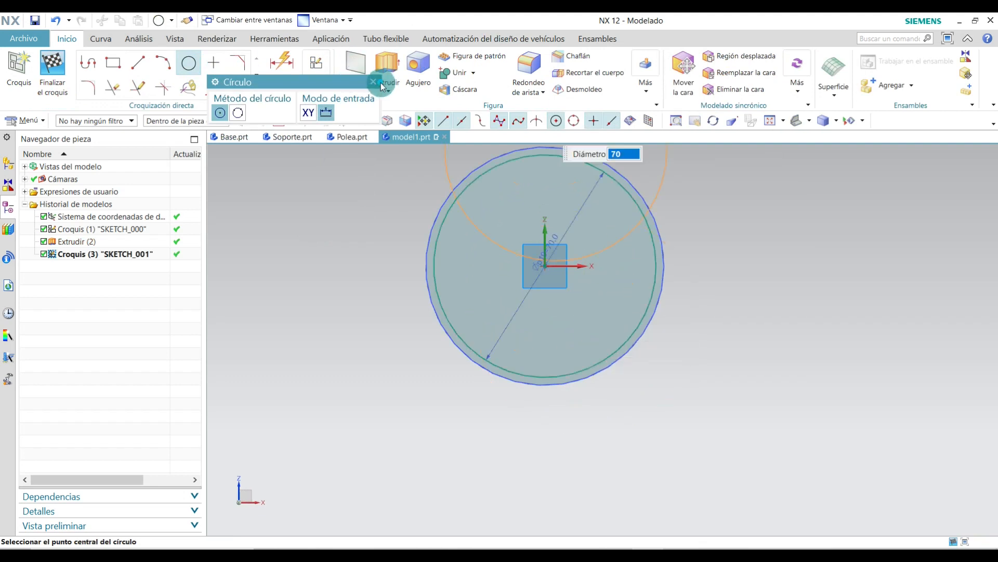
left_click(373, 82)
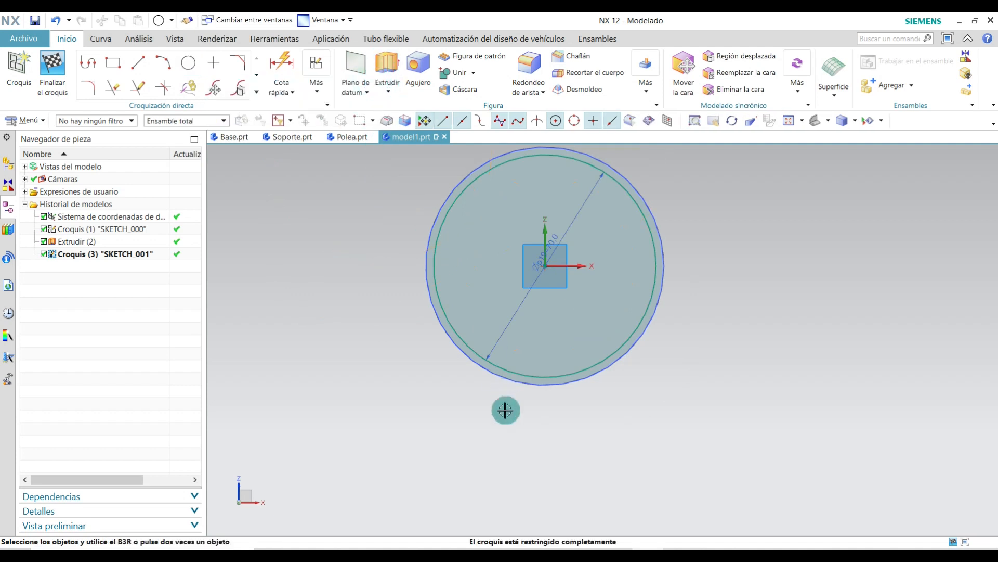
Add a concentric 120 mm diameter circle around the 70 mm circle in the end-face sketch.
scroll(505, 410, "down", 4)
scroll(530, 350, "up", 4)
scroll(536, 372, "up", 1)
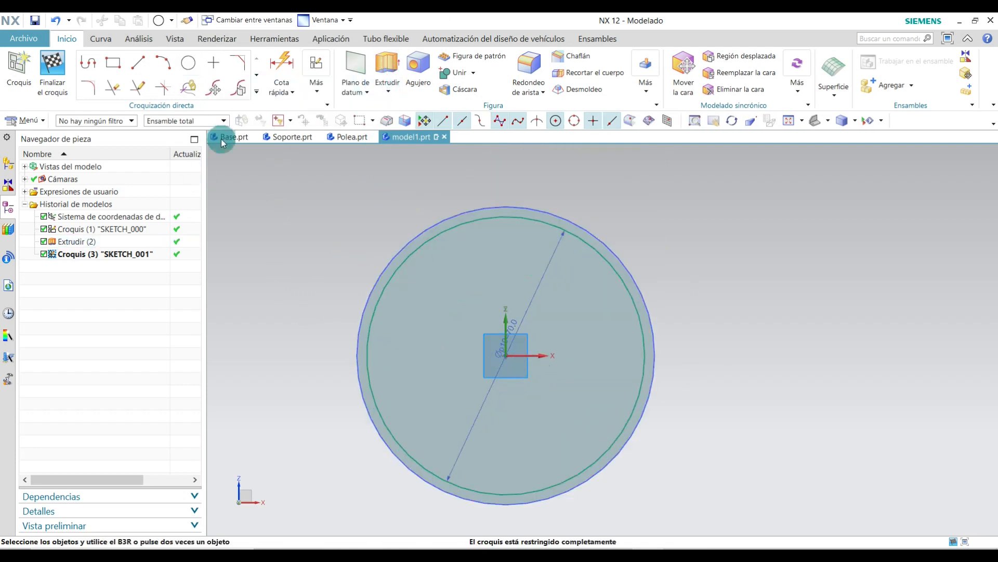
left_click(183, 68)
left_click(506, 355)
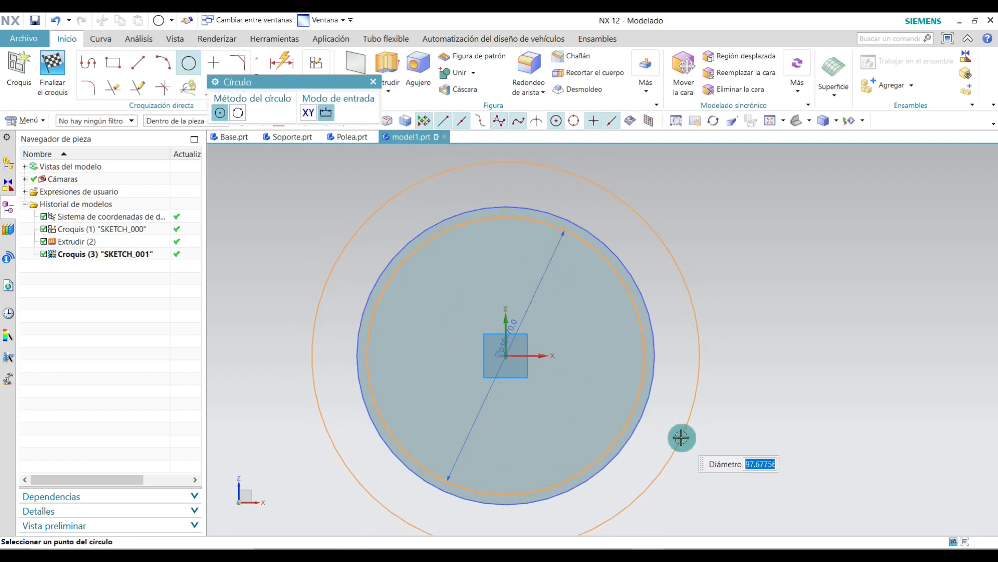
type("120")
key("Return")
left_click(373, 81)
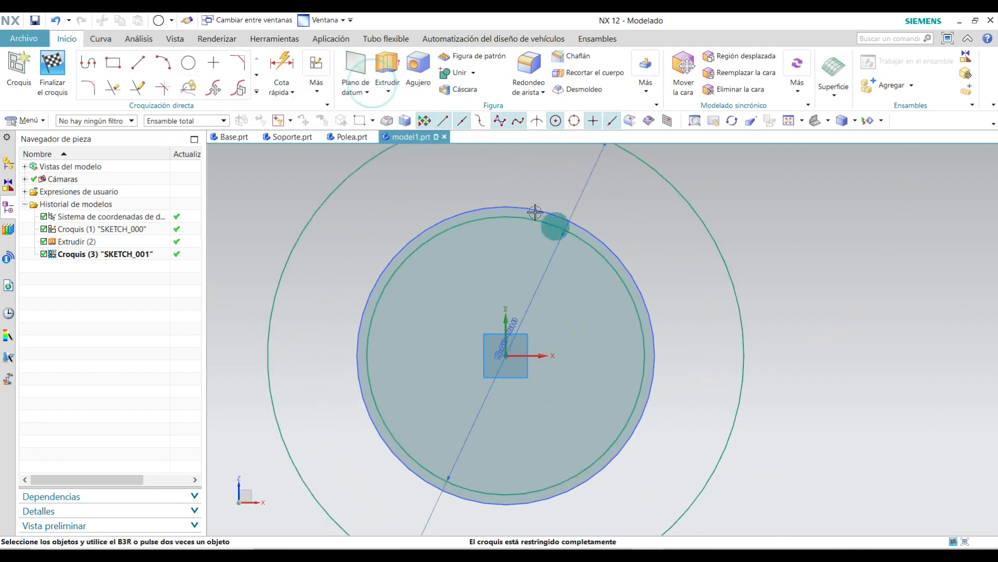
Set the outer circle's diameter to 100 mm and finish the sketch.
scroll(633, 276, "down", 3)
scroll(696, 261, "up", 4)
scroll(595, 237, "down", 1)
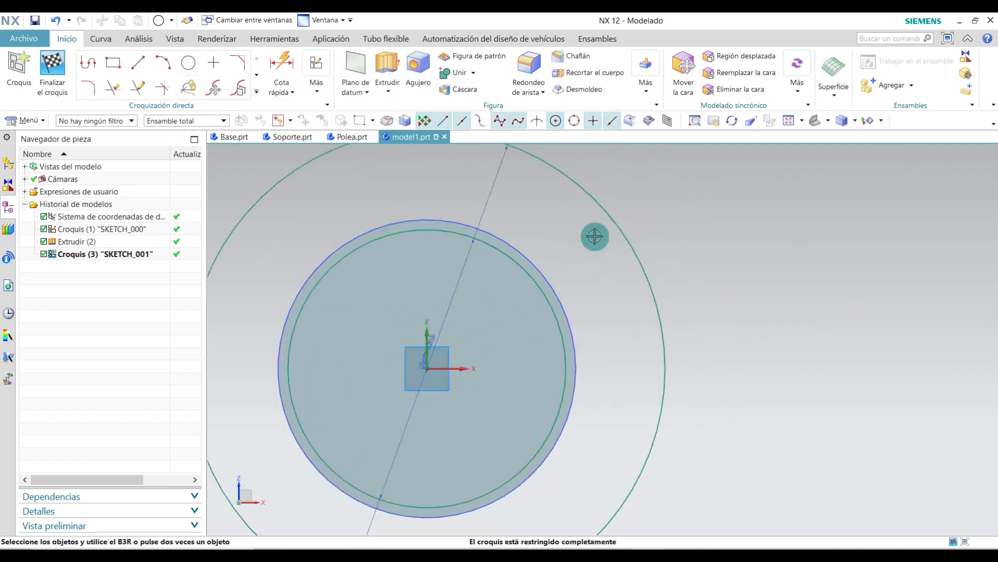
scroll(595, 237, "up", 1)
mouse_move(465, 174)
left_mouse_down()
mouse_move(503, 219)
mouse_move(516, 218)
left_mouse_up()
double_click(514, 219)
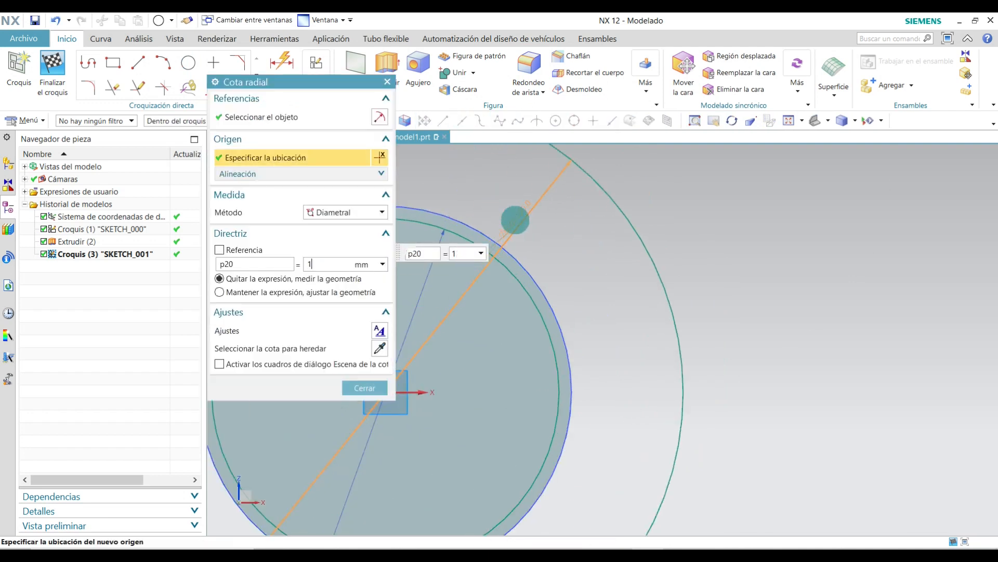
key("Return")
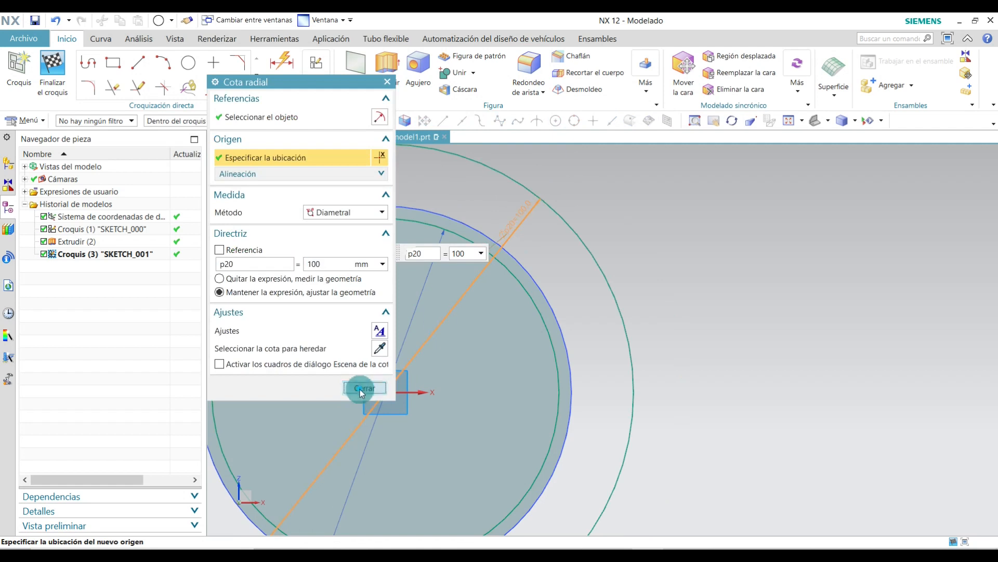
left_click(364, 388)
left_click(52, 70)
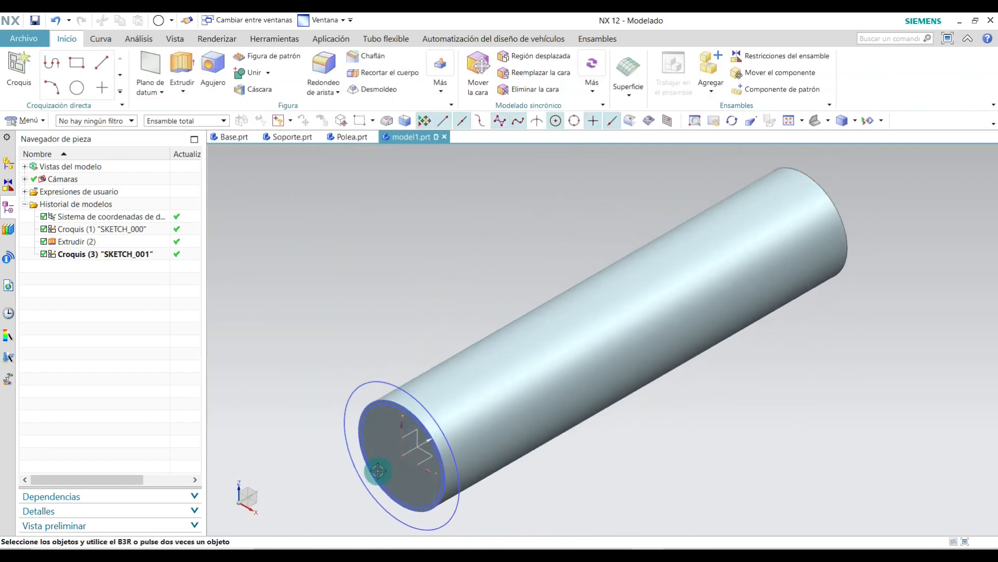
Start an extrusion of the two concentric circles on the front end face and reverse its direction into the cylinder.
left_click(176, 64)
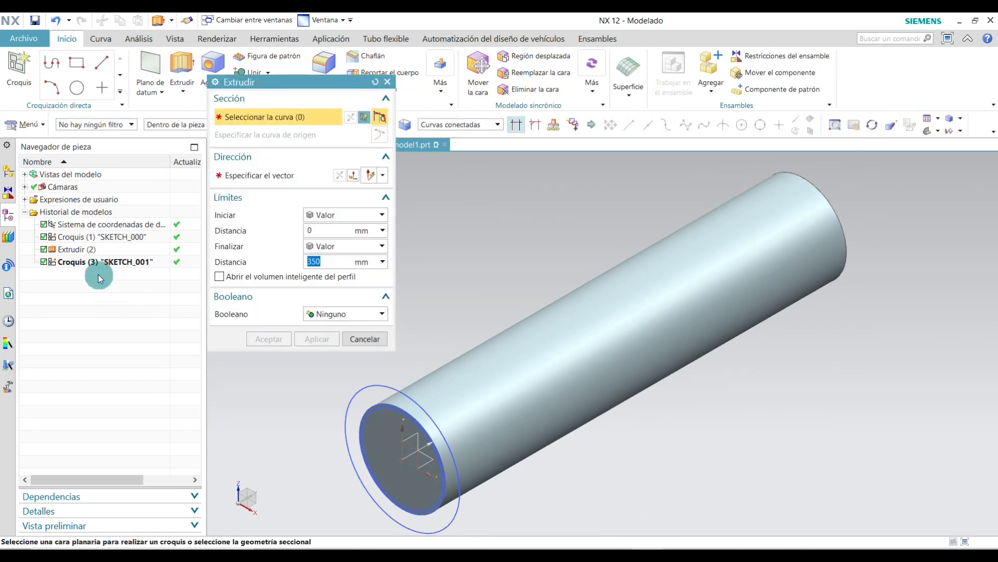
left_click(69, 266)
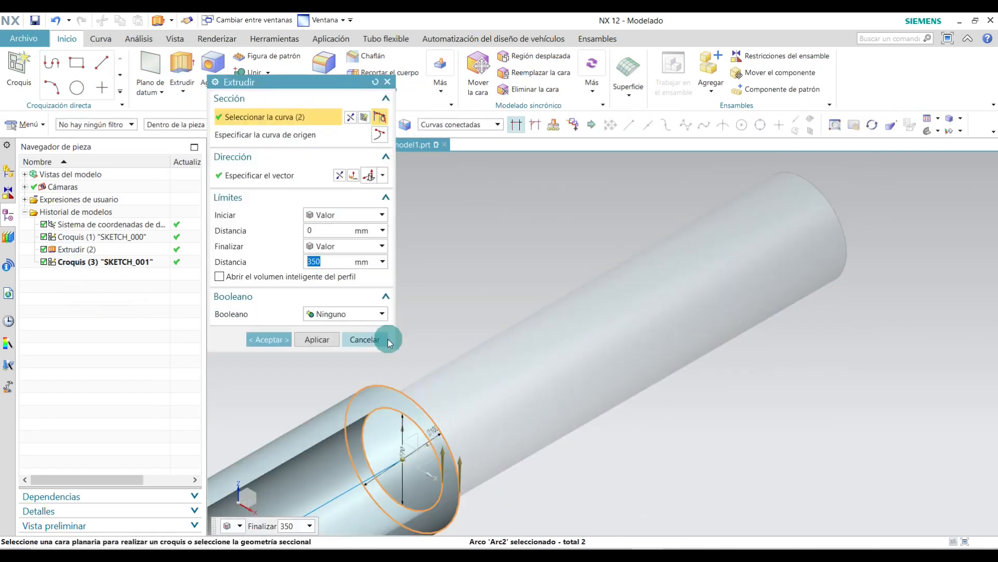
scroll(550, 347, "down", 3)
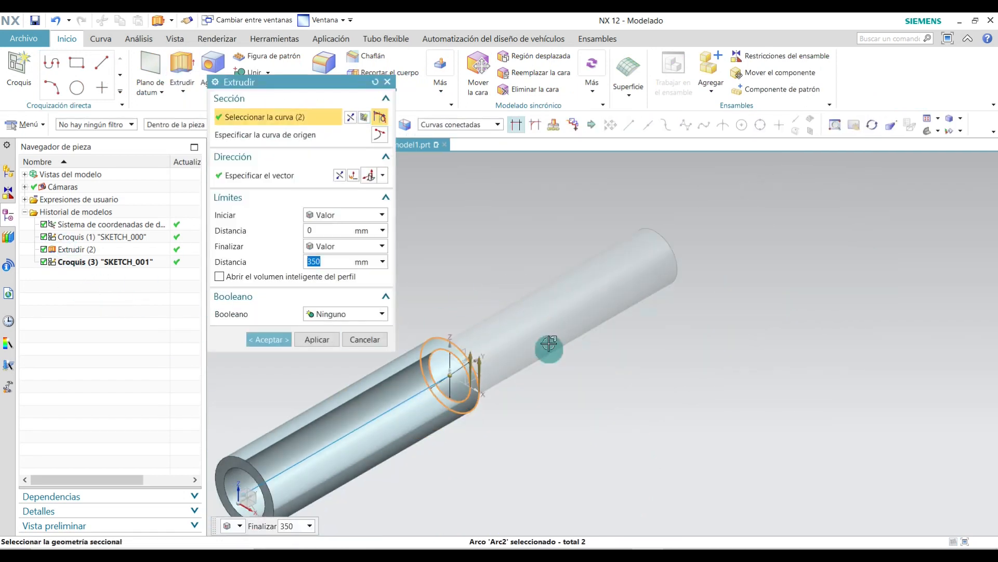
left_click(248, 493)
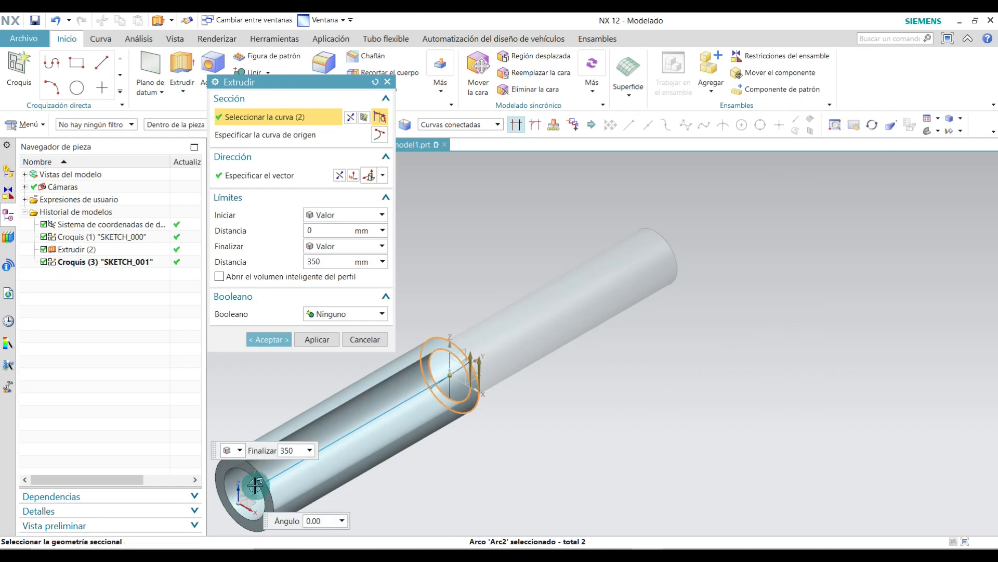
scroll(564, 439, "down", 3)
scroll(374, 484, "up", 5)
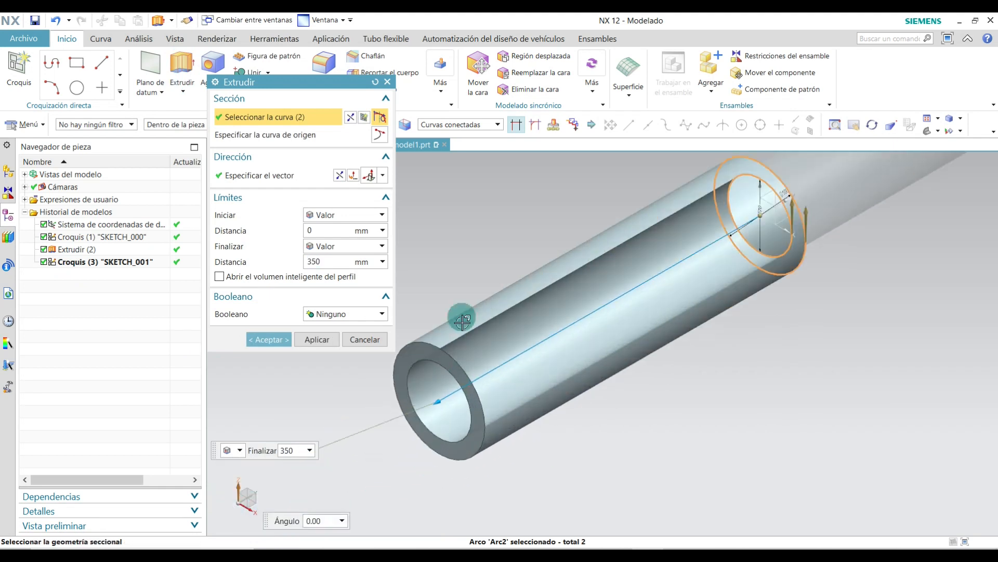
left_click_drag(431, 399, 405, 423)
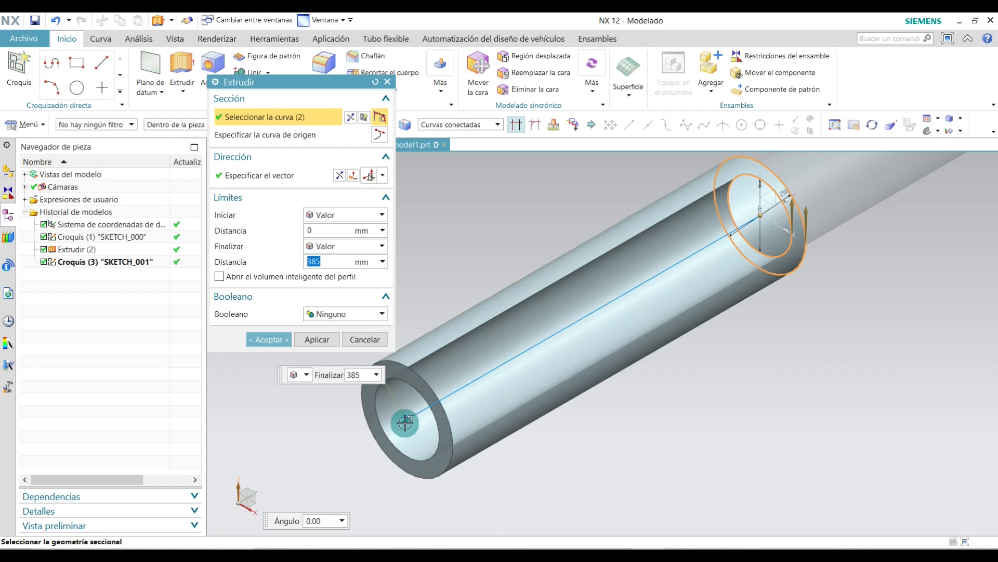
double_click(405, 421)
scroll(422, 494, "down", 5)
scroll(630, 367, "up", 3)
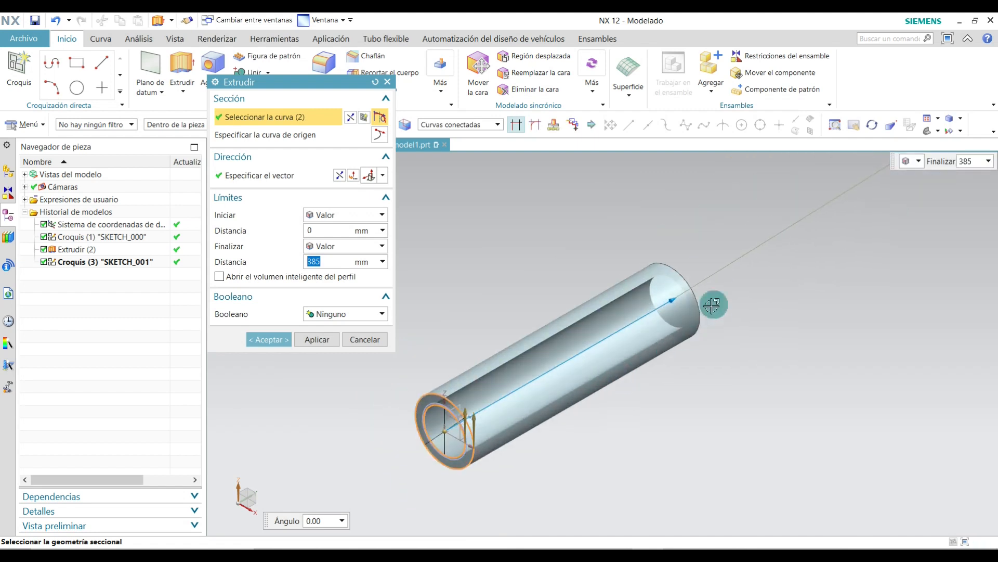
Set the ring extrusion's start distance to 10 mm and its end distance to 15 mm.
left_click(326, 230)
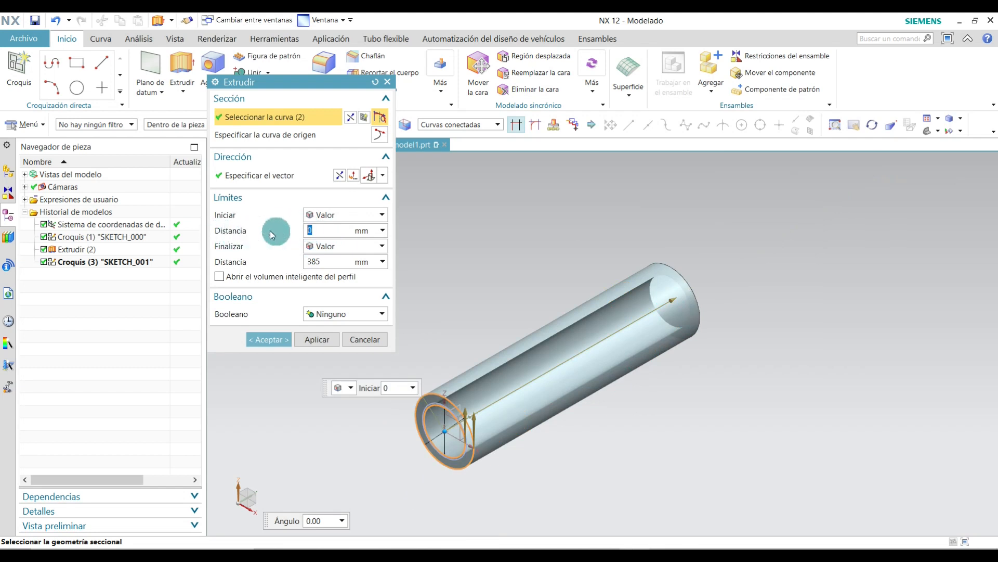
left_click_drag(318, 228, 278, 229)
type("10")
left_click_drag(327, 262, 289, 264)
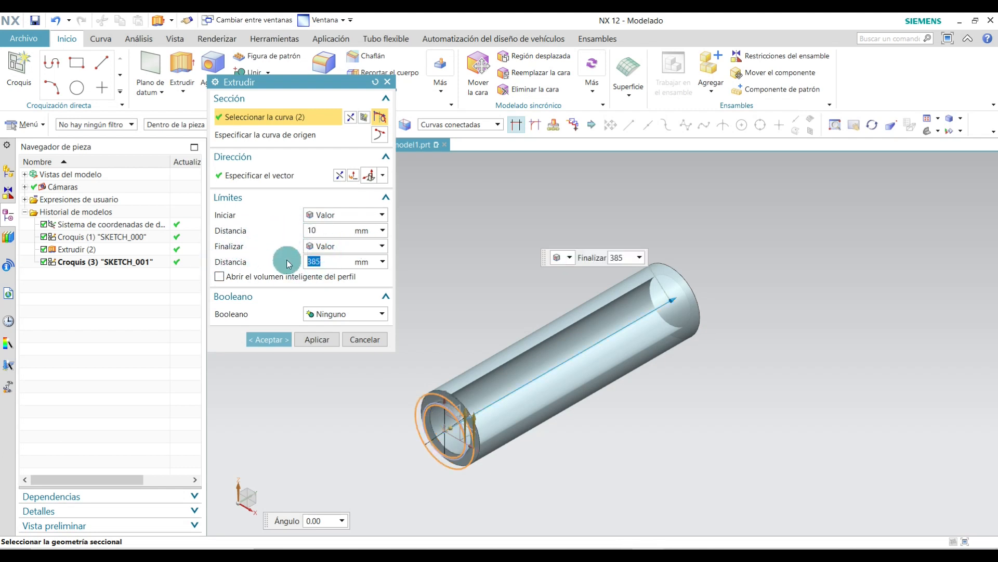
type("15")
key("Return")
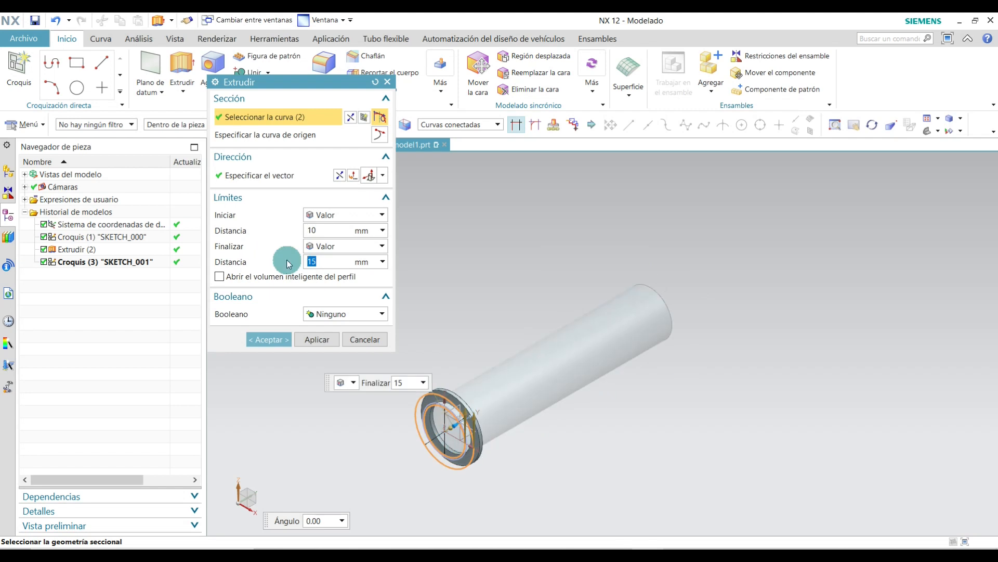
Set the Boolean to Sustraer with the cylinder as the target body and accept the extrusion to cut the groove.
left_click(353, 315)
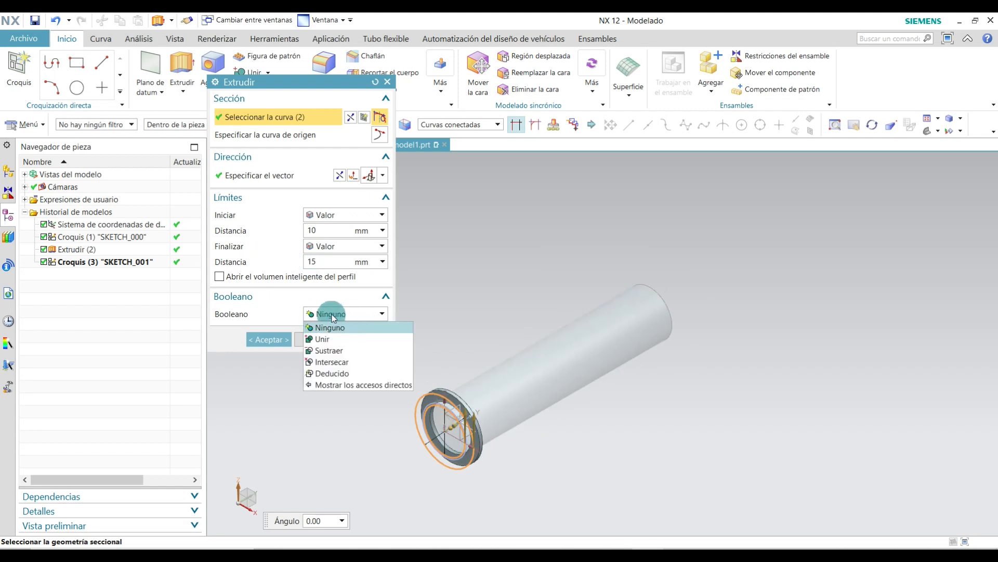
left_click(328, 351)
scroll(447, 416, "up", 5)
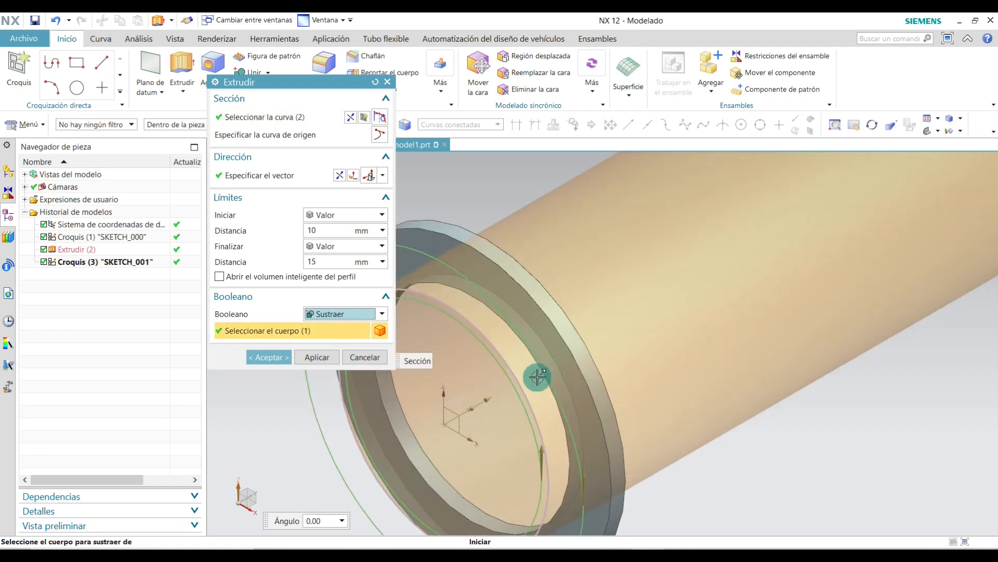
left_click(379, 330)
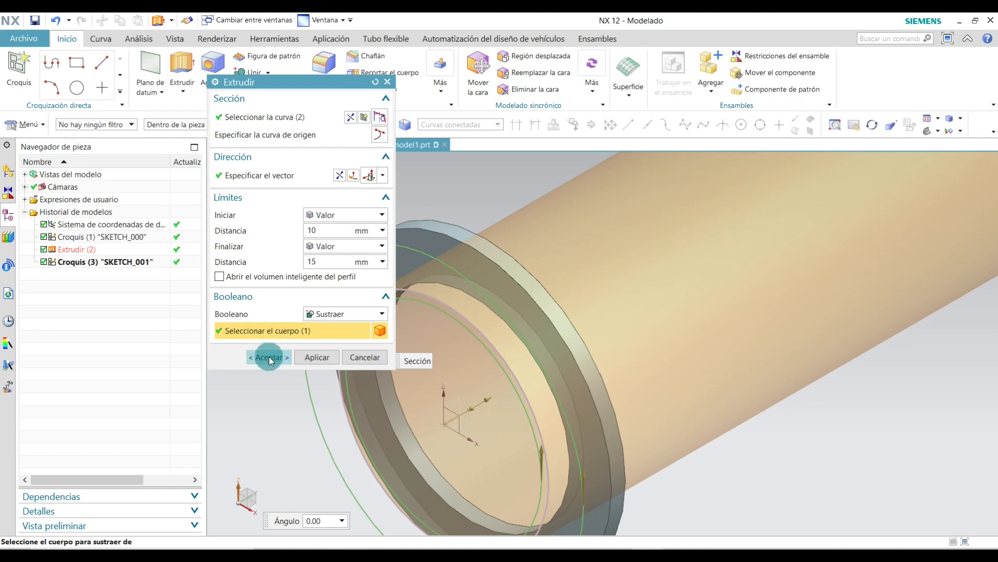
left_click(269, 358)
Examine the groove cut near the cylinder's front end from several angles, then view the opposite end face.
middle_click_drag(494, 375, 478, 318)
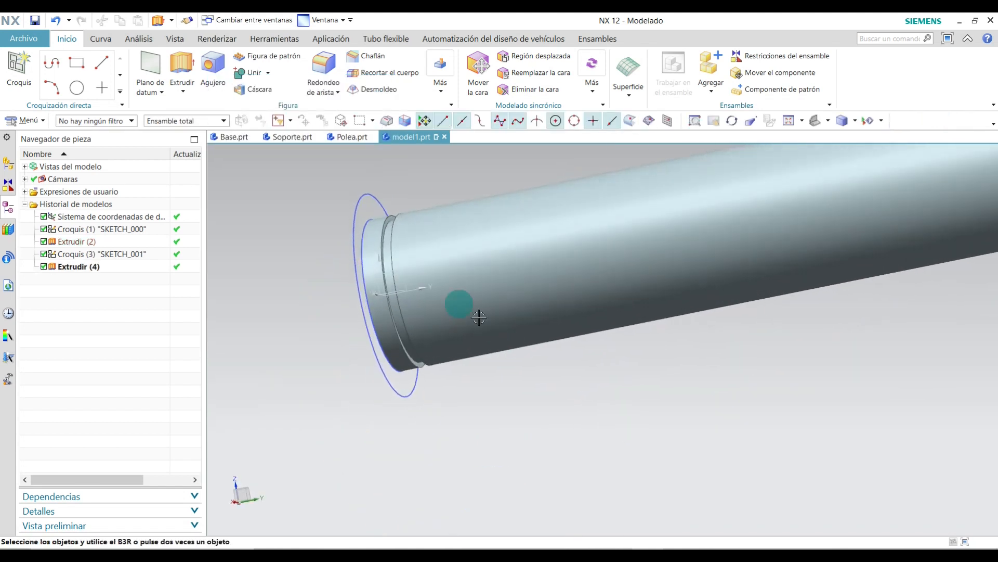
scroll(388, 246, "up", 5)
scroll(417, 221, "up", 2)
scroll(385, 370, "down", 3)
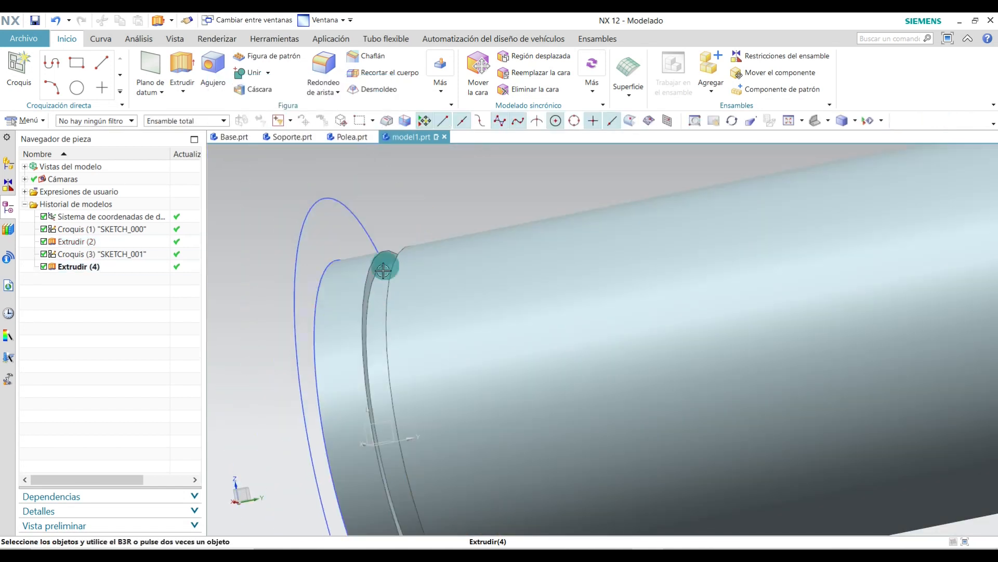
middle_click_drag(426, 189, 462, 184)
left_click(829, 121)
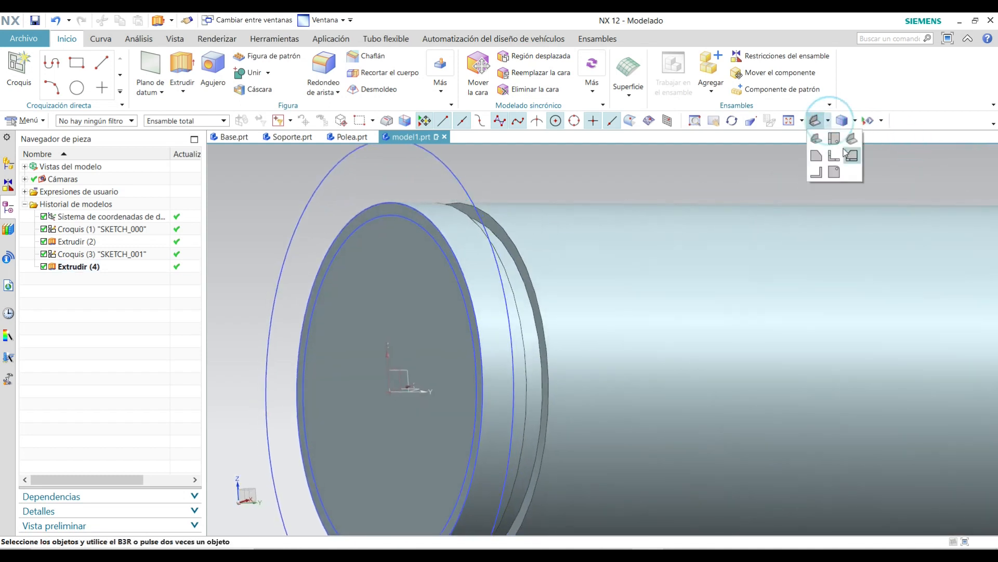
left_click(850, 141)
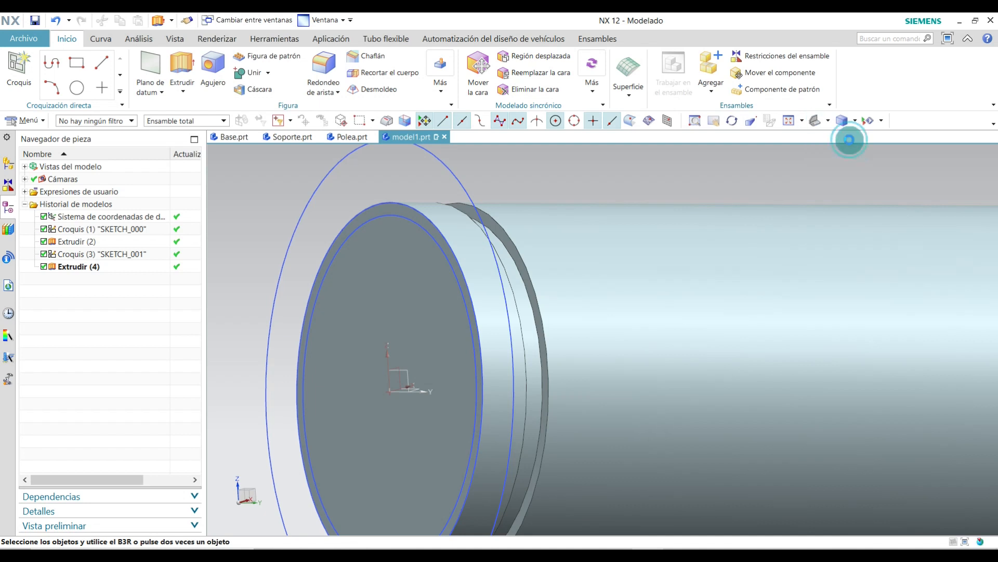
middle_click_drag(797, 390, 738, 388)
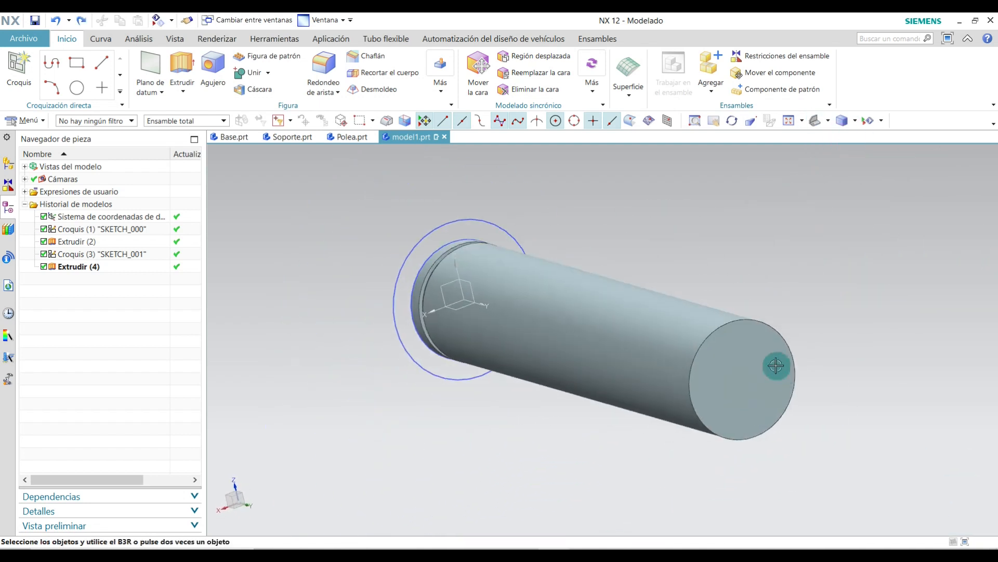
Start a sketch on the cylinder's opposite end face and draw a 70 mm diameter circle centred on the sketch origin.
left_click(26, 62)
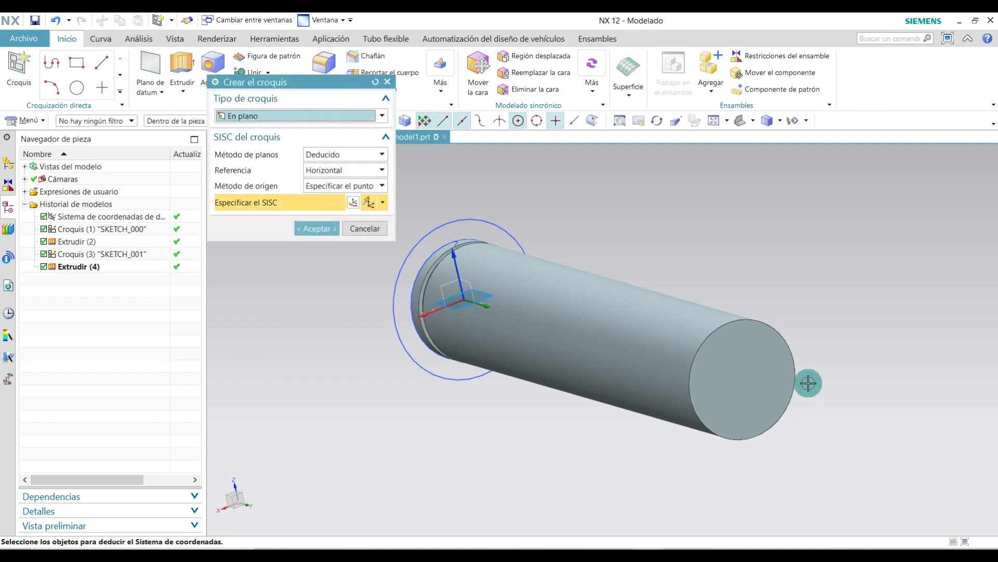
left_click(757, 377)
left_click(308, 235)
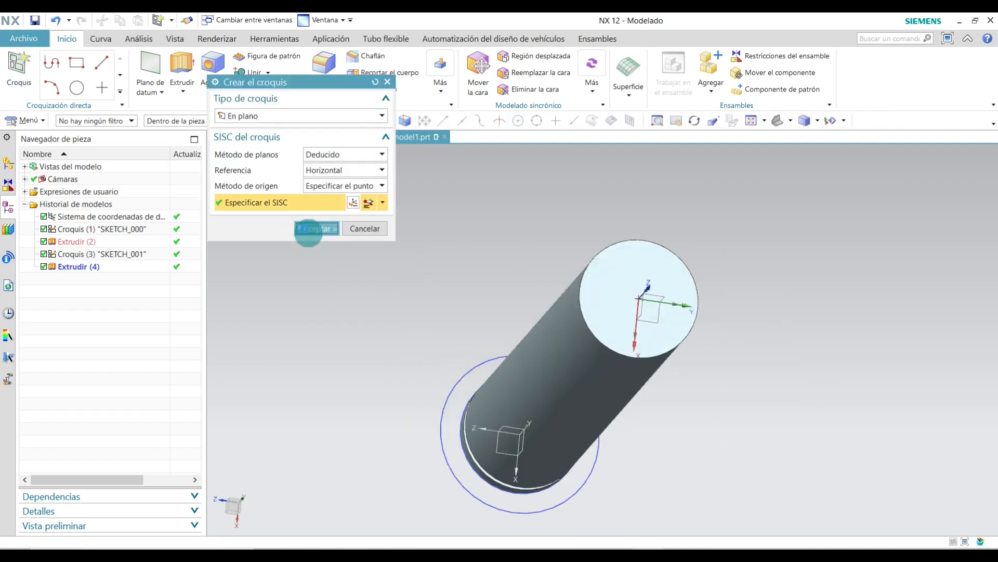
left_click(188, 63)
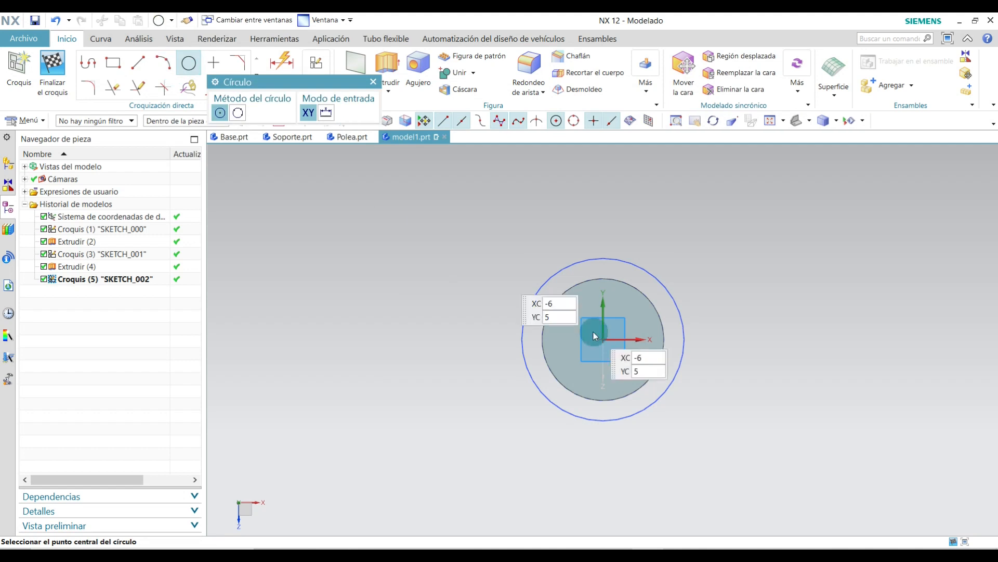
left_click(558, 310)
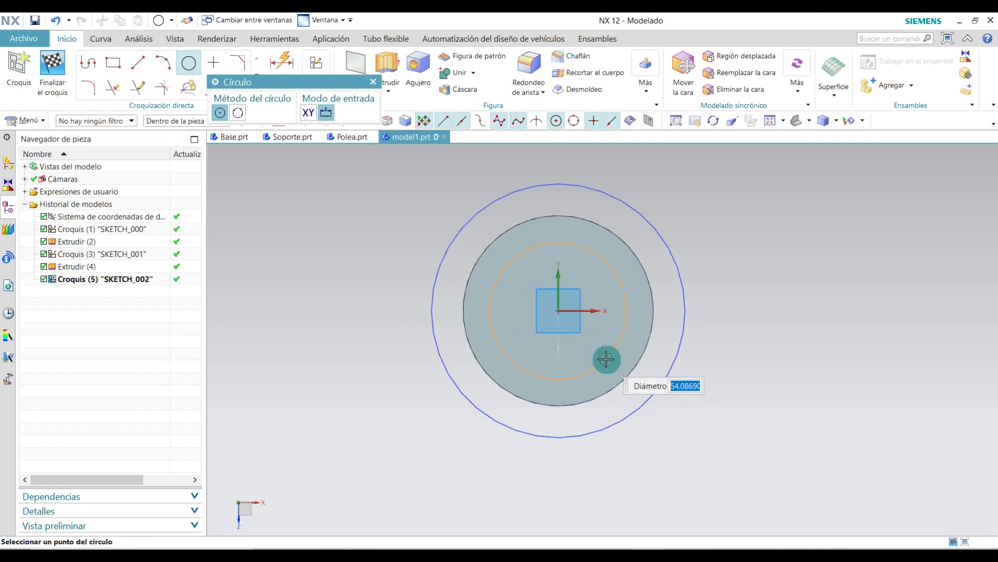
key("Return")
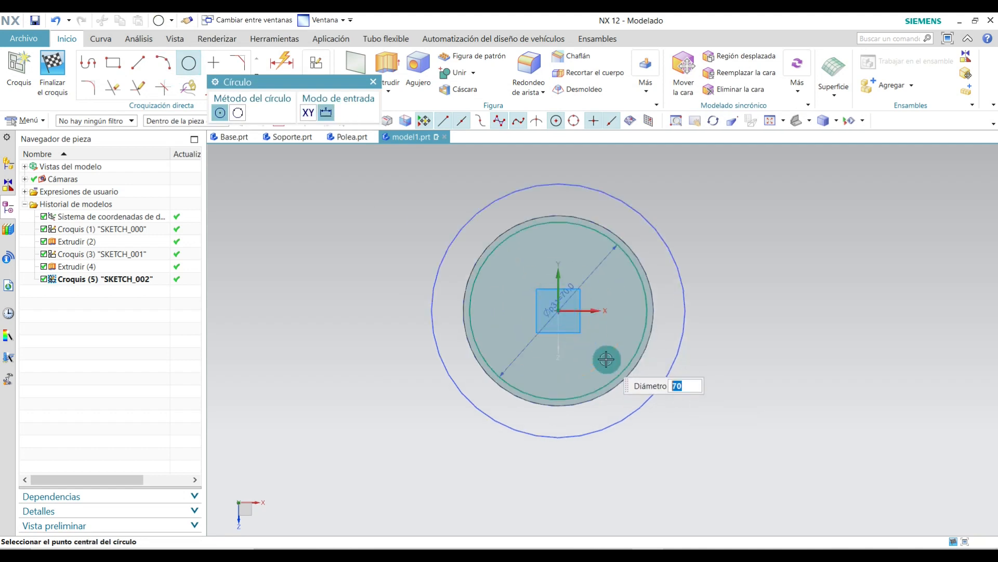
left_click(373, 81)
Add a concentric 100 mm diameter circle around the 70 mm circle and finish the sketch.
left_click(189, 64)
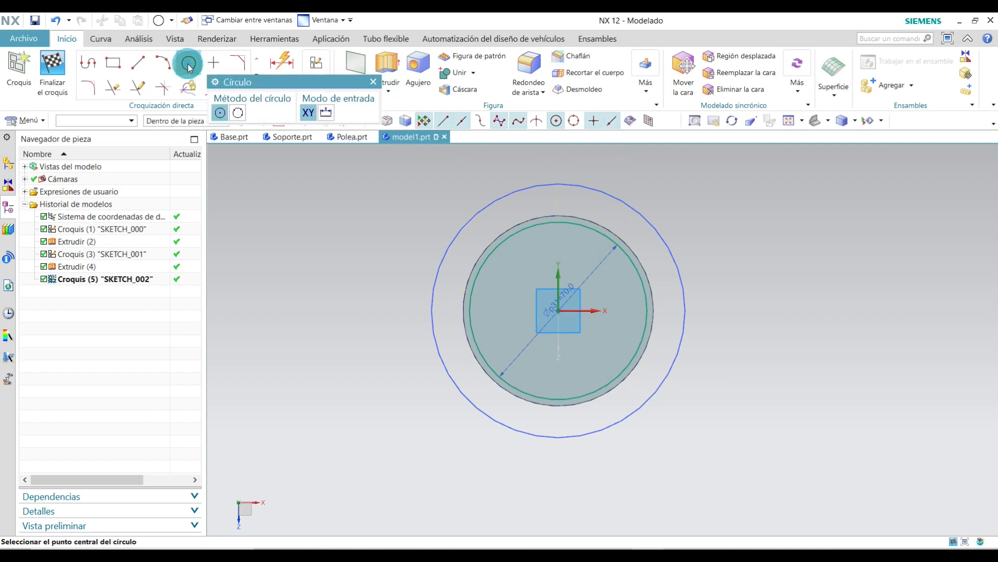
left_click(559, 311)
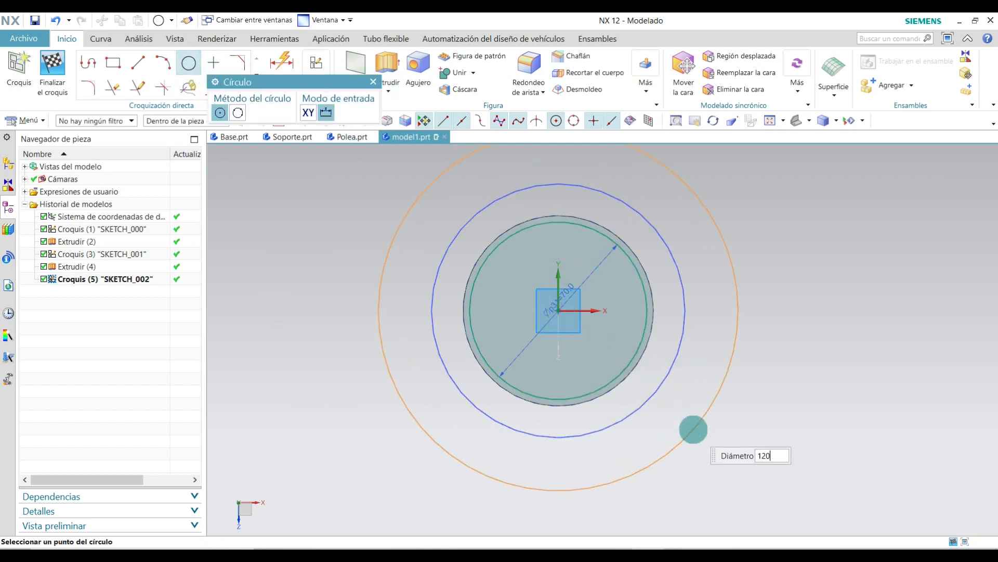
type("100")
key("Return")
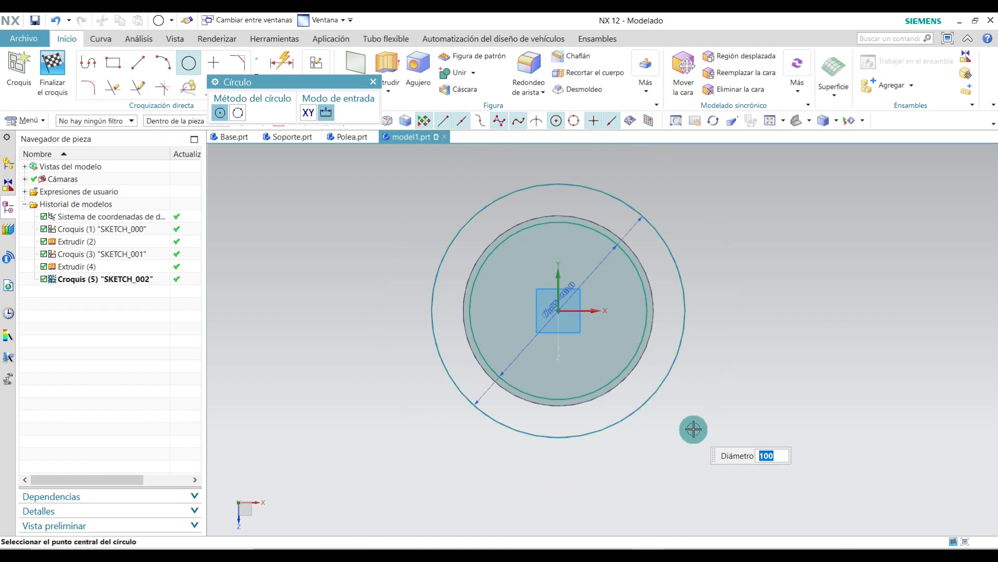
left_click(373, 82)
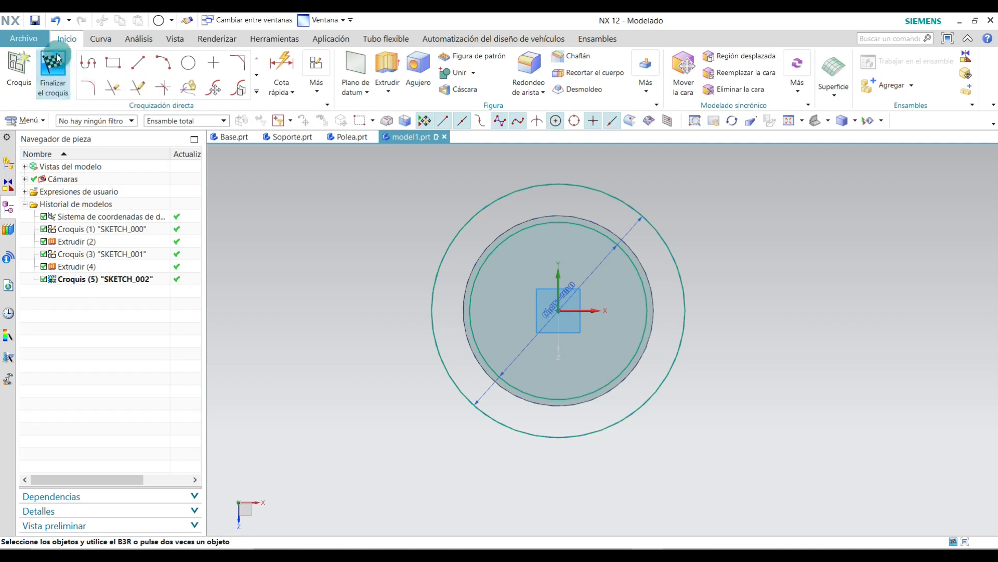
left_click(57, 58)
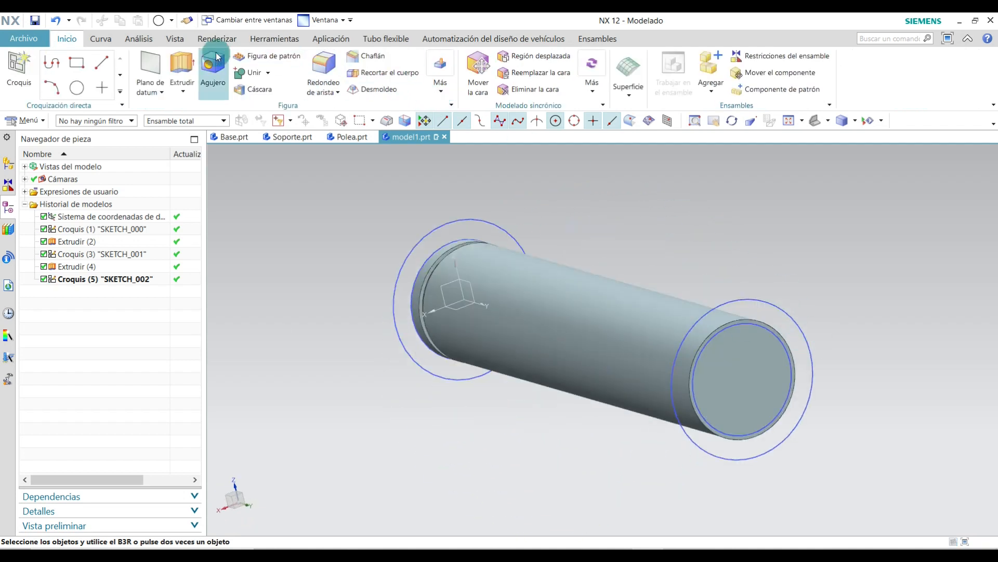
Extrude the two-circle sketch on the shaft's opposite end from 10 to 15 mm, with the direction reversed into the cylinder.
left_click(182, 65)
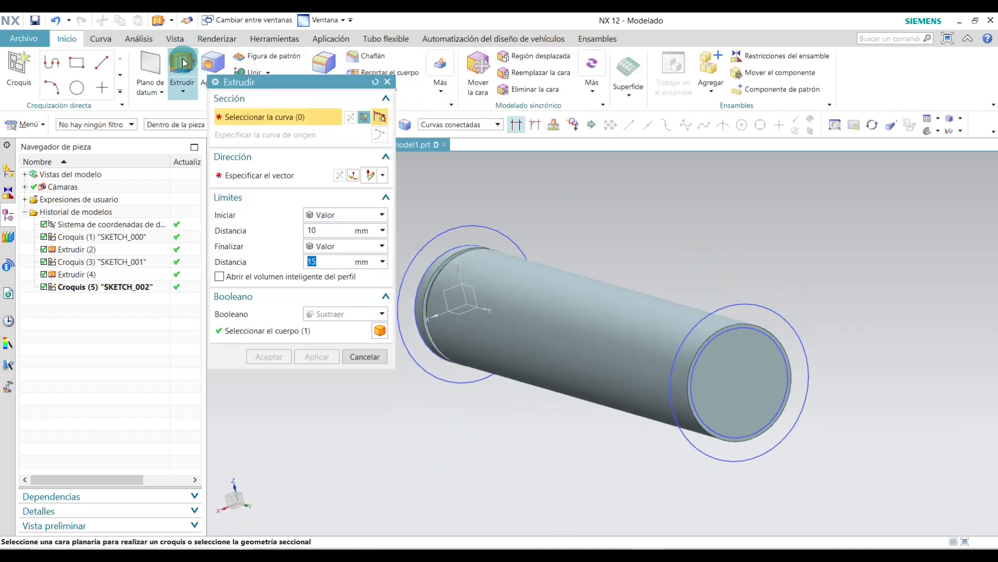
left_click(114, 290)
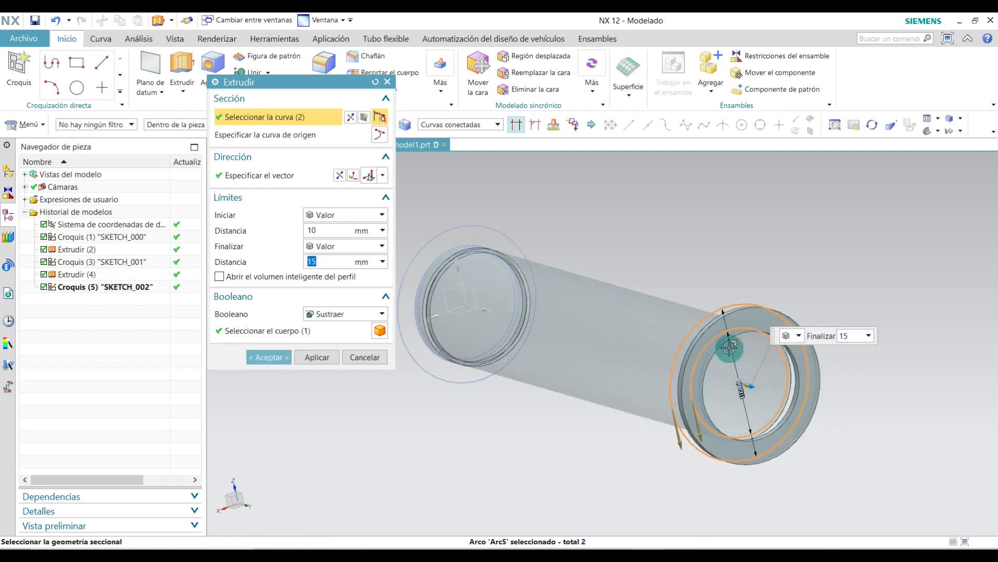
middle_click_drag(845, 268, 890, 286)
scroll(920, 502, "up", 4)
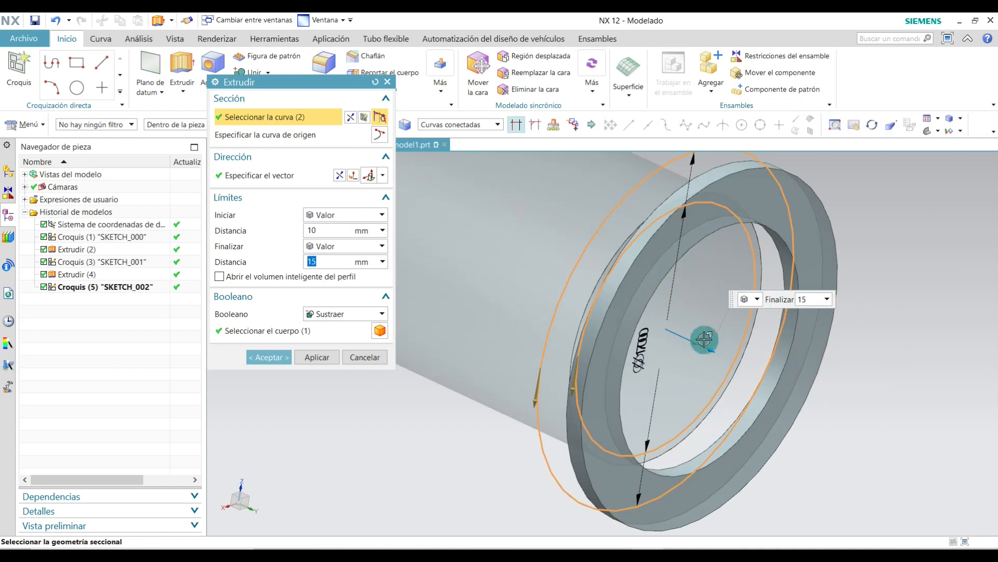
scroll(696, 338, "down", 3)
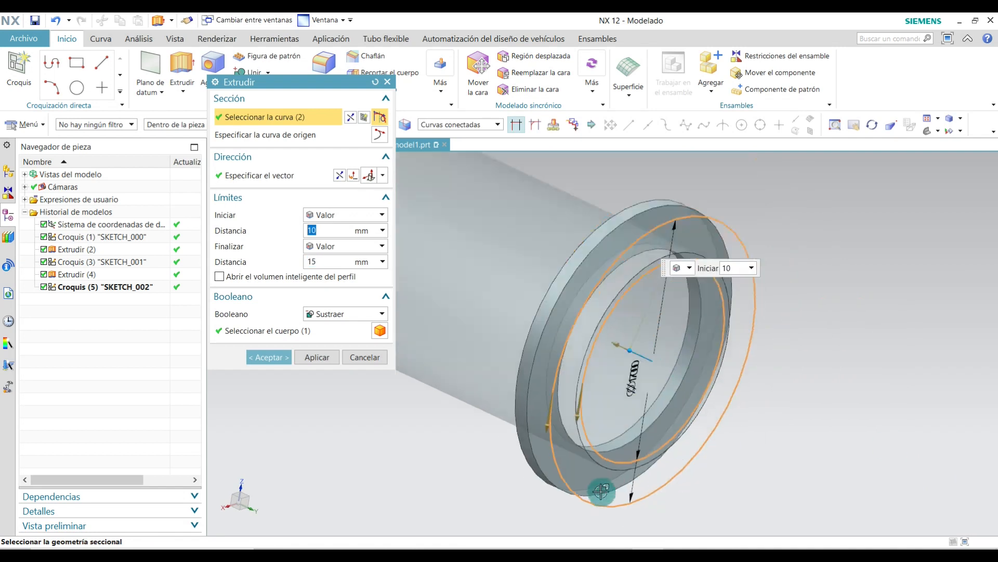
left_click(307, 232)
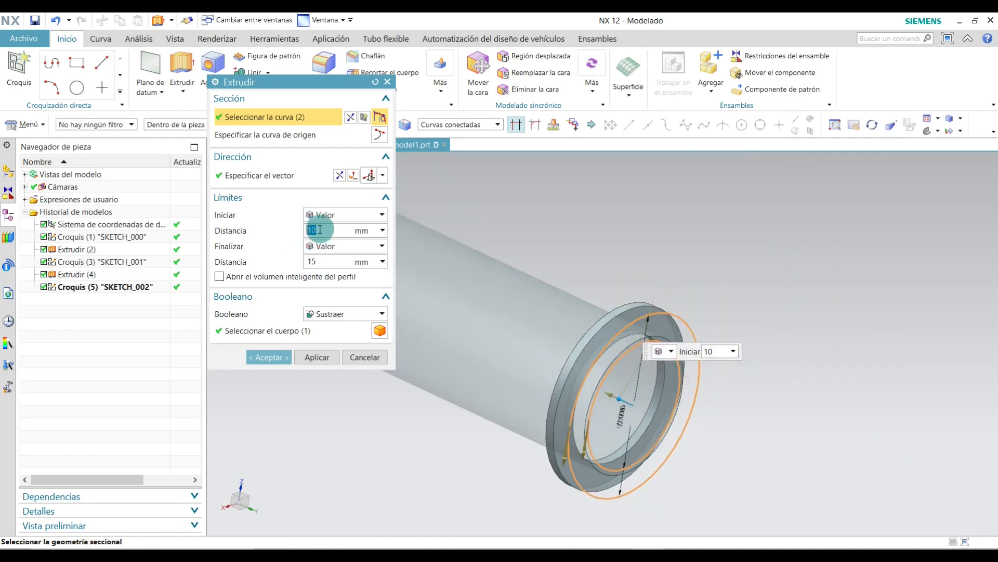
Subtract the ring extrusion from the cylinder body, accept it to cut the second groove, and view the grooved end.
left_click(379, 332)
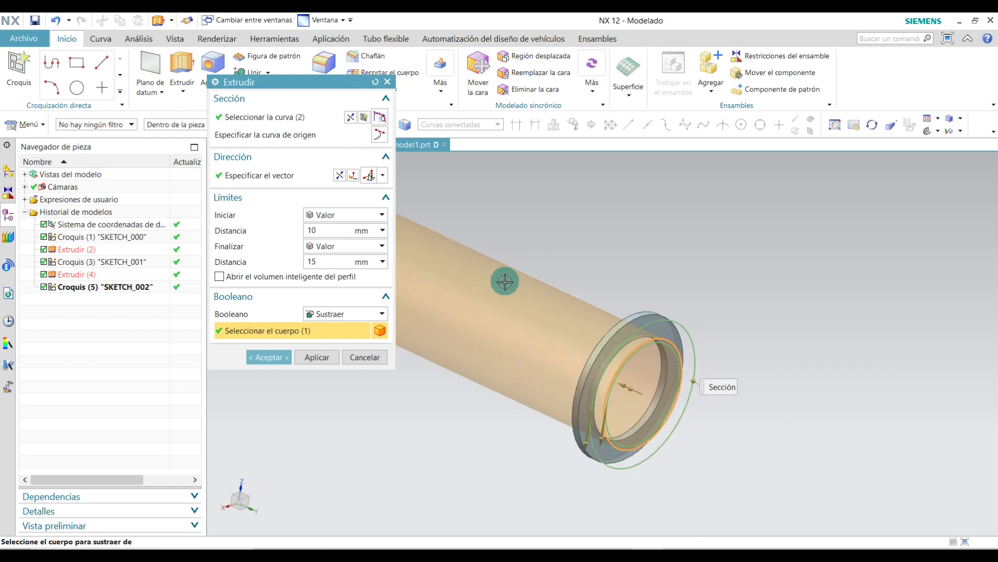
scroll(505, 281, "up", 1)
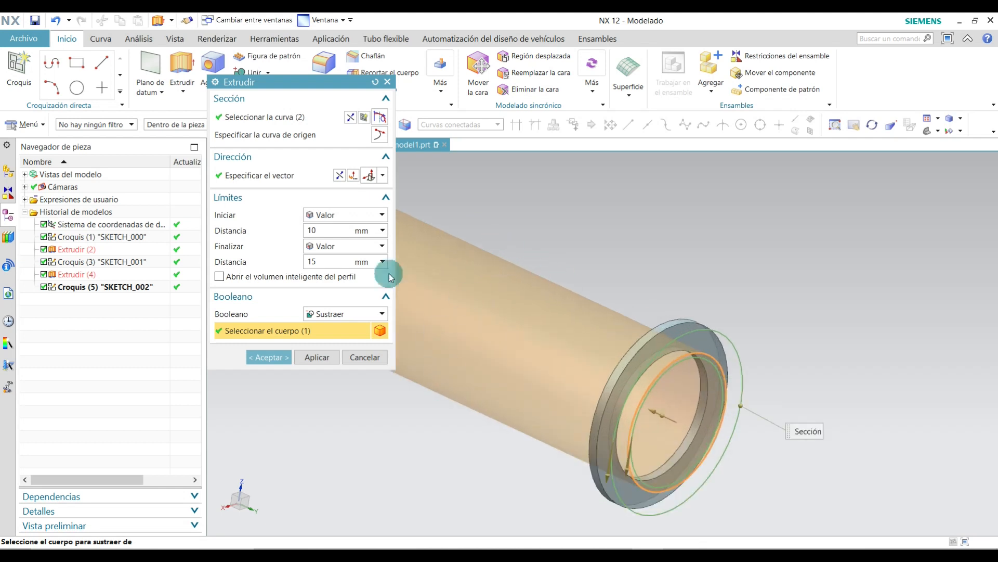
left_click(284, 357)
middle_click_drag(715, 317, 753, 305)
scroll(651, 312, "up", 3)
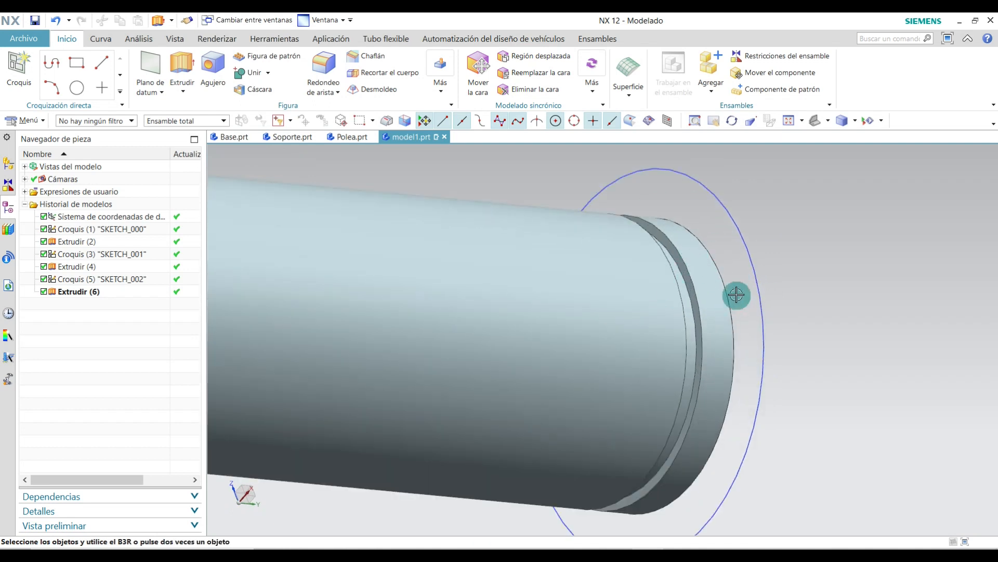
Orient the shaft to the isometric view and save the part as Eje in the Nueva carpeta folder.
left_click(823, 130)
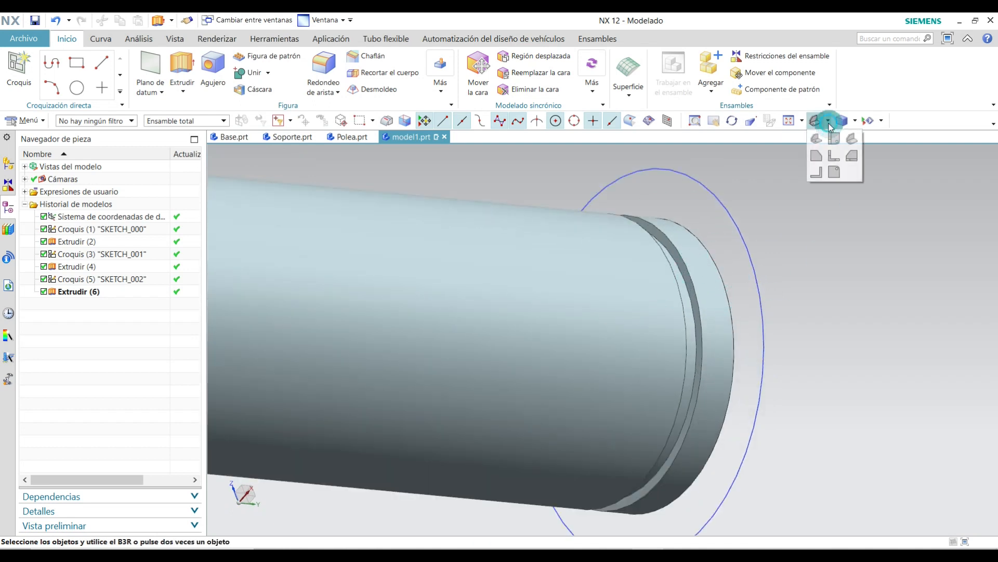
left_click(853, 139)
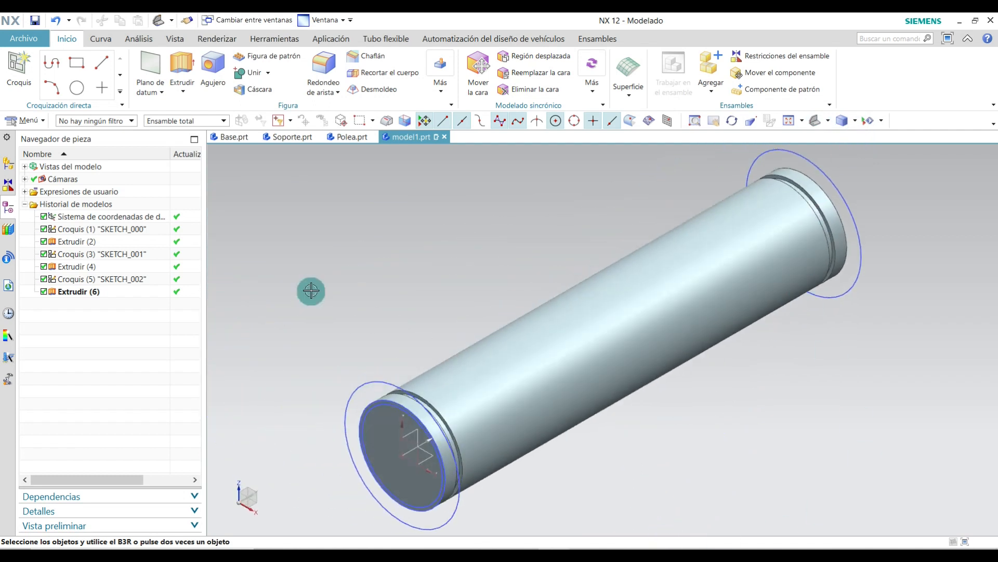
left_click(24, 38)
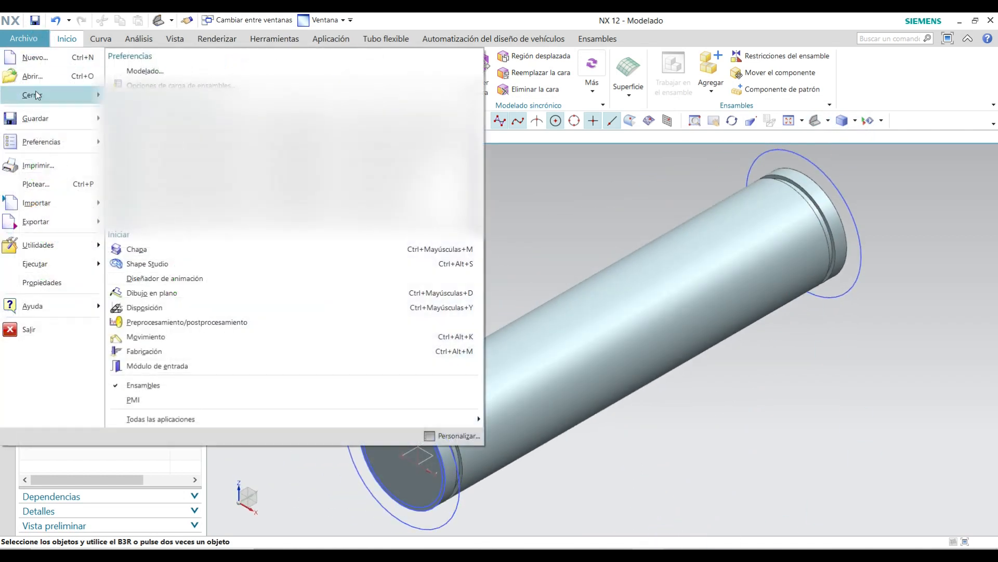
mouse_move(36, 126)
left_click(167, 133)
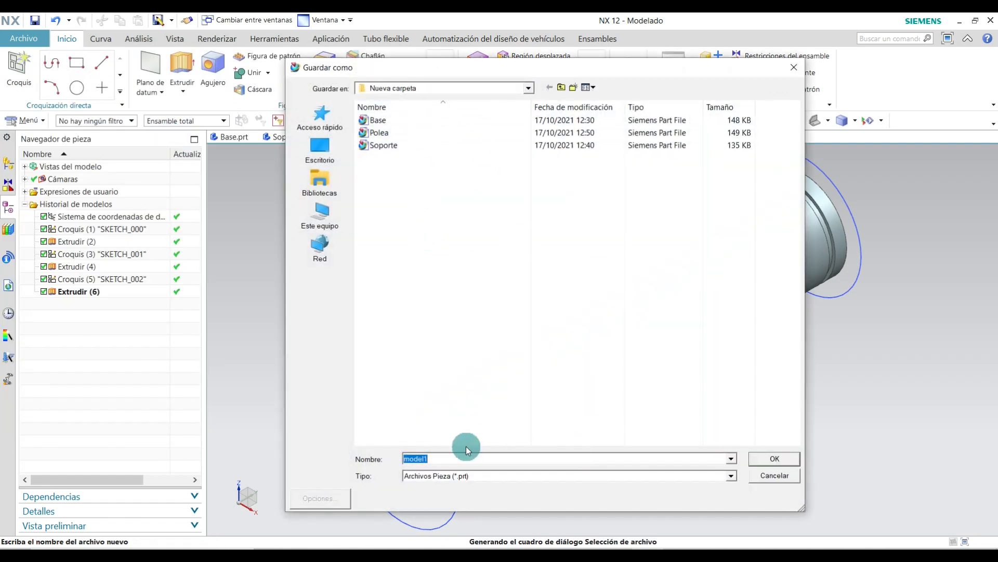
type("Eje")
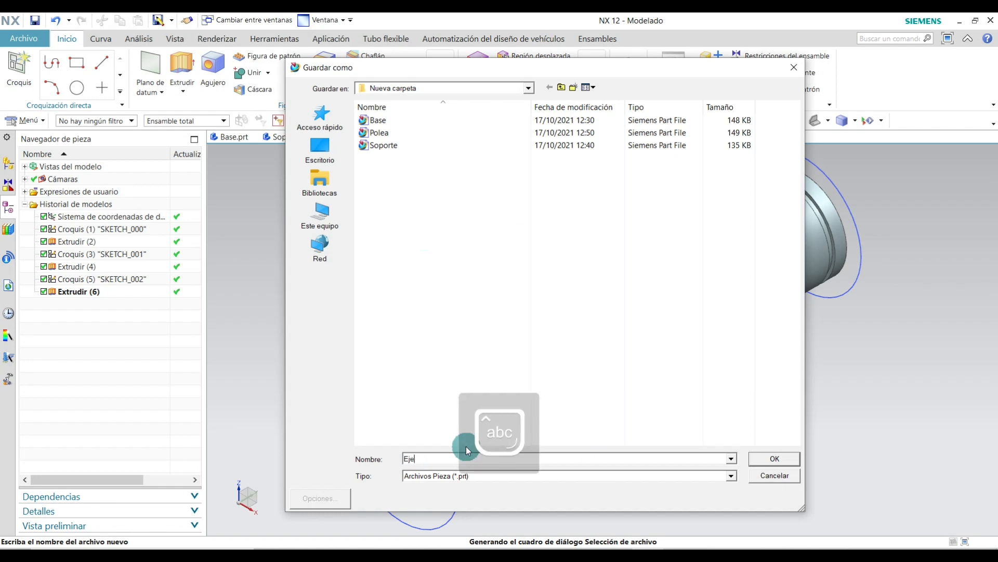
left_click(775, 458)
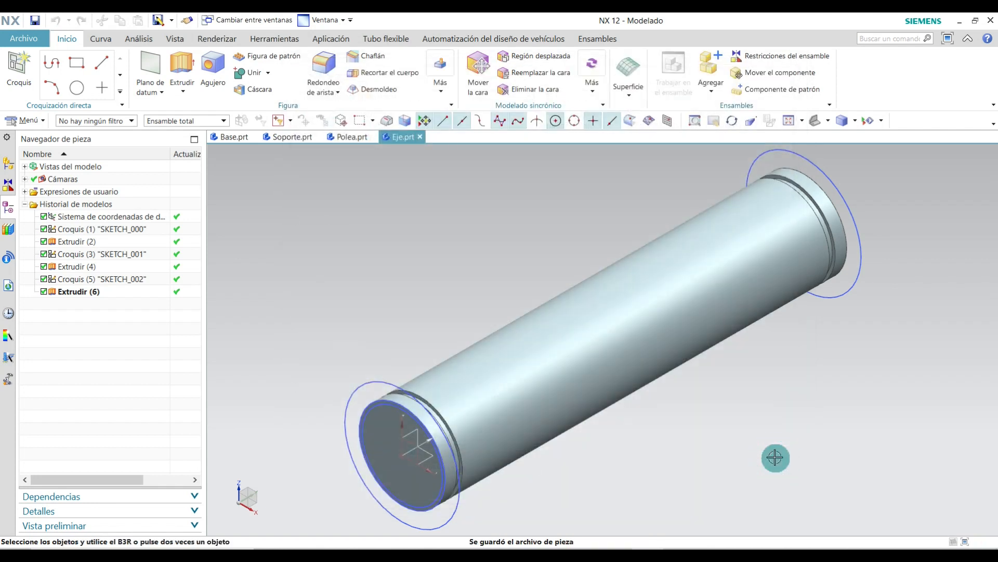
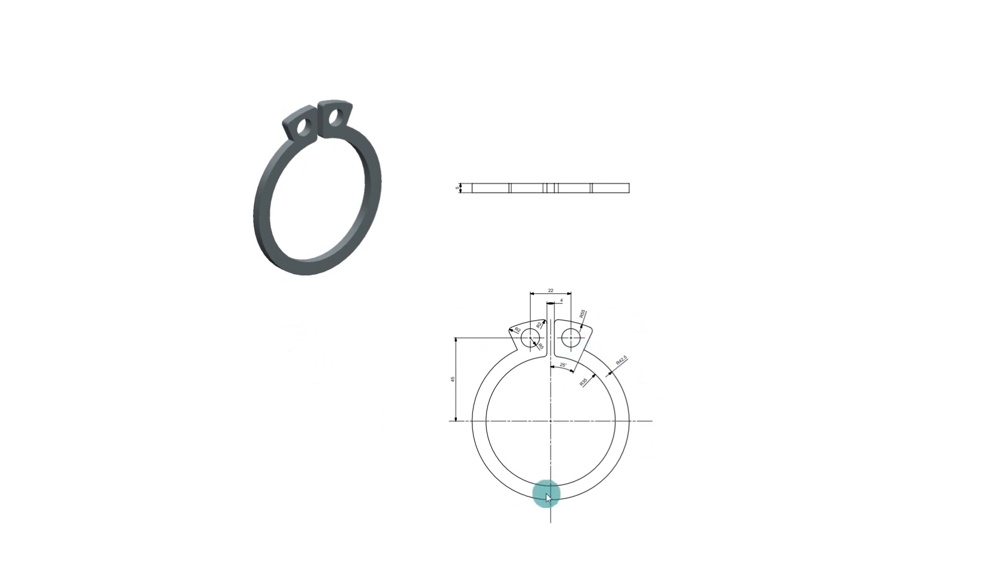
Check the retaining ring drawing, then switch back to NX and create a new millimetre part from the Modelo template.
scroll(544, 495, "up", 3)
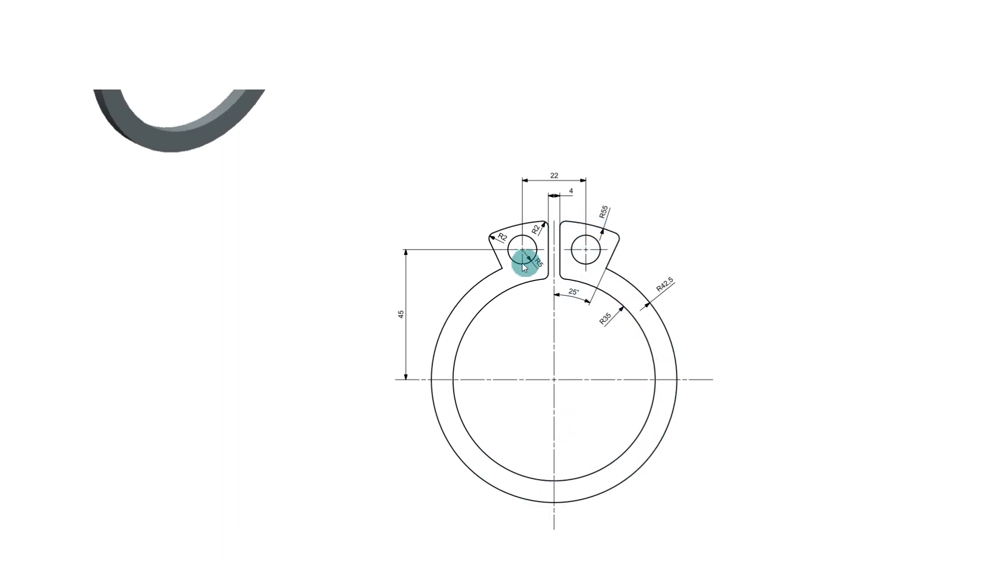
scroll(535, 373, "down", 3)
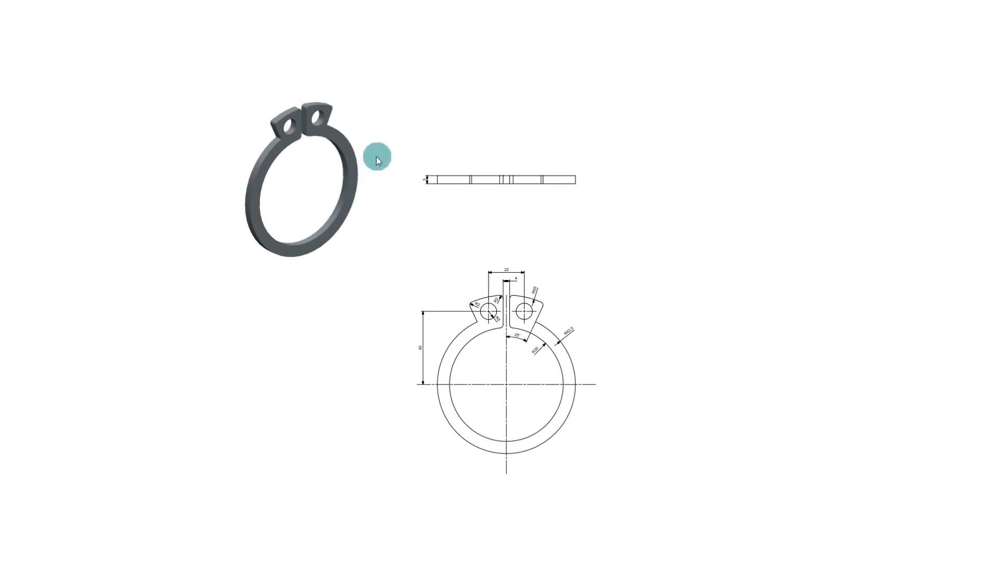
scroll(382, 162, "up", 1)
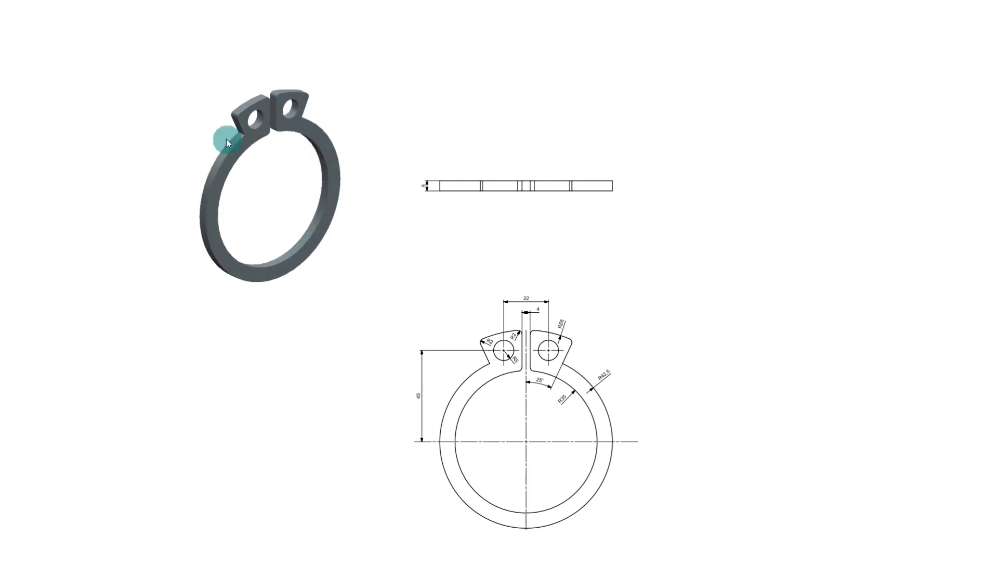
key("alt+Tab")
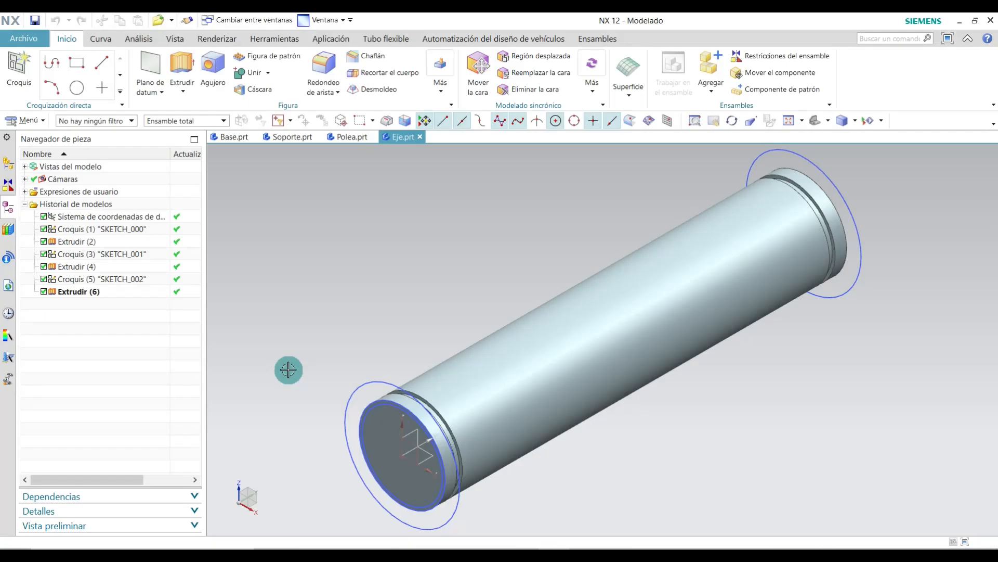
left_click(22, 39)
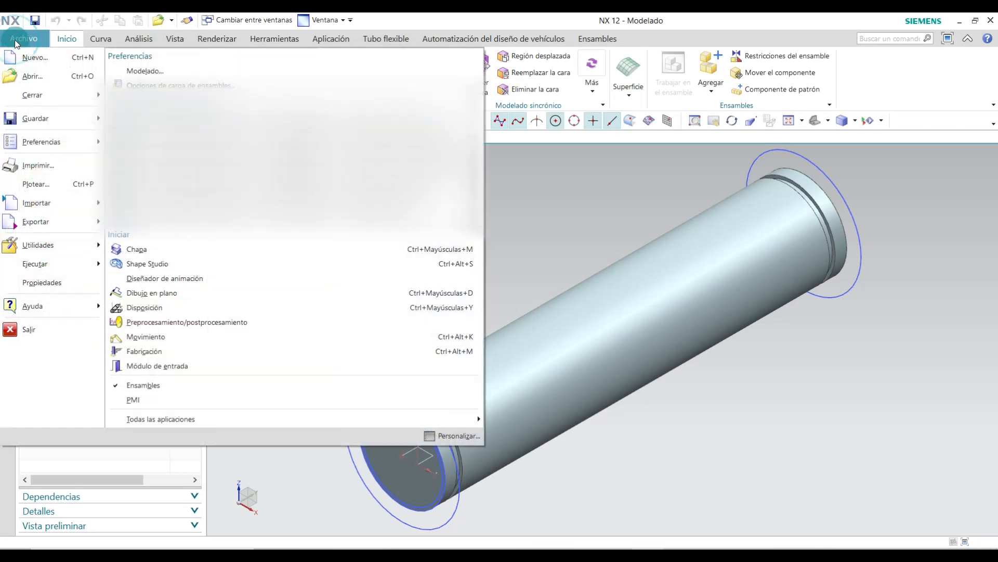
left_click(26, 63)
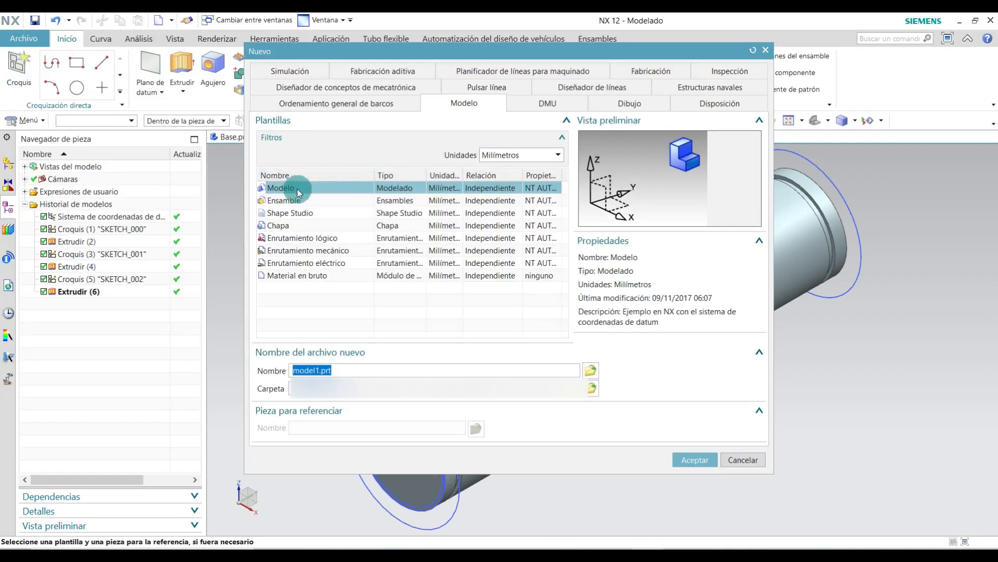
left_click(294, 188)
left_click(695, 459)
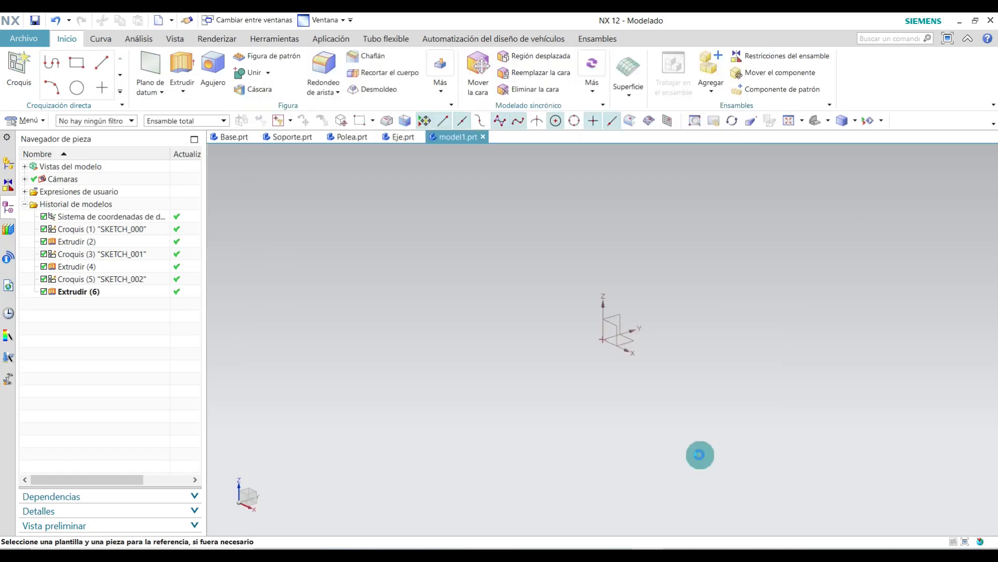
Start a sketch on the YZ datum plane and draw a 70 mm diameter circle centred on the origin.
left_click(27, 65)
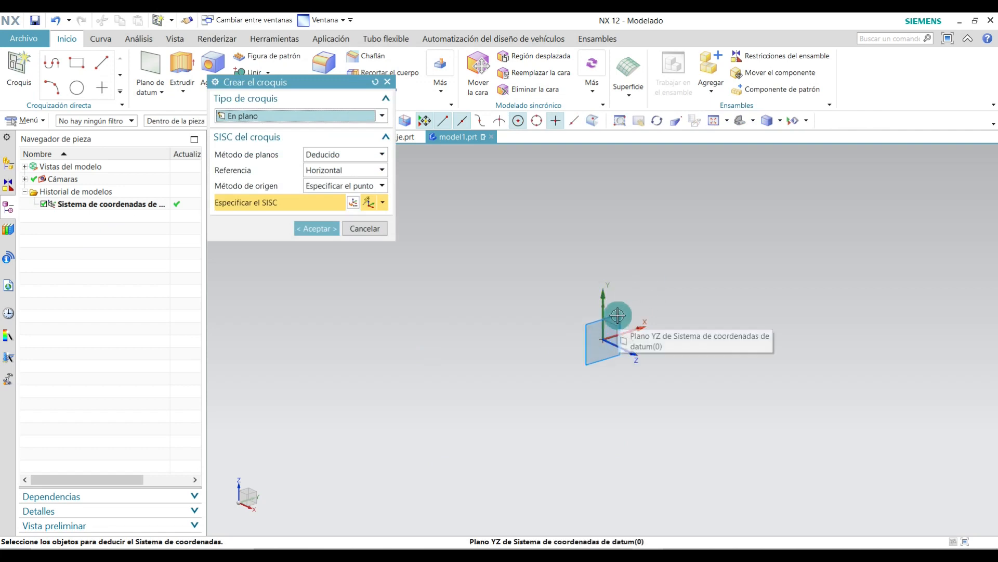
left_click(618, 316)
left_click(315, 230)
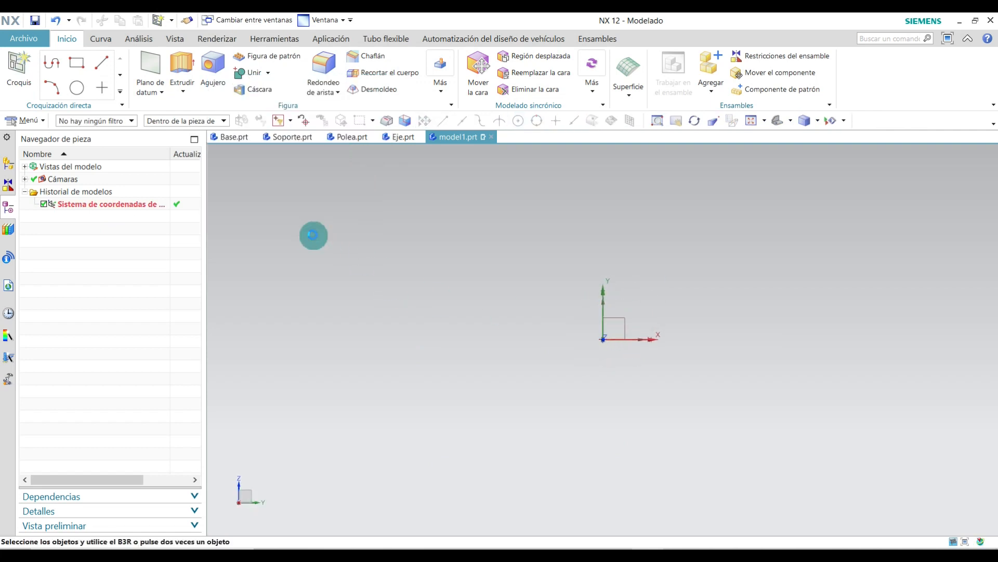
left_click(189, 63)
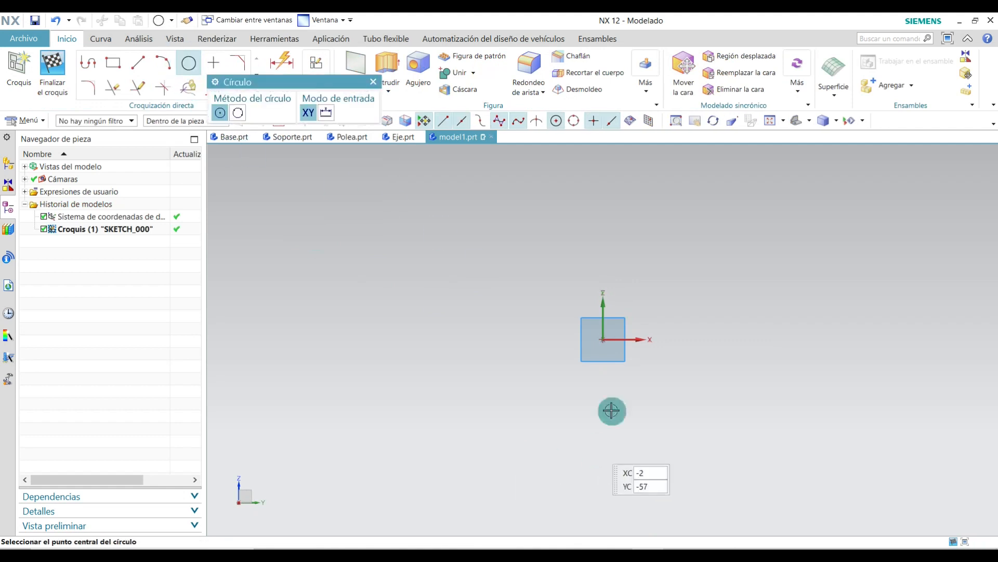
left_click(602, 343)
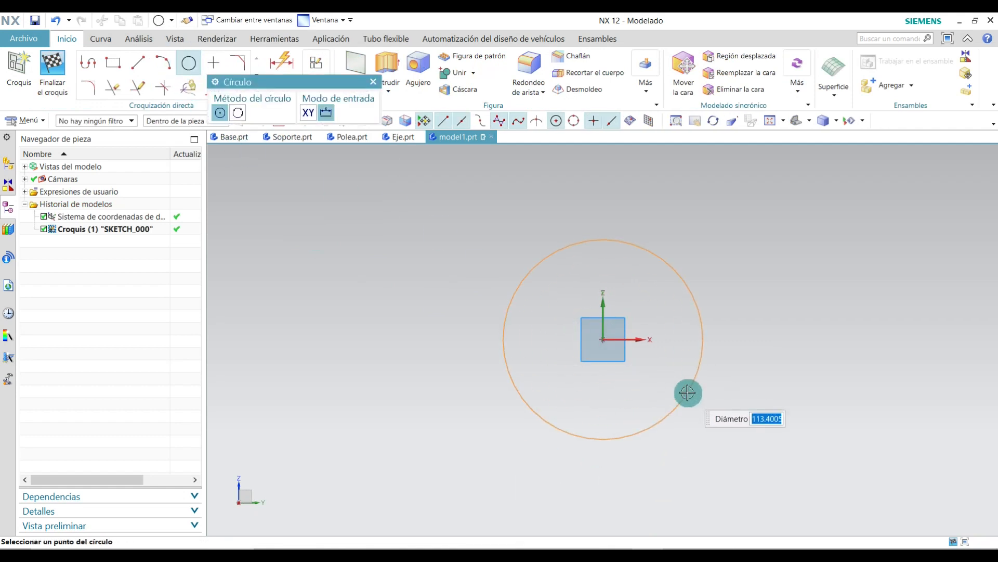
type("70")
key("Return")
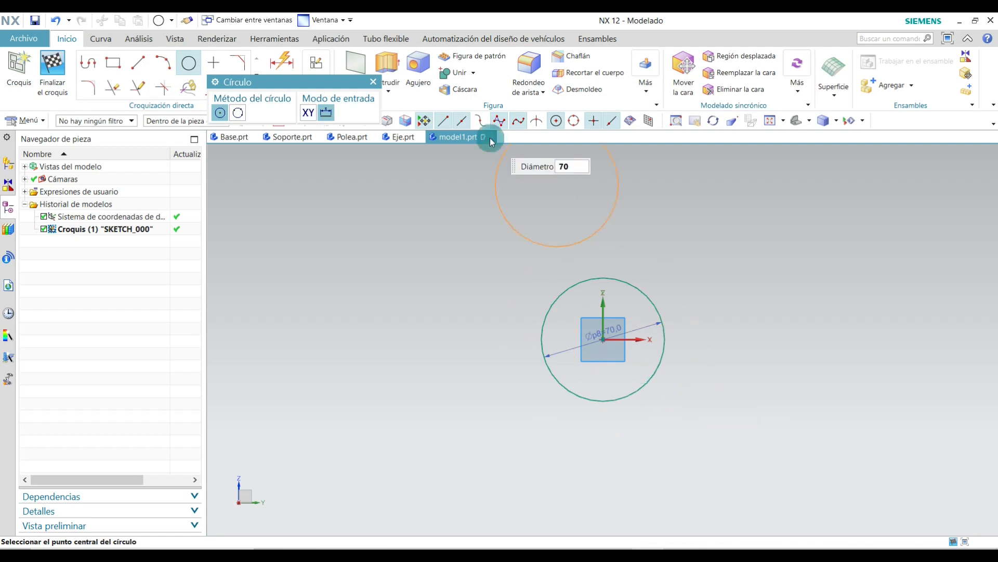
left_click(373, 82)
Add a concentric 80 mm diameter circle around the 70 mm circle.
scroll(654, 405, "up", 3)
scroll(575, 259, "down", 1)
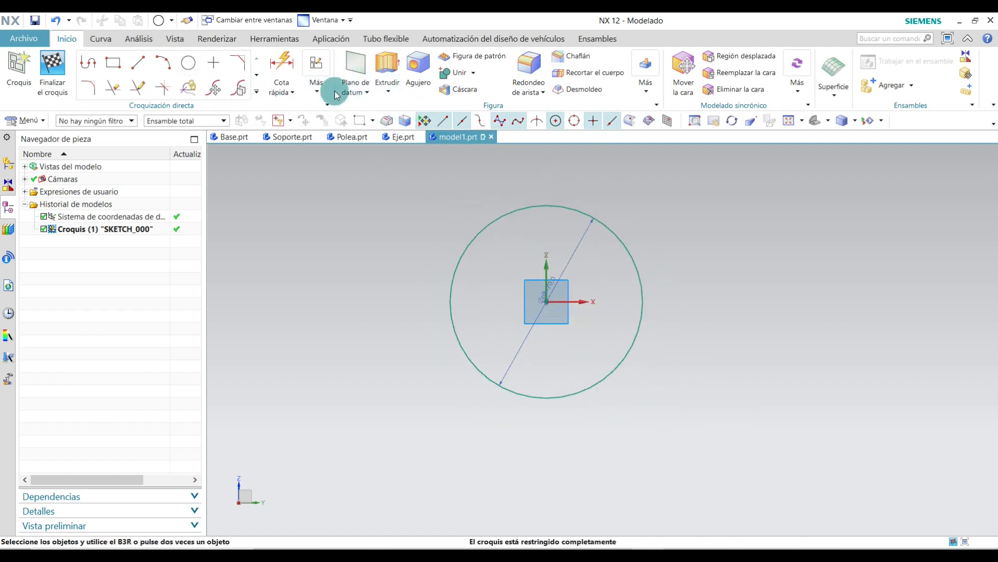
left_click(188, 62)
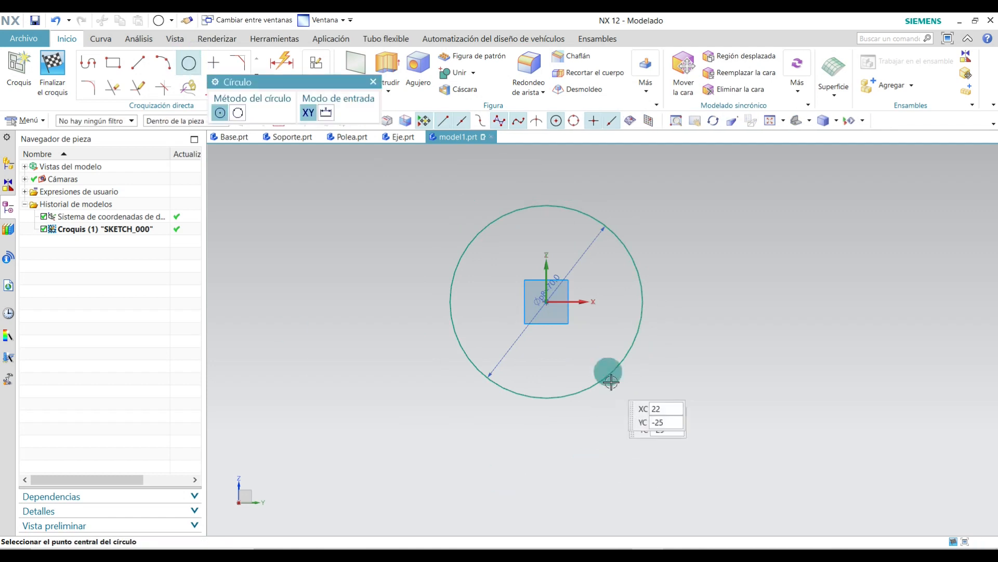
left_click(546, 302)
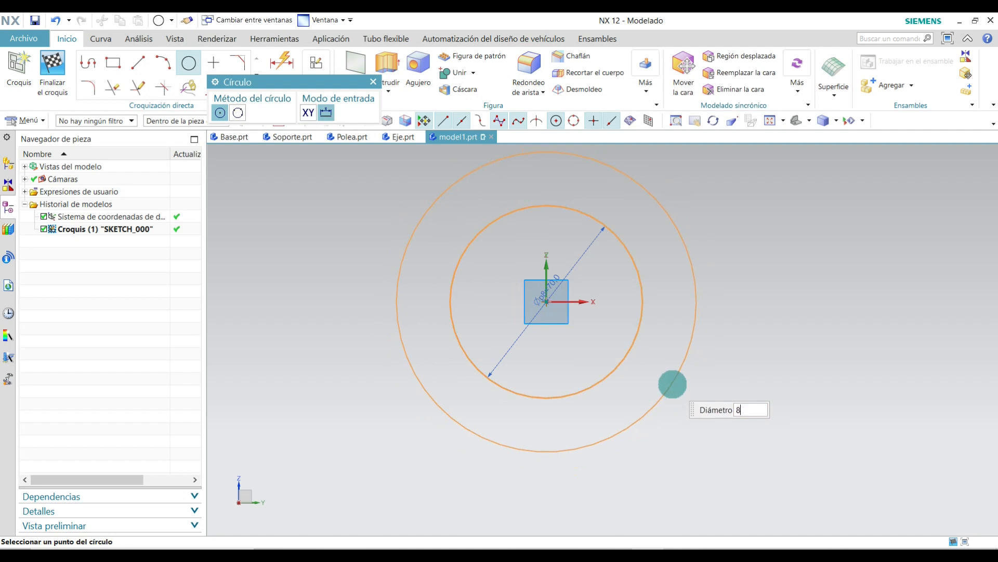
left_click(673, 384)
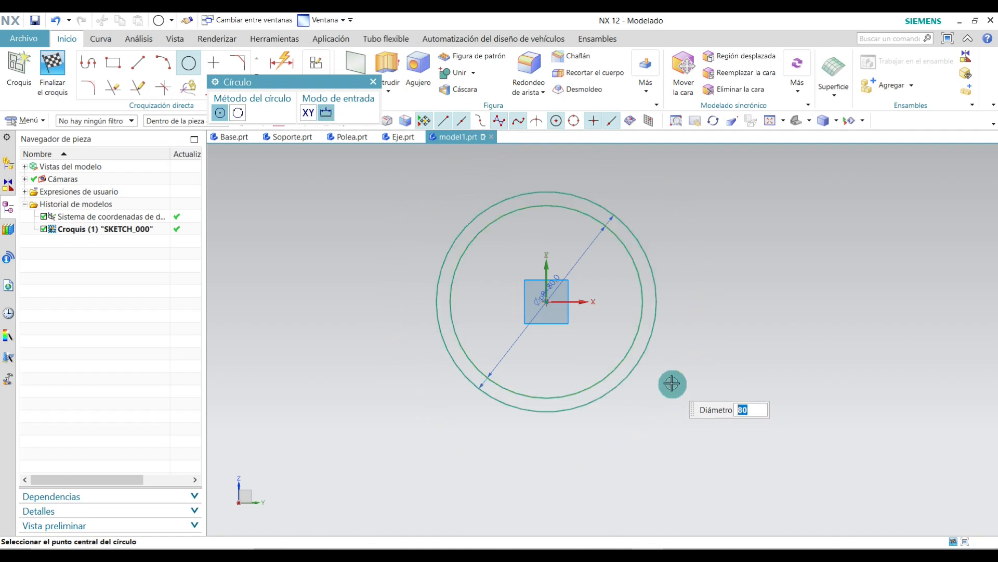
left_click(373, 81)
Draw a vertical line about 51 mm long from the origin up past the outer circle.
middle_click_drag(552, 286, 544, 320, "shift")
scroll(524, 275, "up", 1)
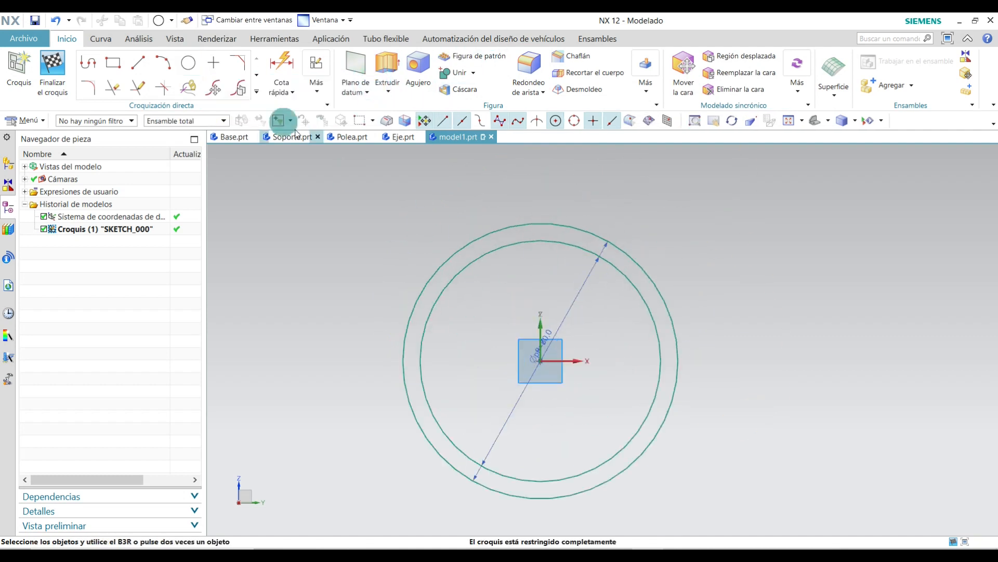
left_click(142, 69)
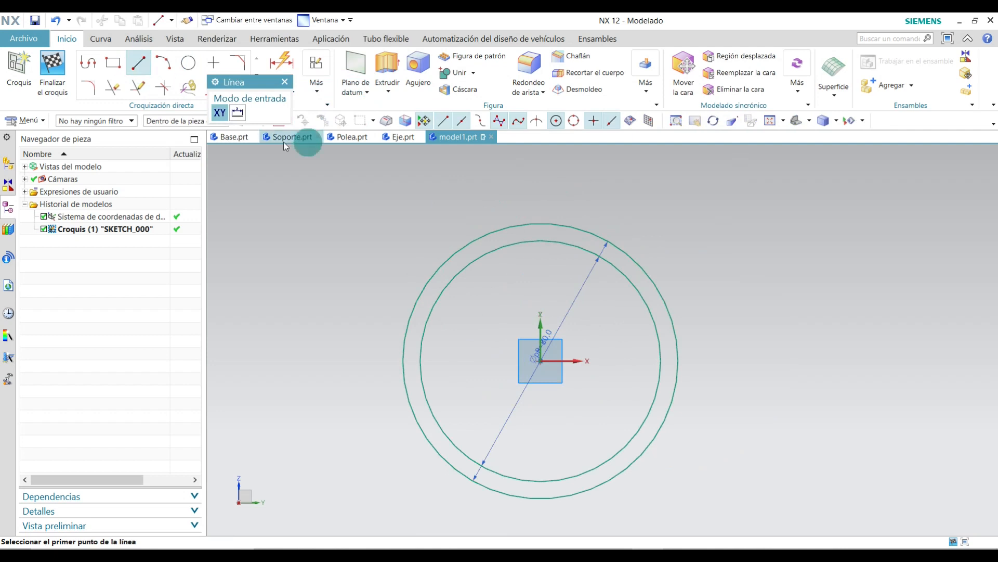
left_click(541, 361)
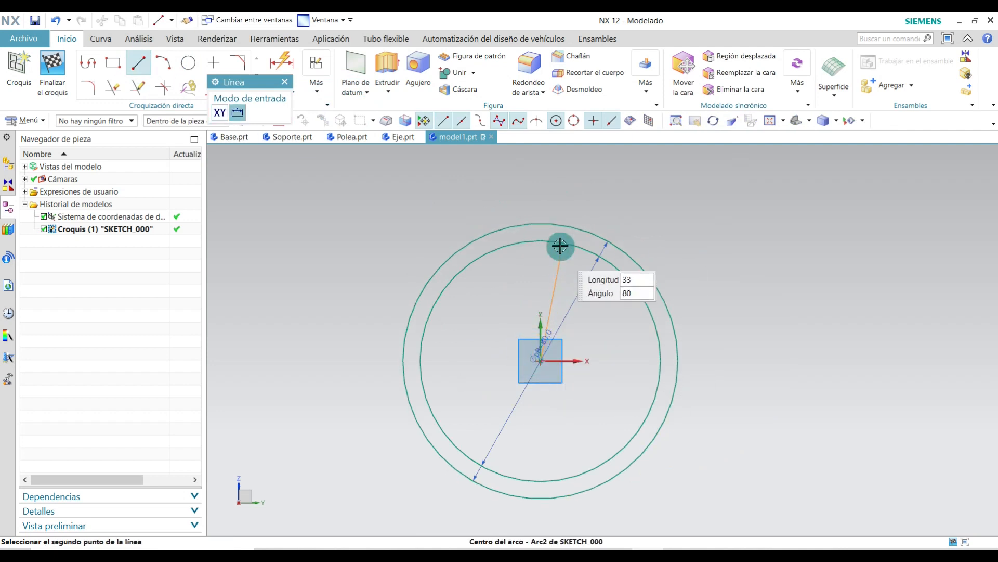
left_click(543, 185)
Draw two 2 mm horizontal lines from the upper end of the vertical centre line, one towards each side.
scroll(550, 190, "up", 4)
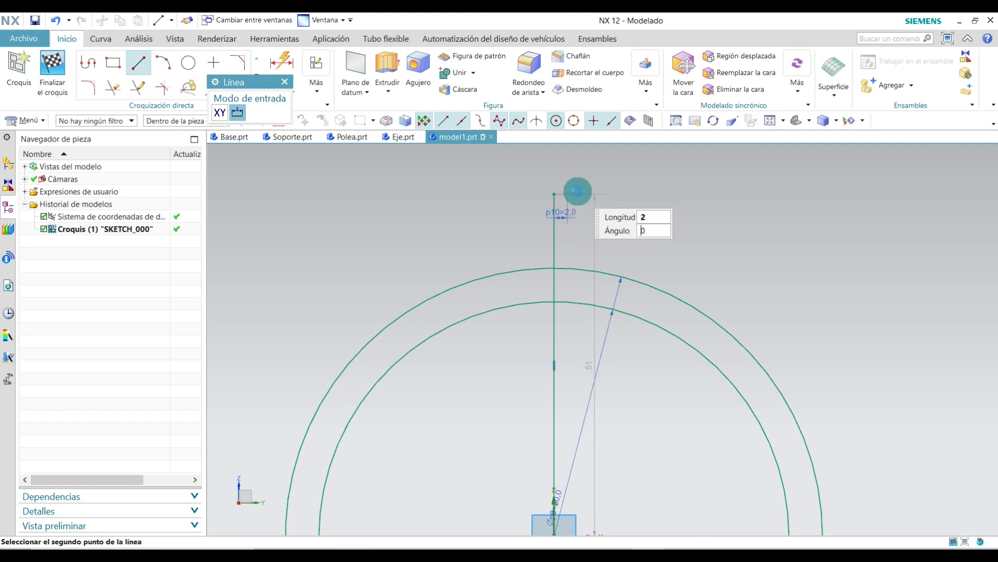
left_click(577, 191)
scroll(588, 185, "down", 3)
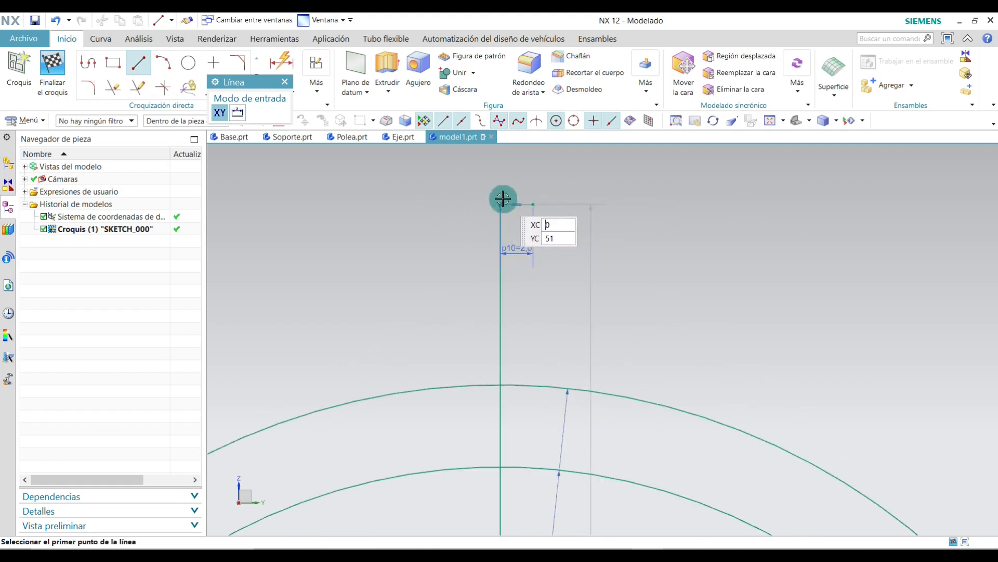
left_click(500, 204)
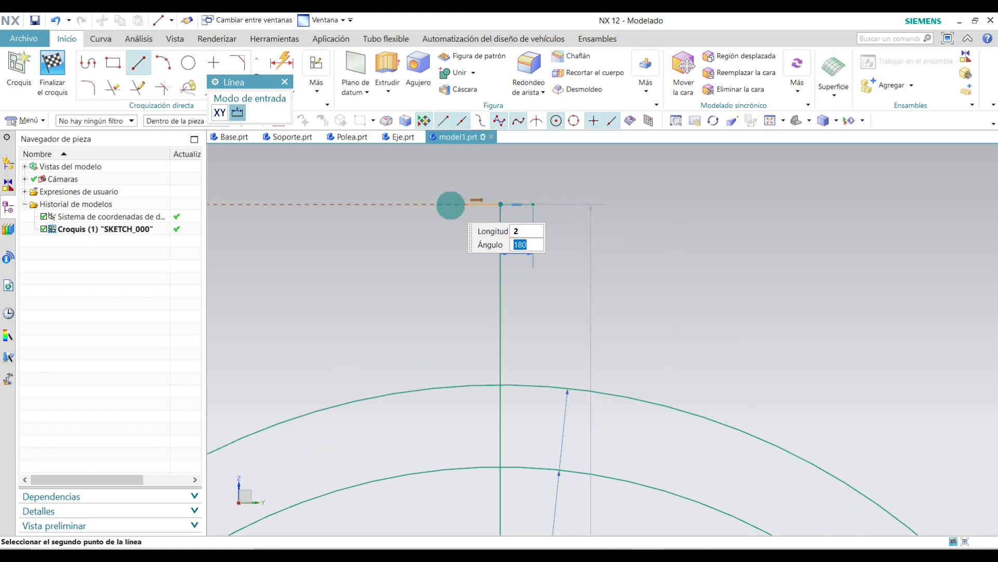
key("Return")
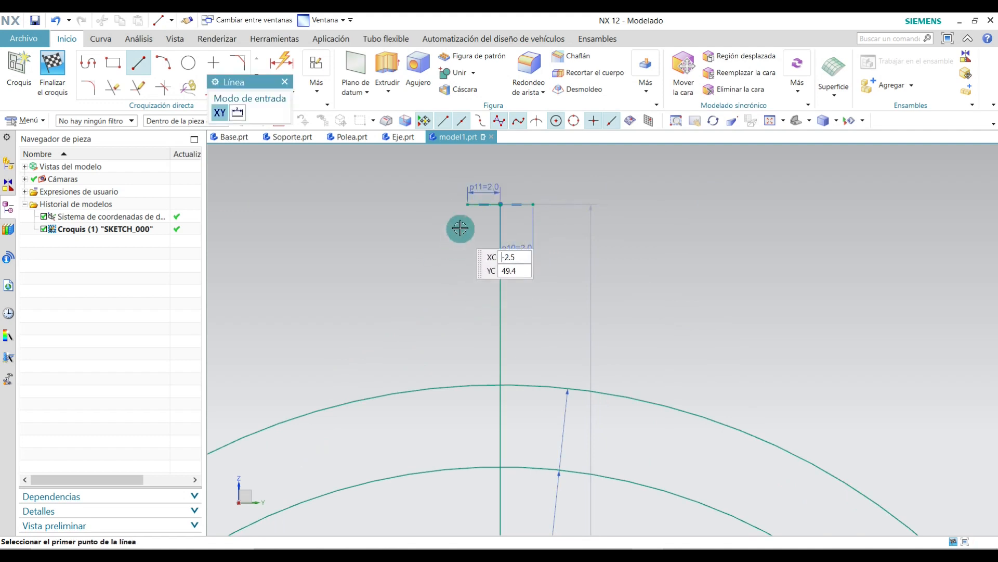
Draw a vertical line about 19 mm long down from each outer end of the short horizontal lines, past the inner circle.
left_click(466, 206)
scroll(466, 206, "up", 2)
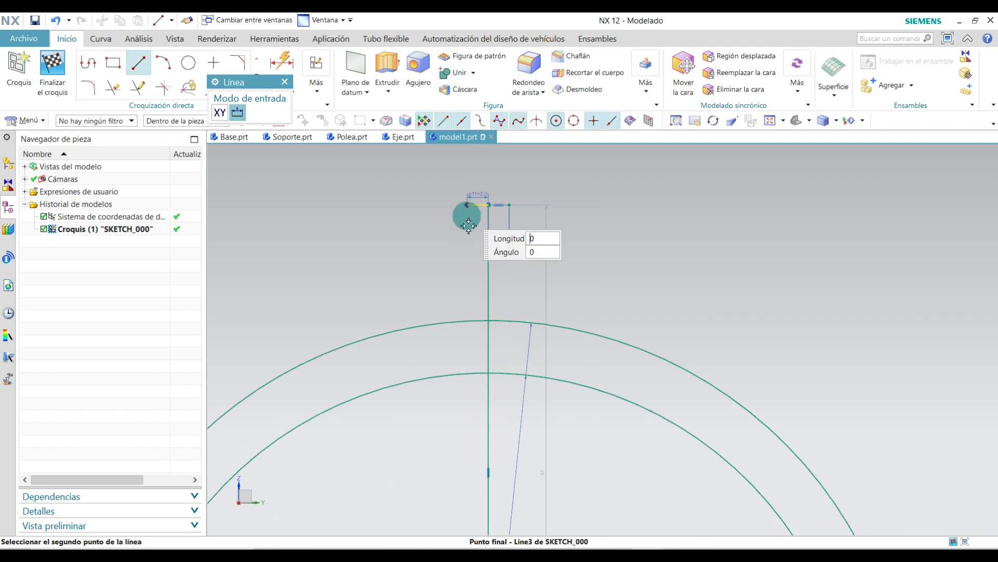
left_click(467, 404)
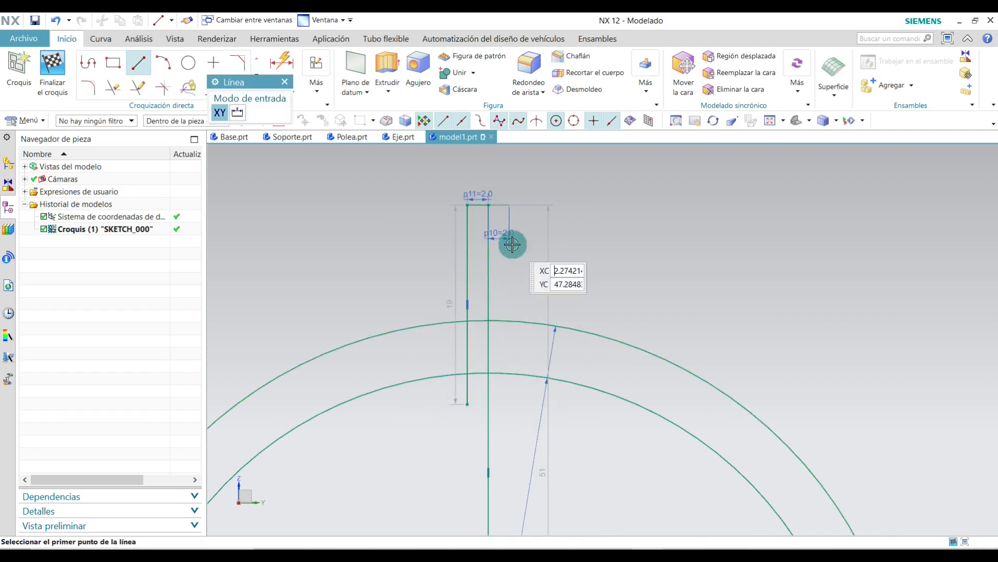
left_click(509, 201)
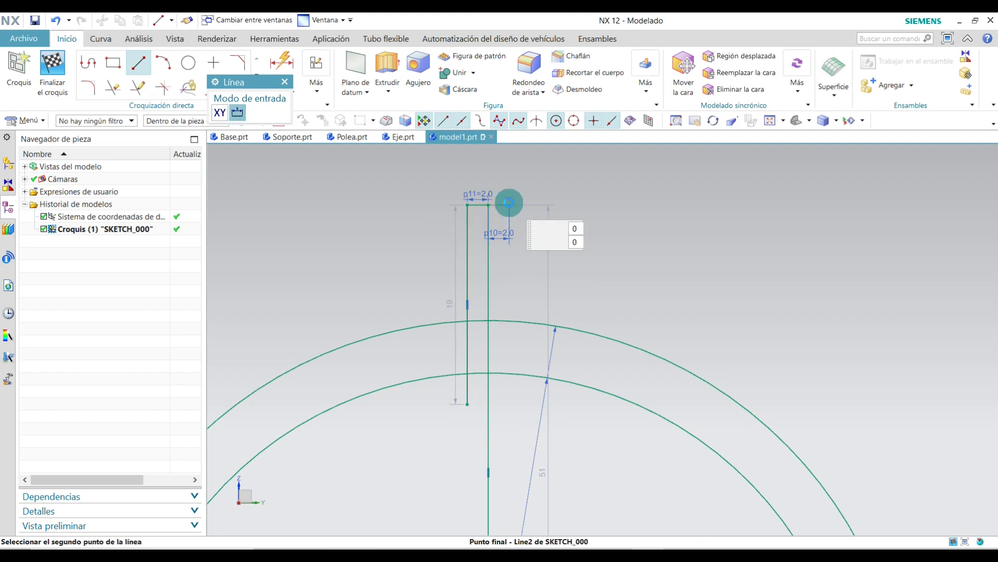
left_click(500, 404)
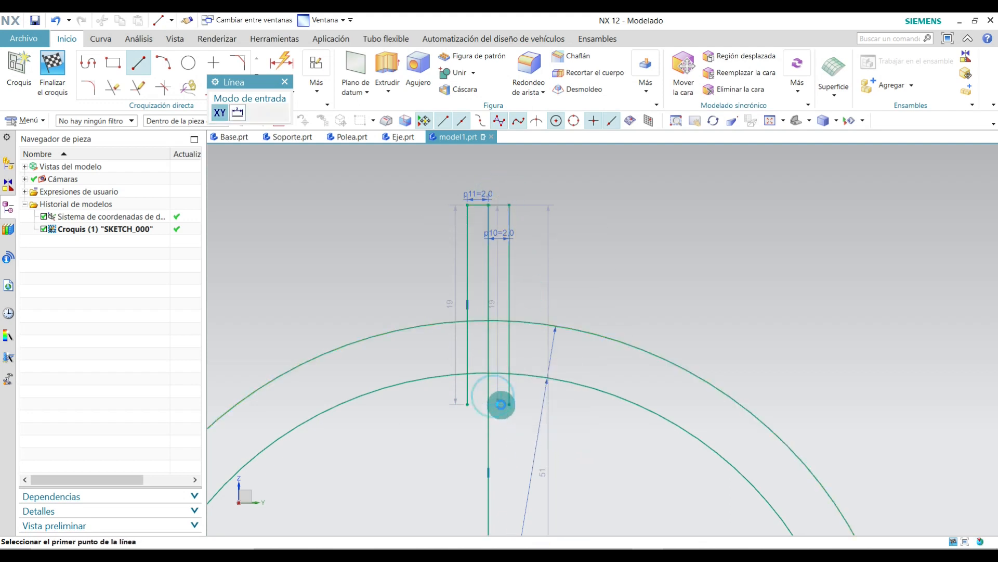
left_click(285, 81)
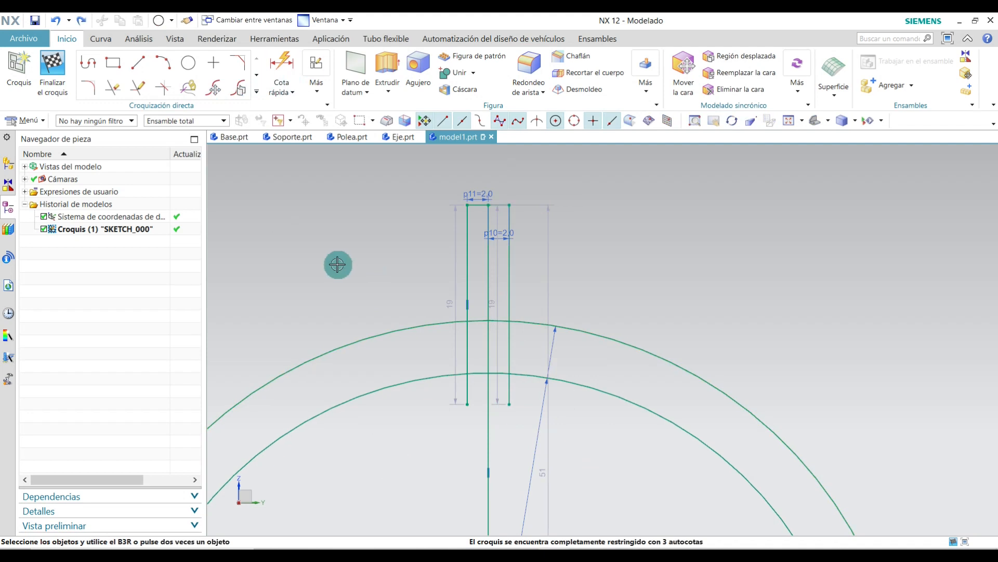
Draw two 10 mm diameter circles above the ring, one on each side of the vertical lines and about 4.5 mm below their upper ends.
left_click(192, 64)
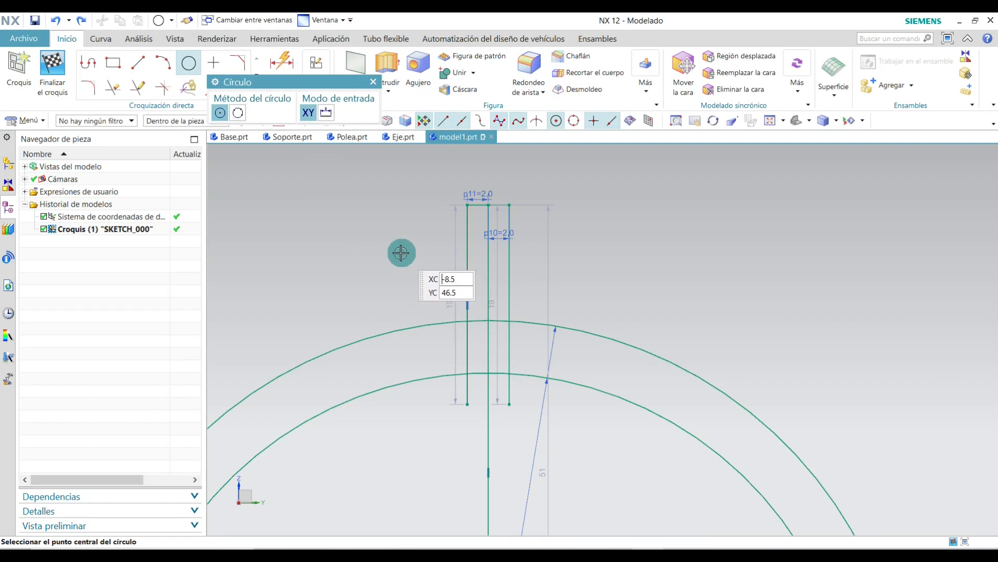
left_click(394, 252)
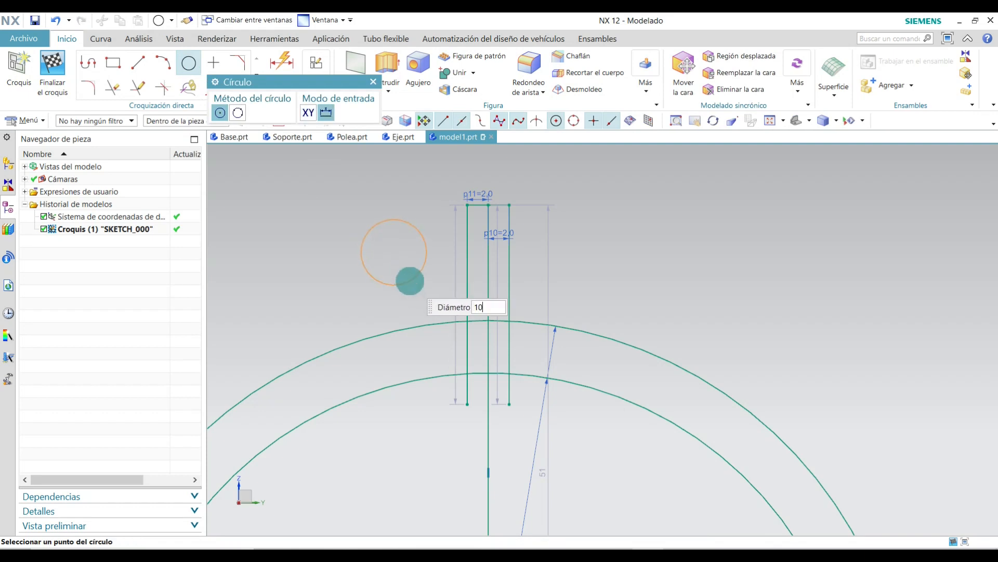
key("Return")
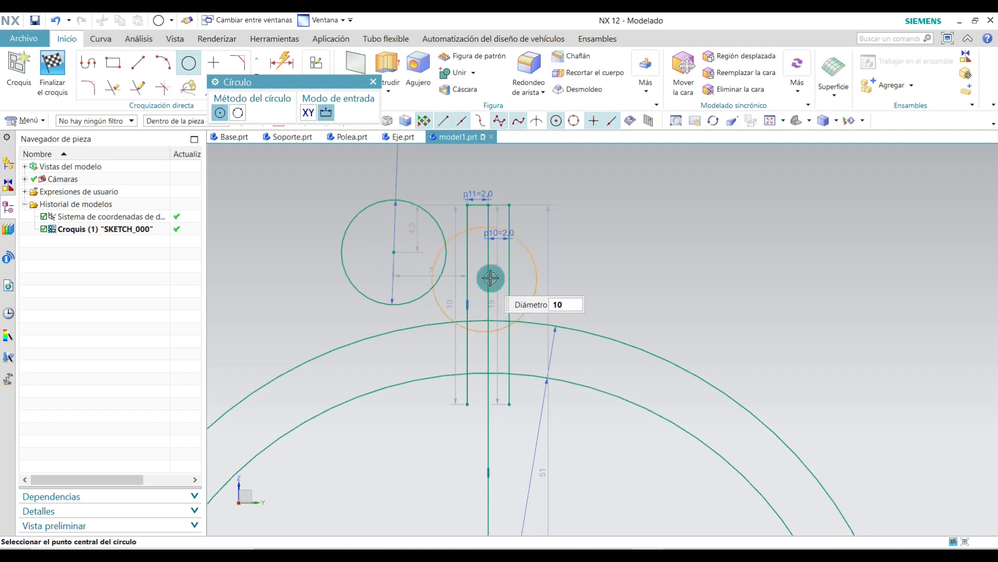
left_click(596, 254)
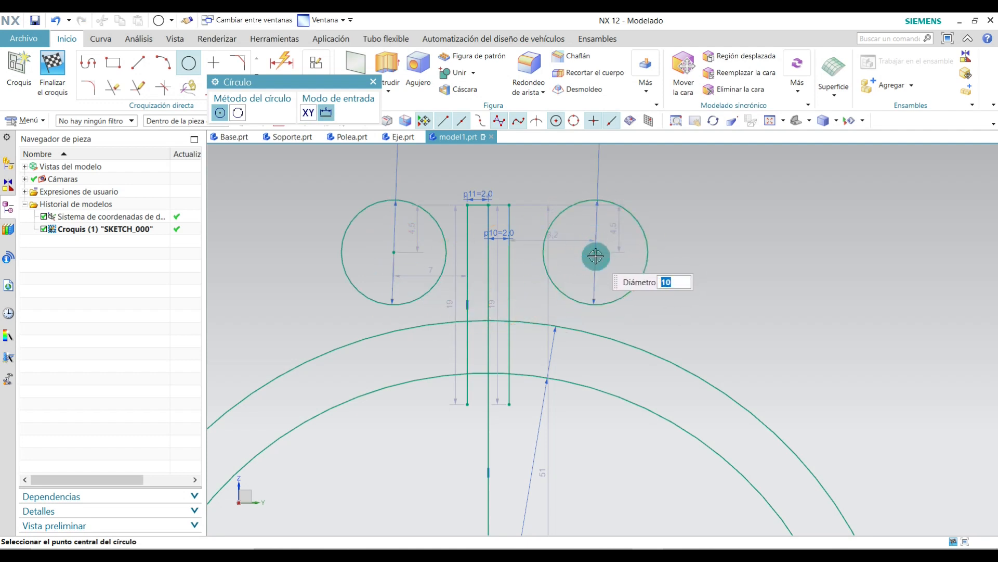
Dimension the vertical distance from the left small circle's centre to the sketch origin and set it to 45 mm.
left_click(373, 82)
scroll(603, 209, "down", 5)
middle_click_drag(599, 162, 574, 248, "shift")
scroll(573, 248, "up", 4)
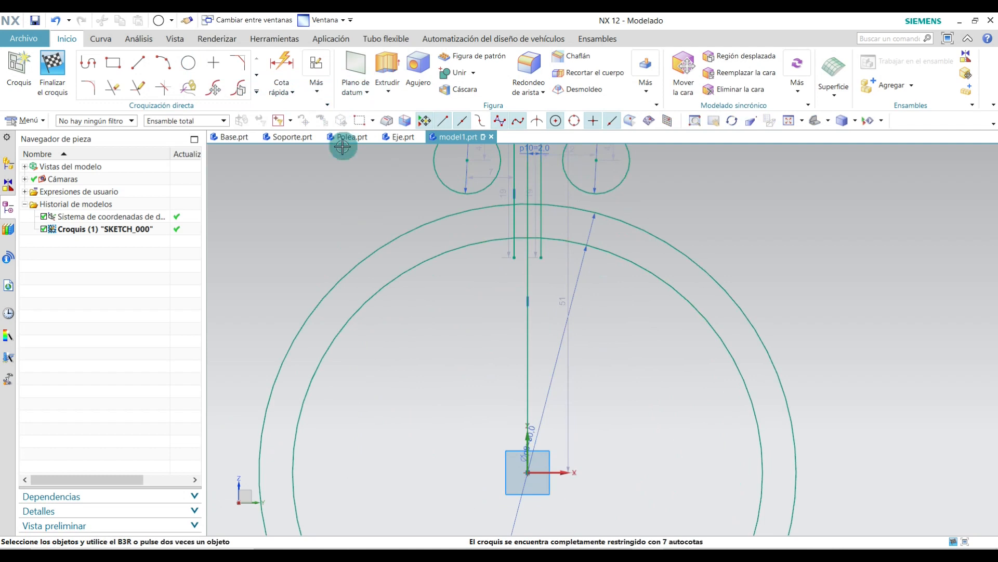
left_click(284, 84)
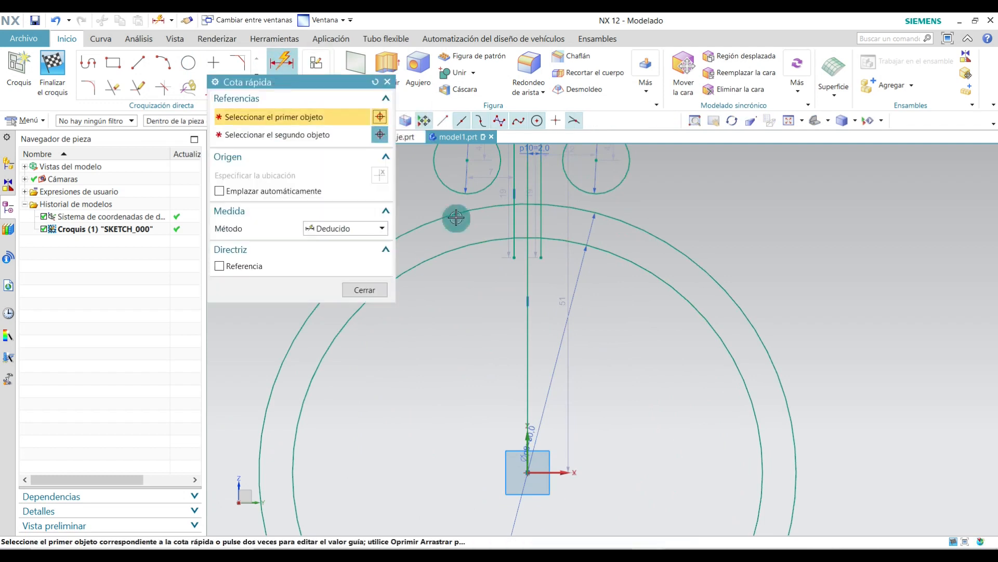
left_click(466, 161)
left_click(528, 471)
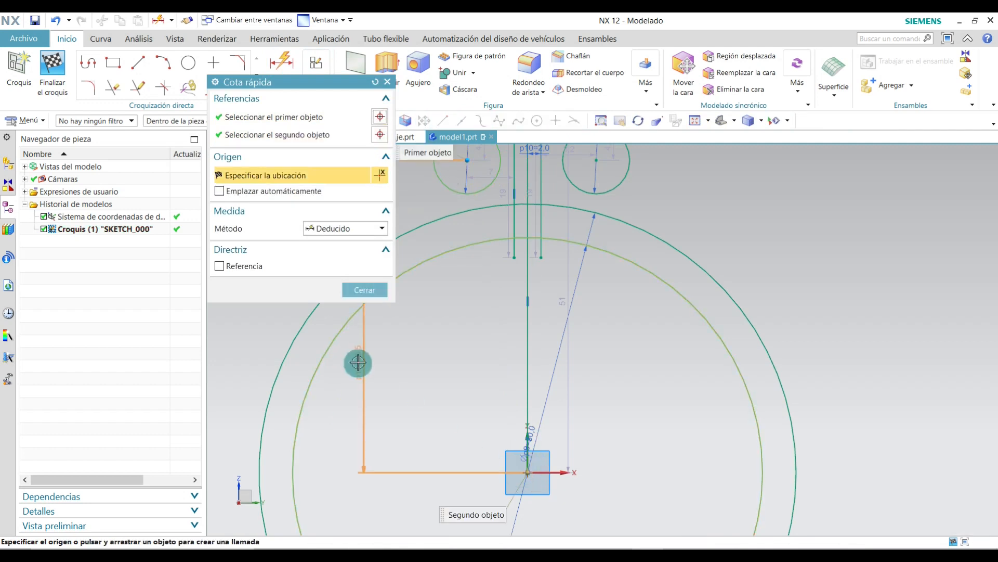
left_click(358, 361)
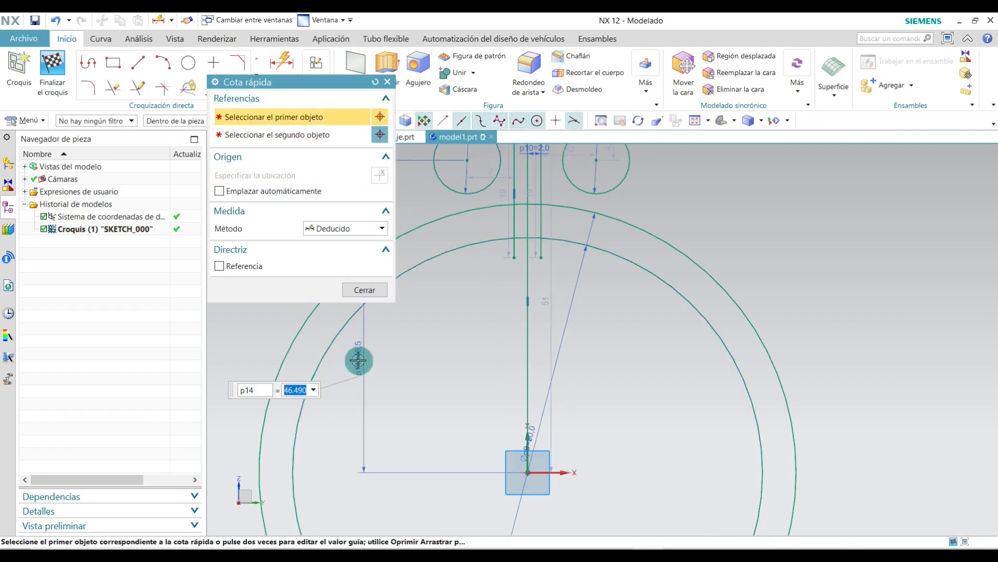
type("45")
key("Return")
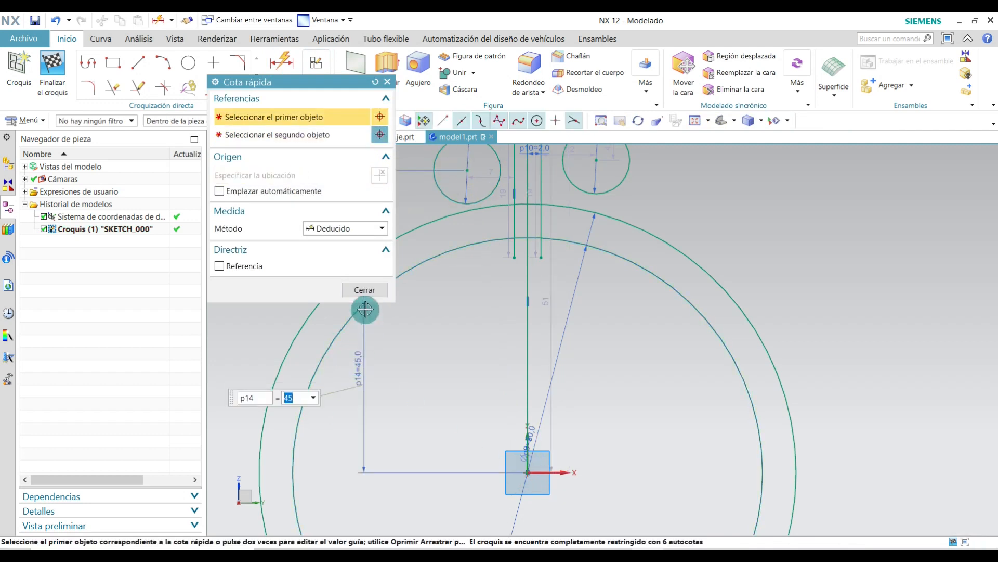
left_click(365, 290)
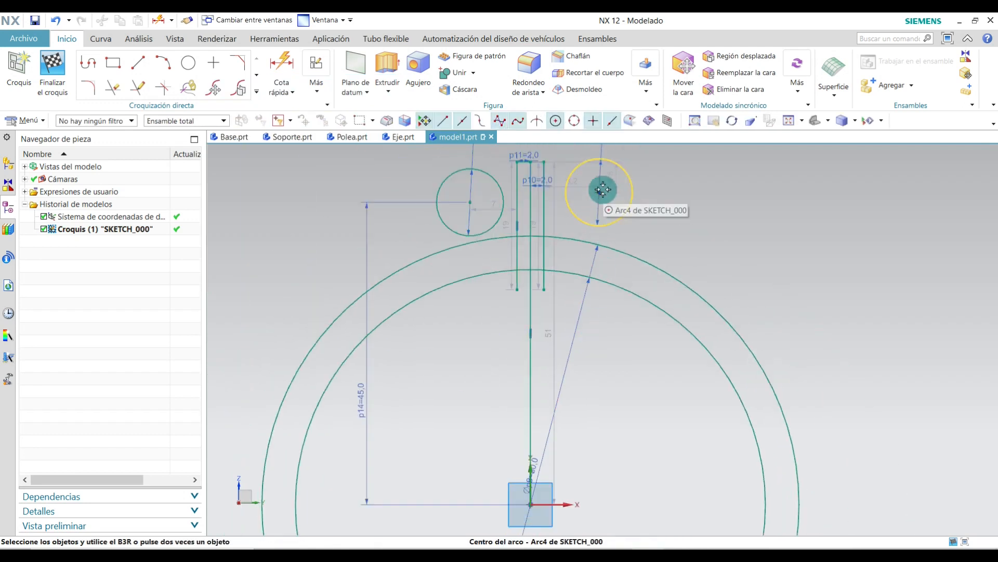
Dimension the vertical distance from the right small circle's centre to the sketch origin and set it to 45 mm.
left_click(281, 65)
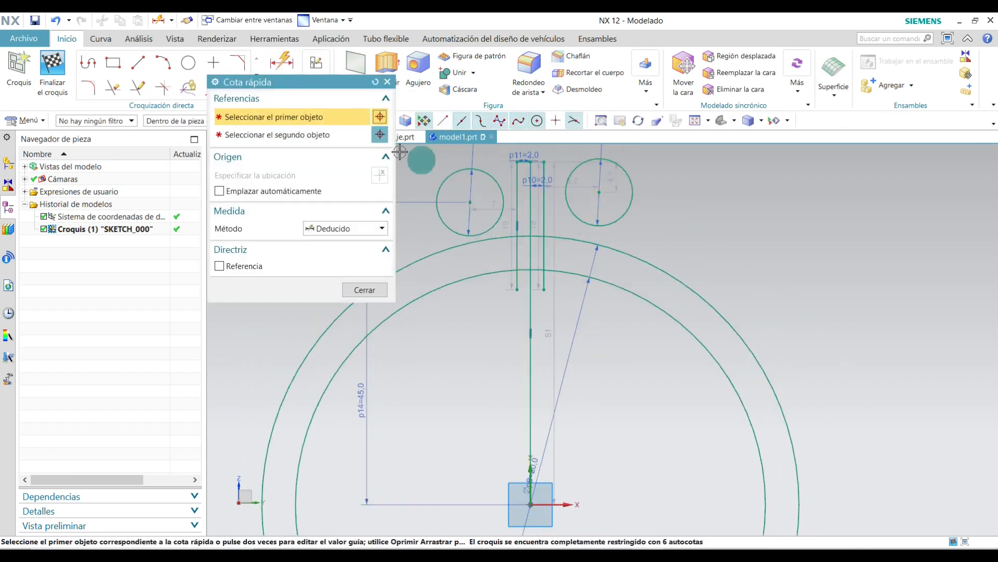
left_click(600, 193)
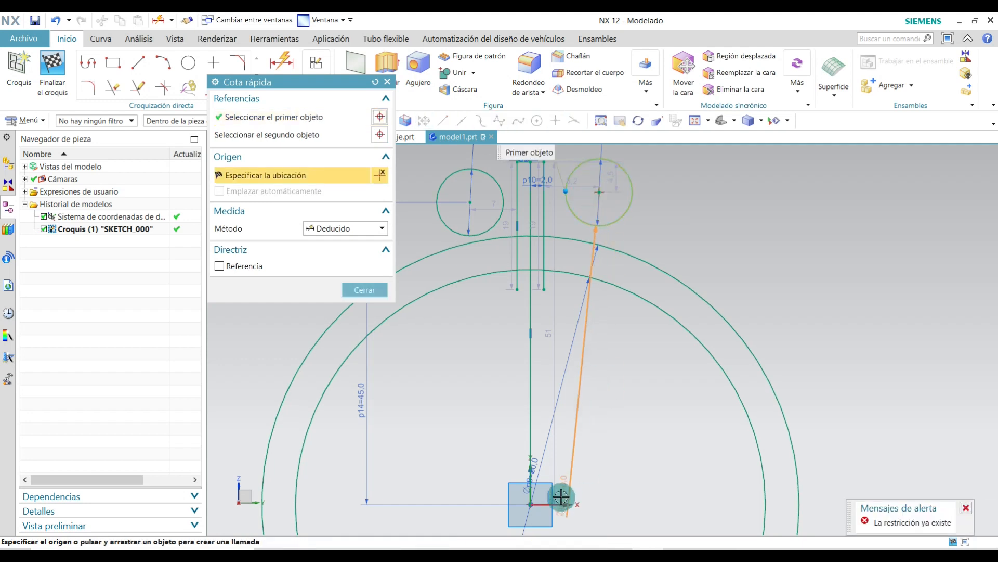
left_click(530, 502)
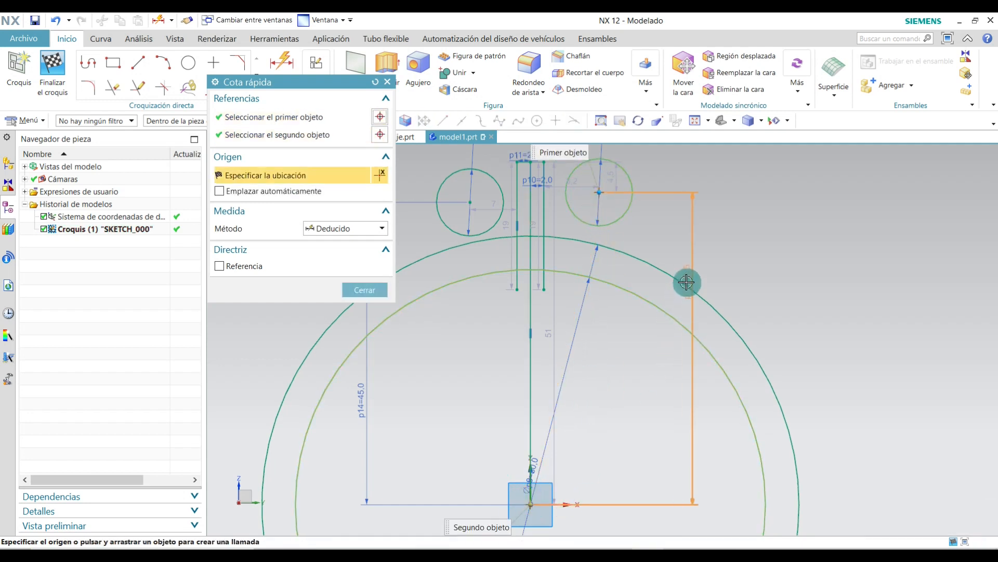
left_click(706, 251)
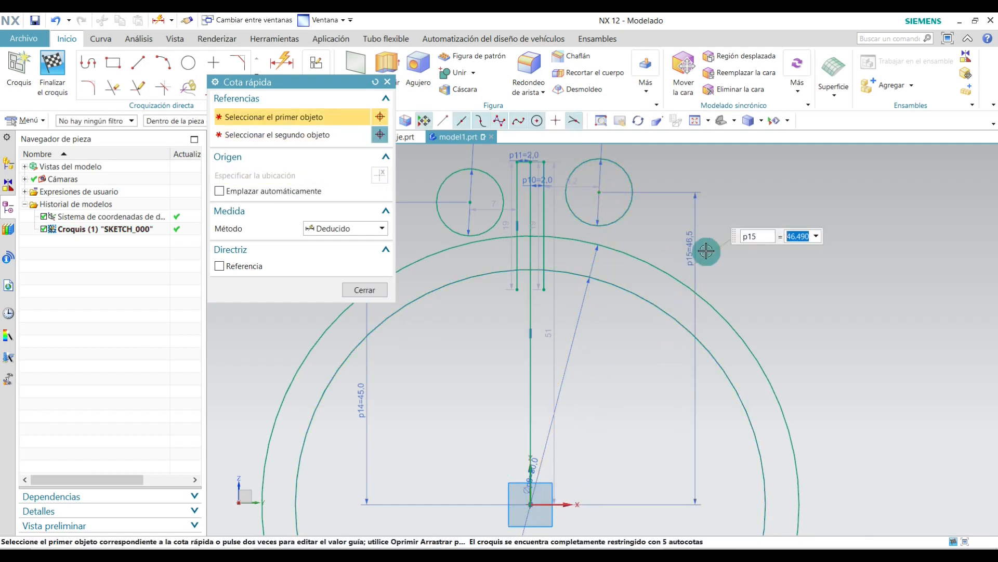
type("45")
key("Return")
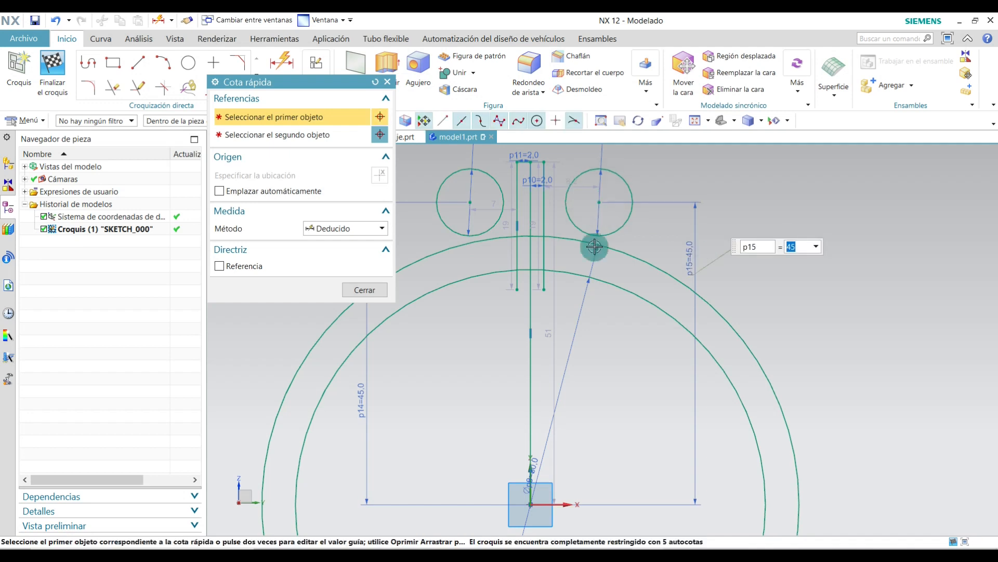
left_click(381, 295)
Dimension the horizontal distance between the centres of the two small circles and set it to 22 mm.
middle_click_drag(403, 491, 426, 484, "shift")
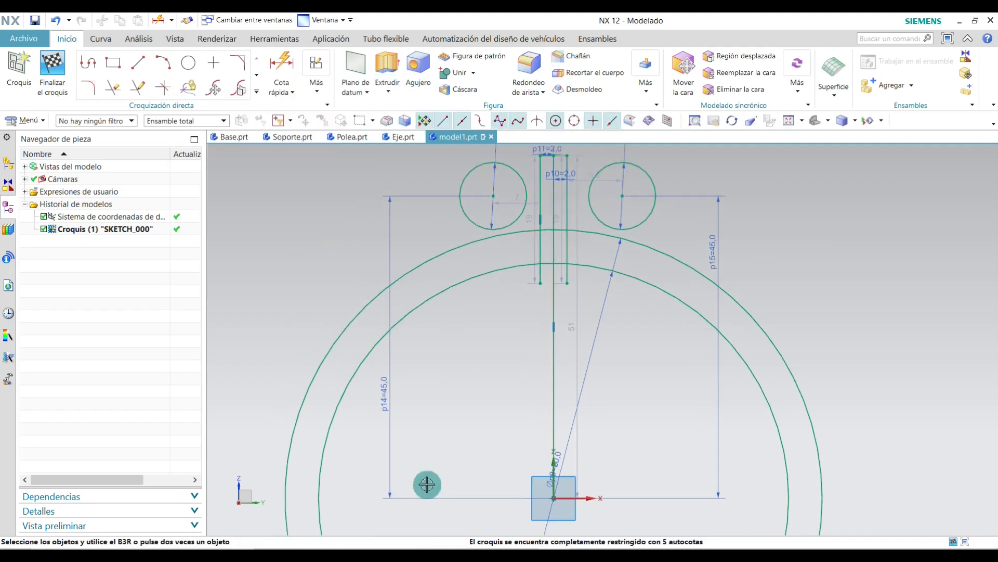
scroll(489, 348, "down", 3)
scroll(528, 229, "up", 3)
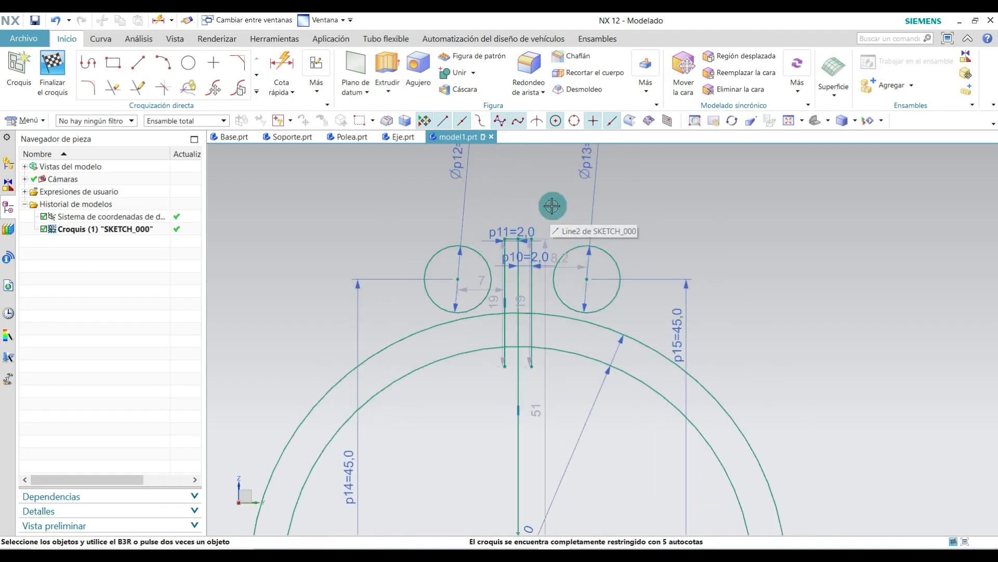
left_click(282, 65)
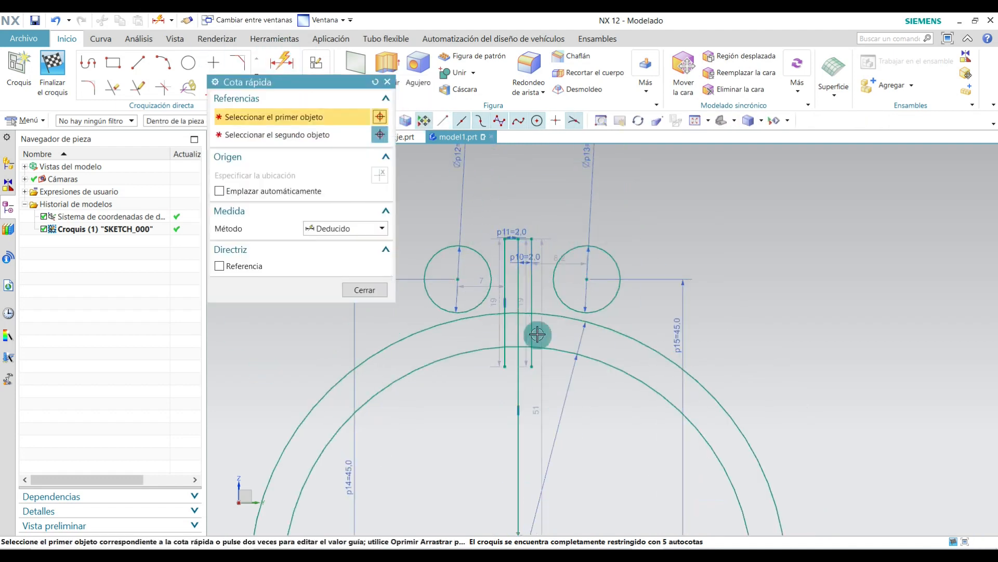
left_click(483, 262)
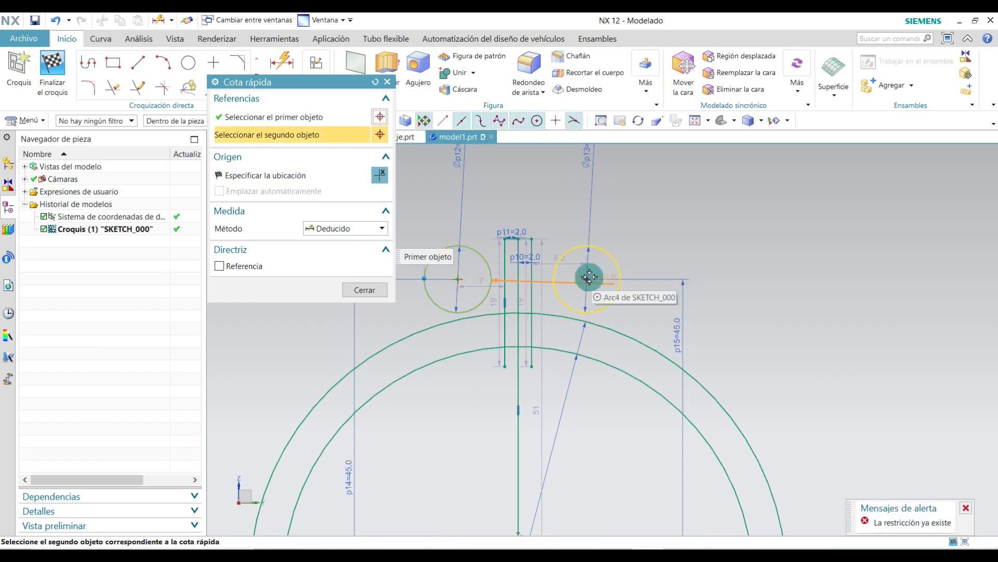
left_click(593, 279)
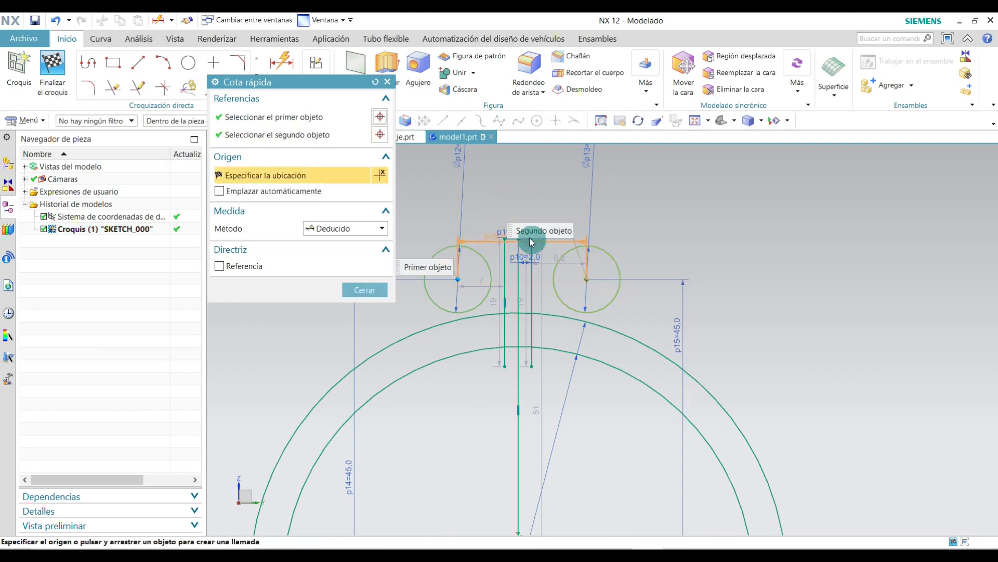
left_click(521, 177)
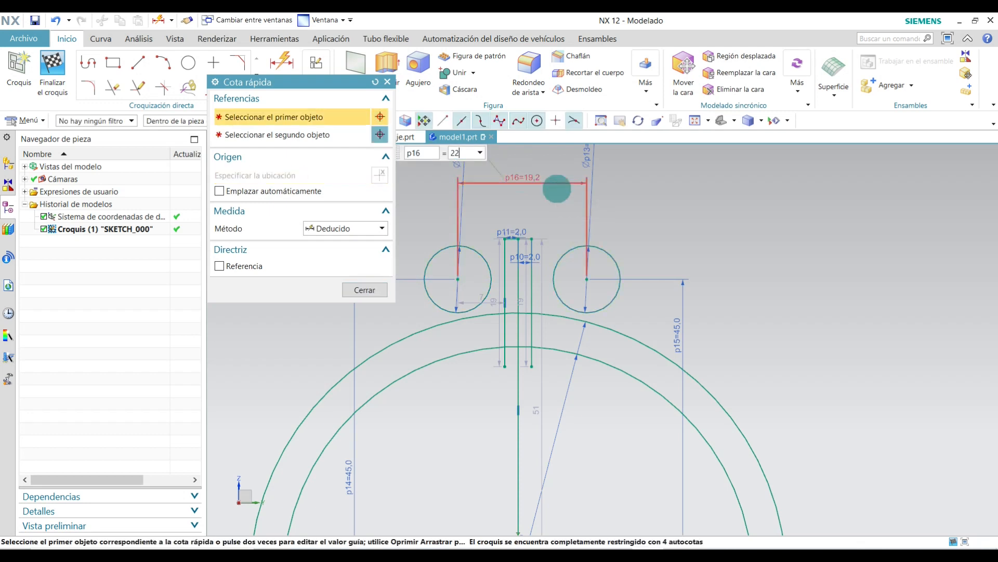
key("Return")
left_click(370, 289)
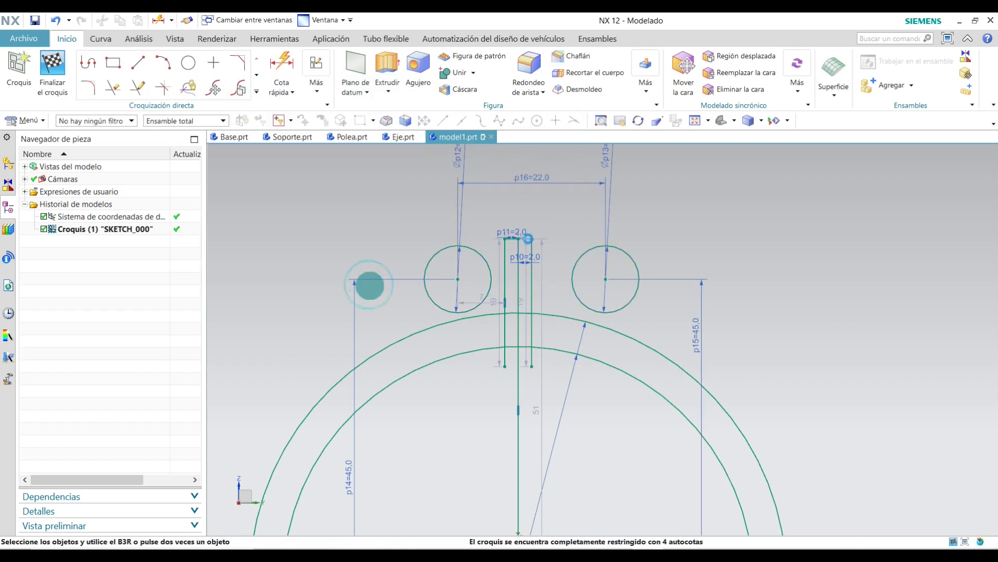
Dimension the horizontal distance from the vertical centre line to the right small circle's centre and set it to 11 mm.
left_click(286, 63)
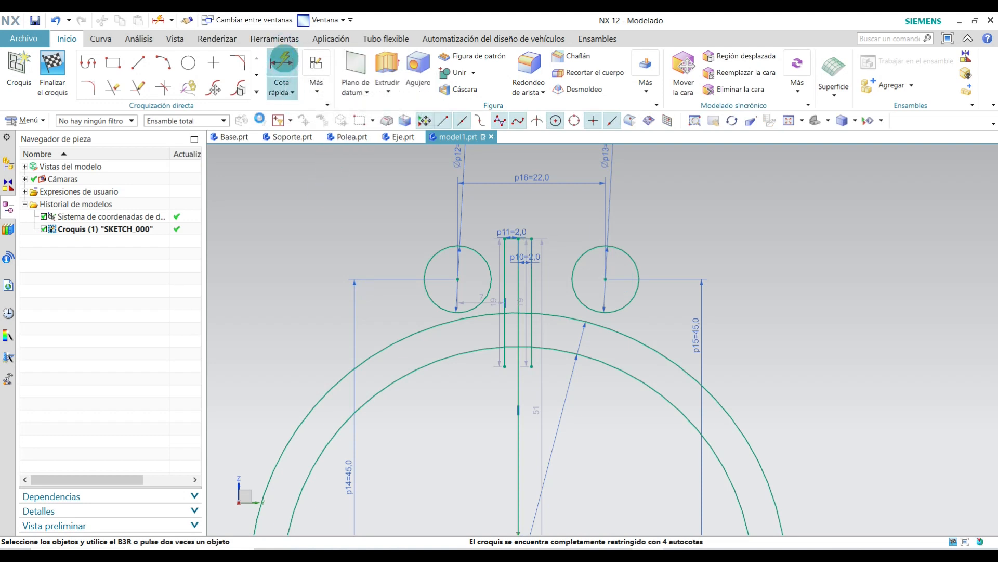
left_click(592, 265)
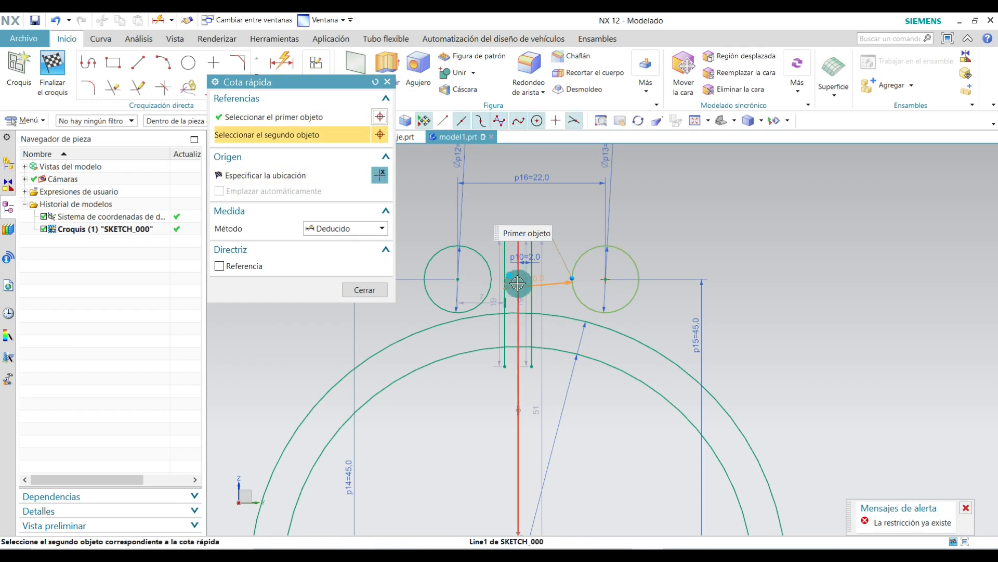
left_click(518, 282)
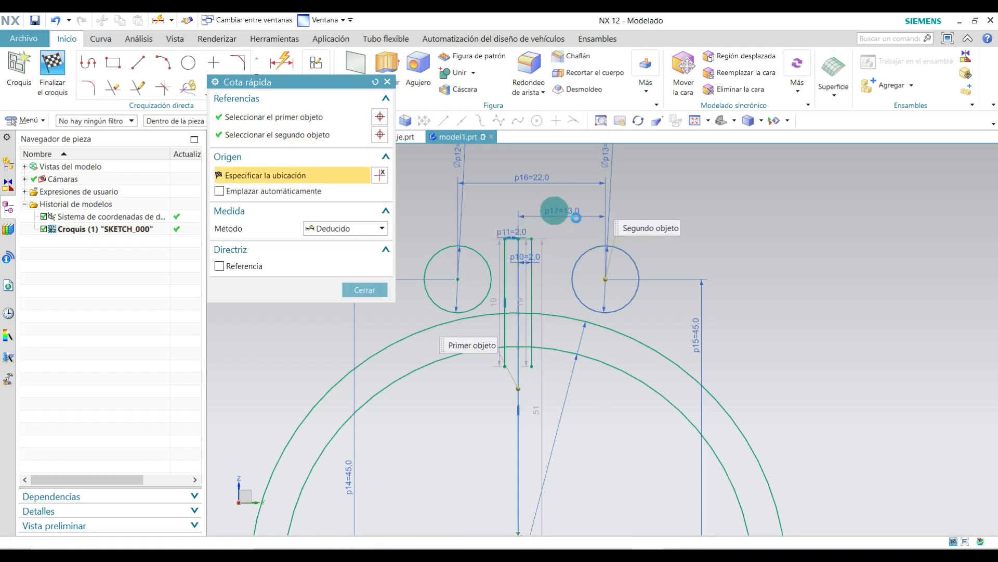
left_click(575, 218)
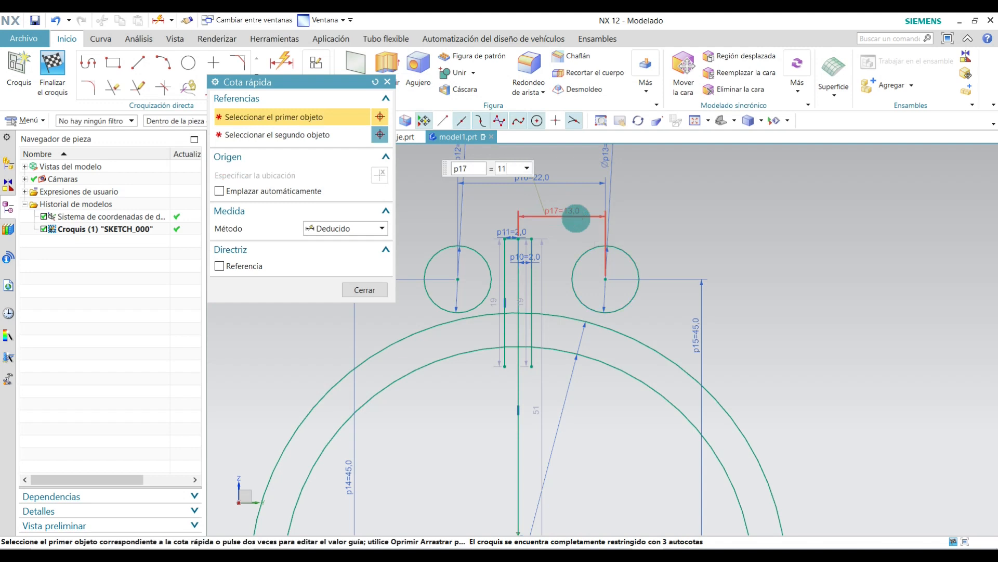
type("11")
key("Return")
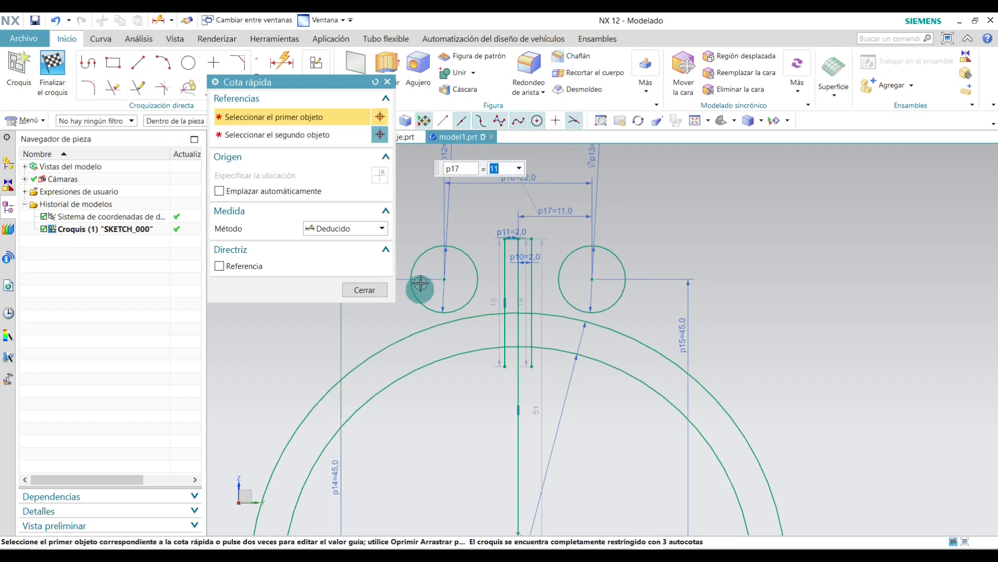
left_click(368, 288)
Draw two slanted lines from the sketch origin past the outer circle: a right one about 66 mm long at 65° and a left one ending level with it.
scroll(512, 232, "down", 4)
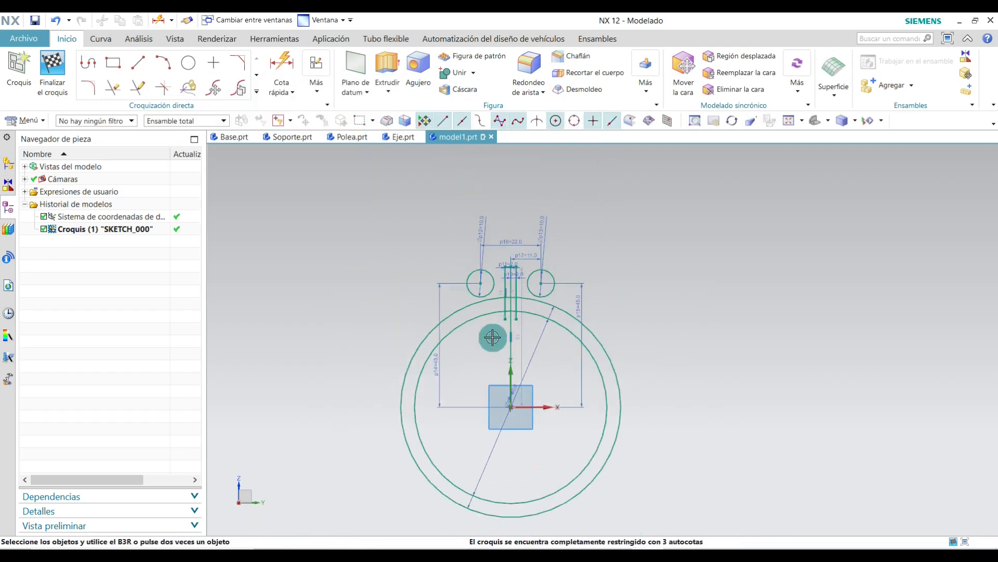
scroll(491, 334, "up", 3)
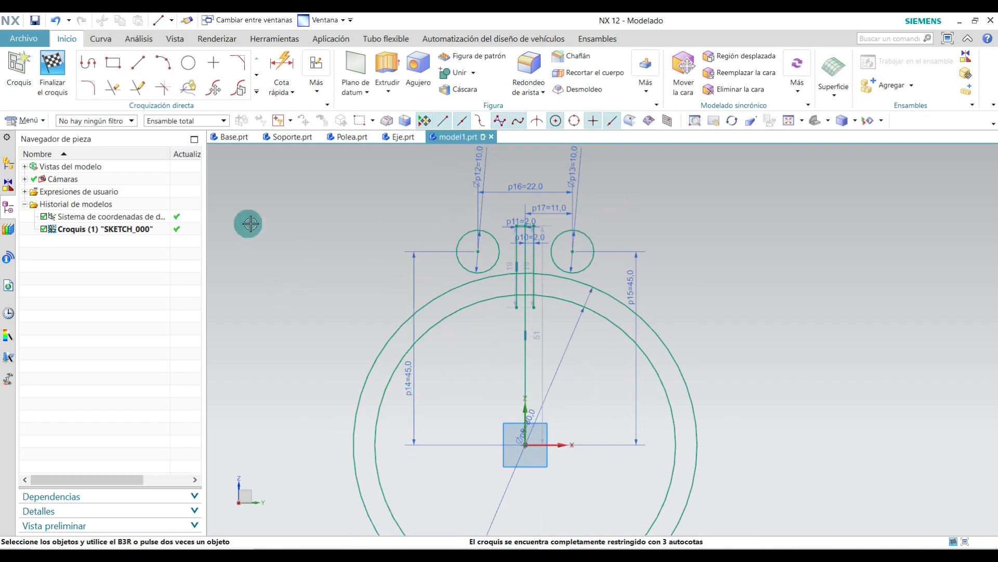
left_click(138, 62)
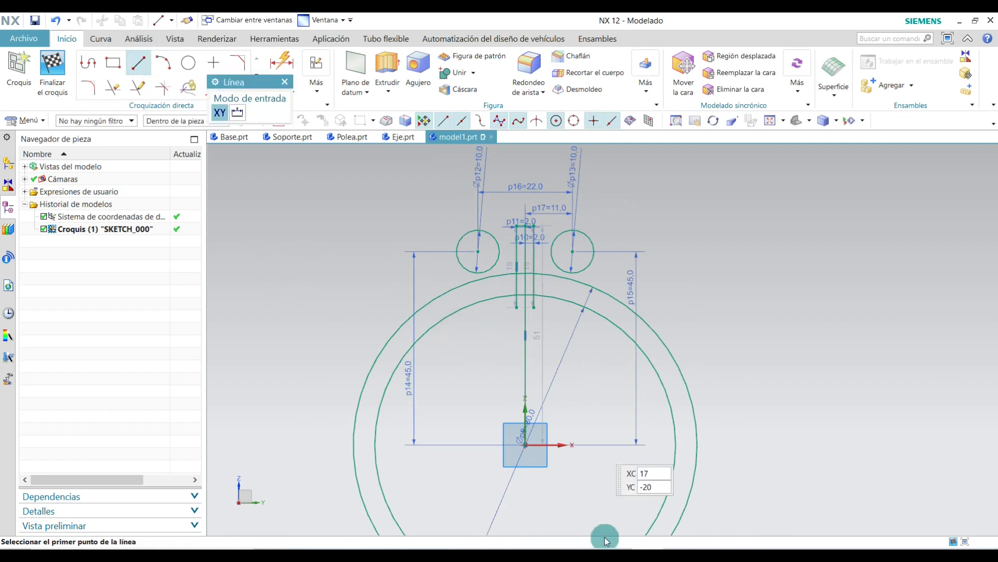
left_click(526, 445)
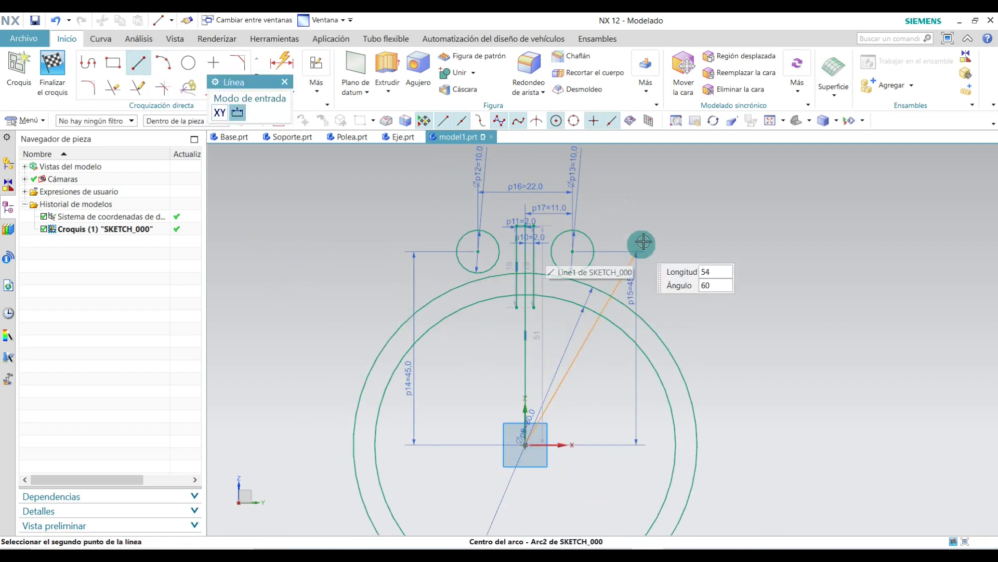
left_click(645, 188)
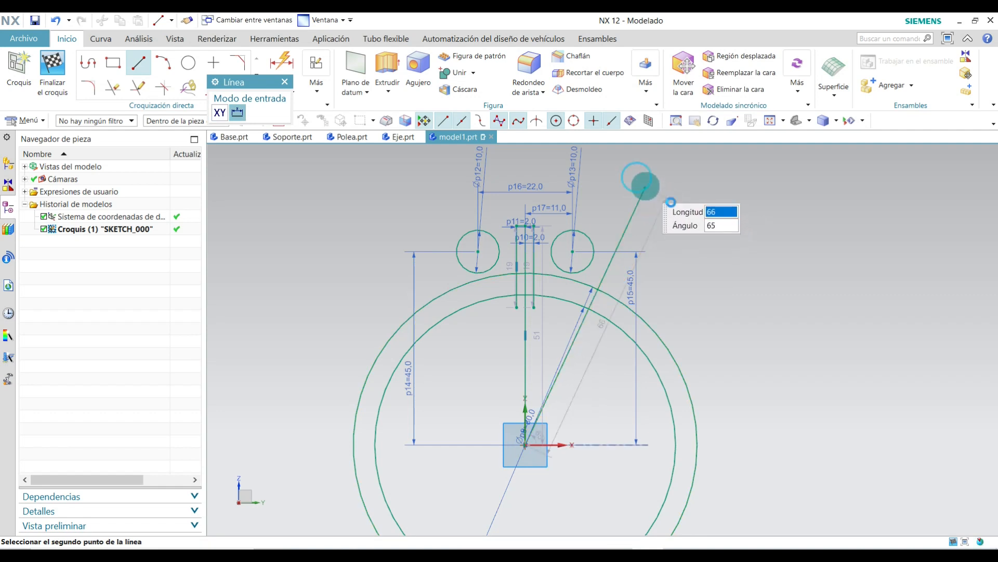
left_click(526, 445)
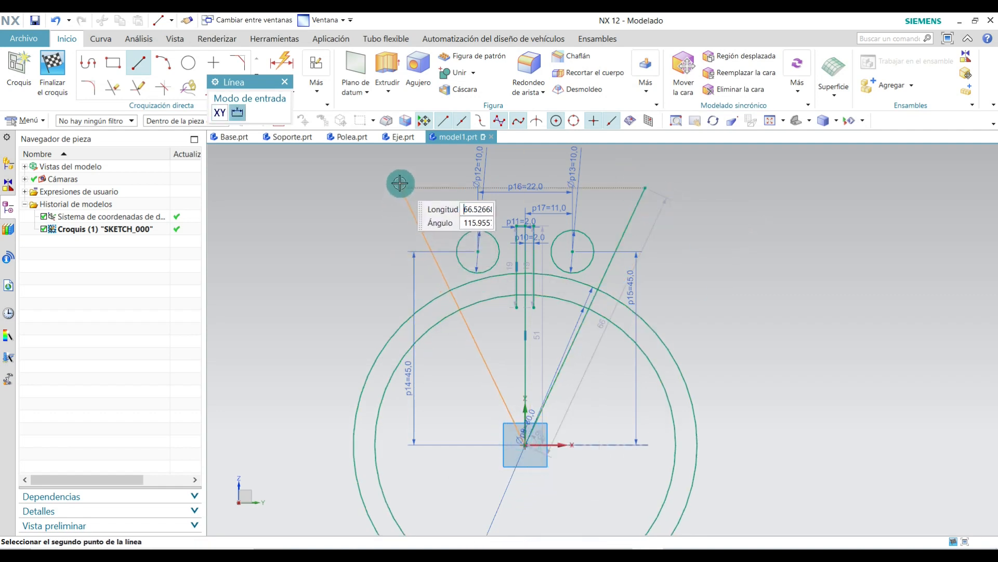
left_click(375, 187)
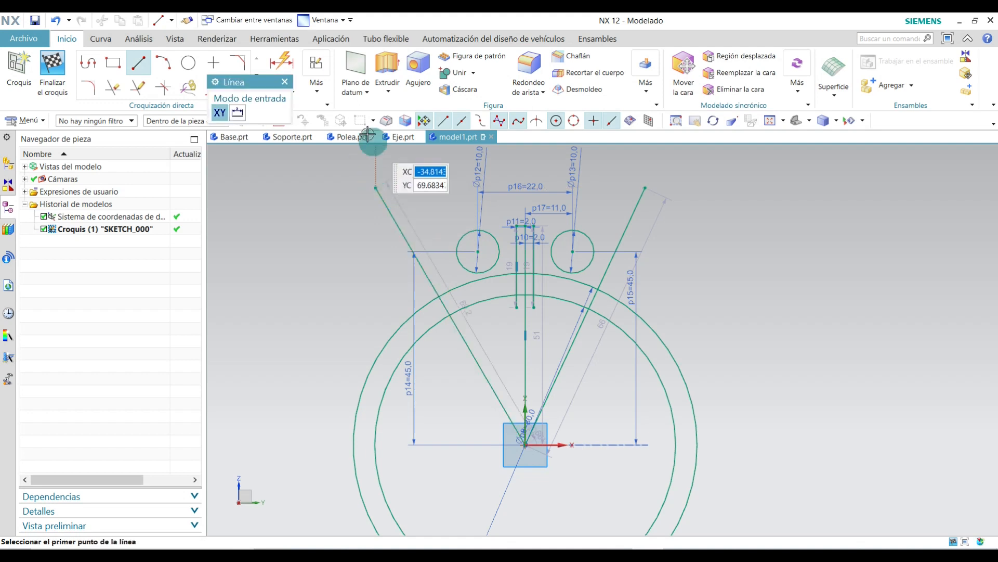
Add an angular dimension of 25° between the vertical centre line and the right slanted line.
left_click(294, 85)
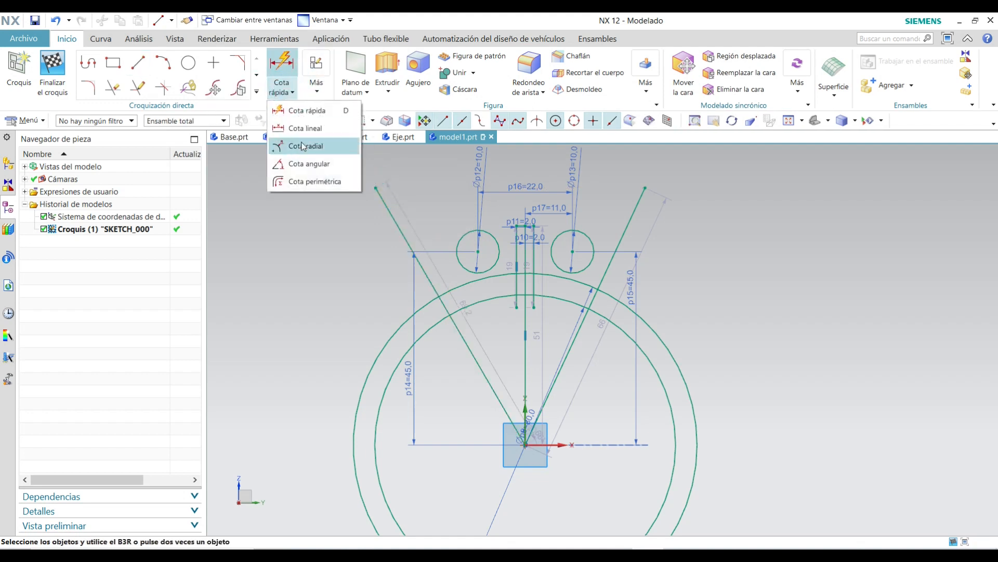
left_click(306, 166)
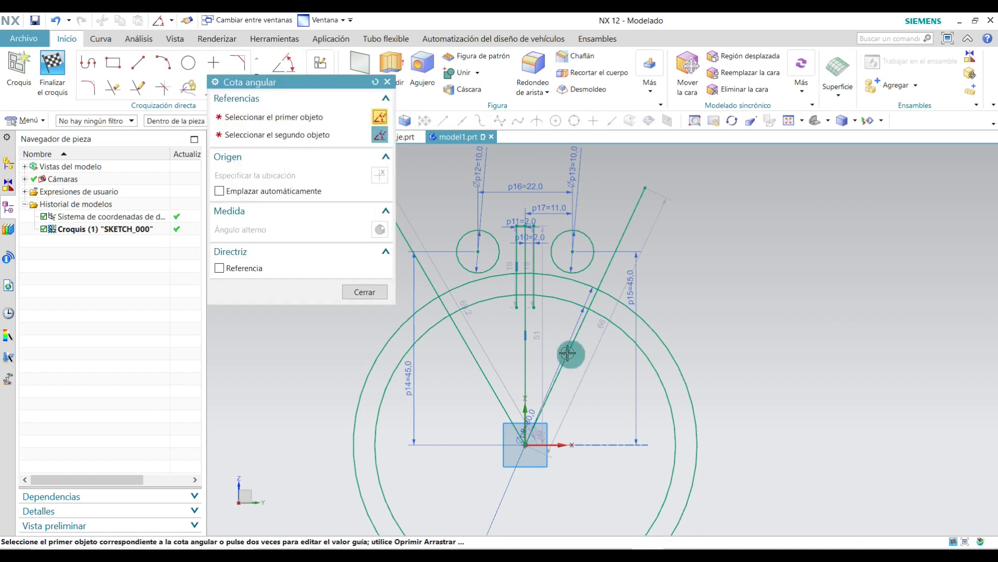
left_click(527, 360)
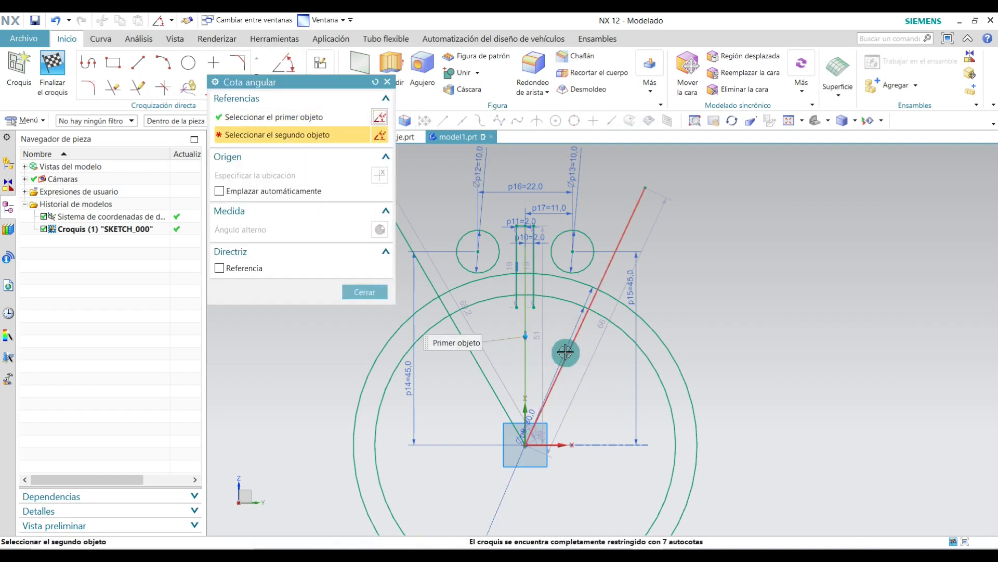
left_click(565, 352)
left_click(565, 337)
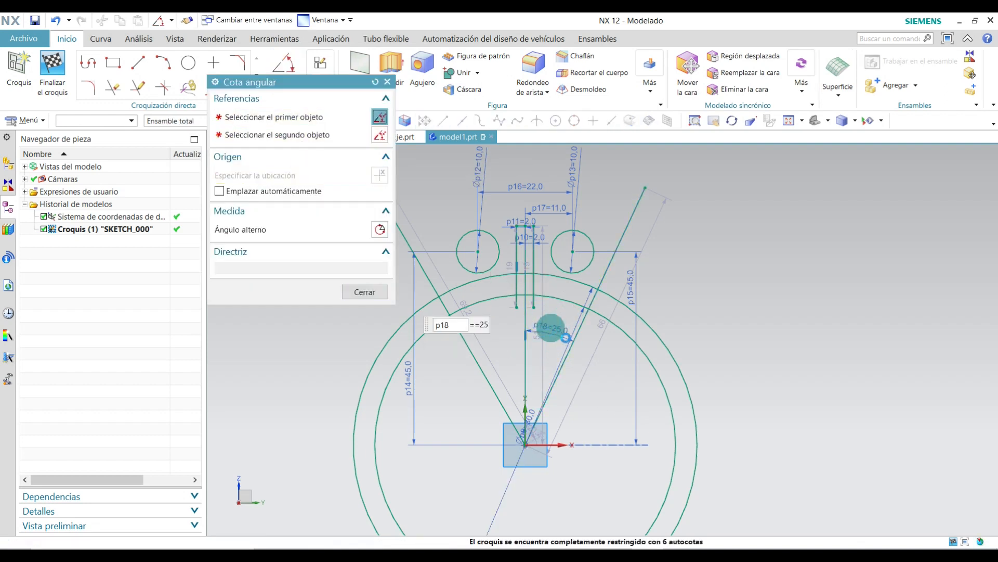
key("Return")
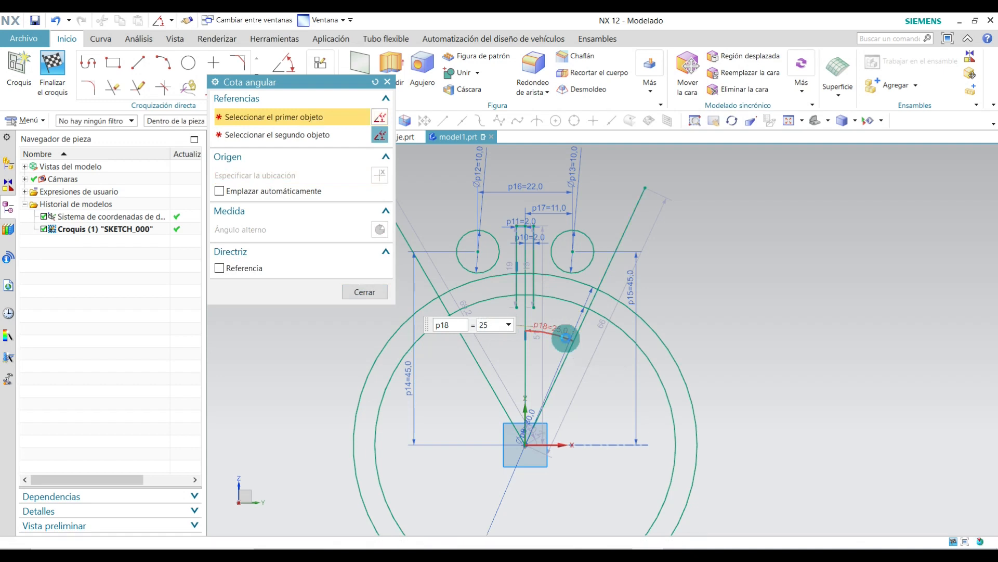
Add an angular dimension of 25° between the vertical centre line and the left slanted line.
left_click(363, 289)
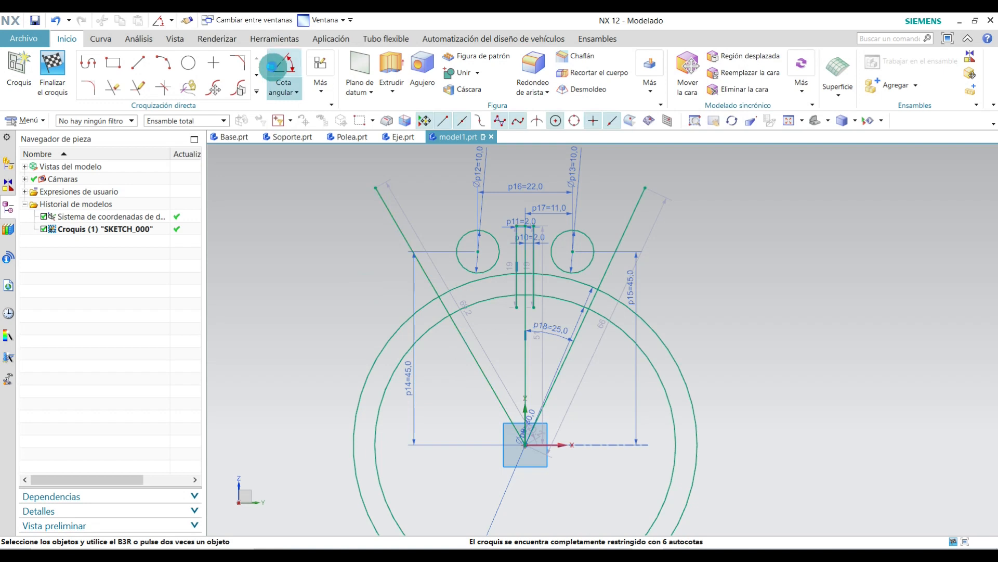
left_click(283, 65)
left_click(522, 317)
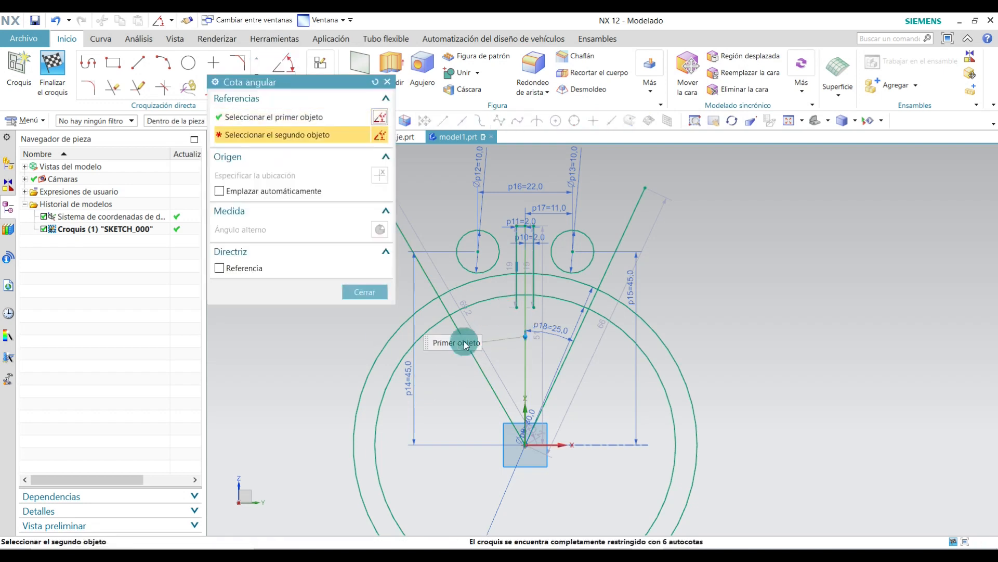
left_click(476, 364)
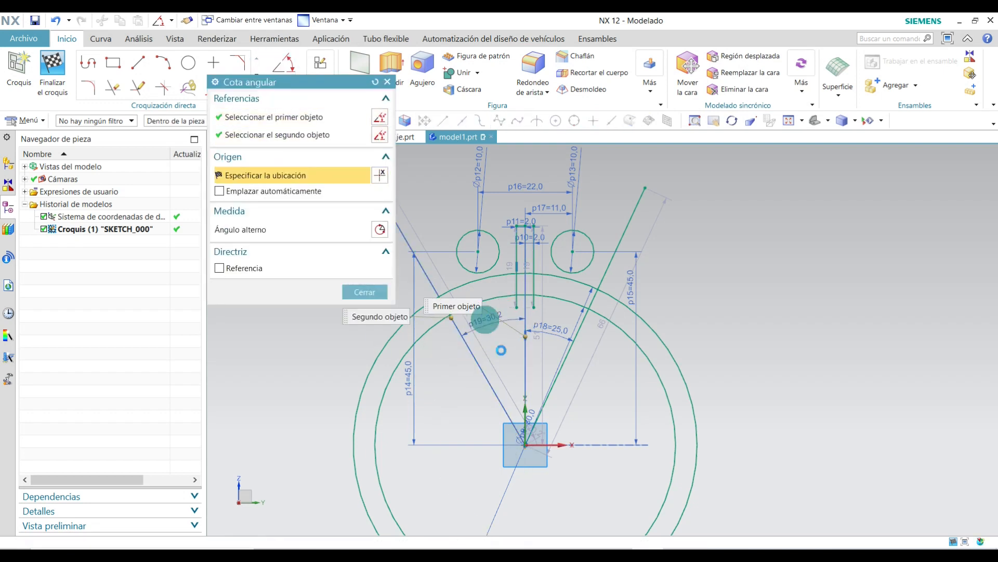
left_click(484, 319)
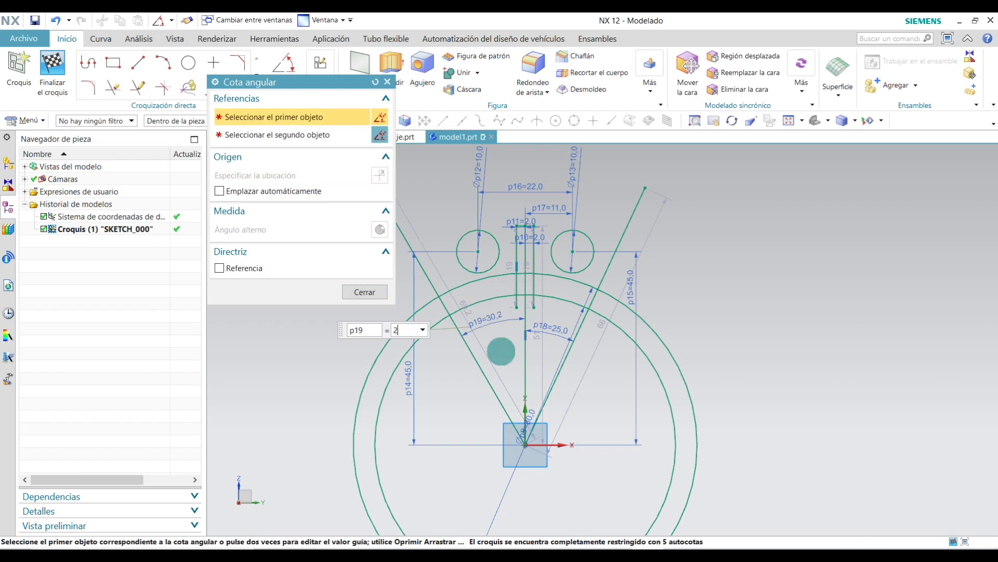
key("Return")
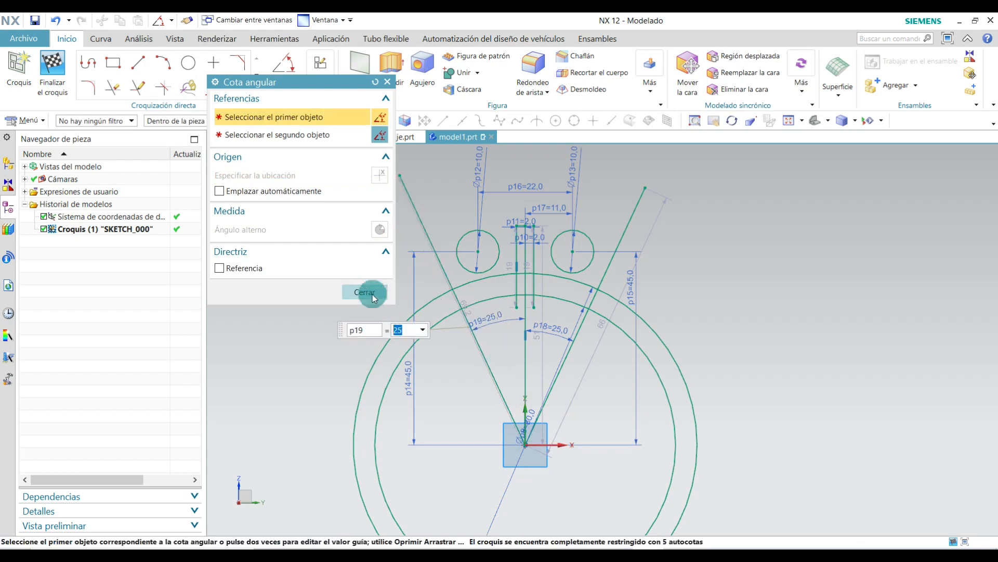
left_click(373, 297)
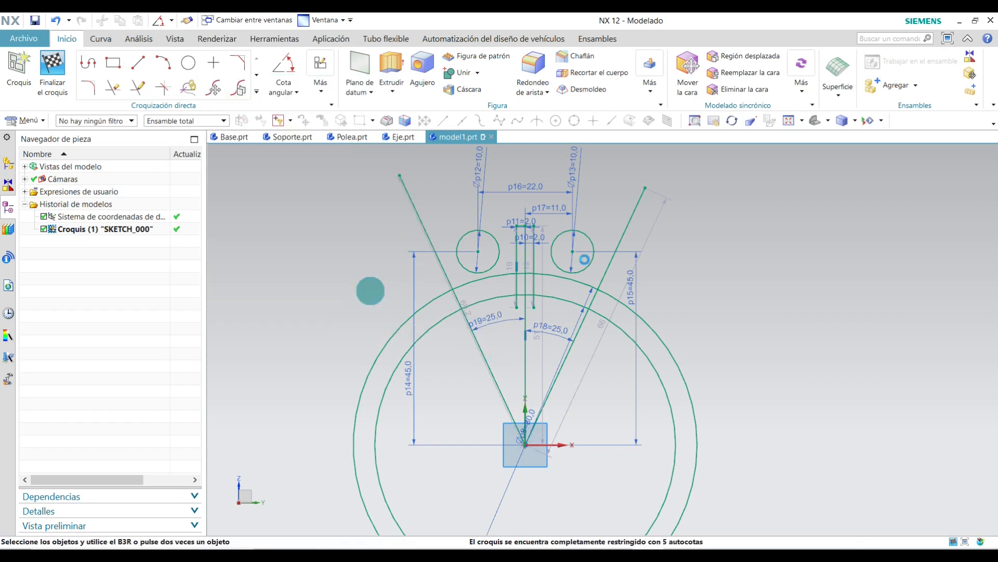
Draw a 110 mm diameter circle centred on the sketch origin.
left_click(189, 63)
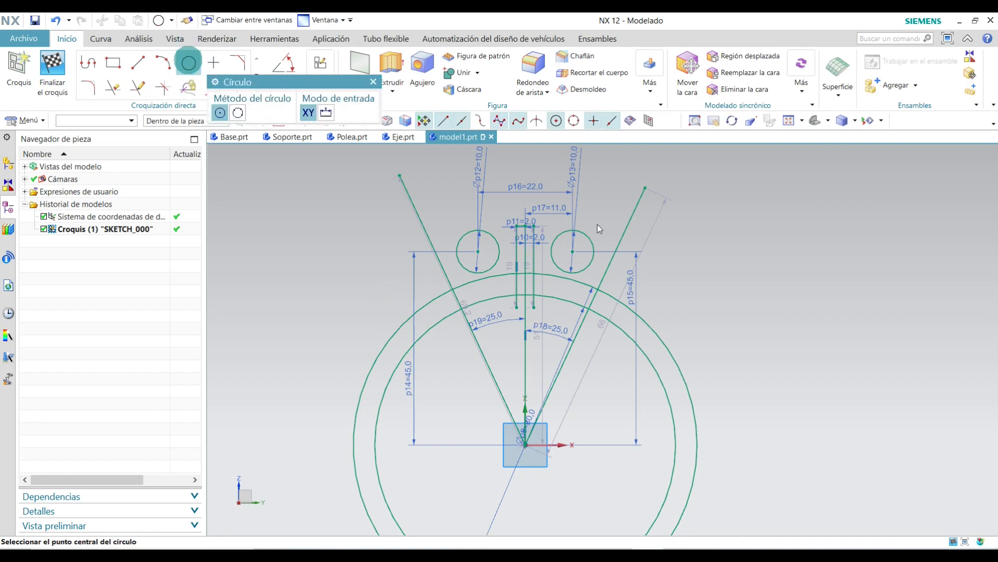
left_click(526, 445)
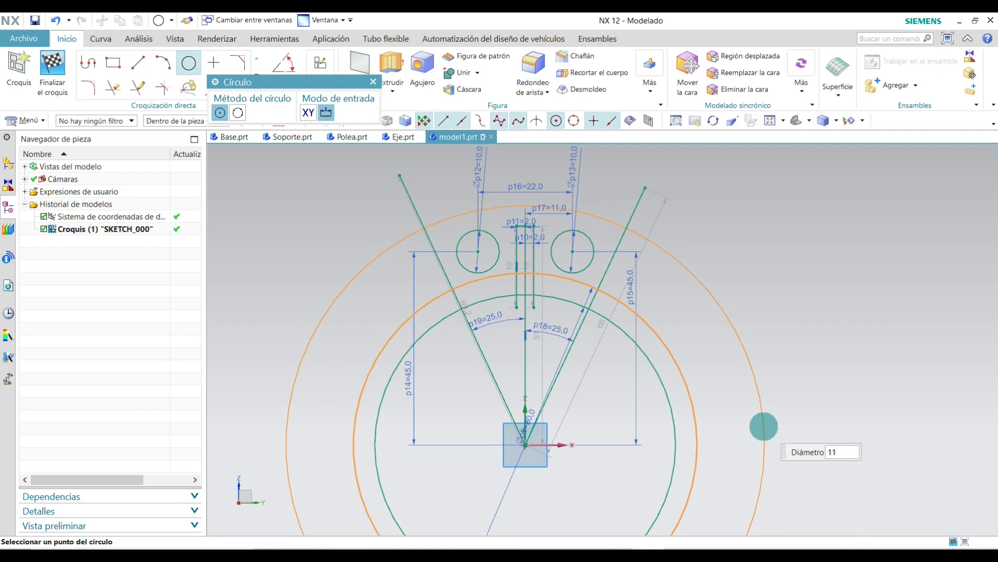
key("Return")
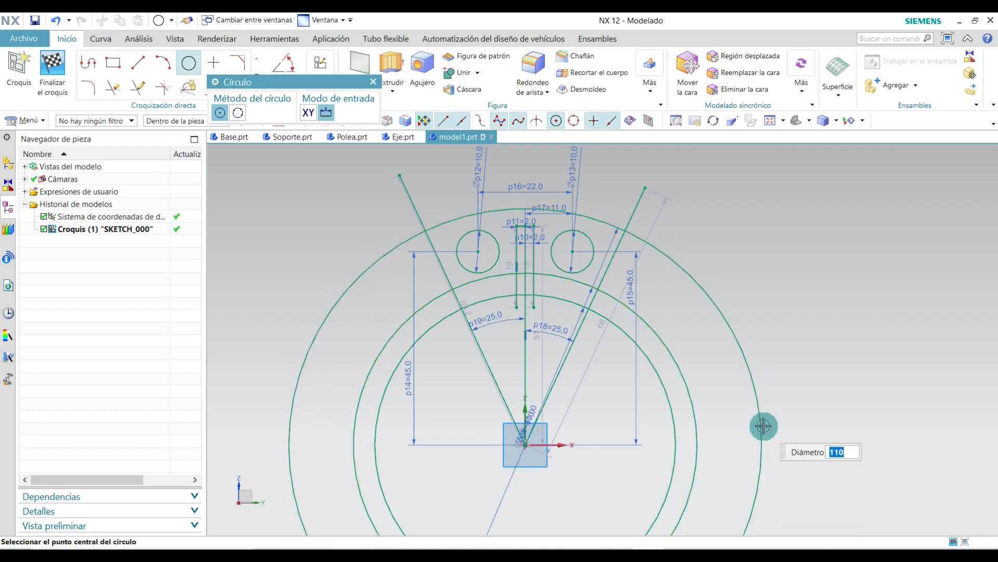
left_click(374, 82)
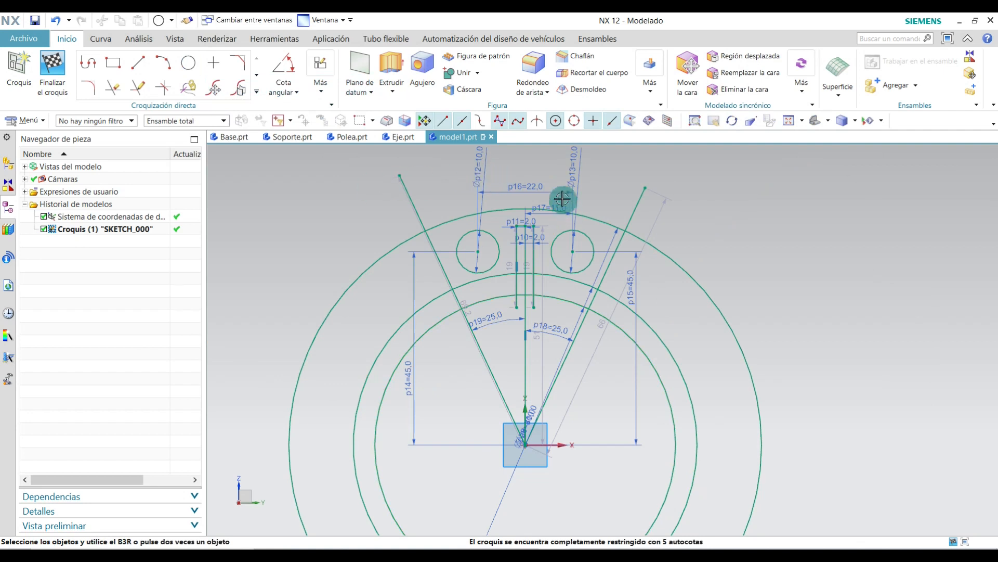
Extend both vertical sides of the slot up to the 110 mm circle with Quick Extend.
scroll(527, 217, "up", 4)
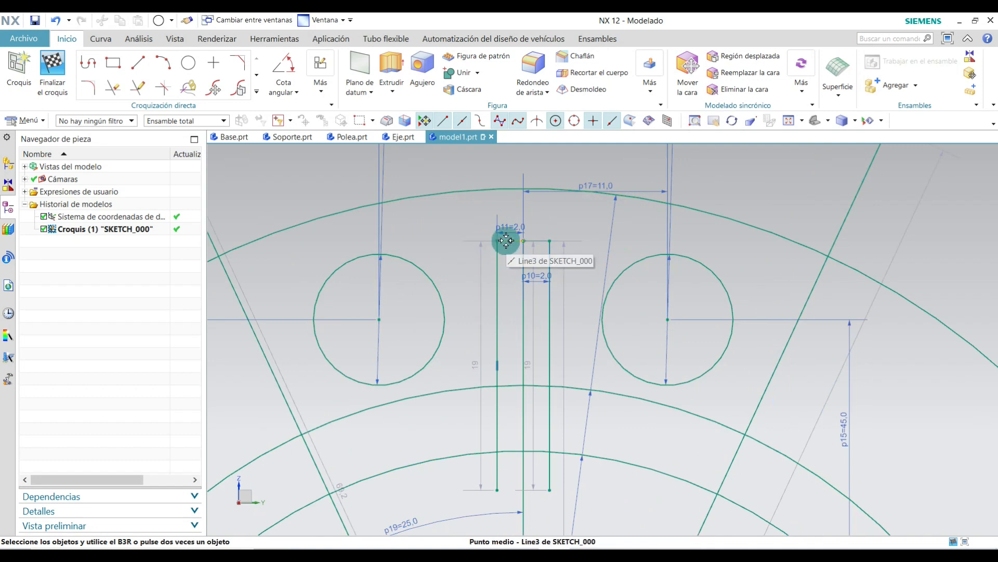
left_click(519, 244)
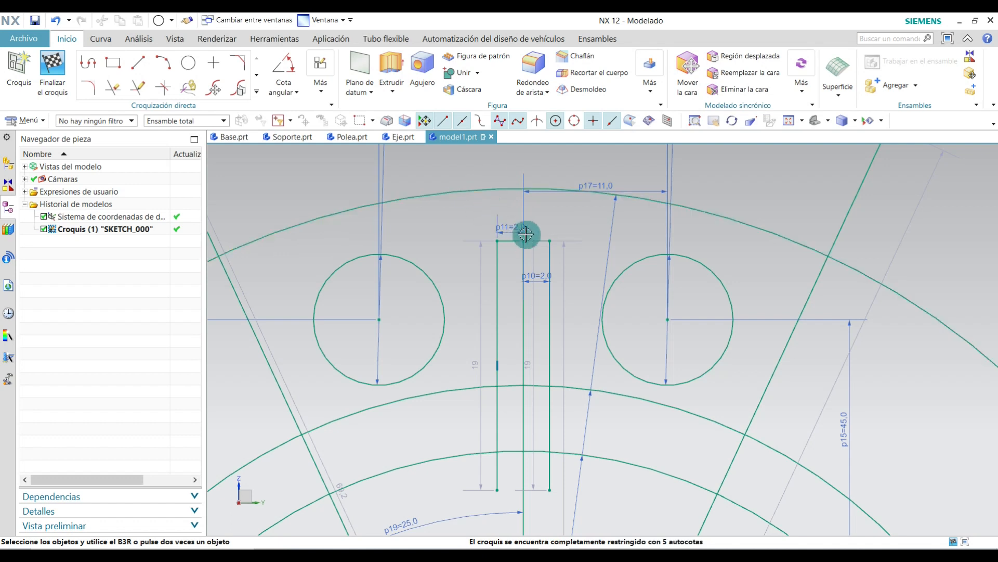
left_click(139, 90)
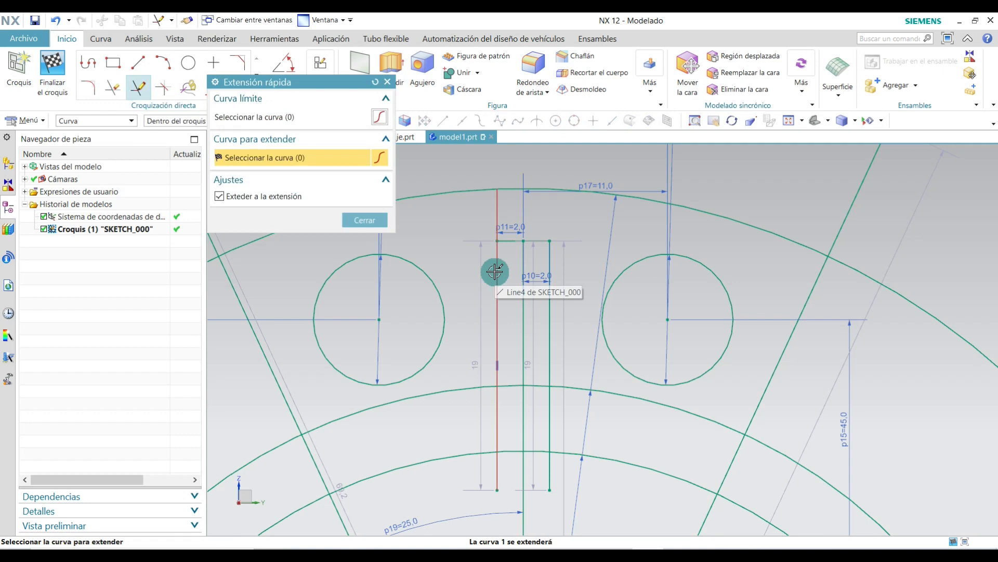
left_click(495, 271)
left_click(551, 278)
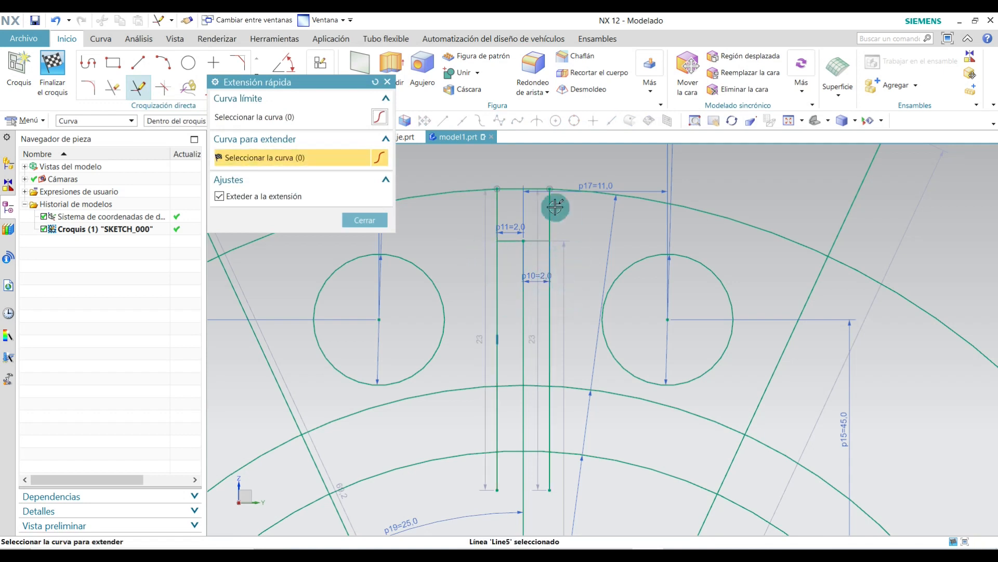
scroll(556, 208, "up", 5)
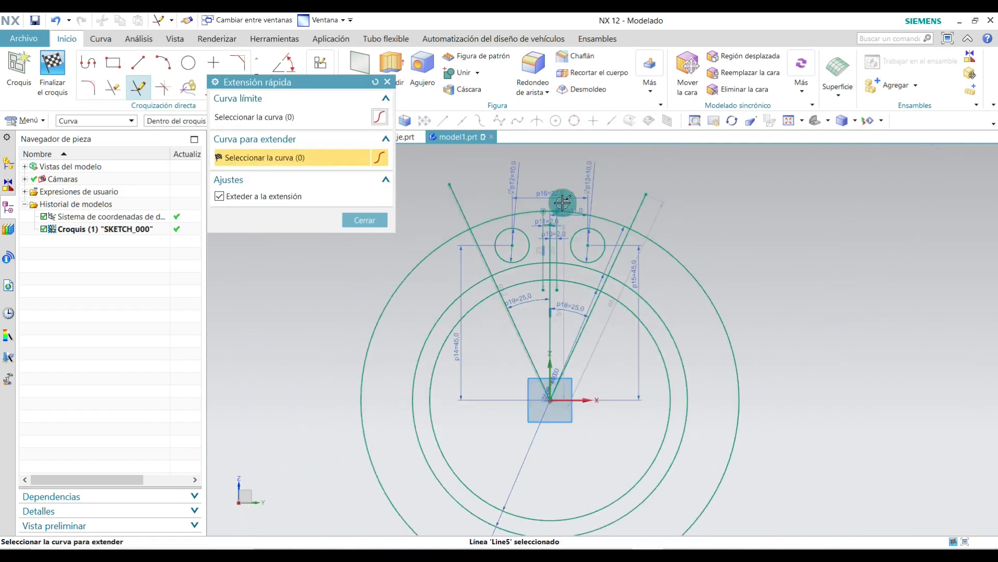
left_click(364, 220)
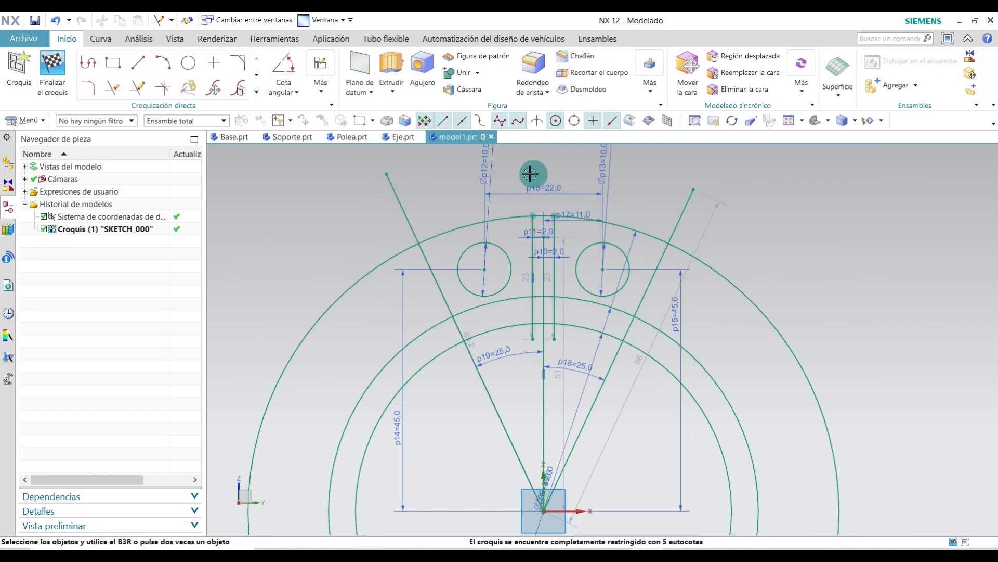
Trim the left slanted line outside the 110 mm circle, and that circle between the slot sides and outside the slanted lines.
scroll(432, 262, "up", 2)
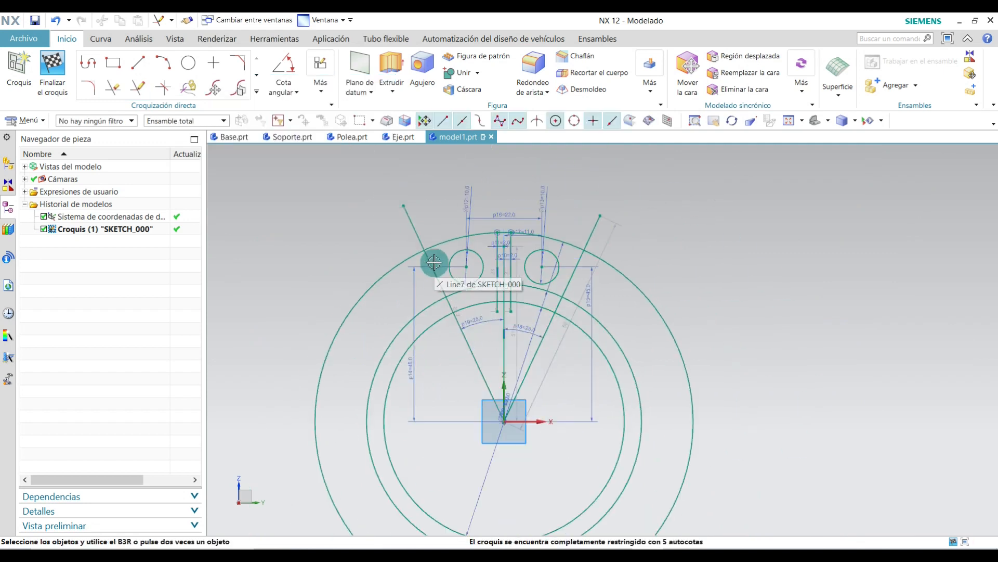
left_click(115, 88)
scroll(464, 256, "down", 3)
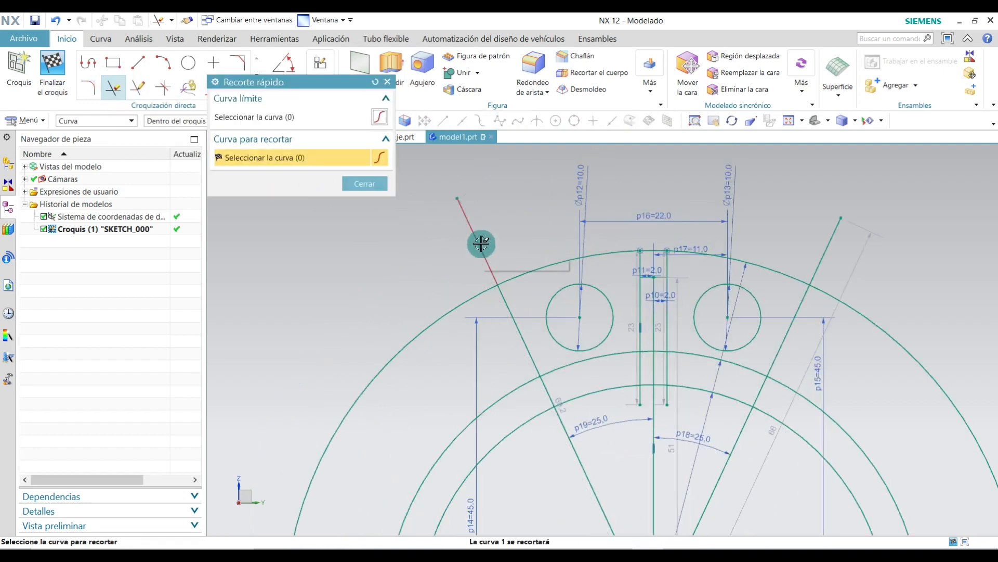
scroll(651, 232, "down", 3)
scroll(651, 232, "up", 1)
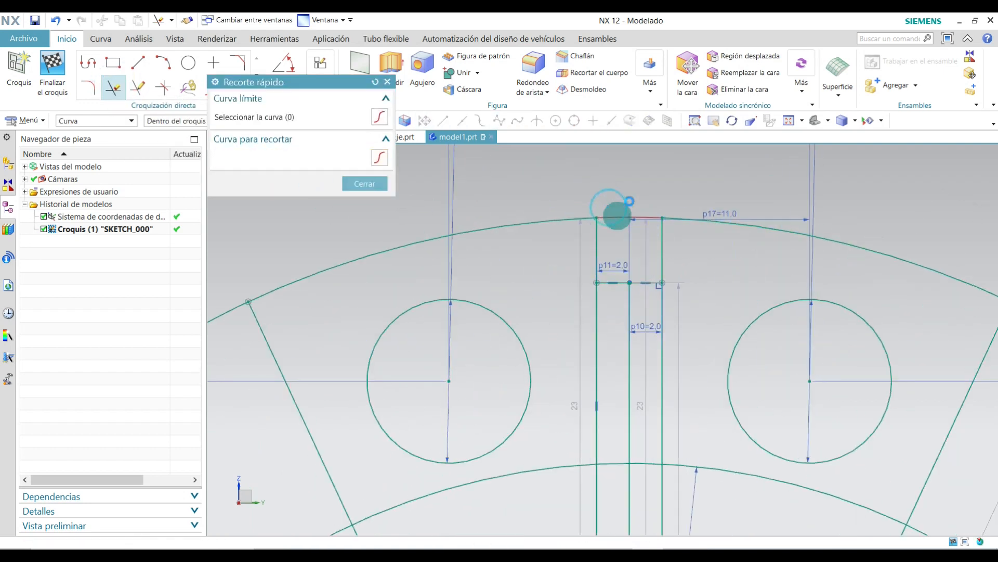
scroll(630, 202, "up", 2)
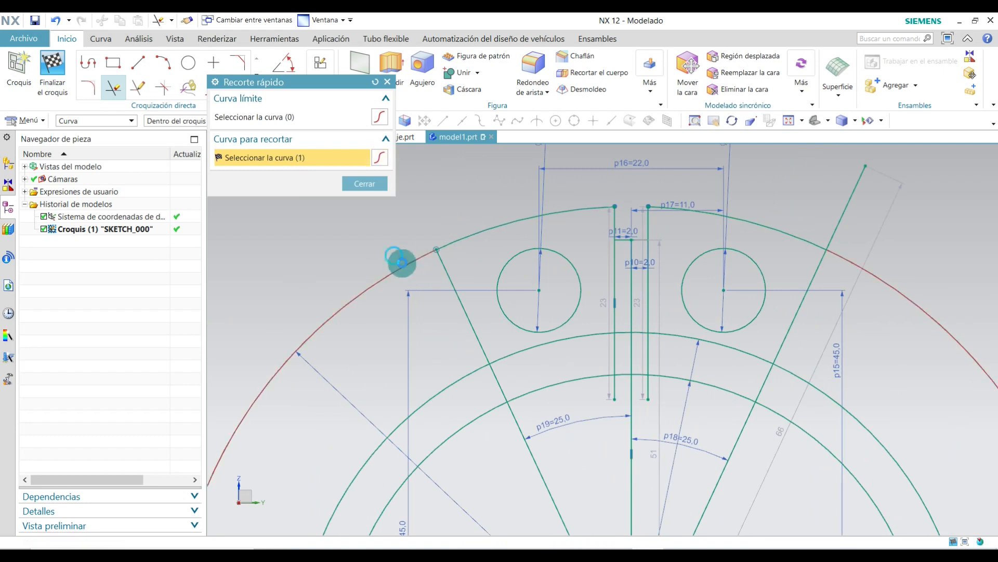
scroll(372, 271, "up", 2)
scroll(469, 370, "down", 2)
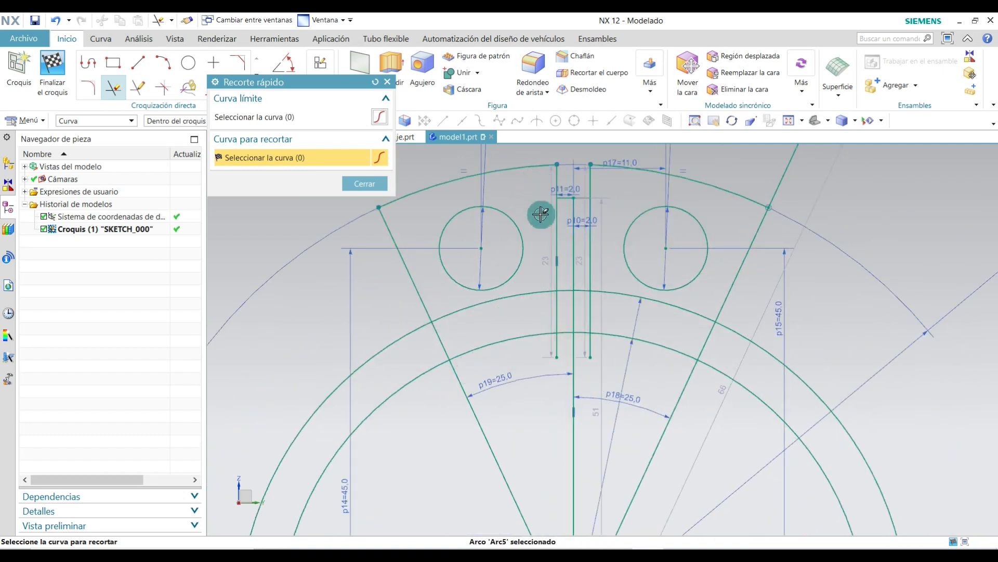
Trim the 80 mm circle between the left slanted line and slot, and the left lines' ends running inside the ring.
left_click(523, 294)
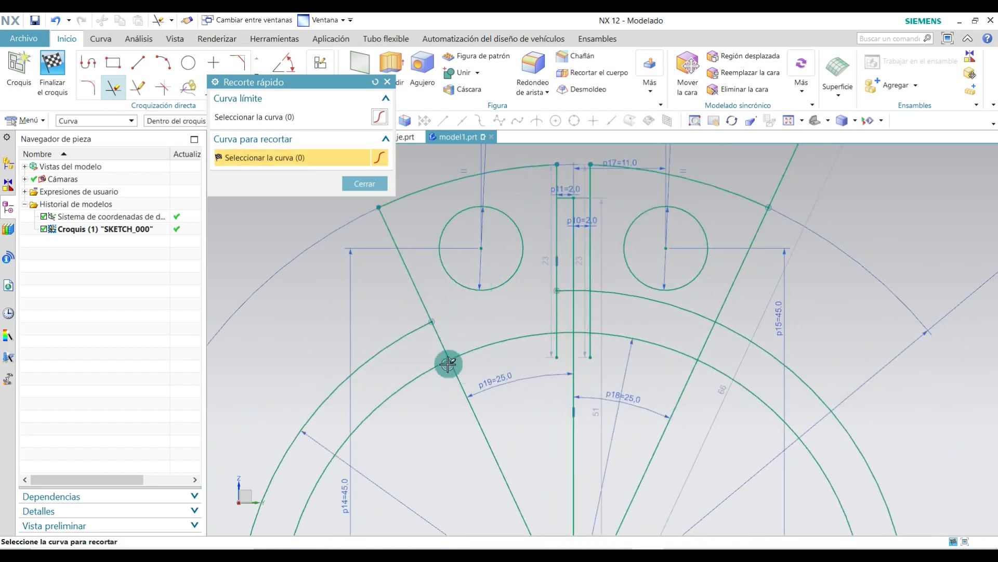
left_click(440, 343)
scroll(582, 328, "down", 3)
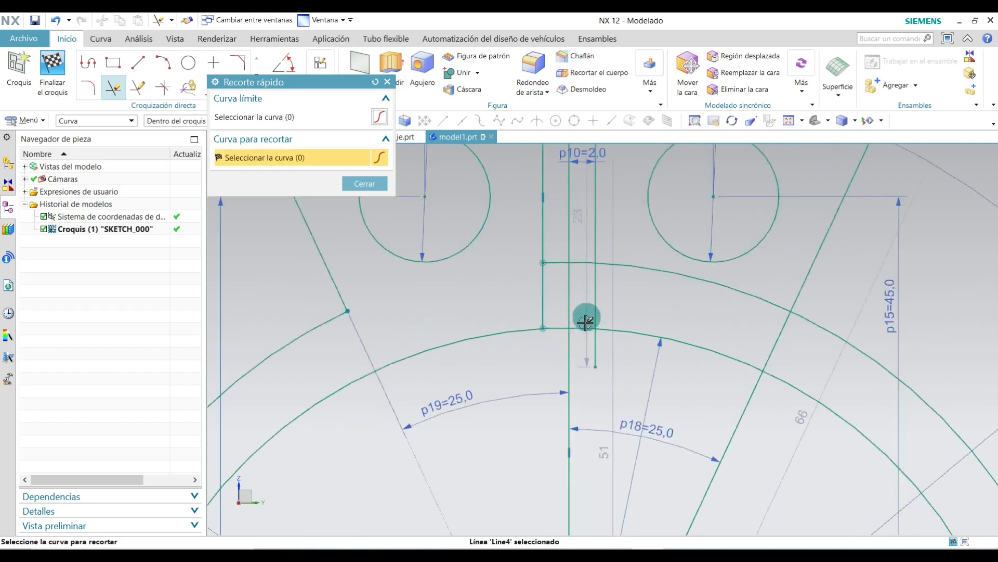
Trim the 80 mm circle between the slot and the right slanted line, and the right slot side inside the inner circle.
left_click(658, 253)
left_click(597, 362)
scroll(579, 325, "up", 4)
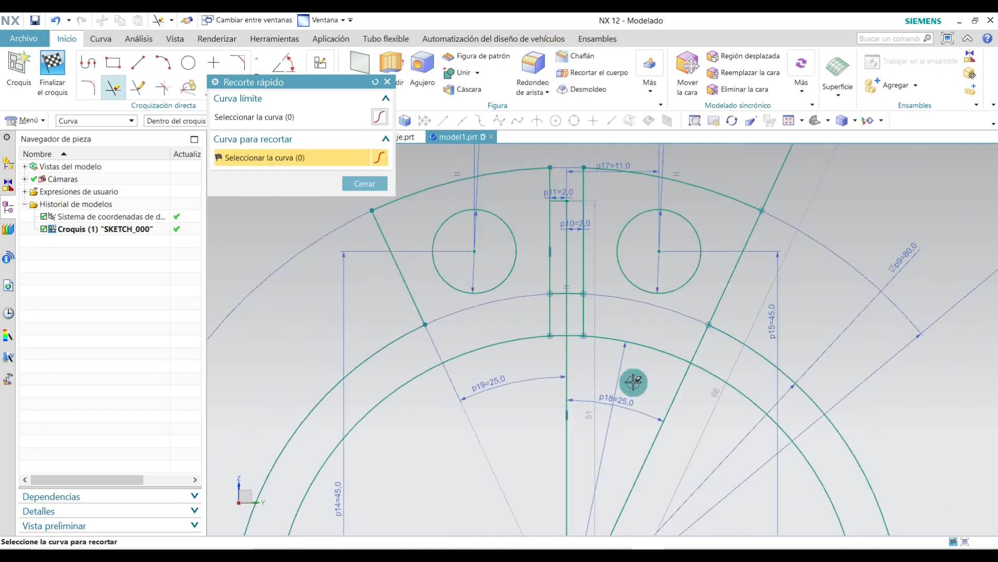
scroll(551, 292, "up", 4)
scroll(552, 310, "down", 4)
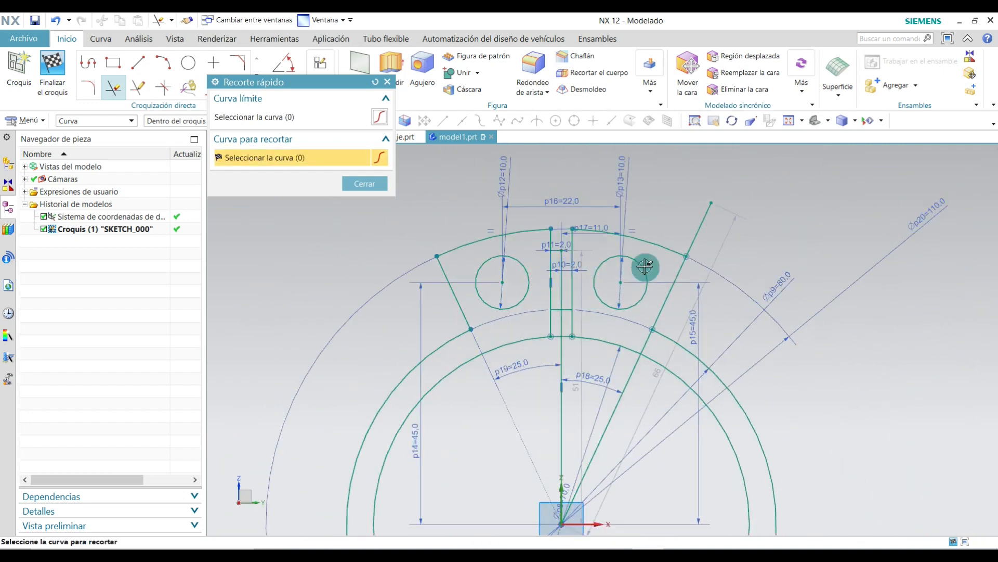
Trim the right slanted line beyond the outer arc and inside the 80 mm circle.
left_click(695, 233)
scroll(665, 342, "down", 5)
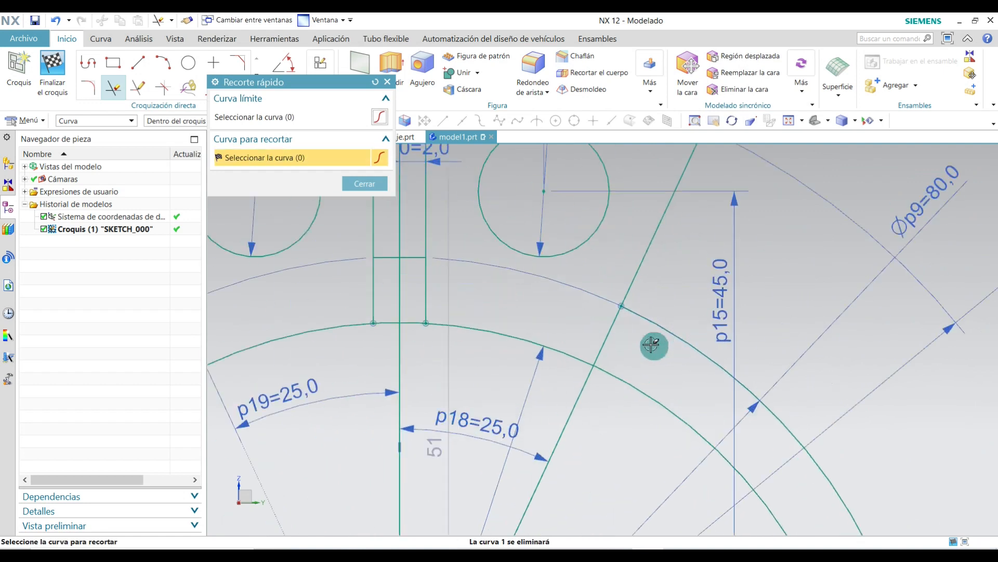
left_click(607, 331)
scroll(531, 321, "up", 3)
scroll(545, 403, "down", 2)
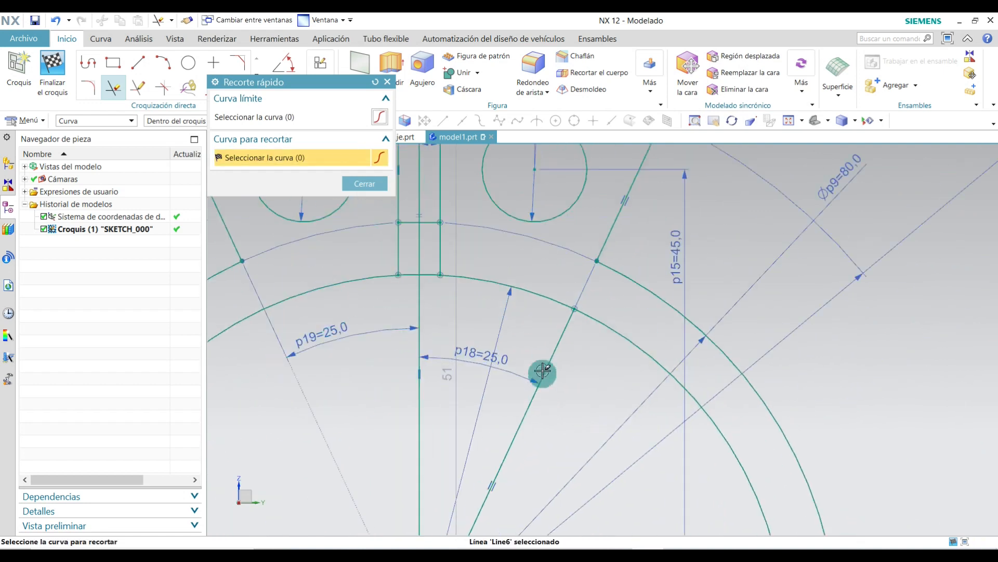
left_click(551, 357)
Trim the vertical centre line below the 80 mm circle and the circle segments crossing between the slot sides.
left_click(415, 314)
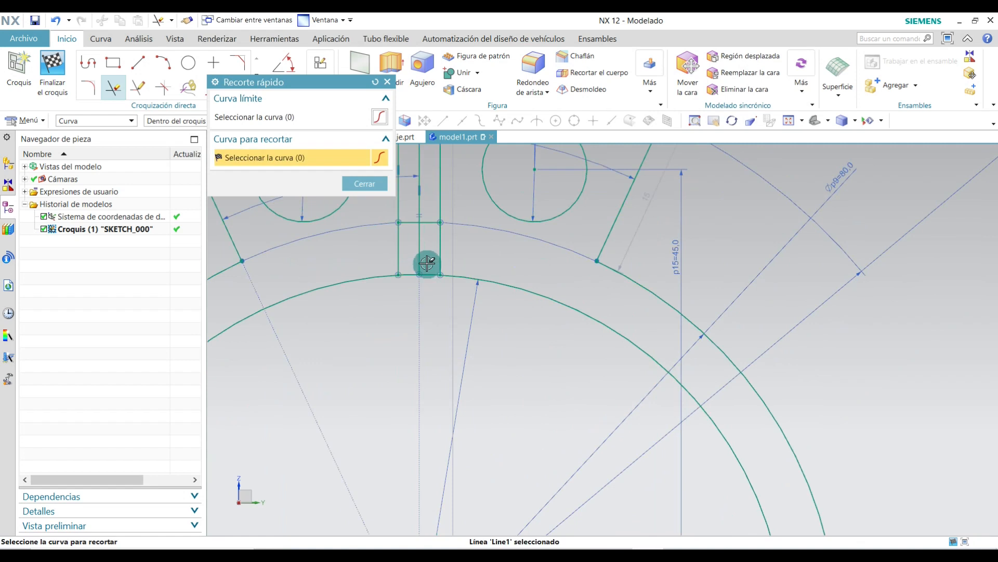
scroll(432, 276, "down", 4)
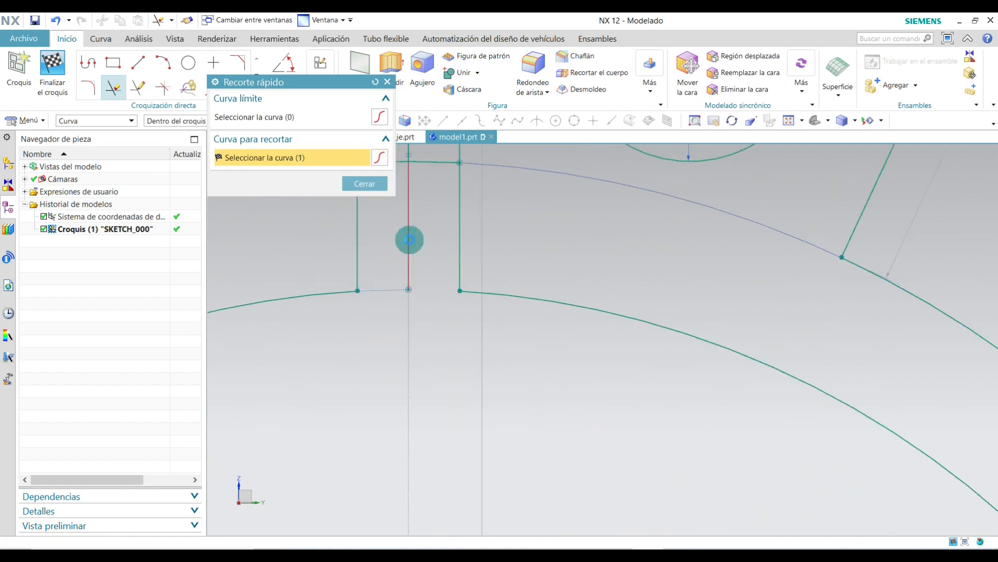
scroll(410, 240, "down", 5)
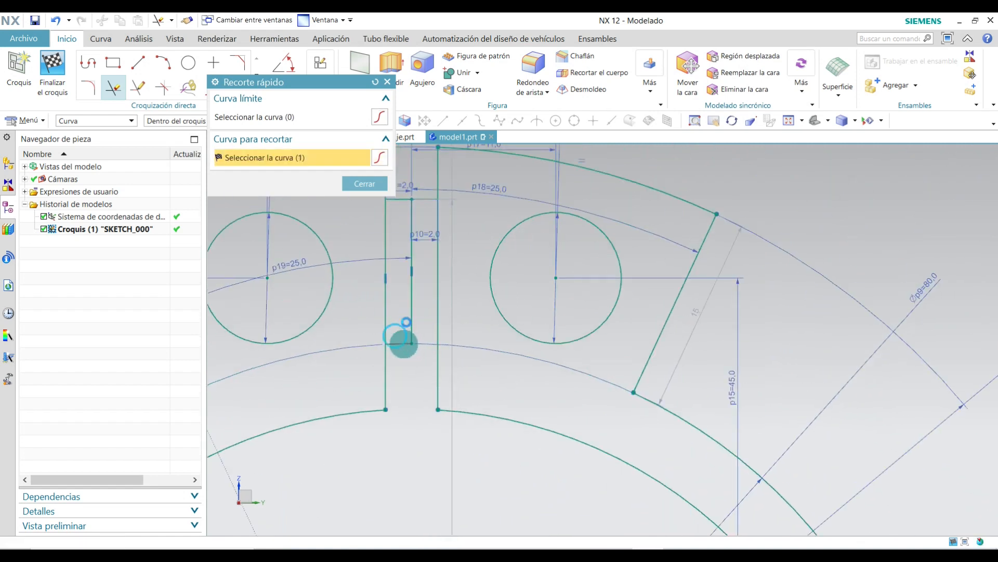
Trim the remaining centre line and the short horizontal line between the slot sides.
left_click(410, 297)
scroll(407, 391, "down", 3)
scroll(413, 298, "up", 3)
scroll(411, 301, "up", 4)
left_click(424, 284)
scroll(448, 373, "down", 4)
scroll(410, 347, "up", 3)
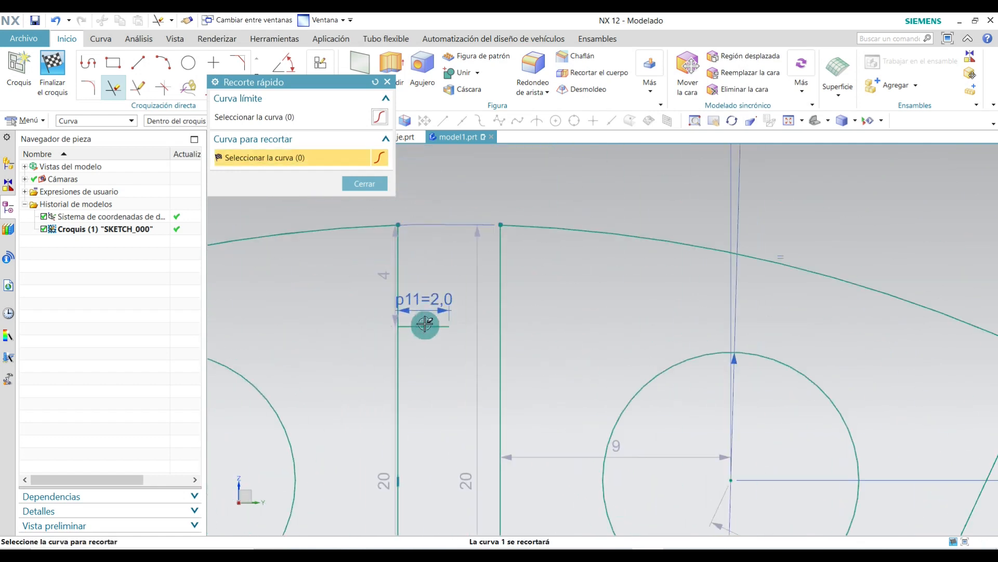
left_click(424, 326)
Examine the trimmed profile around the open slot and the two small circles.
scroll(460, 265, "down", 4)
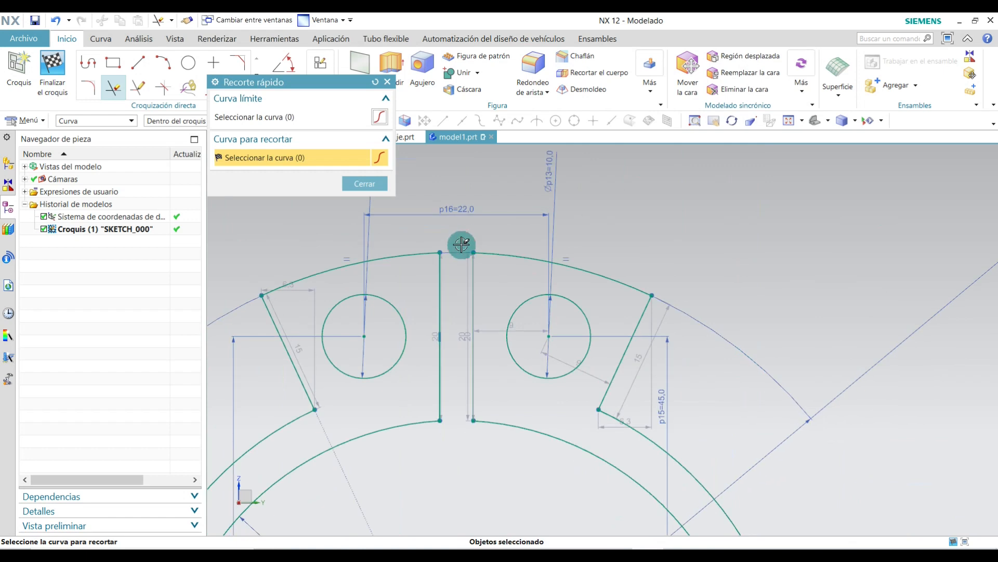
scroll(542, 368, "down", 4)
scroll(524, 272, "up", 2)
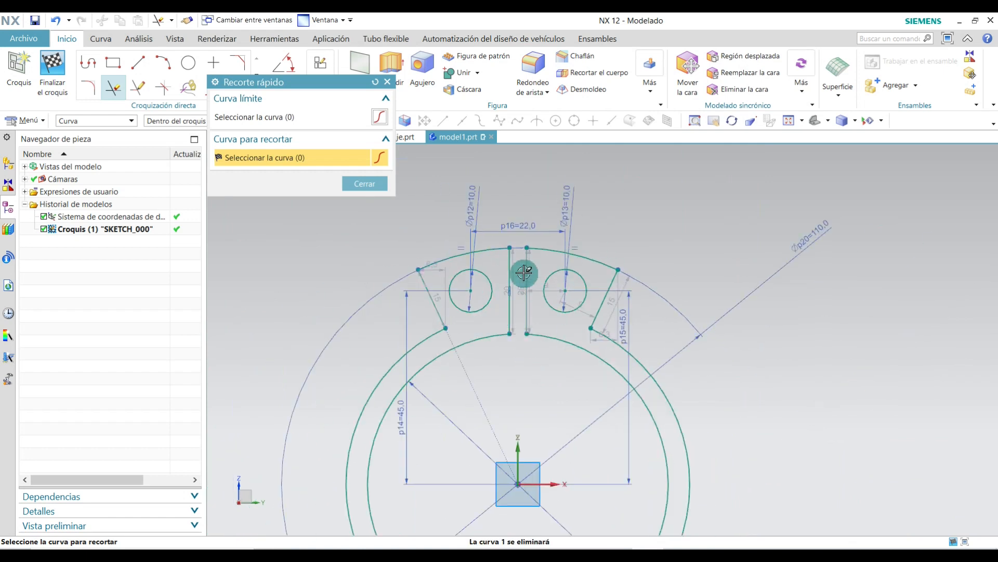
scroll(515, 390, "down", 2)
scroll(508, 234, "up", 4)
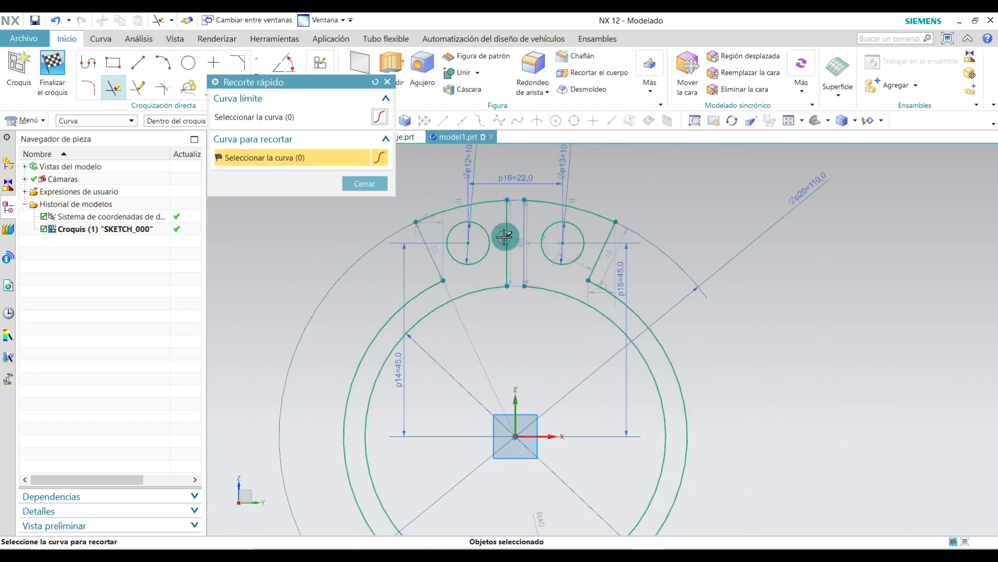
scroll(580, 236, "down", 2)
scroll(515, 231, "up", 3)
scroll(515, 231, "down", 4)
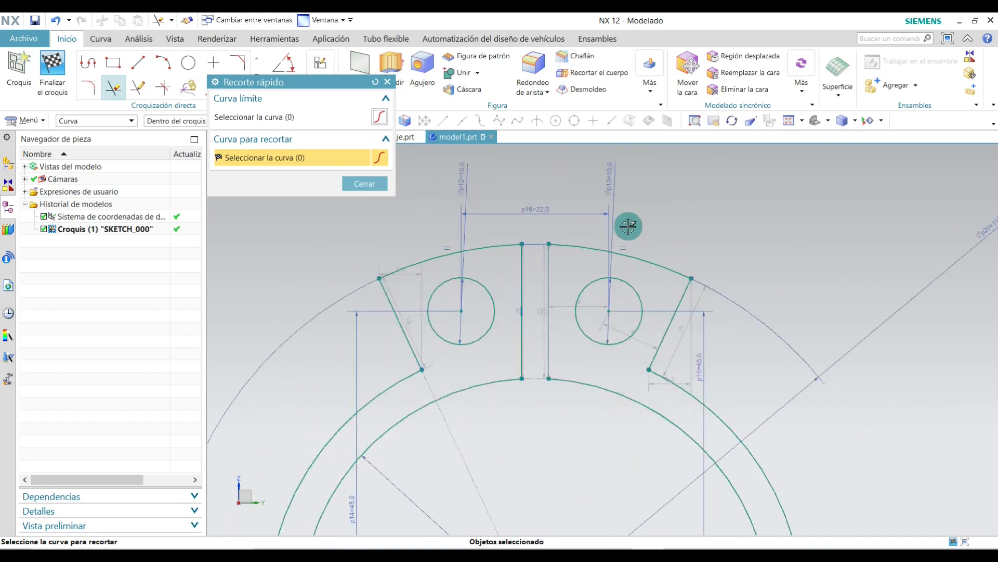
Fillet the upper outer corner of the left lug with a radius of 2 mm.
left_click(365, 183)
scroll(557, 265, "down", 3)
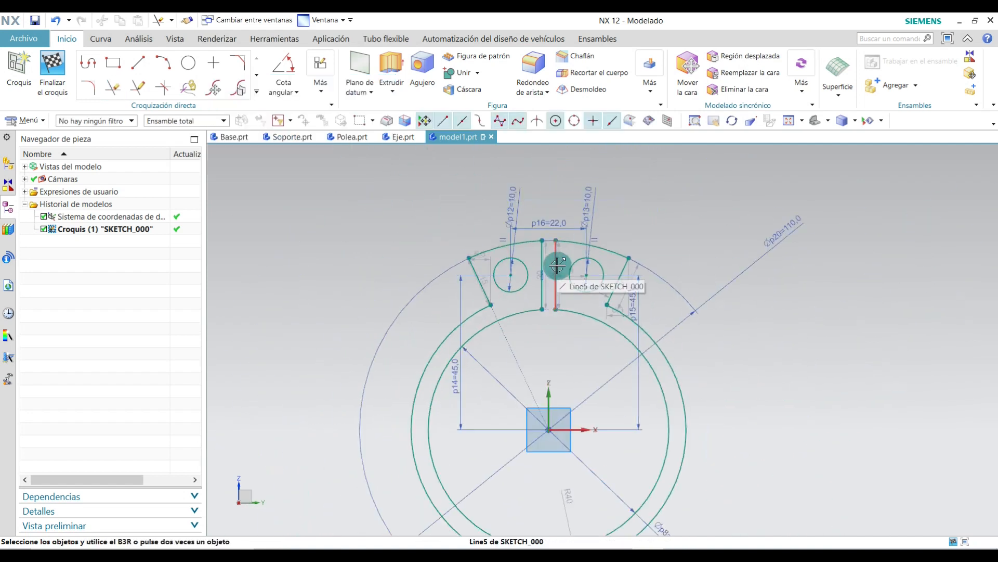
scroll(558, 265, "up", 2)
scroll(430, 216, "up", 2)
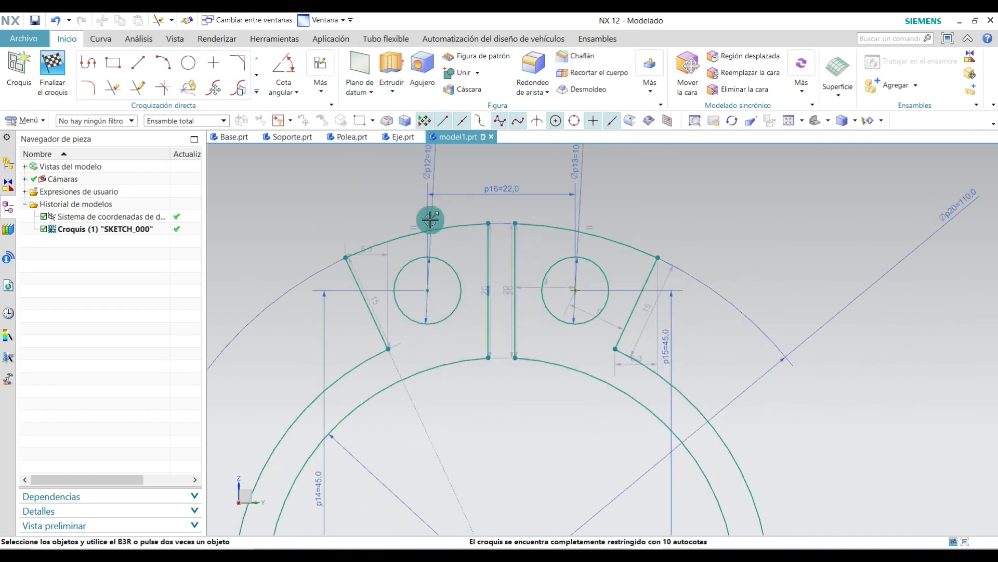
left_click(90, 87)
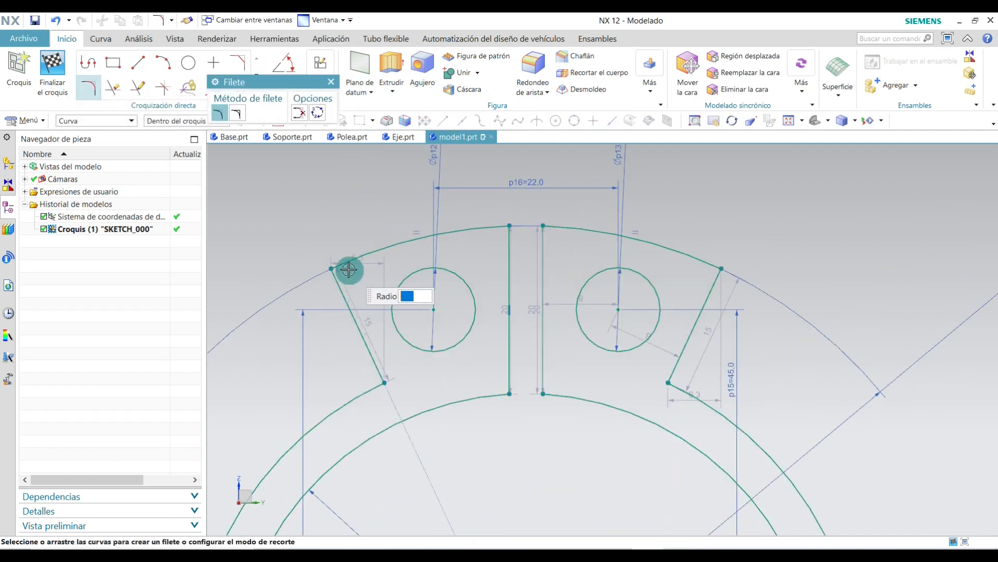
scroll(349, 269, "up", 3)
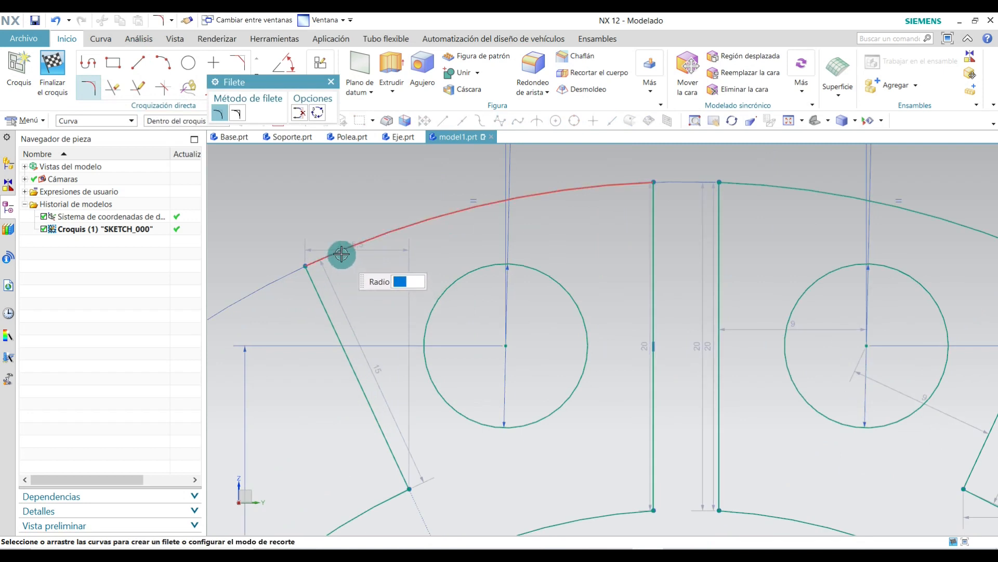
left_click(319, 294)
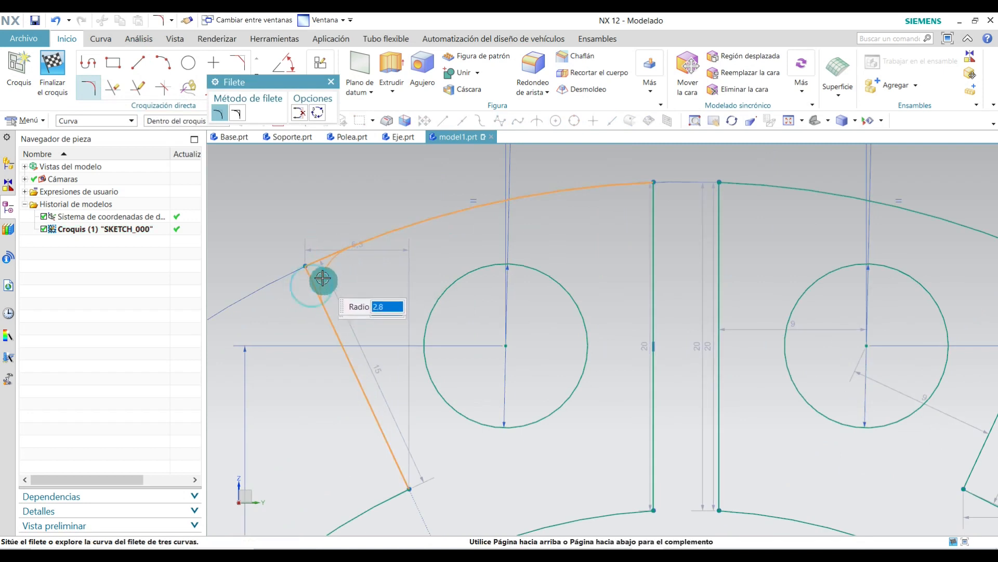
type("2")
key("Return")
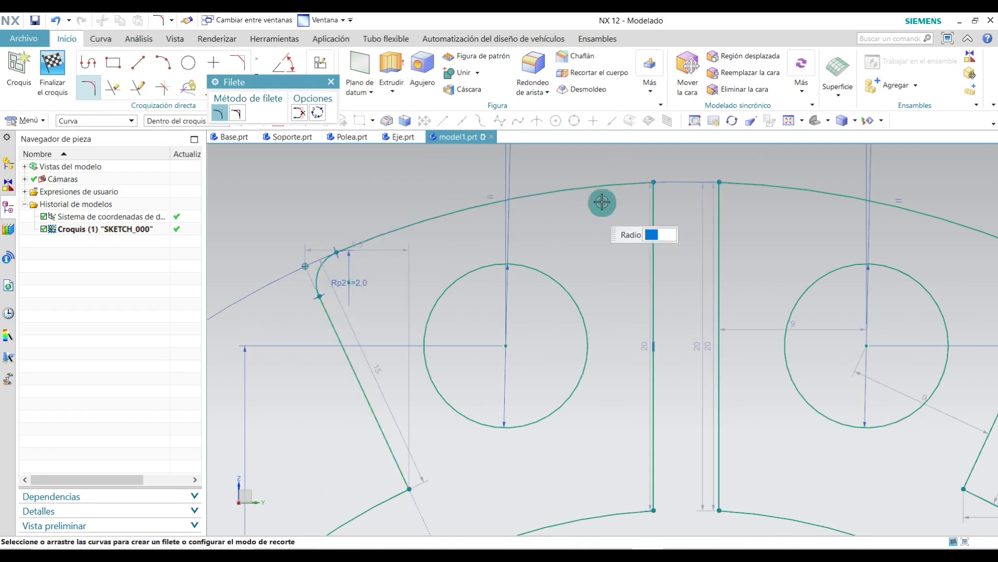
Fillet the upper corners on both sides of the open slot with a radius of 2 mm.
left_click(624, 189)
left_click(649, 208)
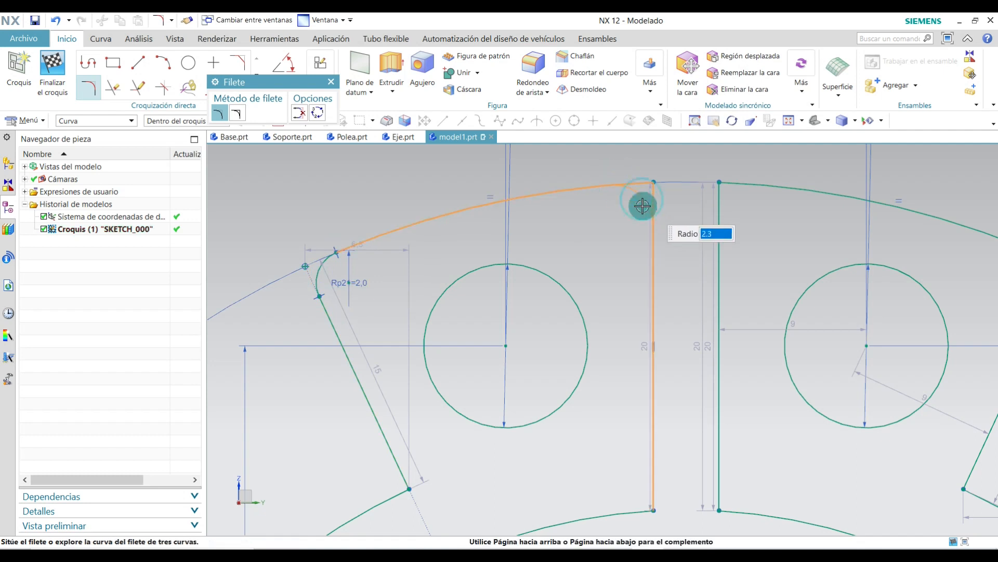
type("2")
key("Return")
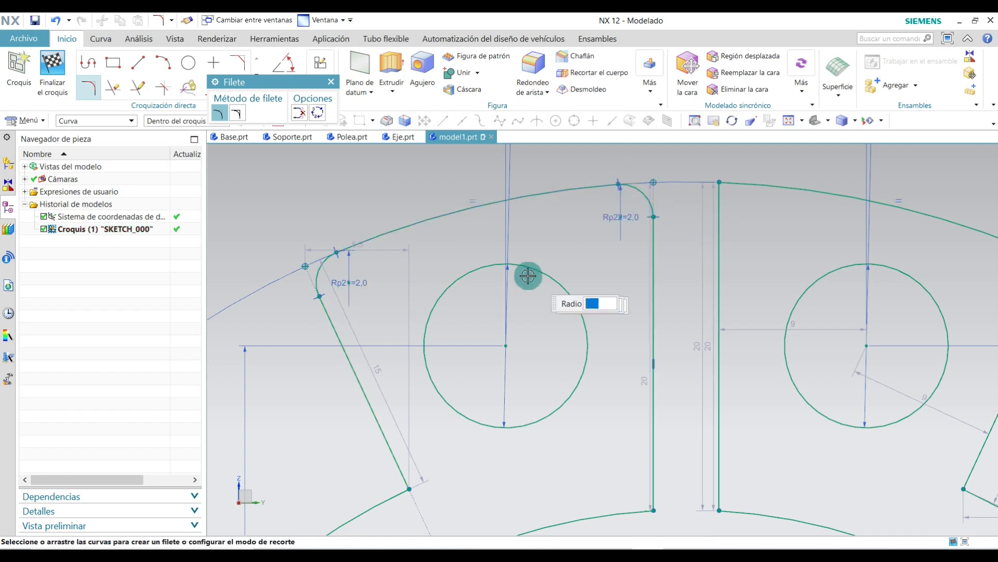
left_click(603, 209)
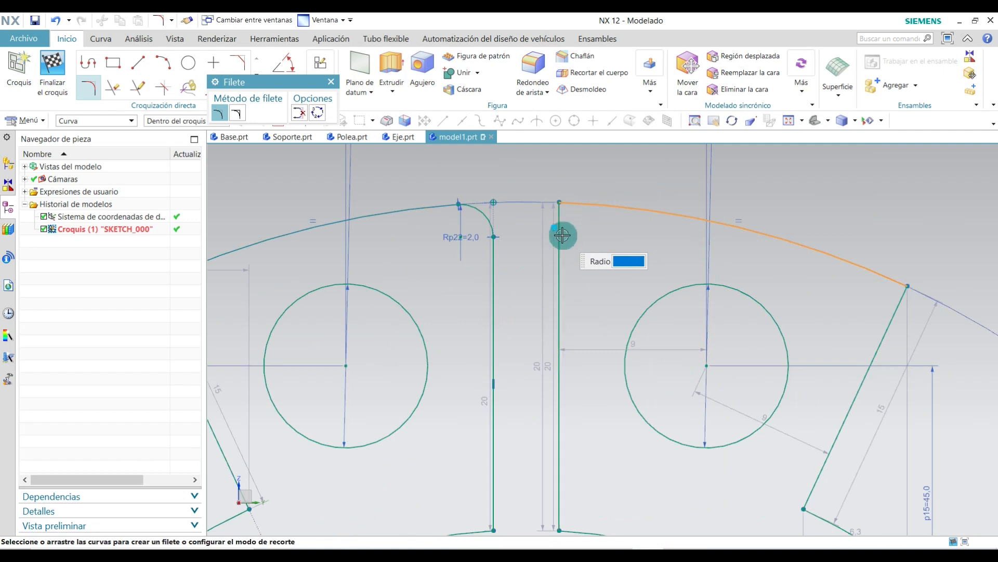
left_click(562, 232)
type("2")
key("Return")
scroll(620, 281, "down", 2)
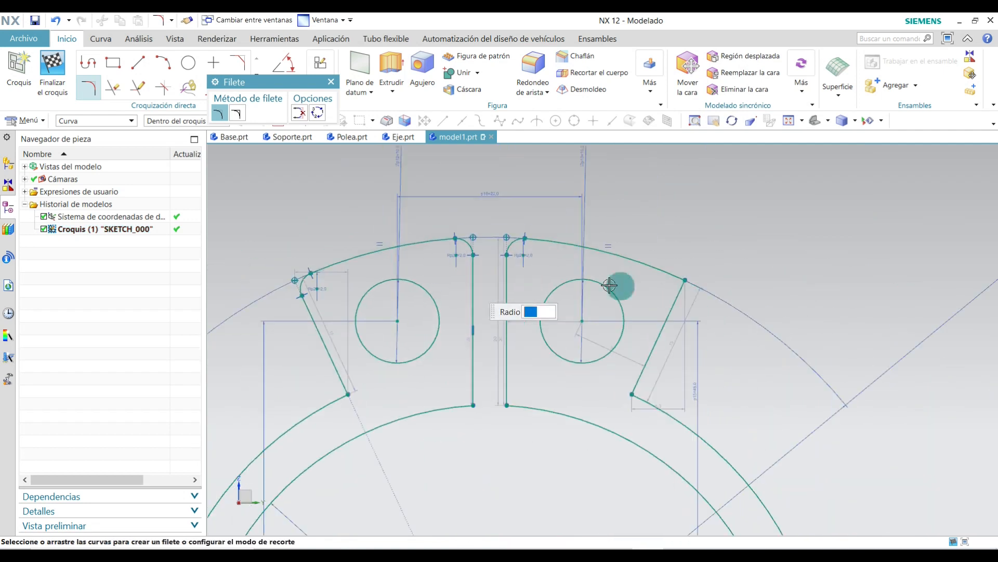
Fillet the upper outer corner of the right lug with a radius of 2 mm.
scroll(607, 276, "up", 2)
left_click(635, 263)
left_click(649, 284)
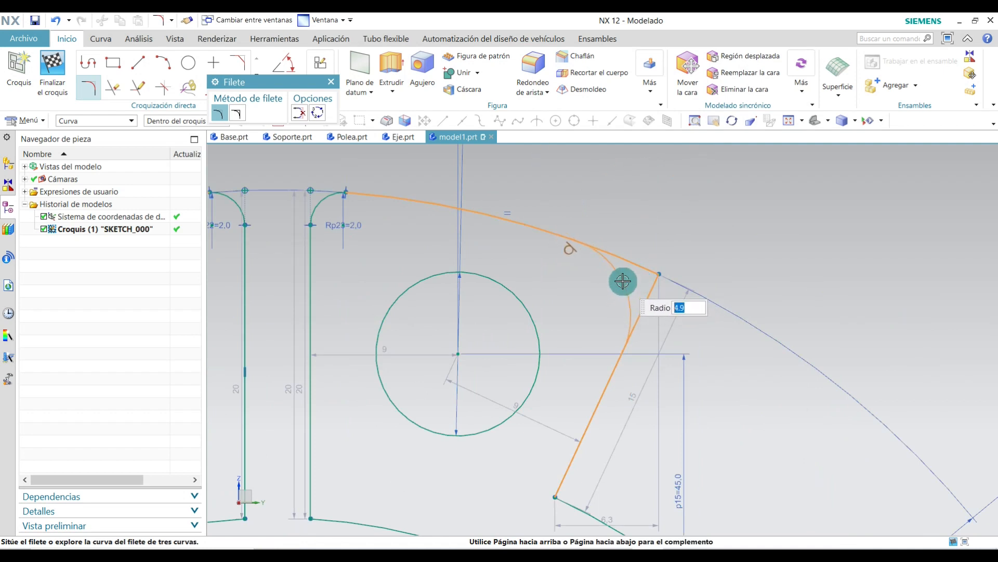
key("Return")
scroll(582, 276, "down", 4)
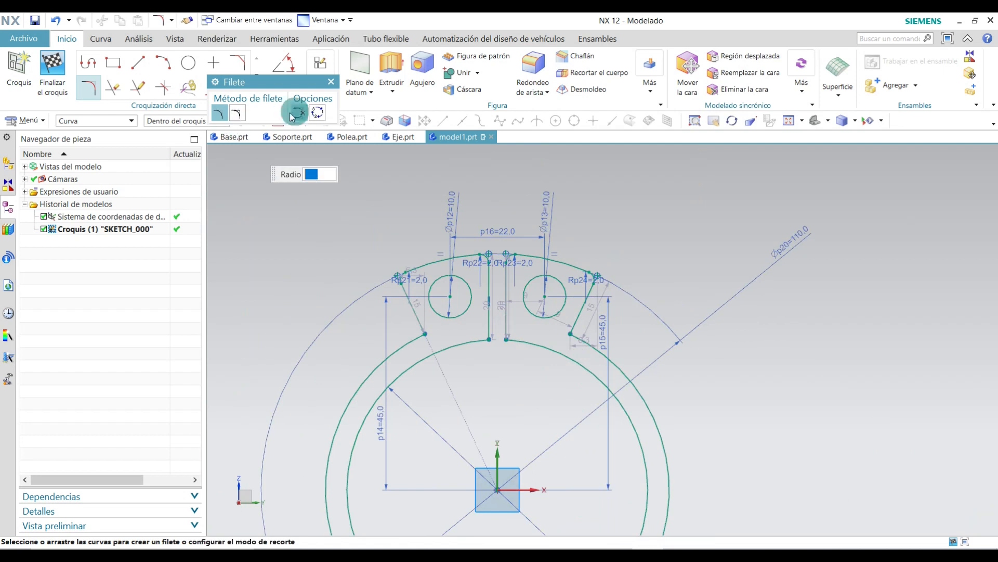
left_click(331, 83)
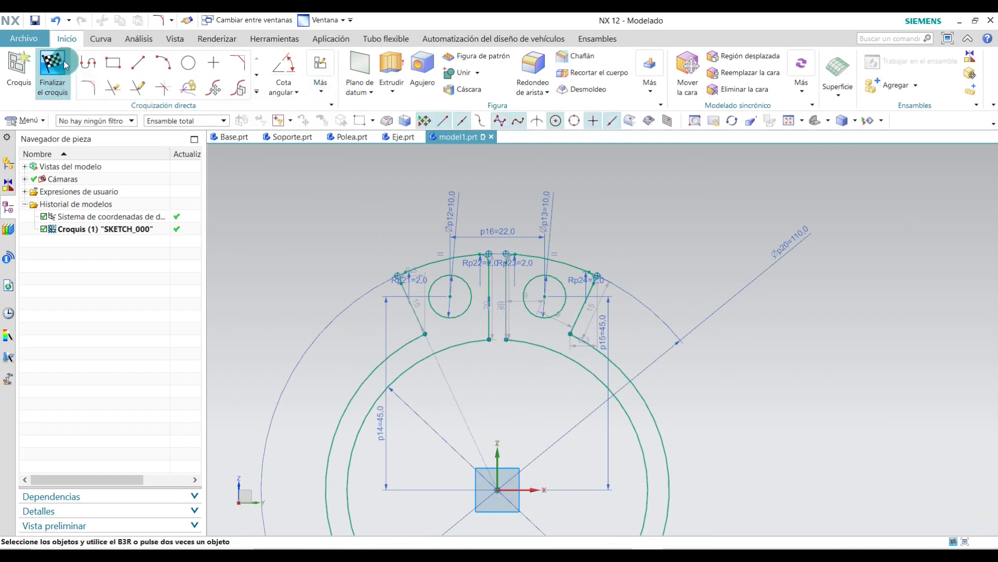
Finish the sketch and start extruding the clamp-ring profile in the reversed direction.
left_click(56, 62)
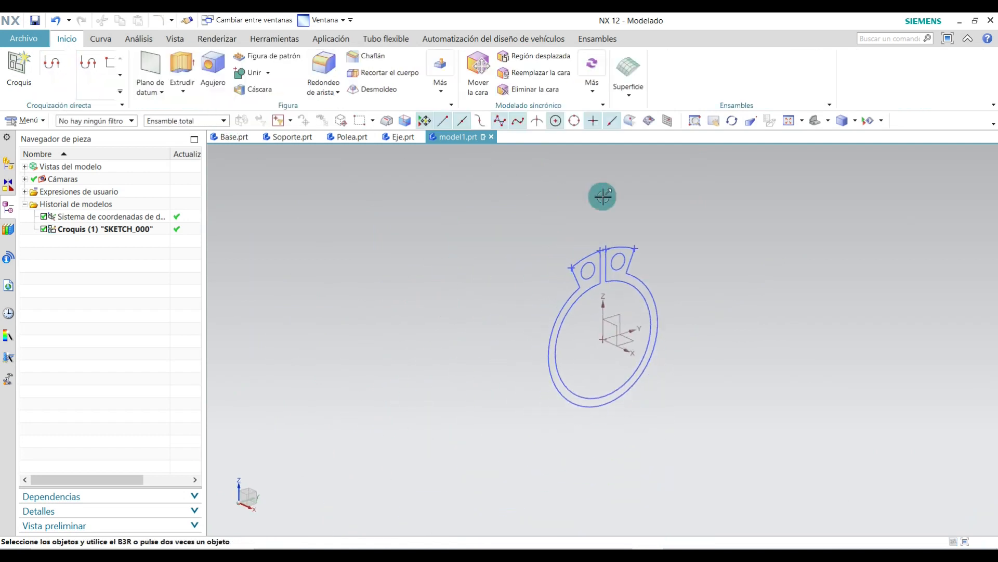
scroll(582, 231, "up", 5)
scroll(585, 230, "down", 2)
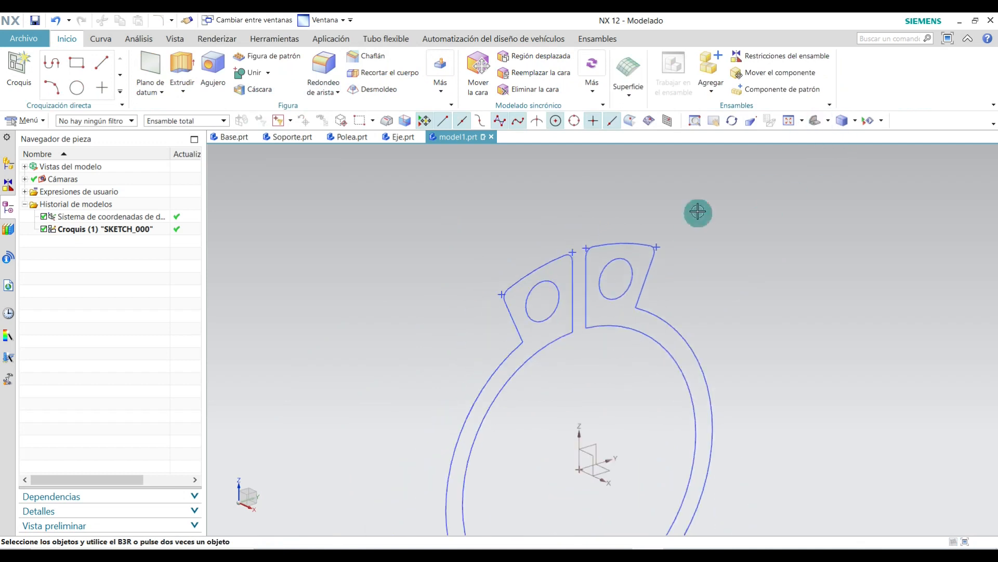
scroll(721, 254, "down", 2)
scroll(702, 341, "down", 2)
scroll(742, 250, "up", 2)
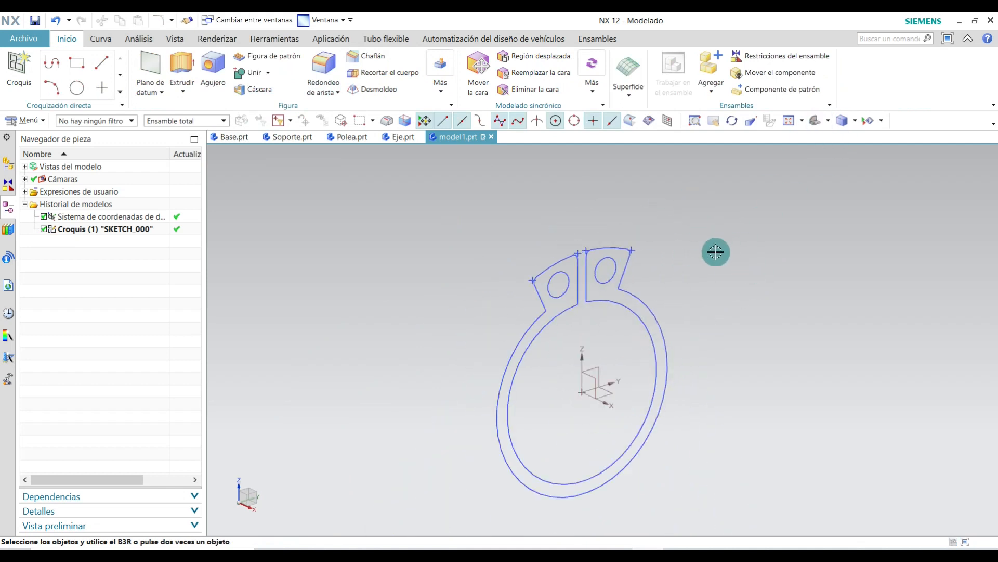
left_click(183, 60)
left_click(107, 237)
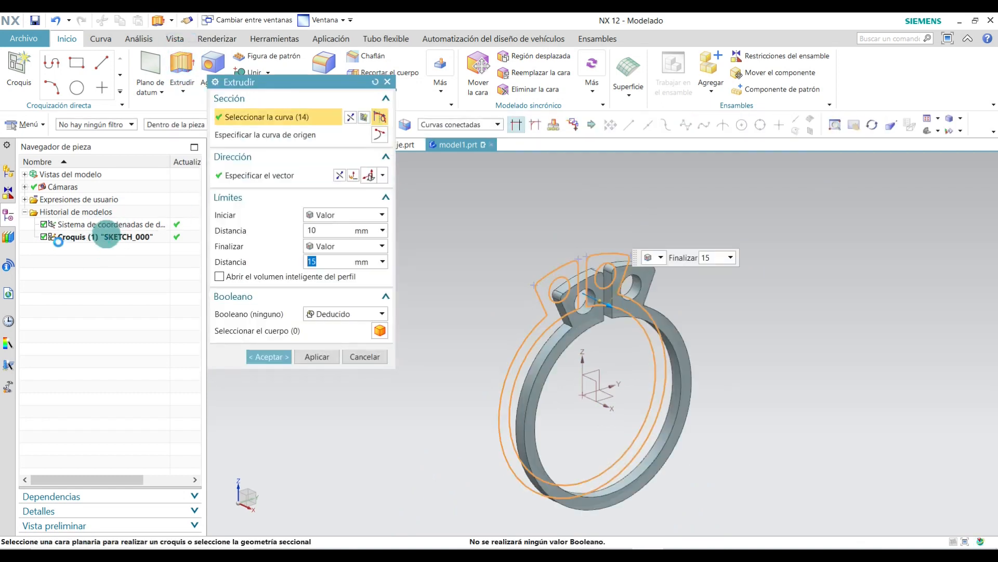
scroll(607, 268, "up", 5)
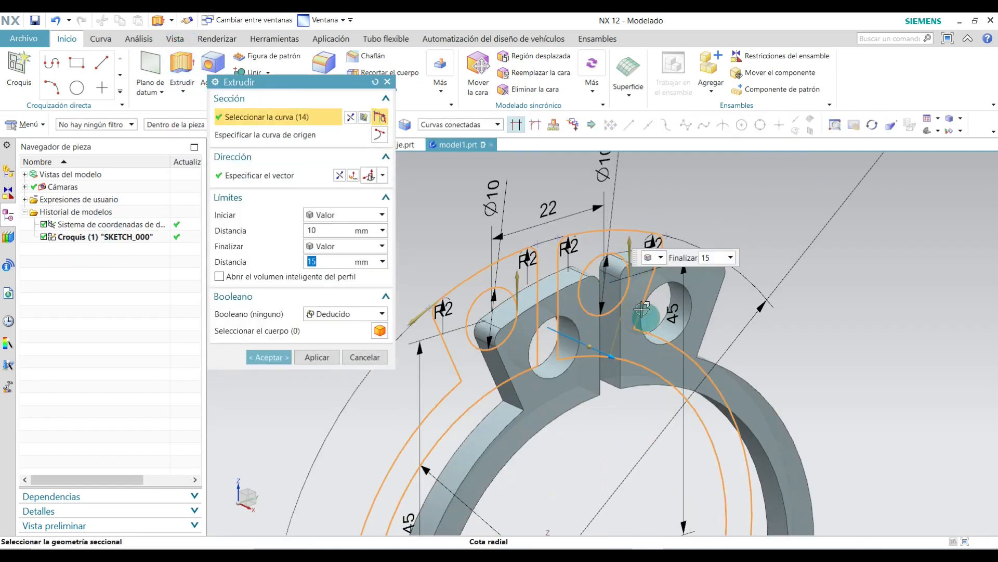
double_click(610, 353)
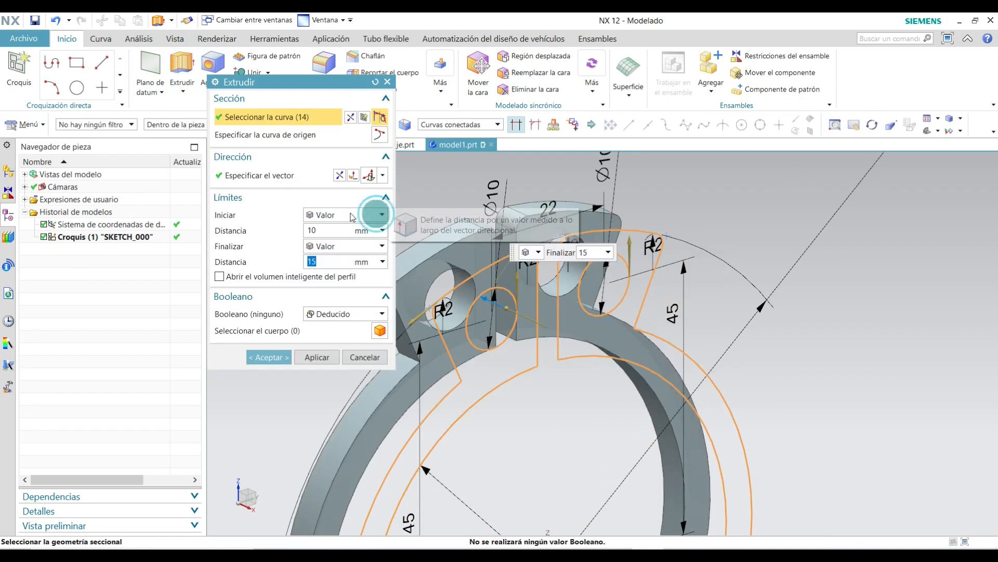
Set the extrusion limits by value, starting at 0 mm and ending at 5 mm.
left_click(378, 217)
left_click(330, 226)
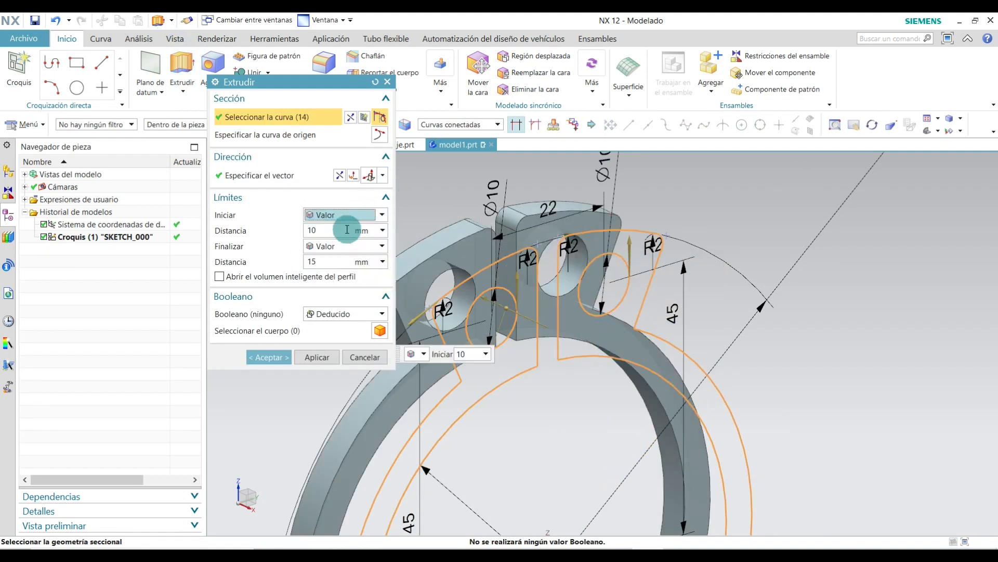
left_click(375, 251)
left_click(357, 257)
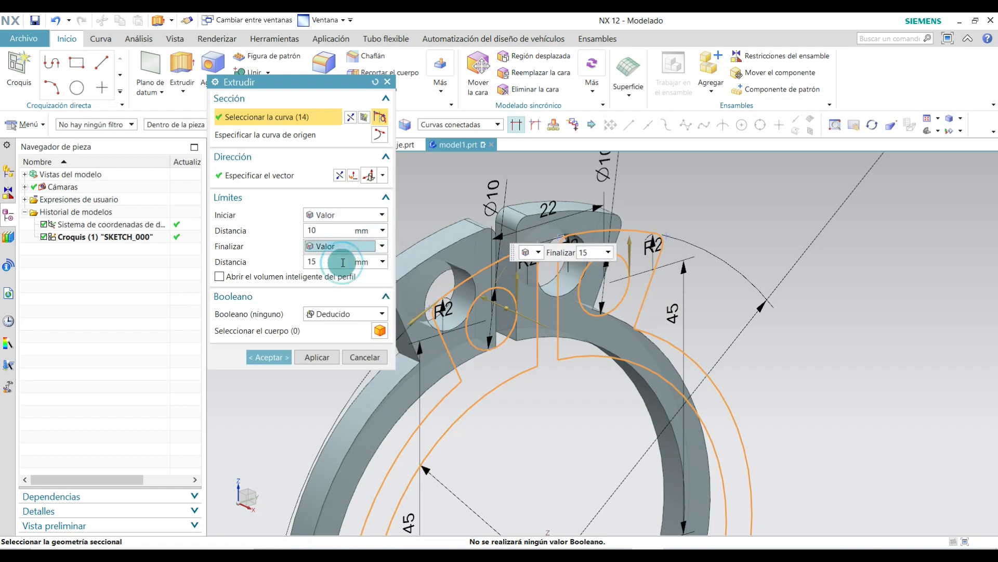
left_click(321, 229)
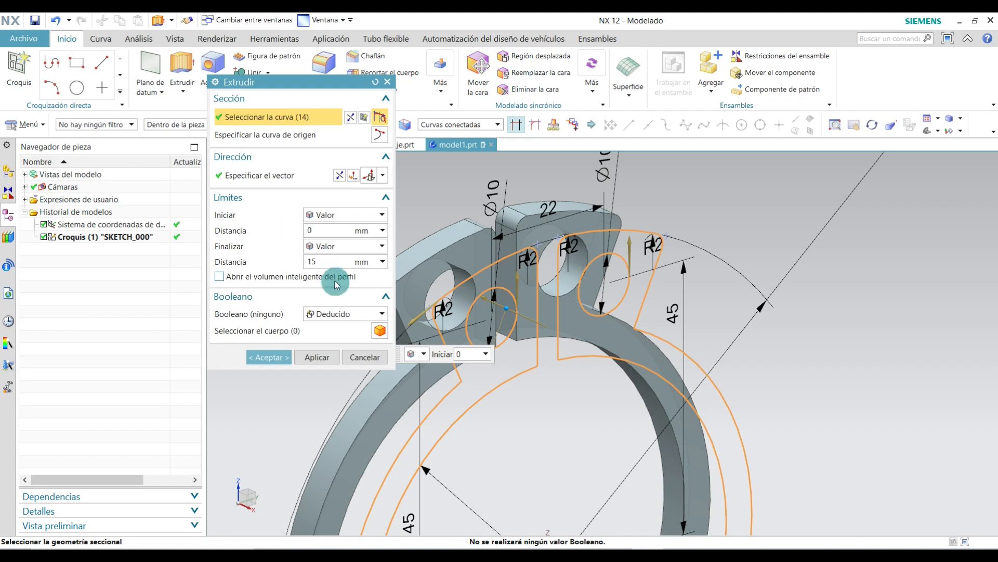
left_click(263, 241)
type("5")
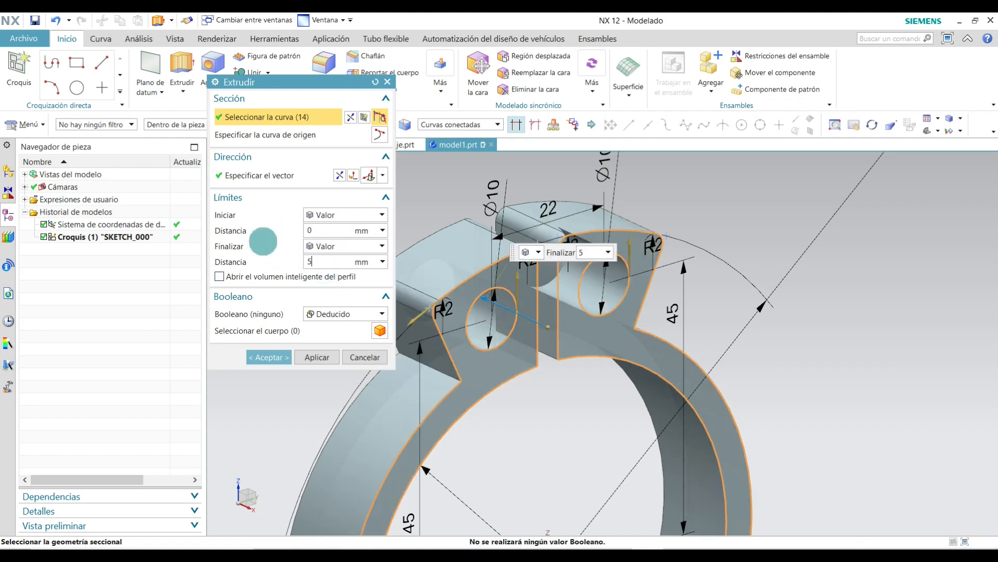
Set the extrusion's Boolean to none (Ninguno) and create the ring body.
left_click(343, 311)
left_click(334, 329)
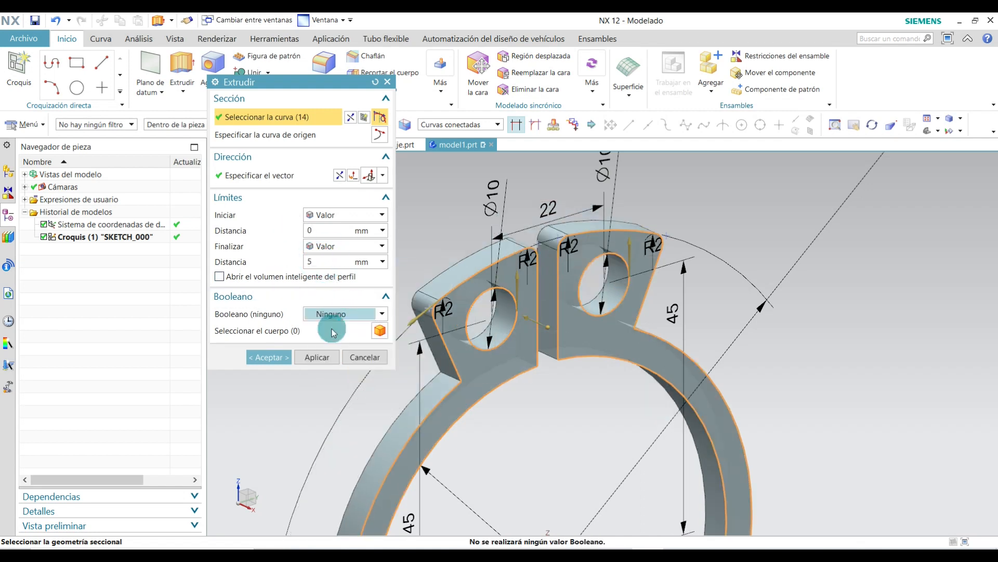
scroll(564, 296, "down", 2)
left_click(346, 215)
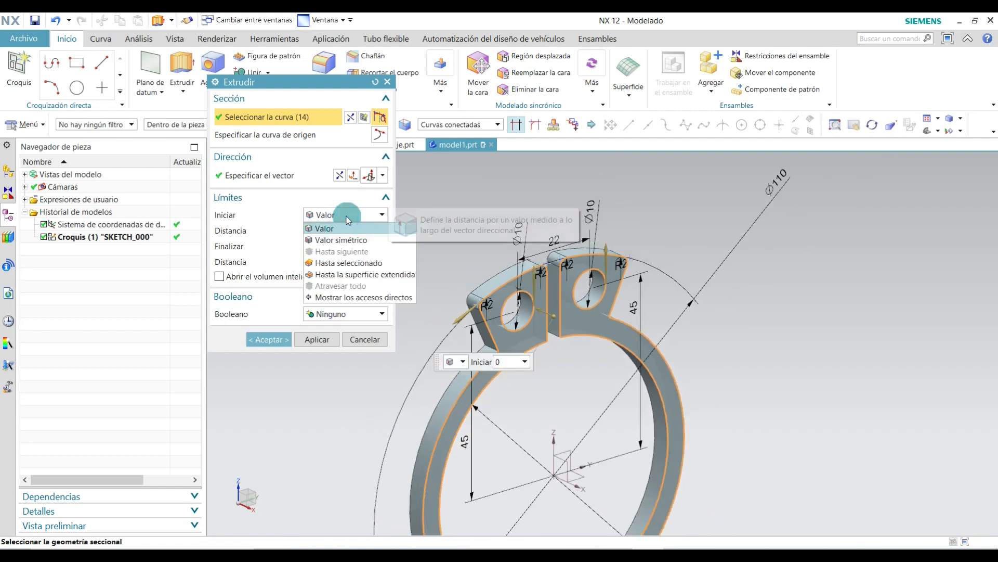
left_click(345, 228)
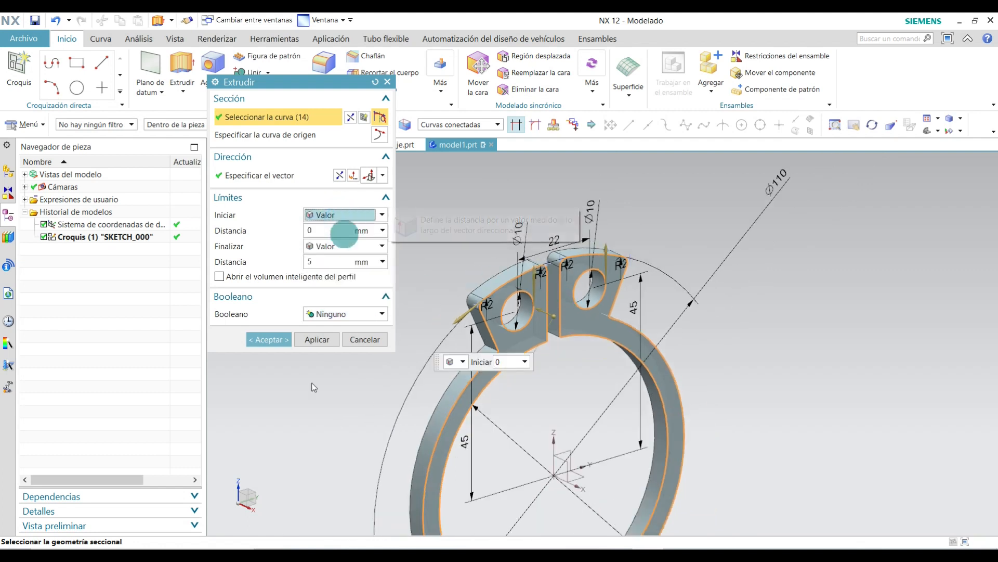
left_click(270, 339)
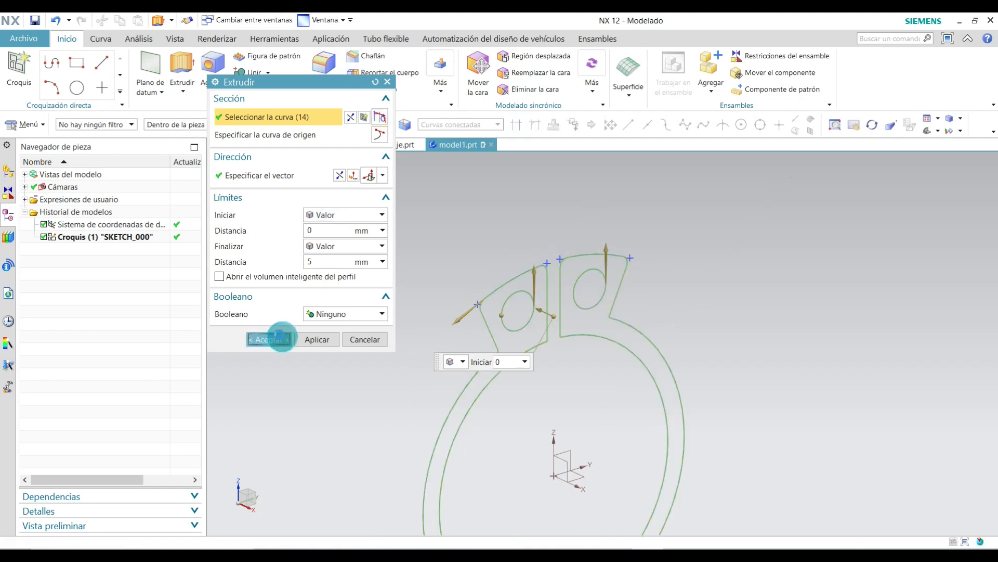
Save the part under the name Arandela in the Nueva carpeta folder.
middle_click_drag(537, 240, 583, 304)
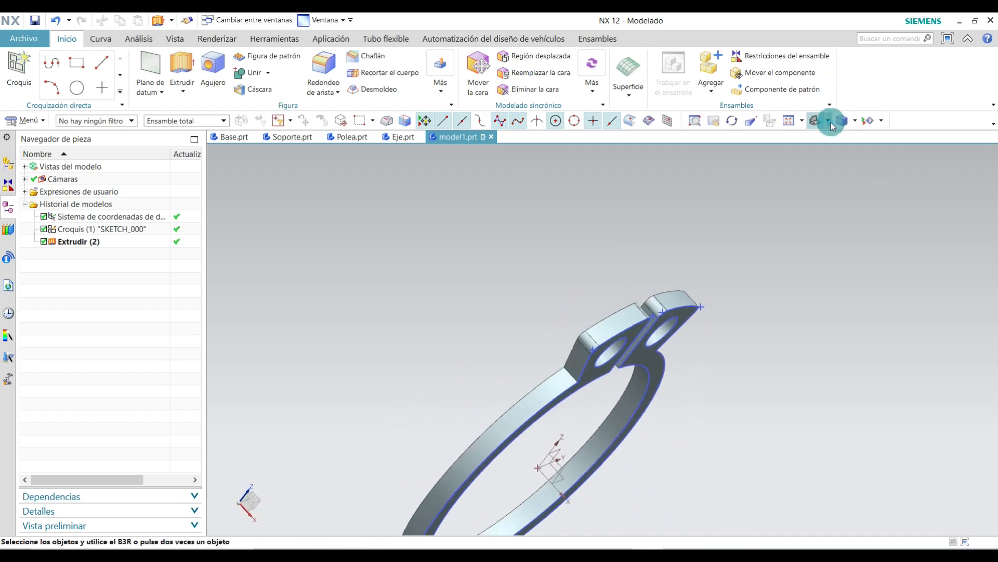
left_click(828, 120)
left_click(852, 140)
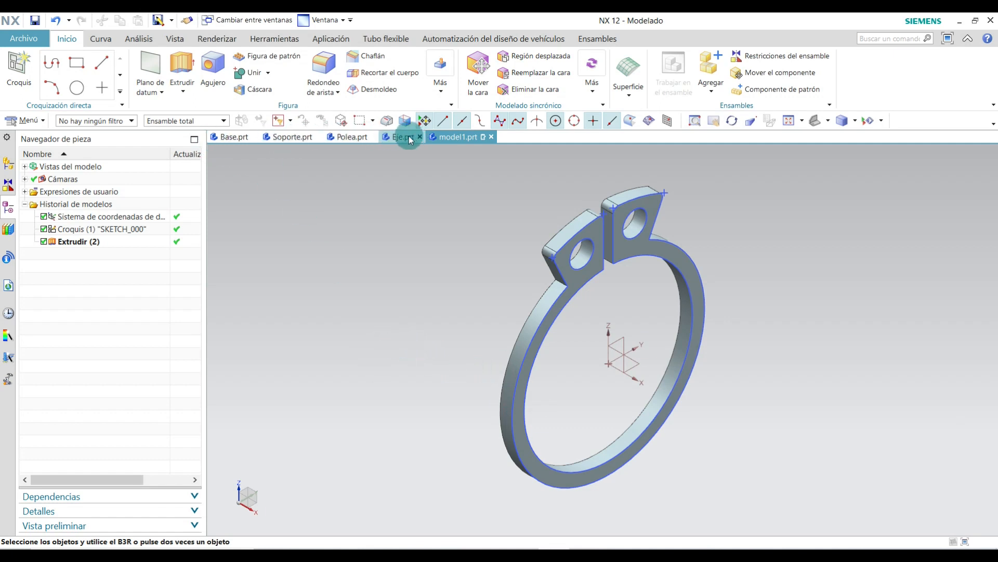
left_click(49, 46)
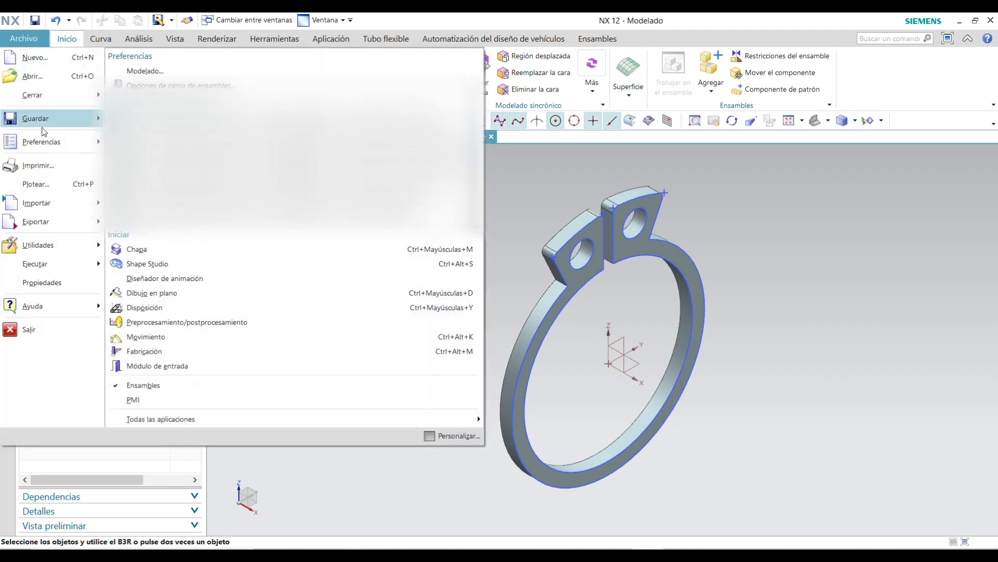
mouse_move(44, 119)
left_click(146, 138)
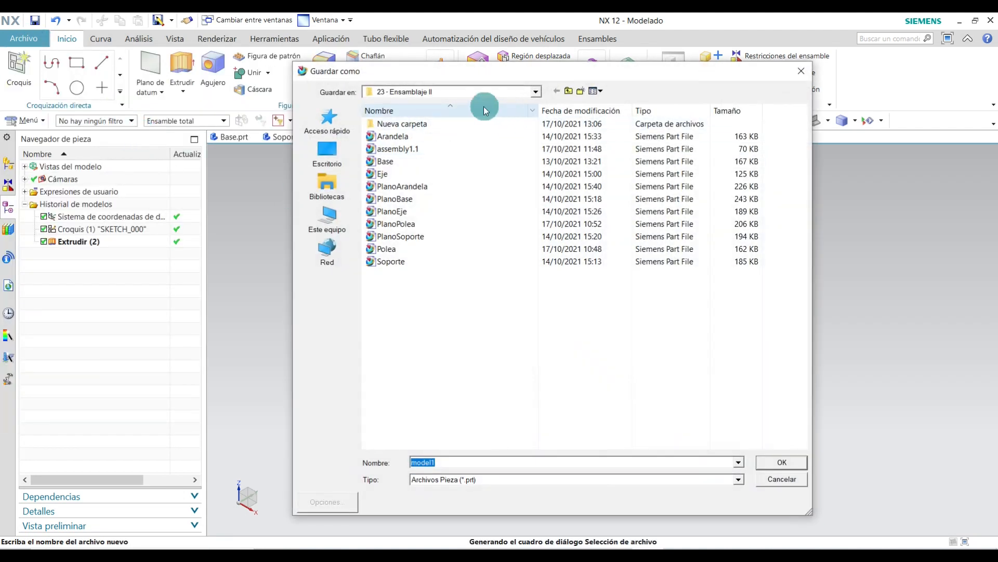
double_click(423, 122)
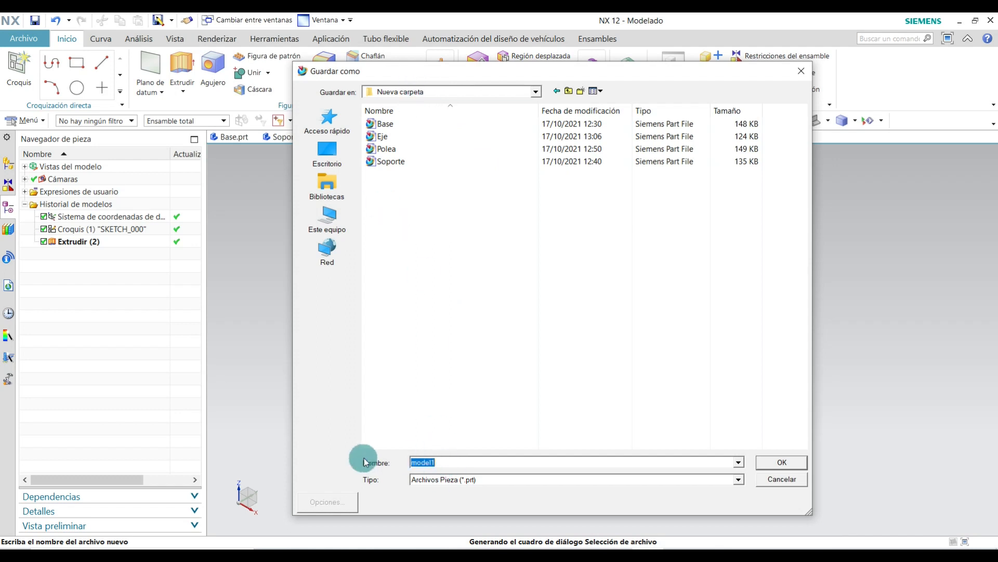
key("Caps_Lock")
type("Arandela")
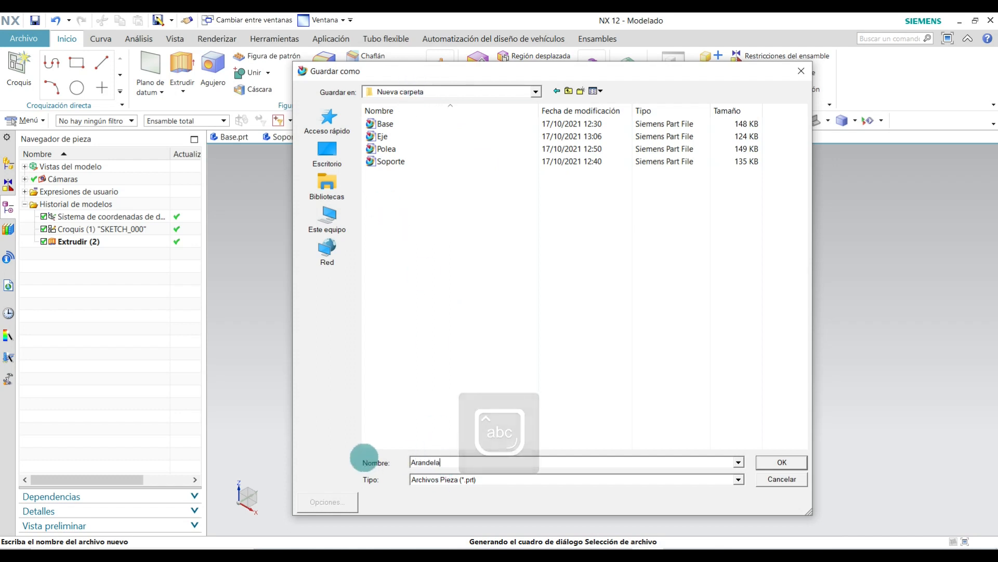
left_click(790, 462)
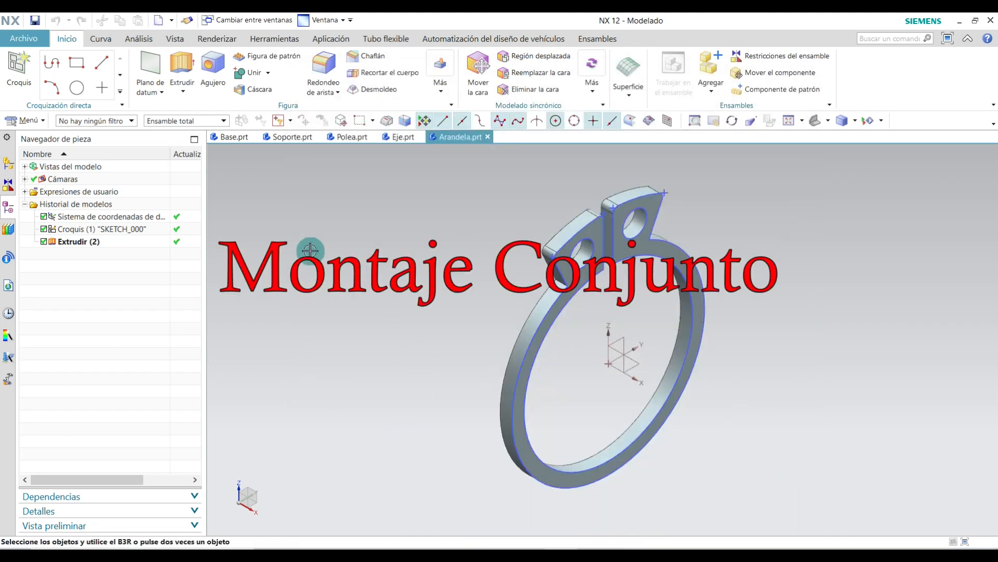
Review the open Base, Soporte, Polea, Eje and Arandela parts one after another.
left_click(230, 137)
left_click(289, 137)
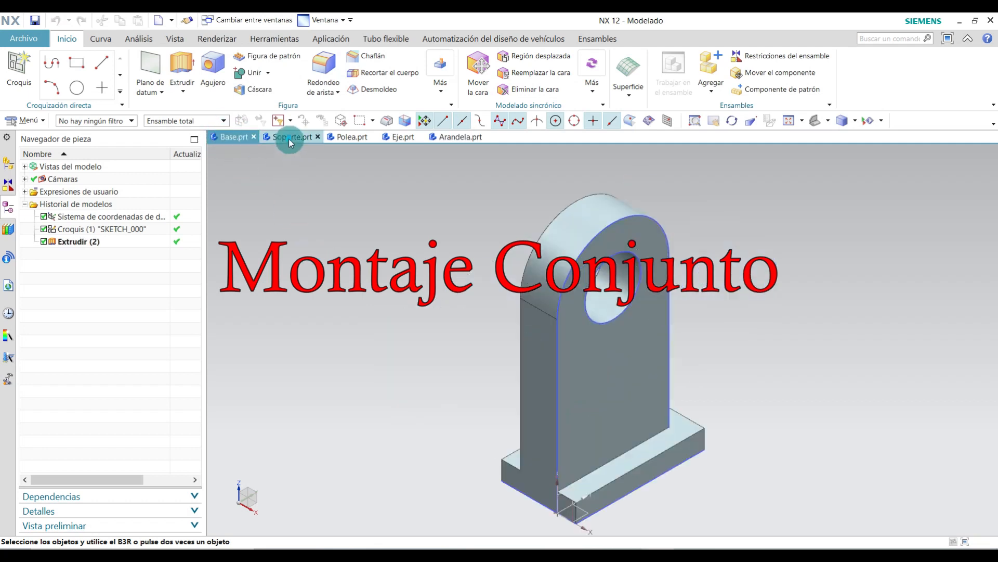
left_click(353, 138)
left_click(398, 137)
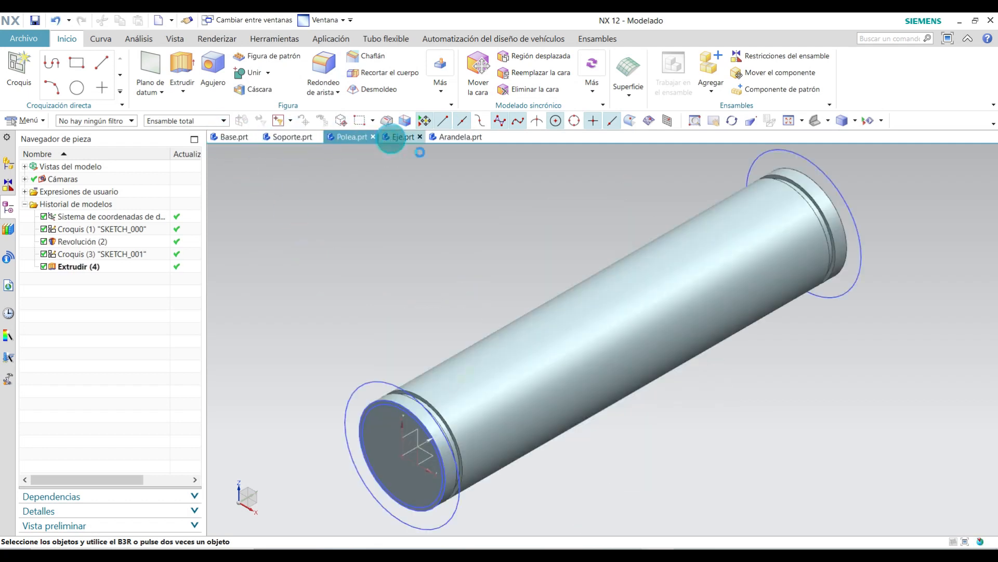
left_click(458, 138)
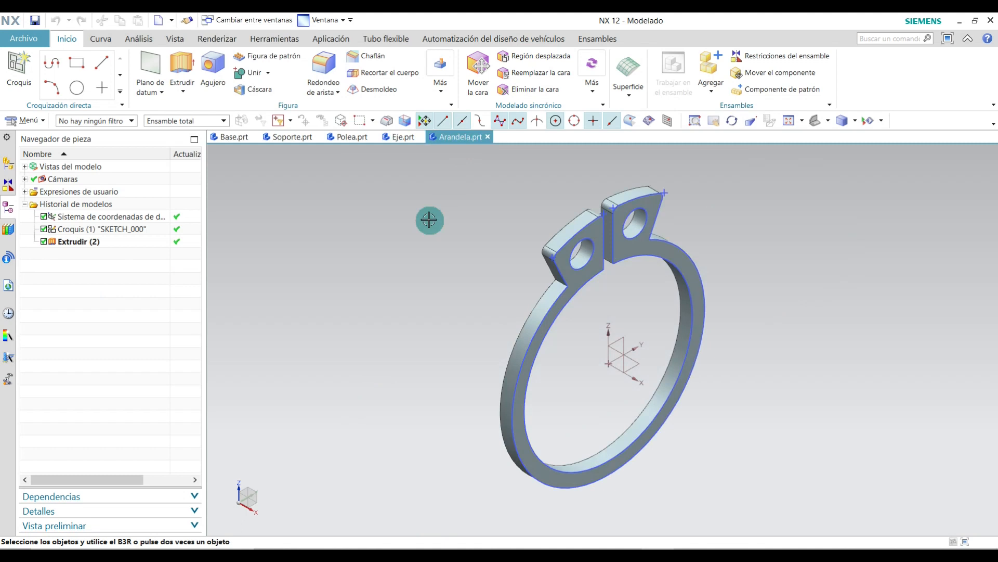
Create a new assembly file from the Ensamble template in millimetres.
left_click(42, 42)
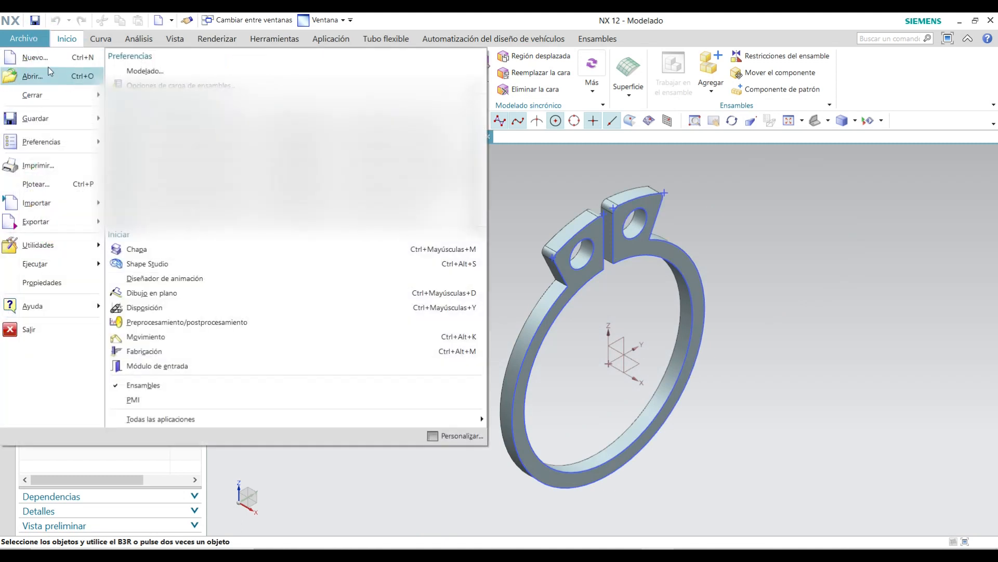
left_click(45, 59)
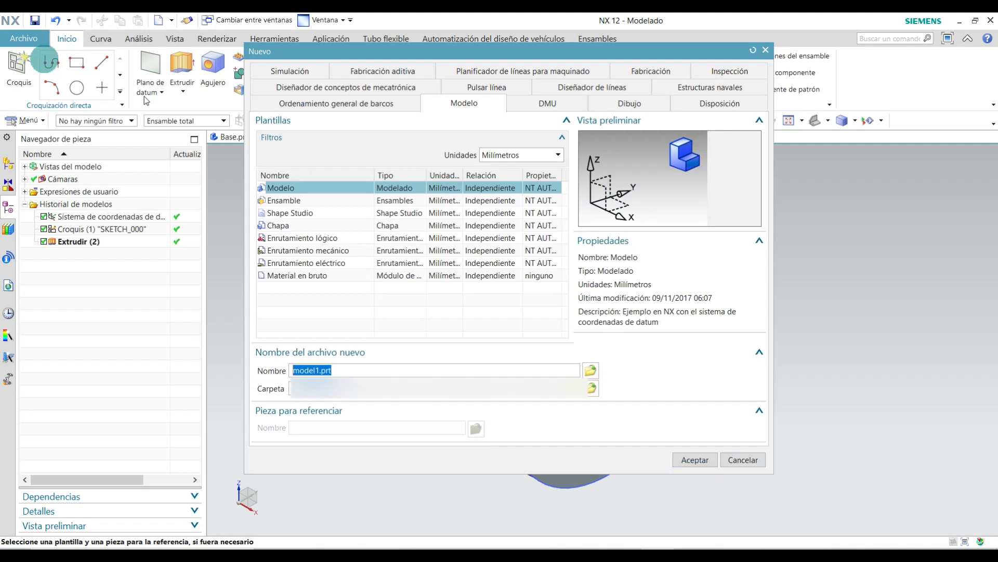
left_click(278, 189)
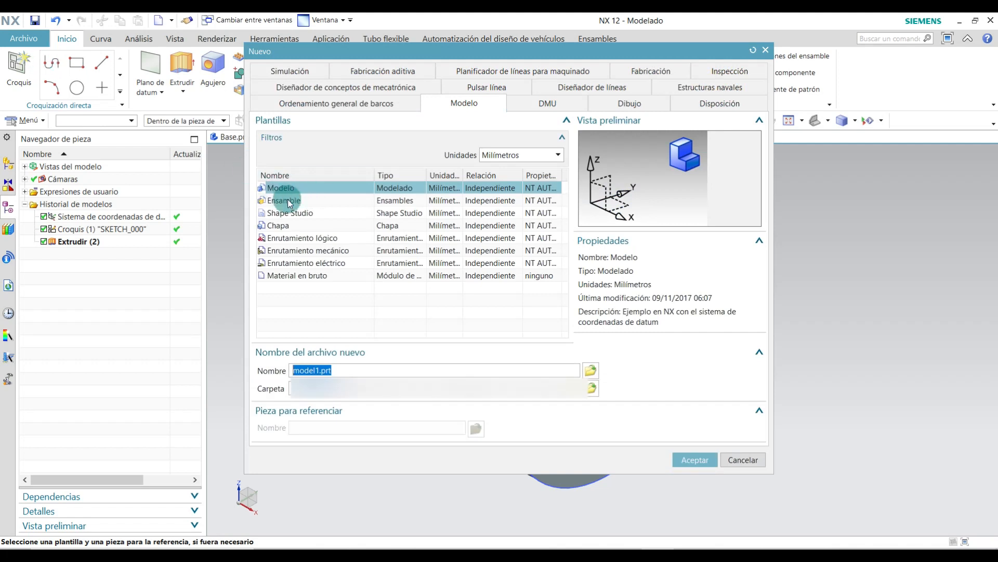
left_click(292, 201)
left_click(692, 460)
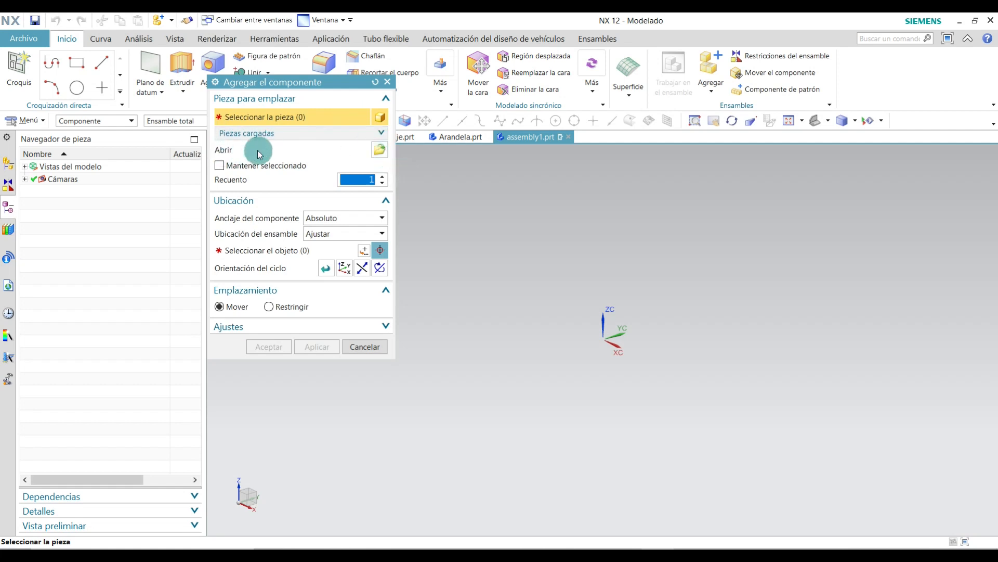
Select the Arandela, Base, Eje, Polea and Soporte files from Nueva carpeta as components for the assembly.
left_click(379, 150)
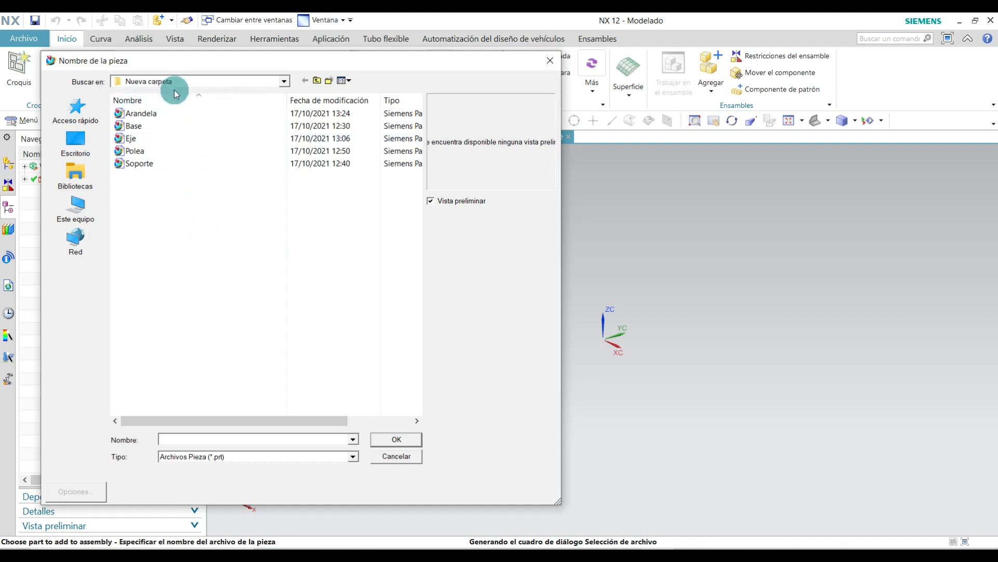
left_click_drag(145, 205, 119, 110)
left_click(396, 439)
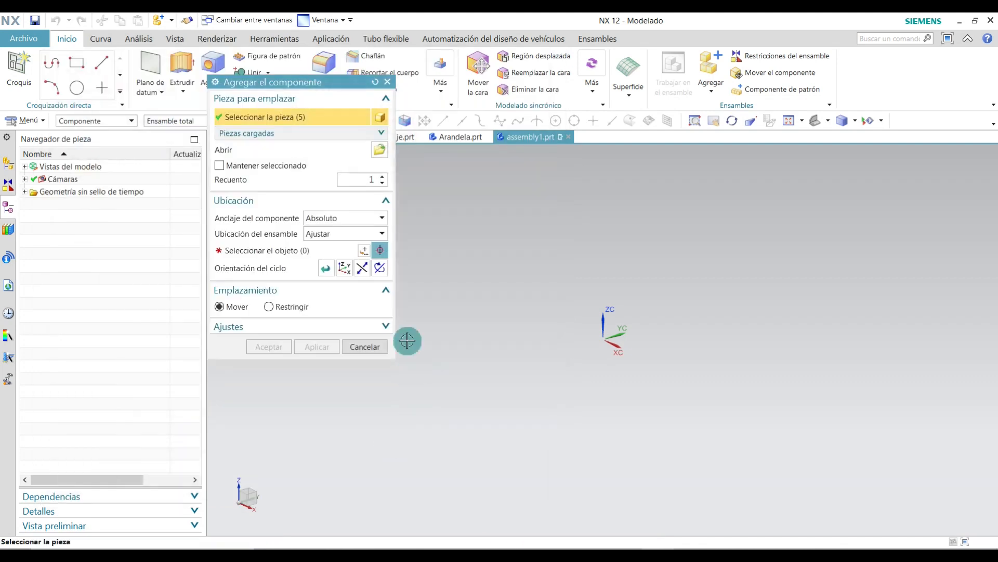
Place the five selected components together near the assembly origin and accept their location.
left_click(260, 252)
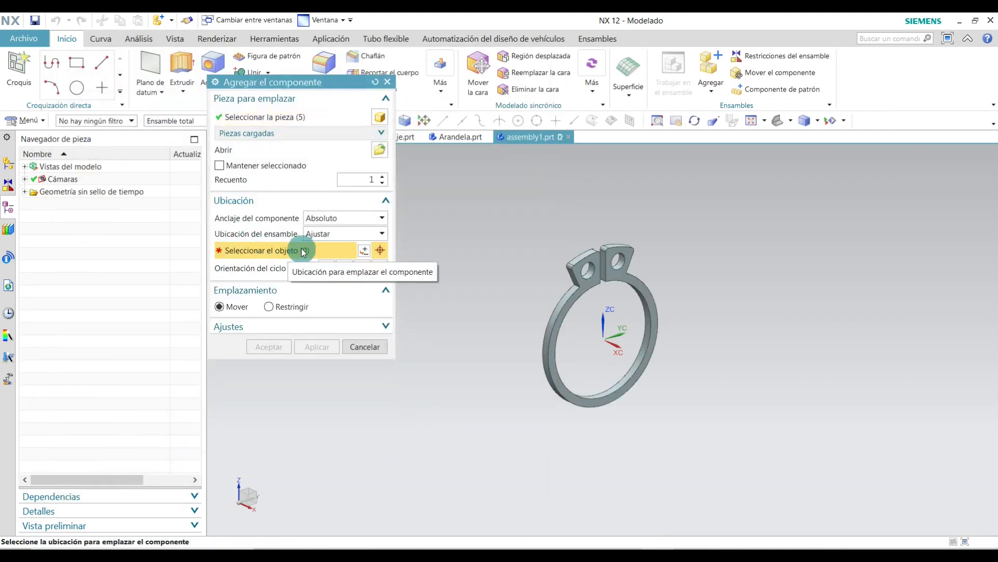
scroll(494, 338, "down", 6)
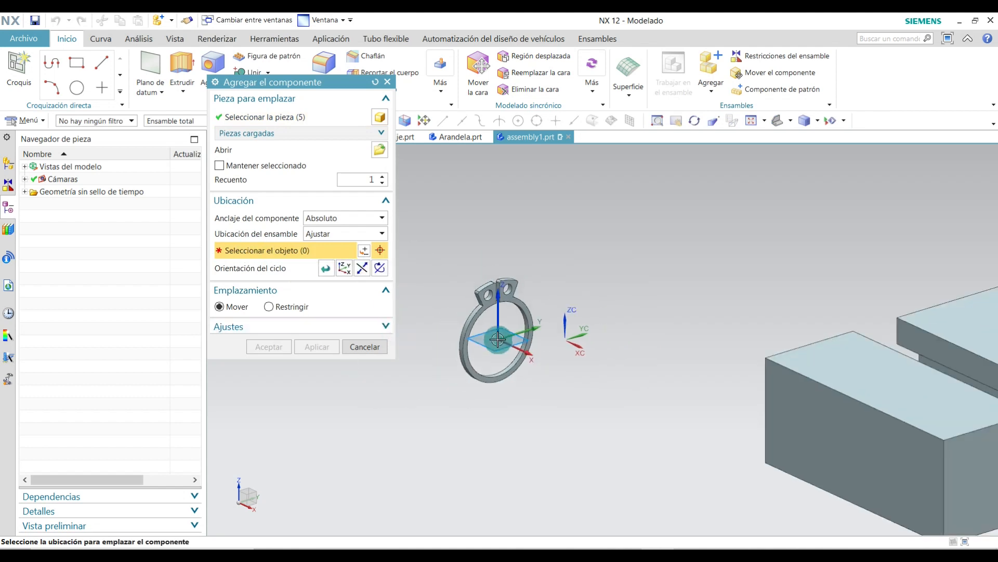
middle_click_drag(490, 336, 526, 309, "shift")
scroll(487, 348, "up", 2)
scroll(529, 323, "down", 2)
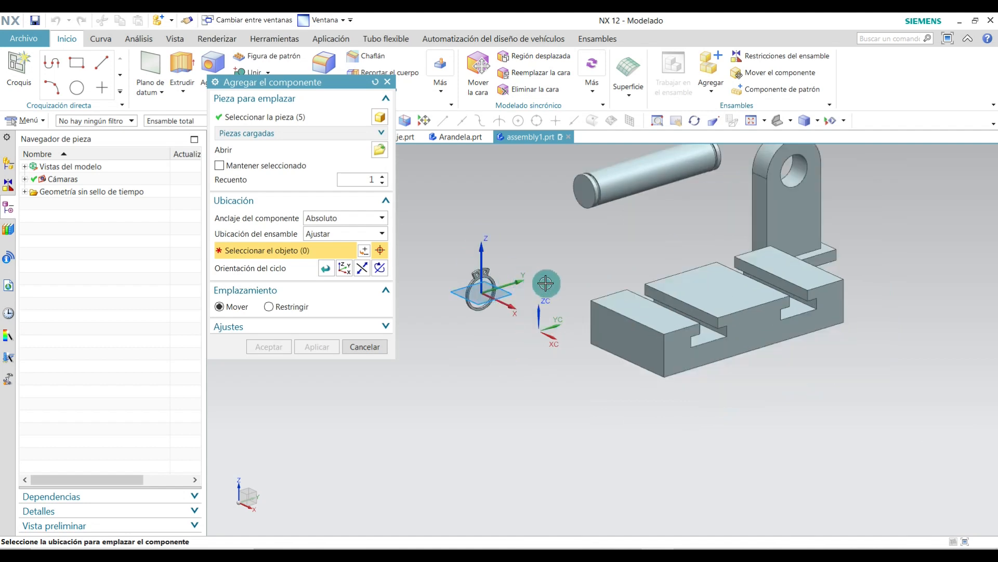
left_click(546, 282)
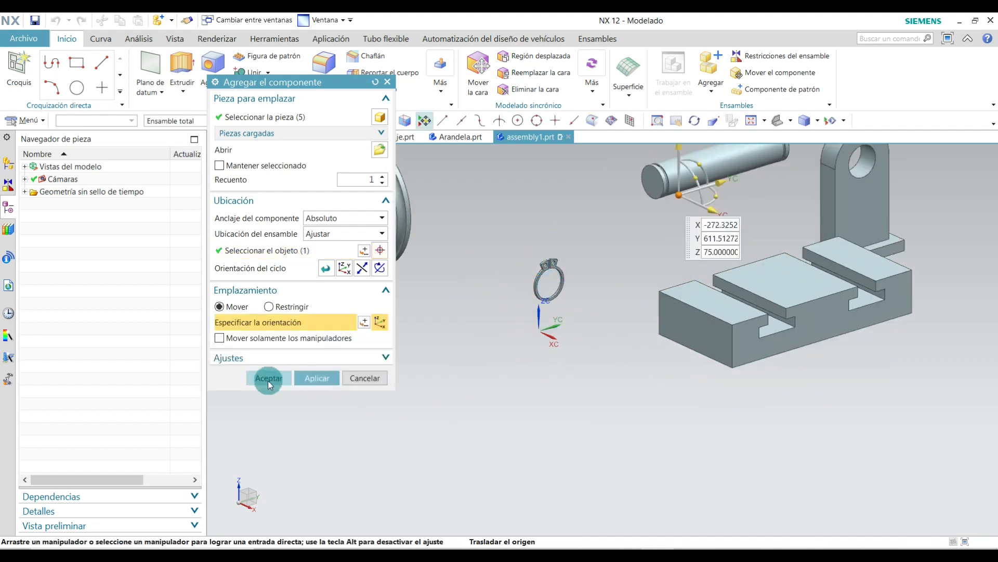
left_click(263, 378)
scroll(588, 368, "down", 2)
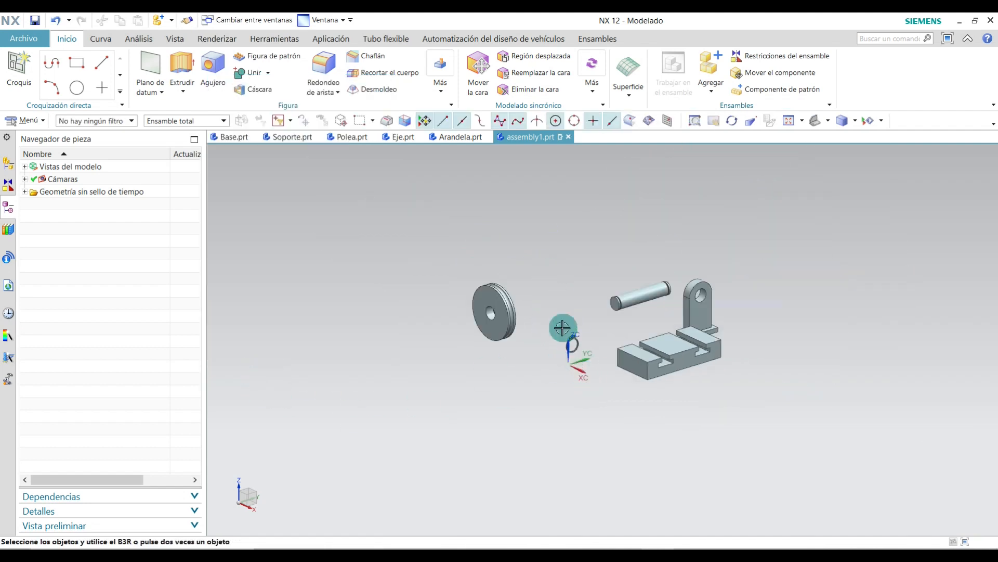
scroll(564, 328, "up", 2)
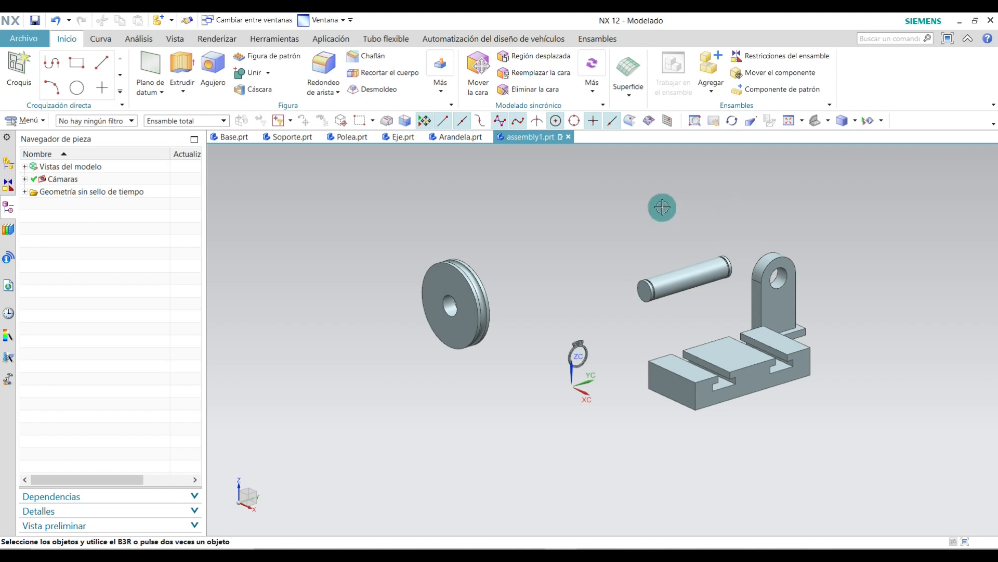
Add a second Arandela component and place it in the free space above the first ring.
left_click(713, 63)
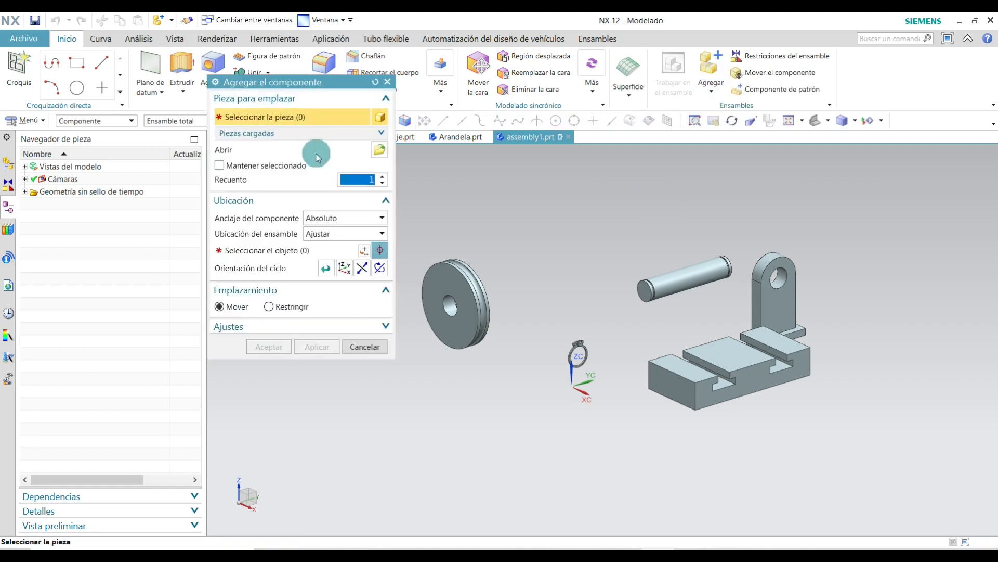
left_click(384, 149)
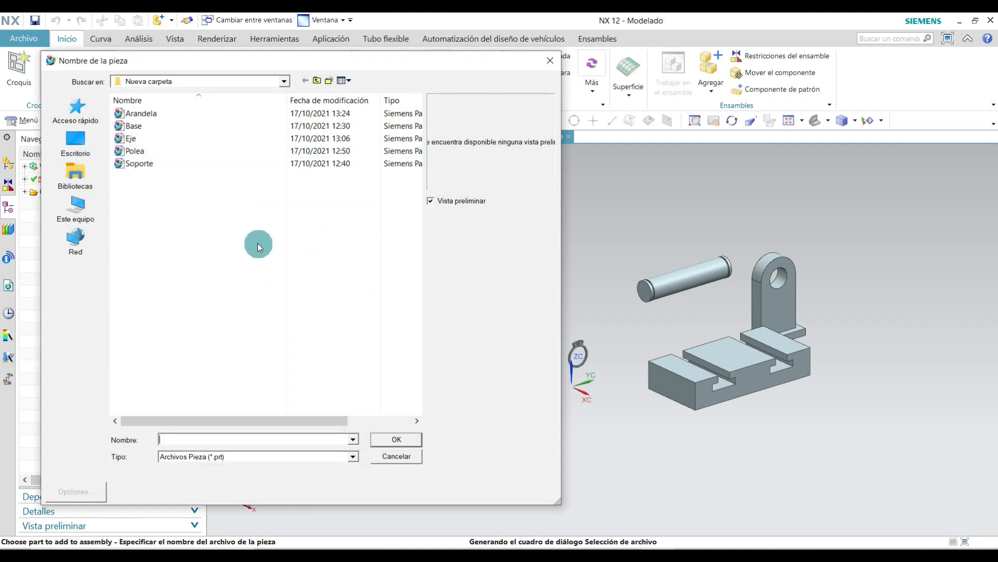
left_click(170, 113)
left_click(396, 440)
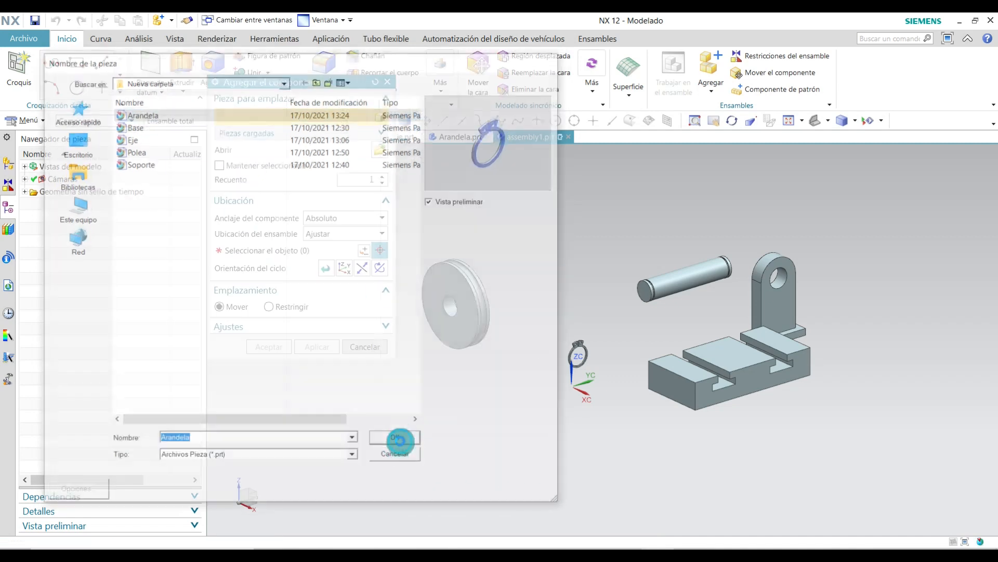
left_click(273, 252)
left_click(541, 382)
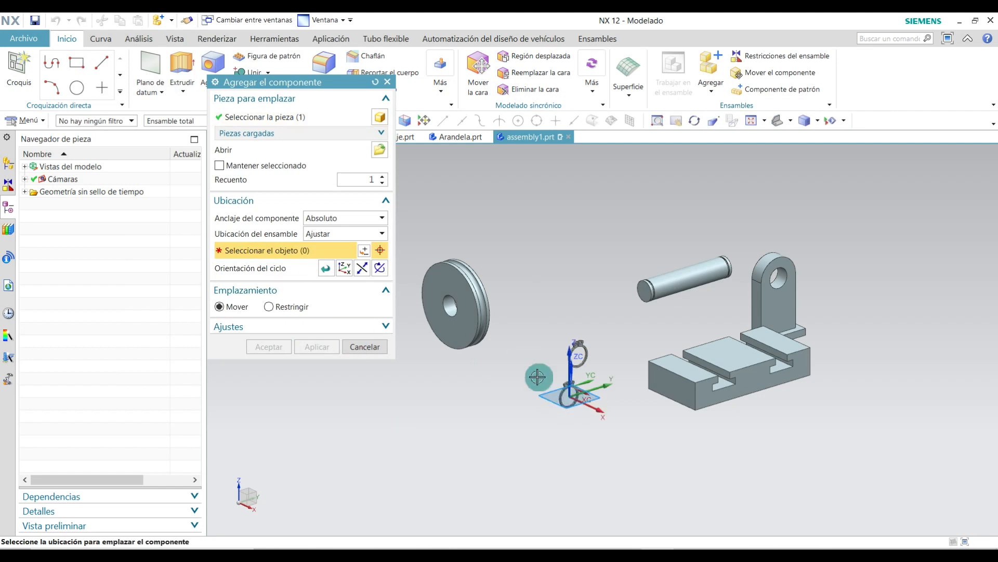
left_click(565, 383)
left_click(586, 250)
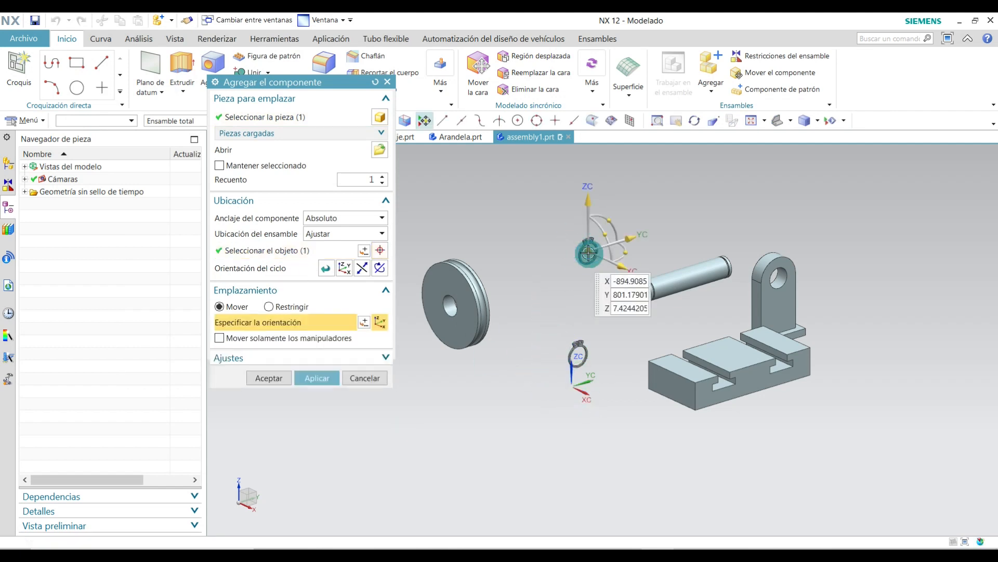
left_click(269, 379)
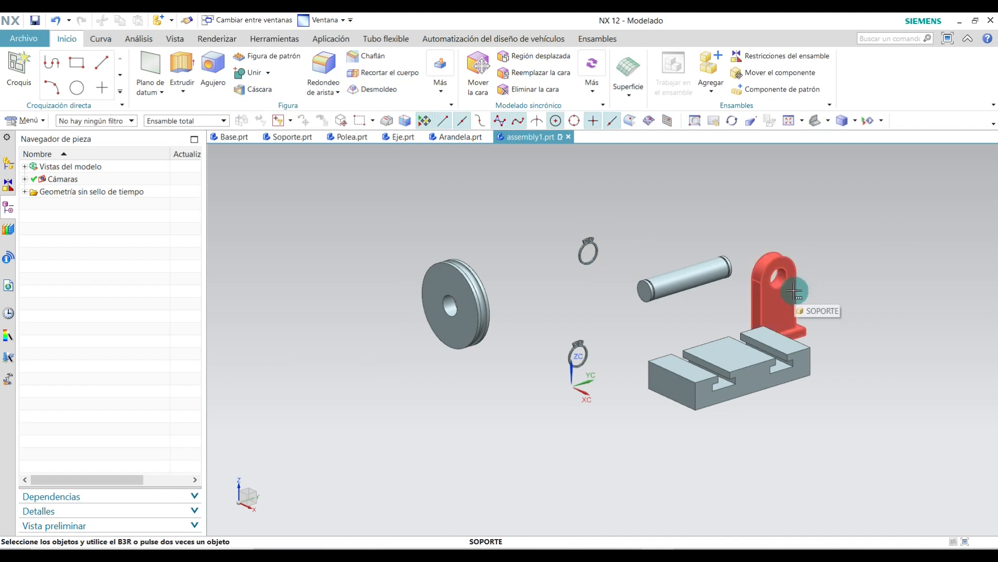
Add a second Soporte component and place it in the free space above the pulley.
left_click(711, 68)
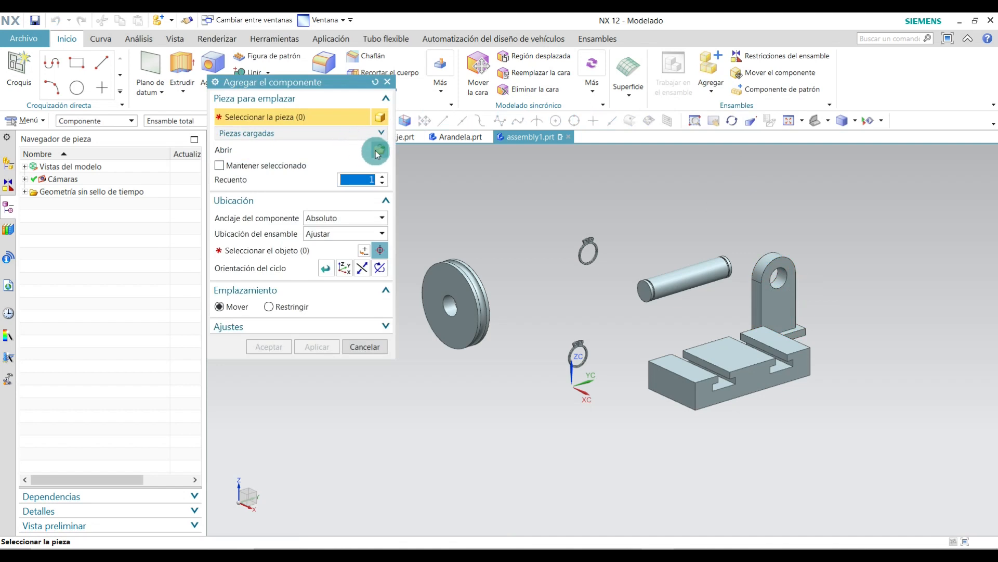
left_click(378, 151)
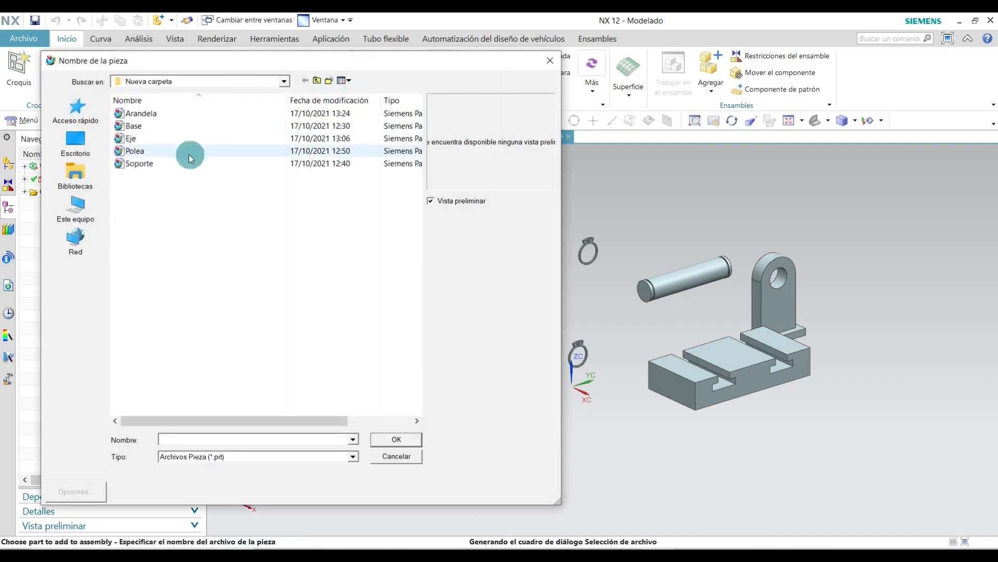
left_click(139, 165)
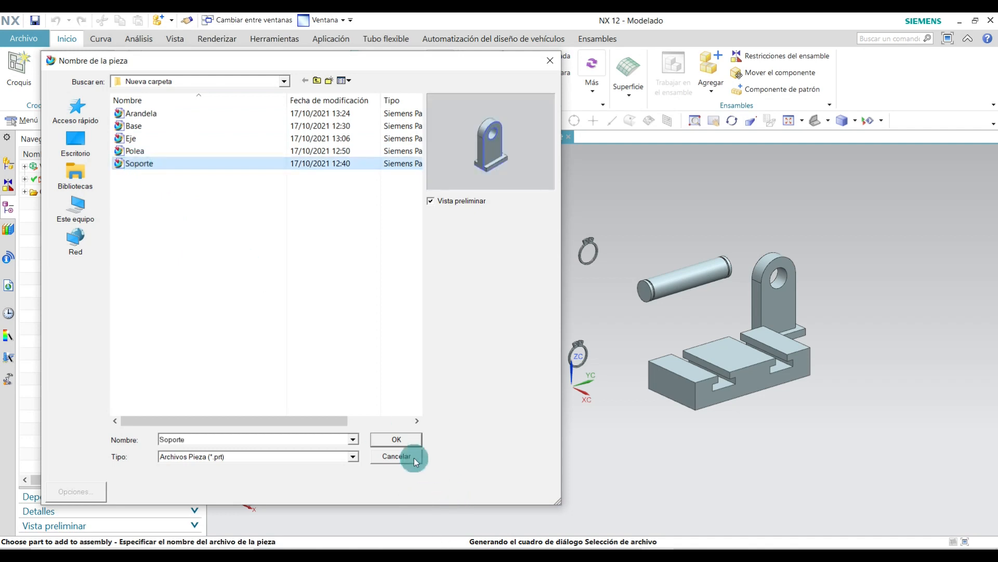
left_click(396, 439)
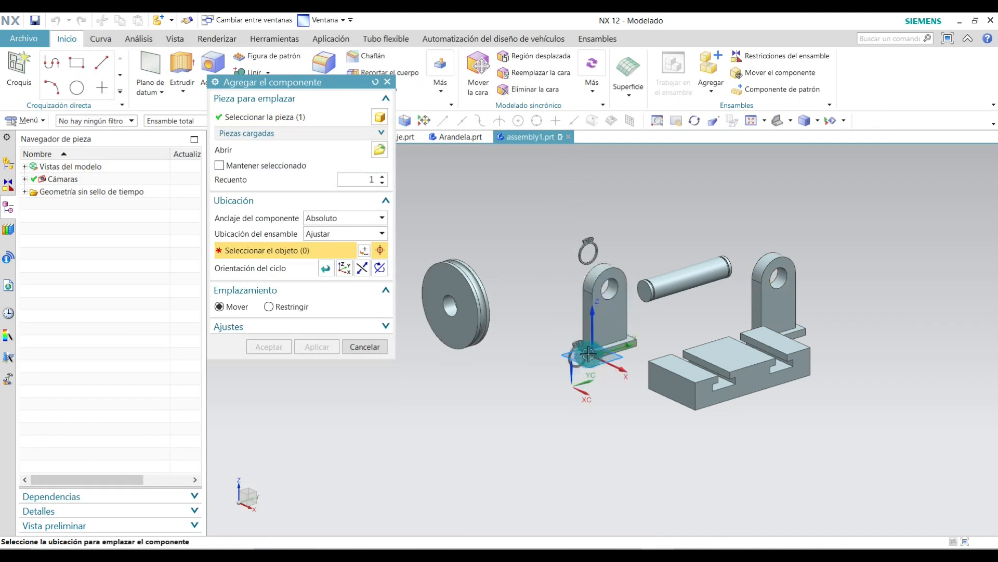
left_click(530, 251)
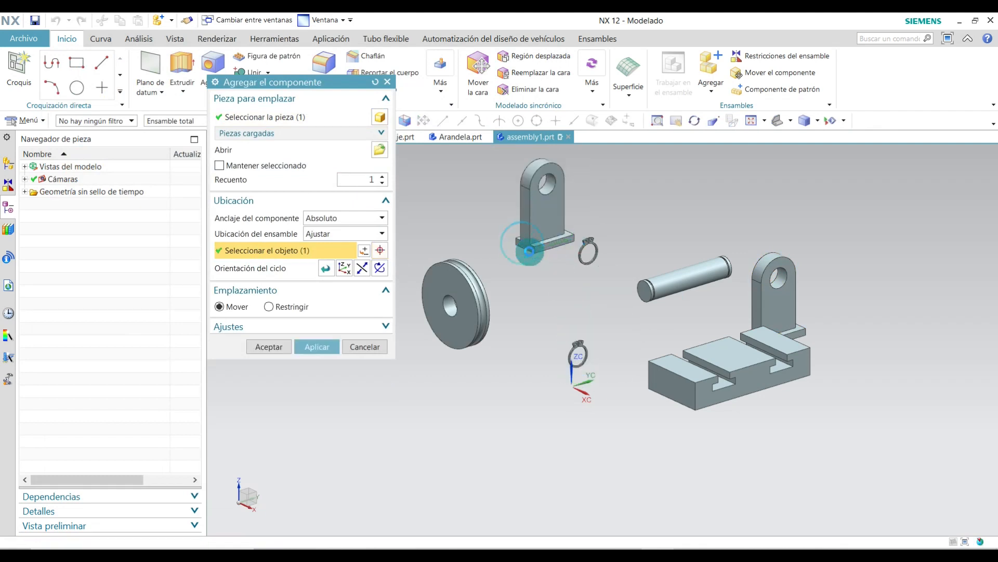
left_click(259, 379)
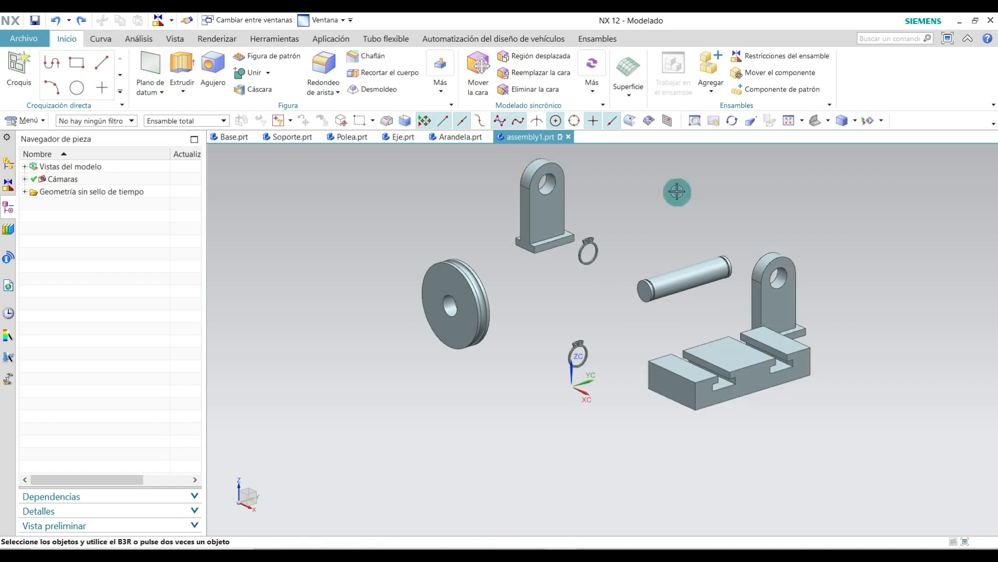
Apply a touch/align constraint (Tocar o alinear) between the second Soporte's foot side face and the side wall of the Base's nearer T-slot.
left_click(772, 58)
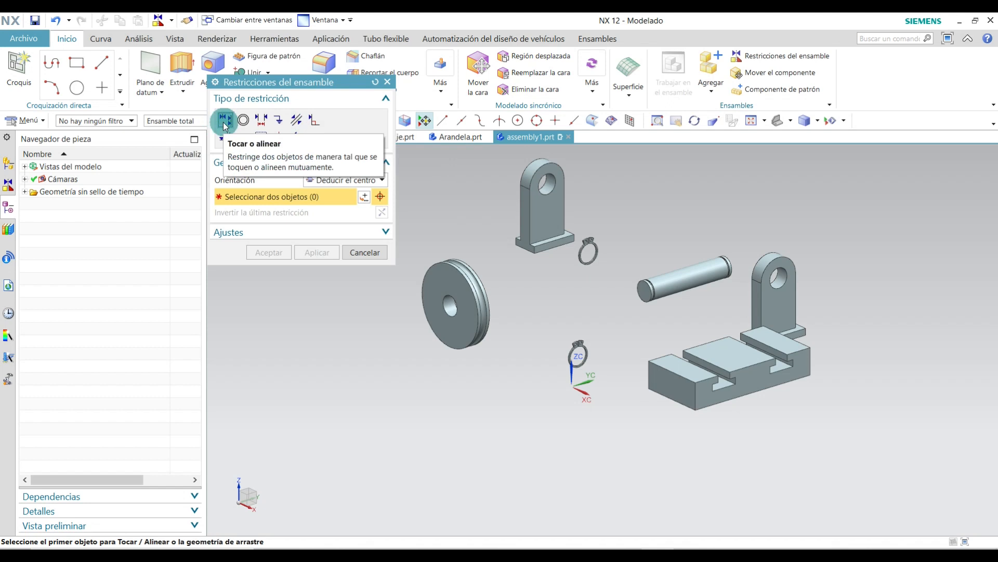
scroll(548, 249, "up", 3)
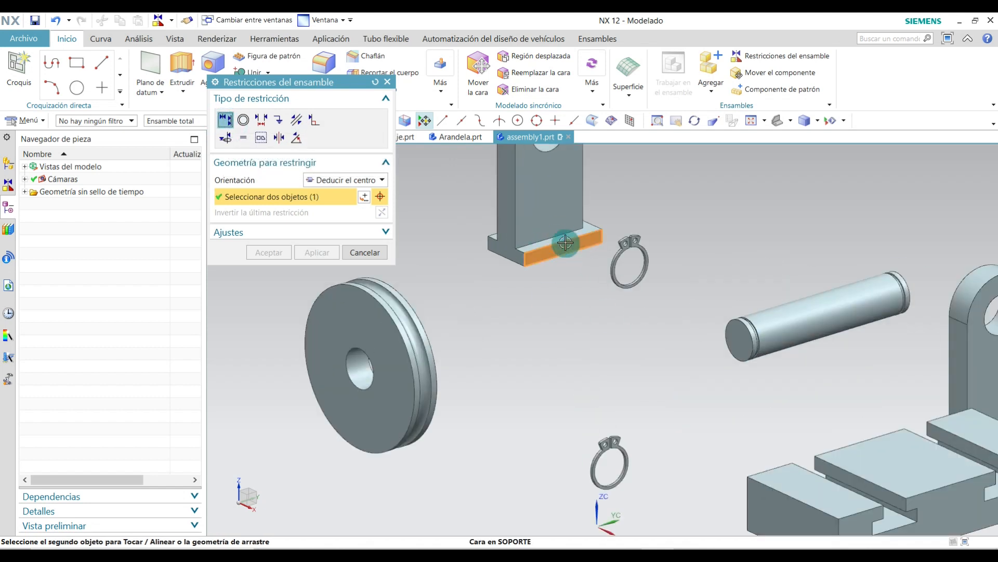
scroll(596, 290, "down", 4)
scroll(751, 411, "up", 8)
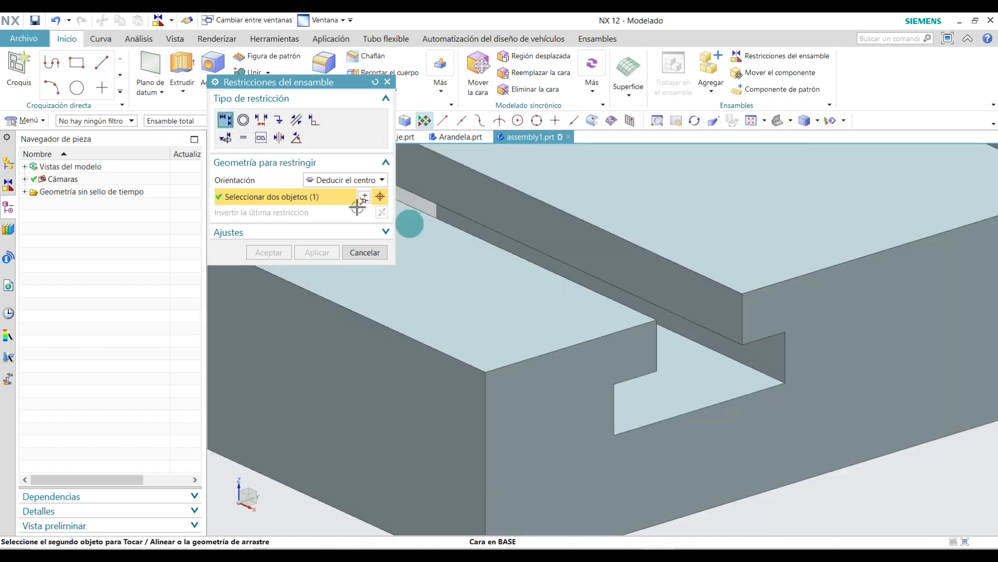
left_click(764, 359)
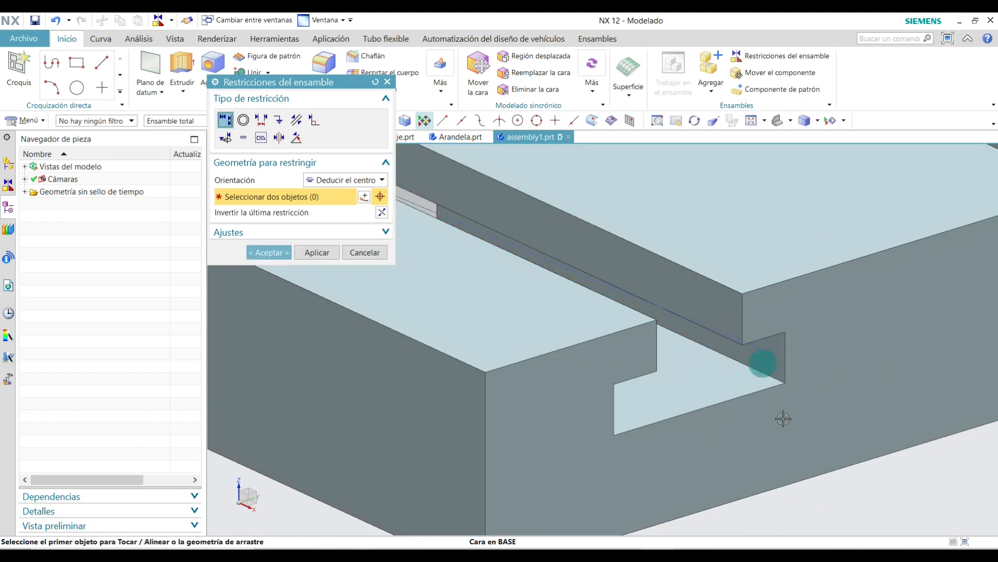
scroll(785, 417, "down", 6)
scroll(624, 324, "down", 3)
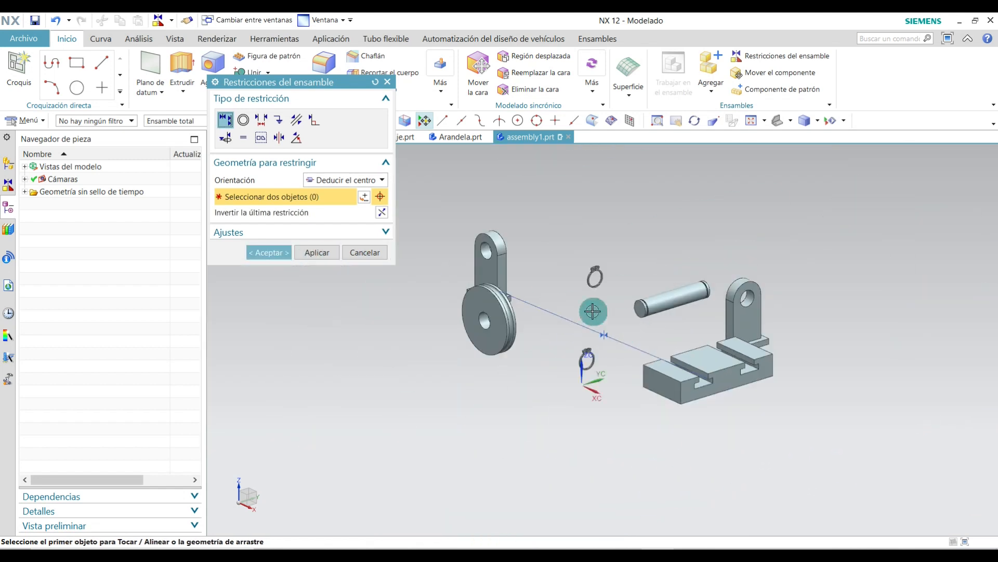
scroll(554, 298, "up", 4)
left_click(276, 255)
Add a distance constraint (Distancia) between the second Soporte's narrow side face and the Base face showing the T-slot profiles.
scroll(749, 372, "down", 4)
scroll(723, 351, "up", 4)
middle_click_drag(722, 348, 792, 369)
left_click(772, 59)
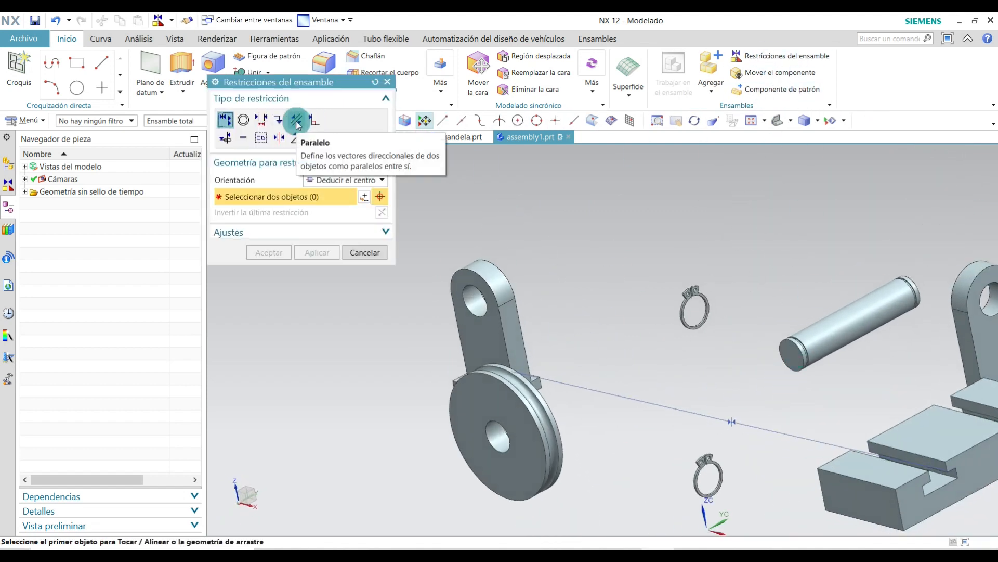
left_click(262, 121)
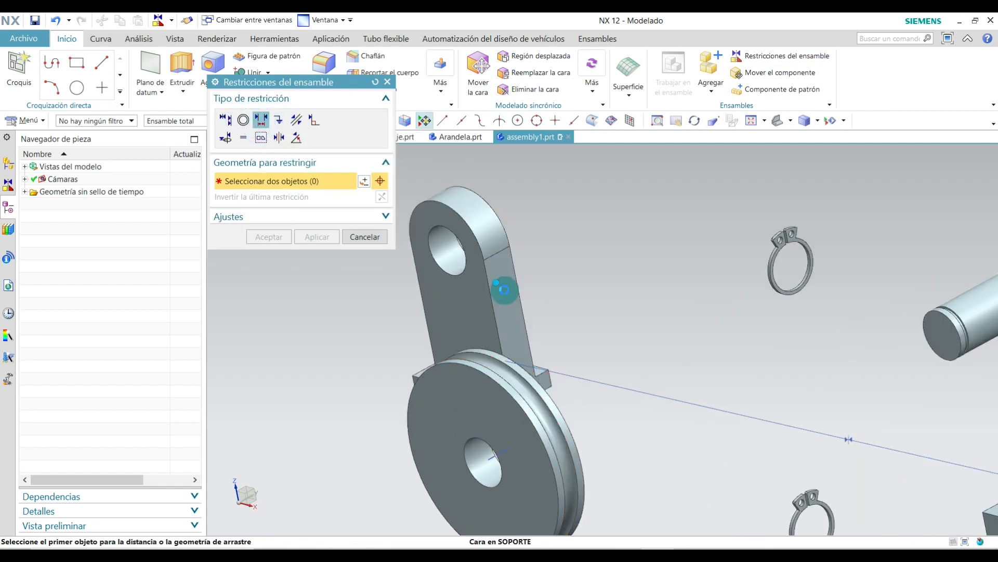
left_click(504, 286)
scroll(504, 285, "down", 5)
scroll(706, 338, "up", 5)
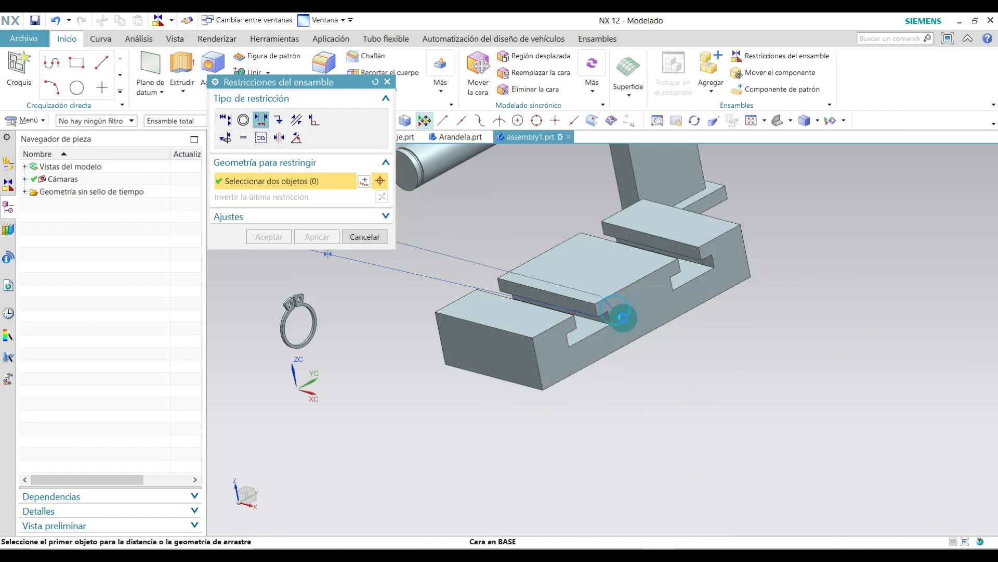
left_click(630, 327)
scroll(631, 327, "down", 4)
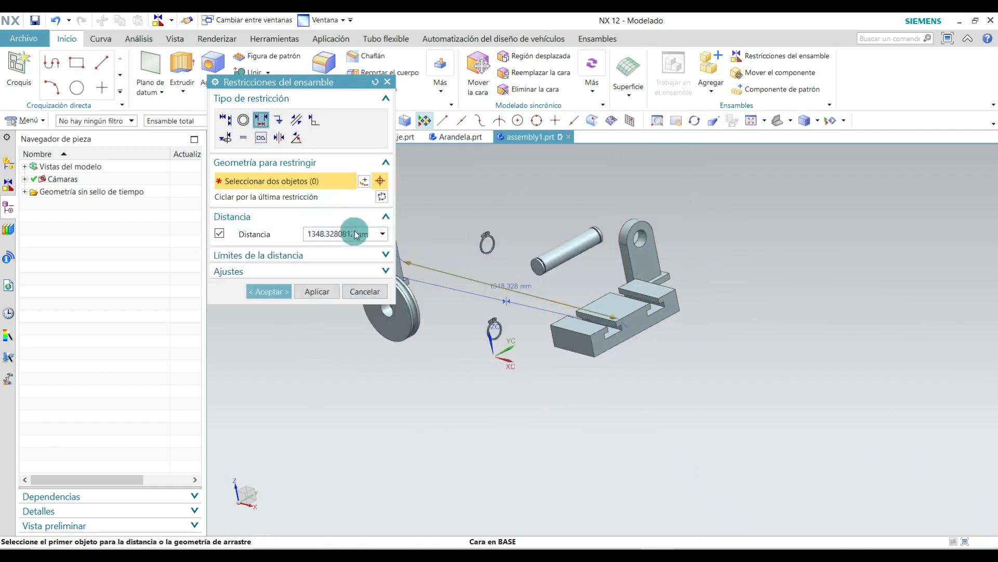
Set the second Soporte's distance constraint to 50 mm and accept it.
left_click_drag(307, 233, 327, 233)
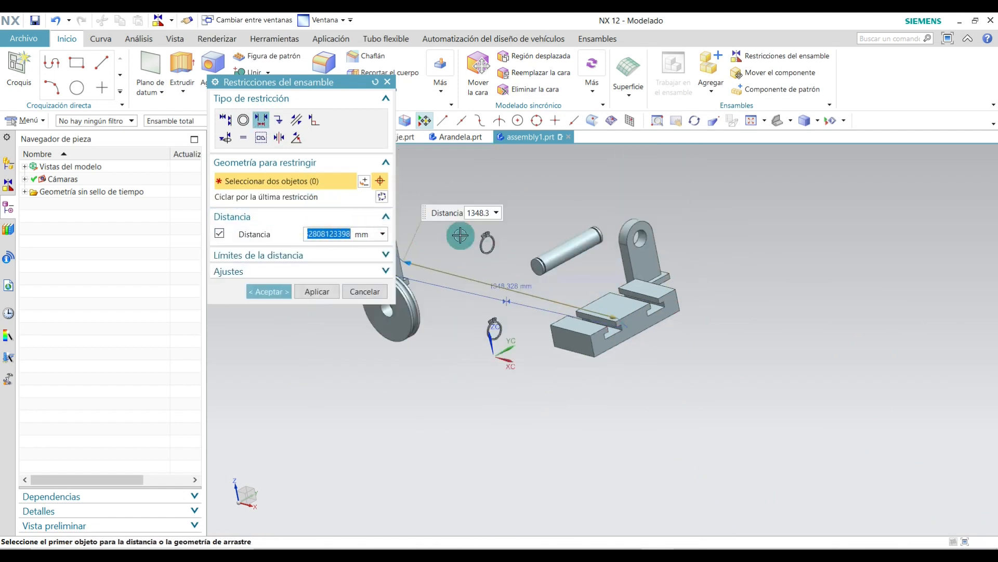
type("50")
key("Return")
middle_click_drag(620, 354, 586, 347)
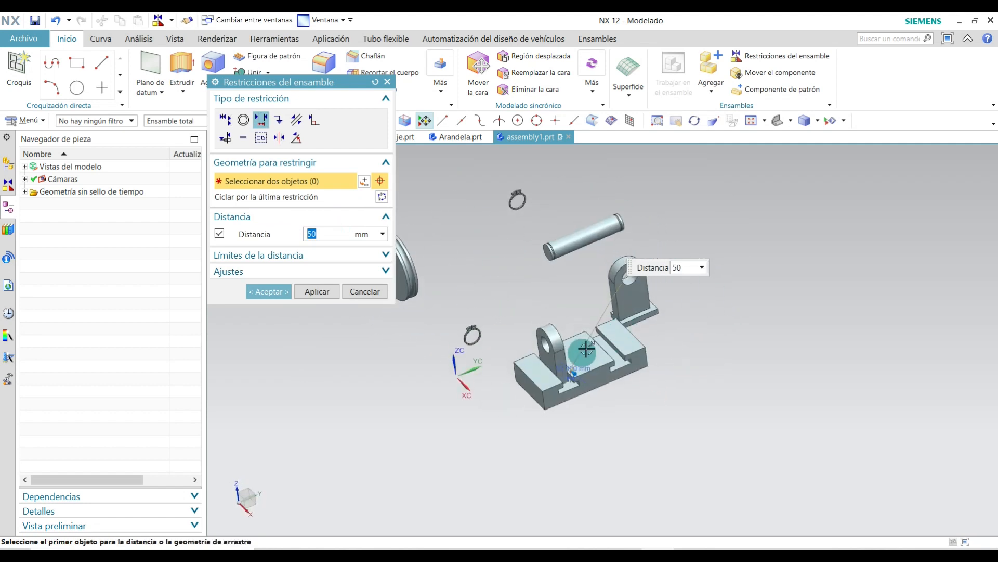
scroll(589, 361, "up", 7)
scroll(706, 441, "down", 3)
middle_click_drag(688, 382, 676, 323)
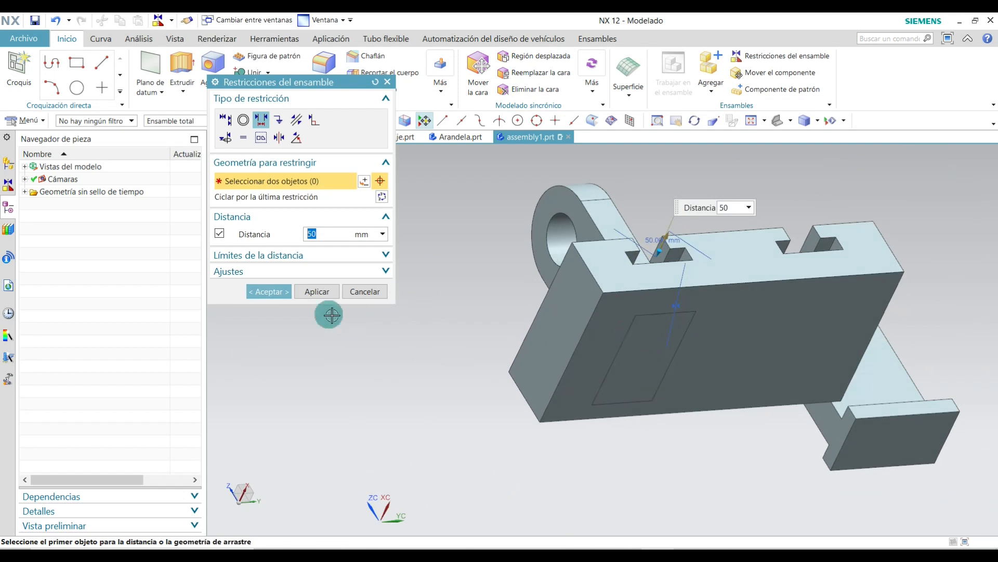
left_click(268, 291)
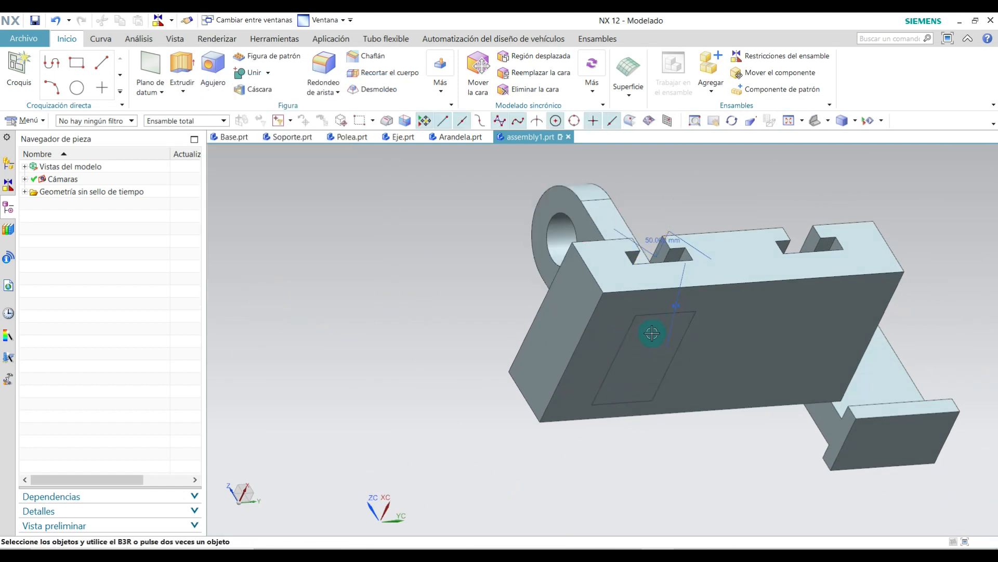
Apply a touch/align constraint (Tocar o alinear) between the second Soporte's foot underside and the floor of the Base's nearer T-slot.
mouse_move(675, 285)
middle_mouse_down()
mouse_move(700, 328)
mouse_move(738, 354)
mouse_move(679, 269)
middle_mouse_up()
scroll(657, 252, "down", 4)
scroll(646, 307, "up", 4)
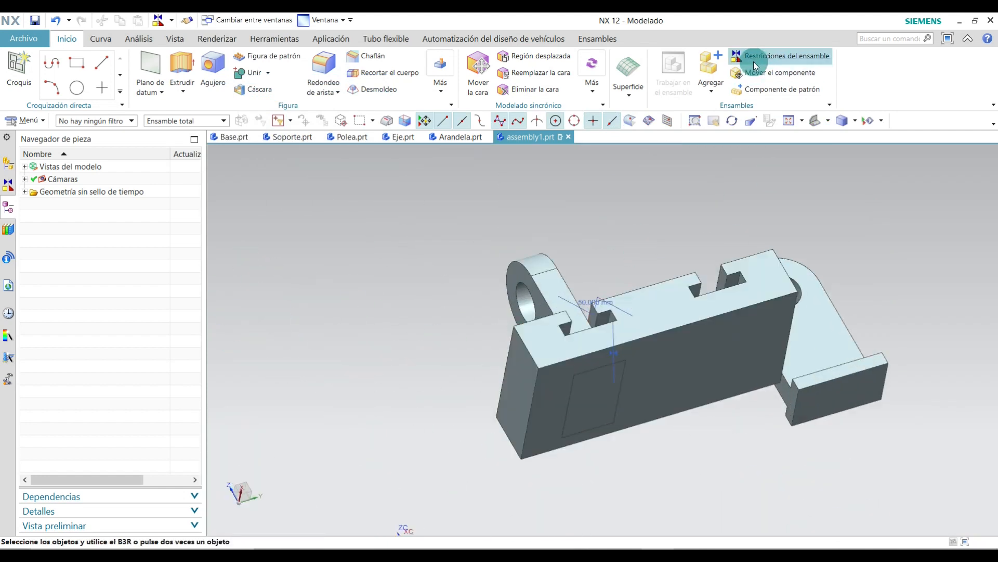
left_click(754, 56)
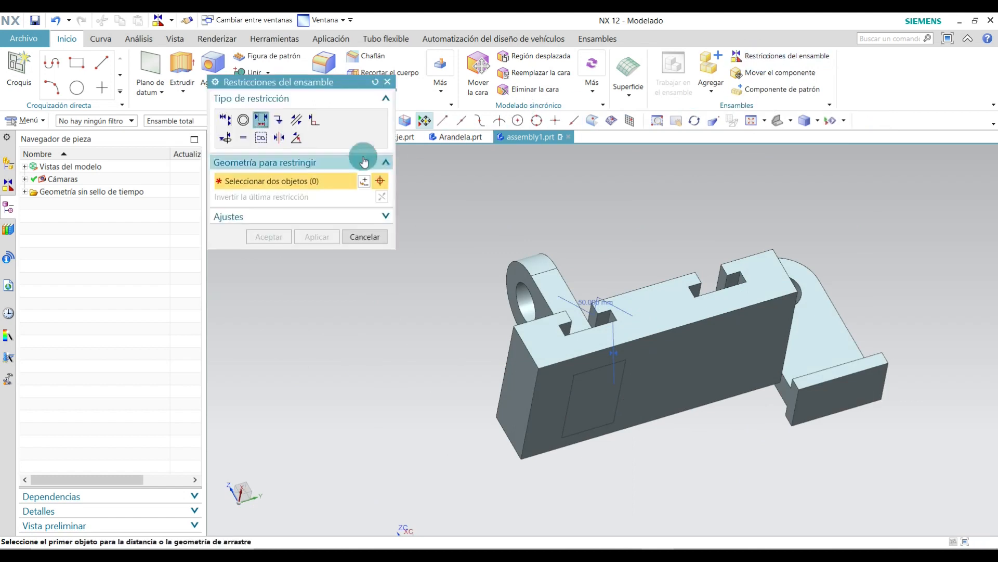
left_click(230, 122)
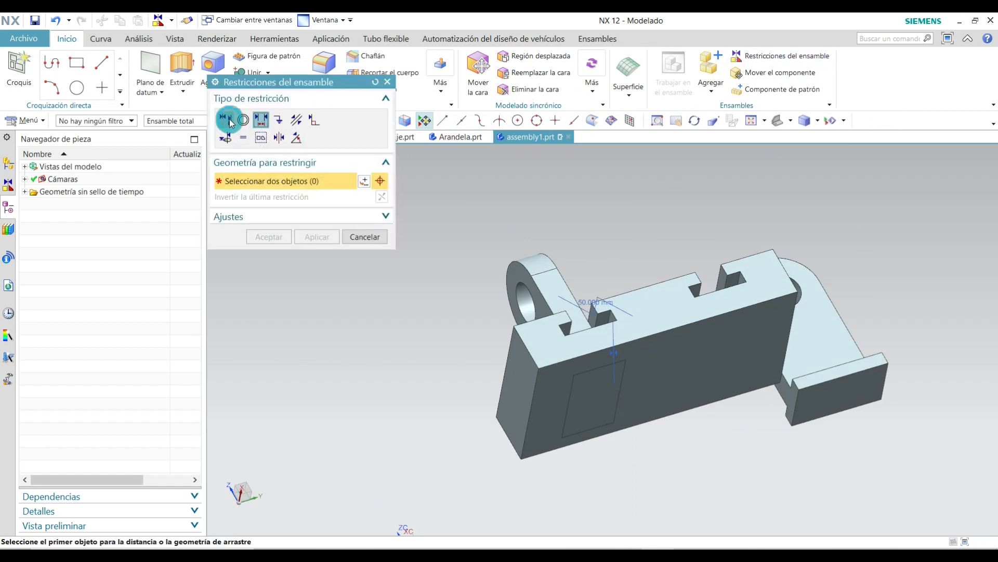
left_click(596, 378)
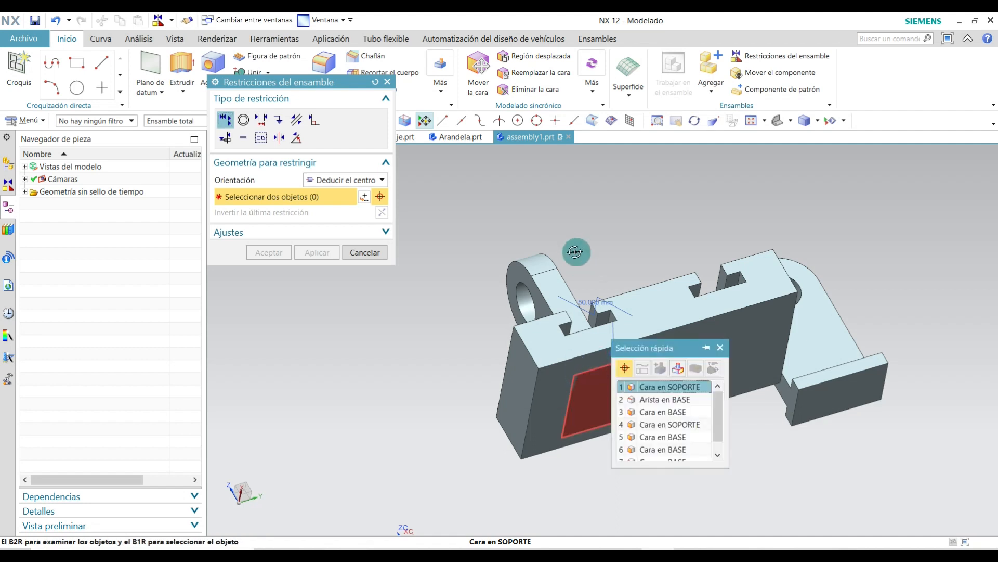
middle_click_drag(575, 252, 597, 279)
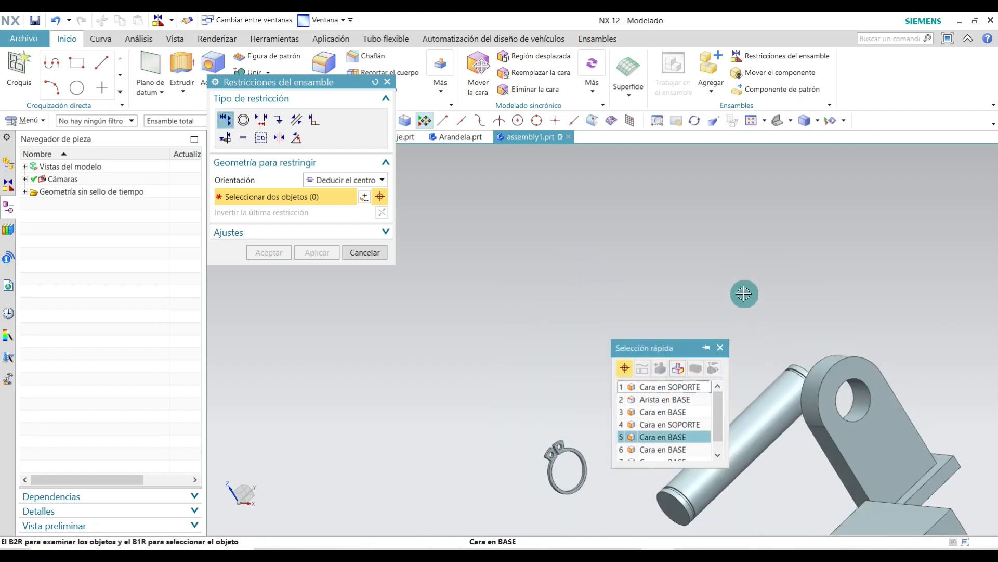
middle_click_drag(735, 328, 692, 390)
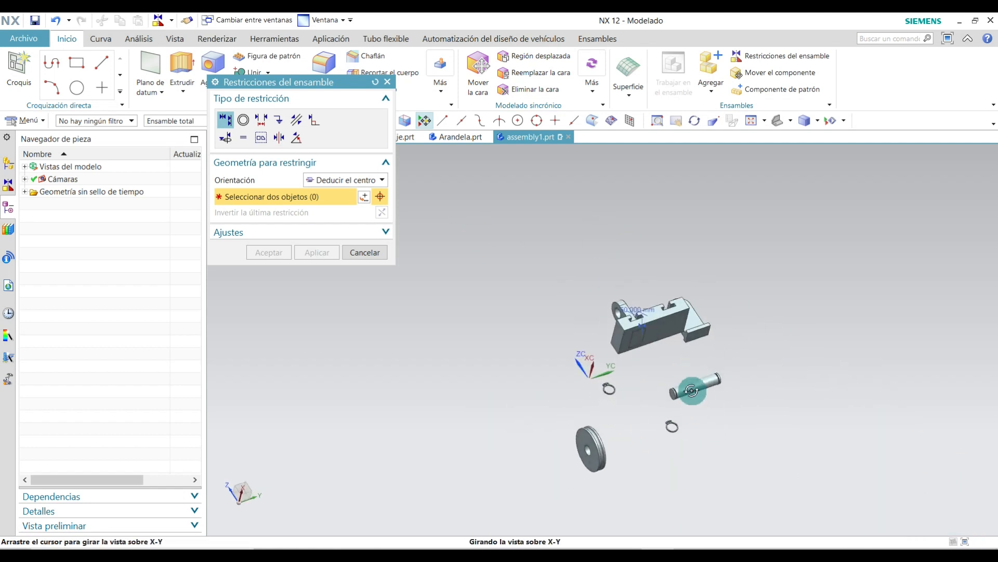
scroll(676, 385, "down", 8)
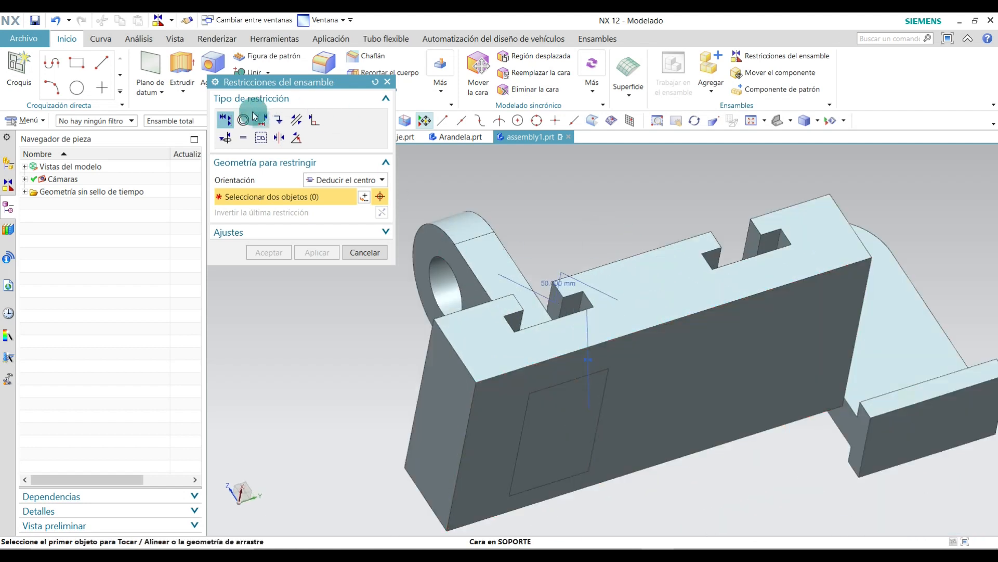
left_click(577, 394)
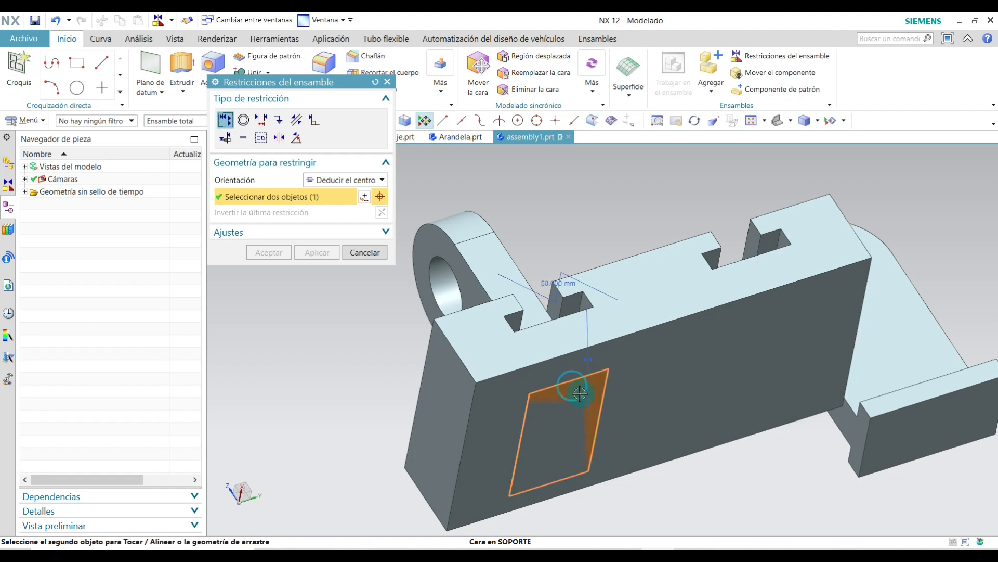
scroll(538, 180, "up", 4)
middle_click_drag(542, 192, 938, 417)
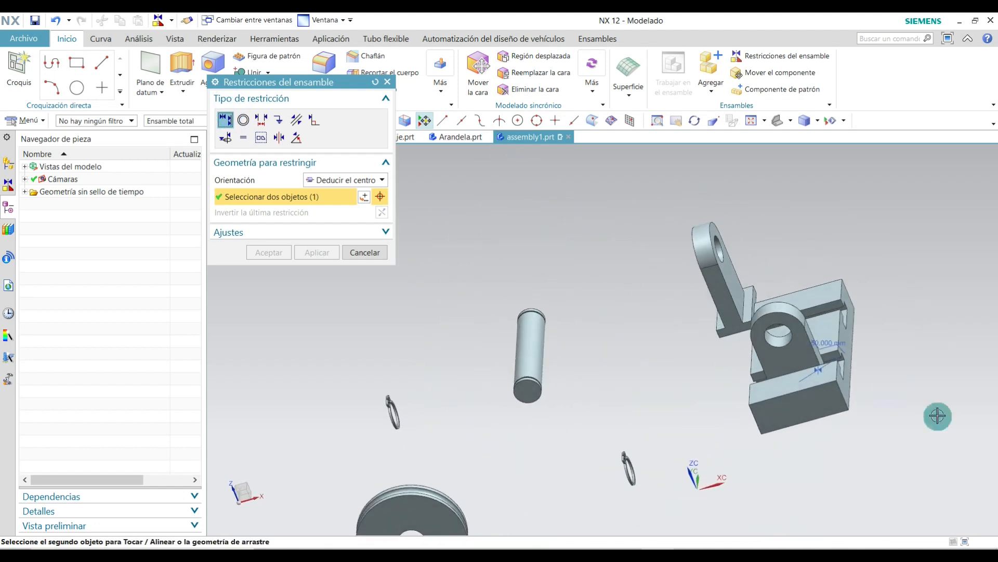
scroll(938, 417, "down", 5)
left_click(608, 243)
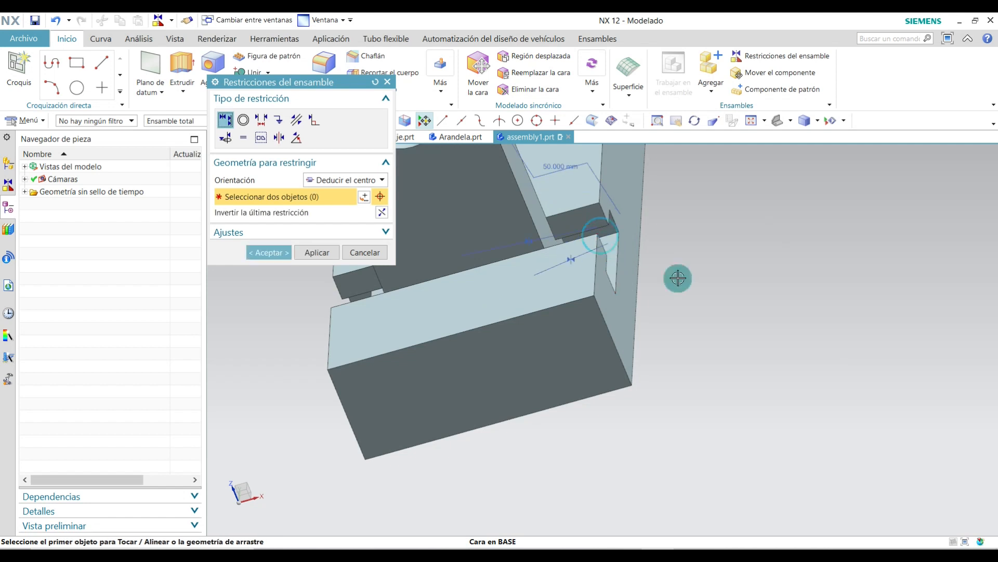
scroll(673, 291, "up", 3)
middle_click_drag(673, 292, 644, 289)
middle_click(644, 289)
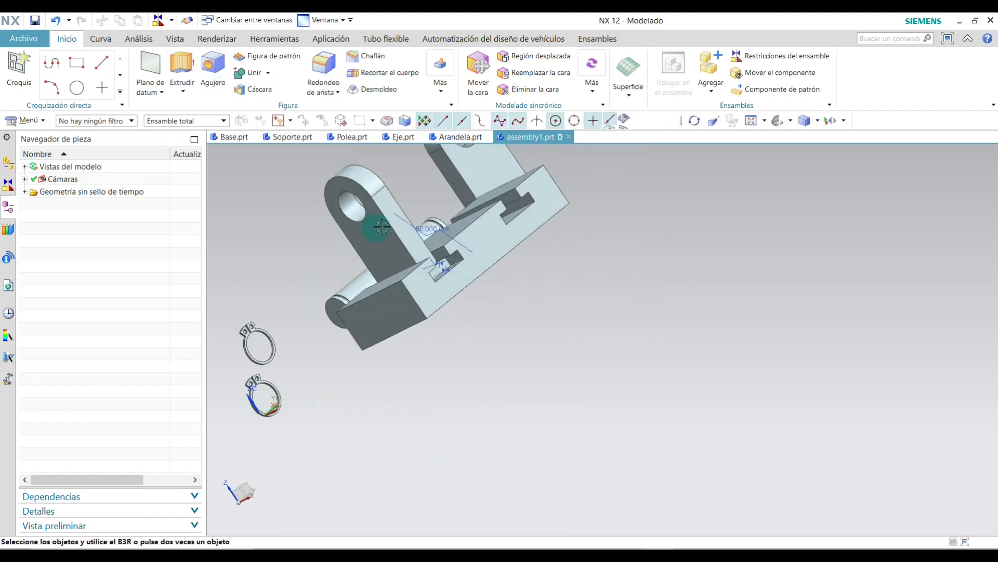
Move the other Soporte dynamically to the free space above the Base, at about X -132.6, Y 727.2, Z 138.9.
scroll(519, 286, "up", 2)
middle_click_drag(519, 285, 464, 279)
scroll(334, 352, "down", 6)
scroll(359, 333, "up", 3)
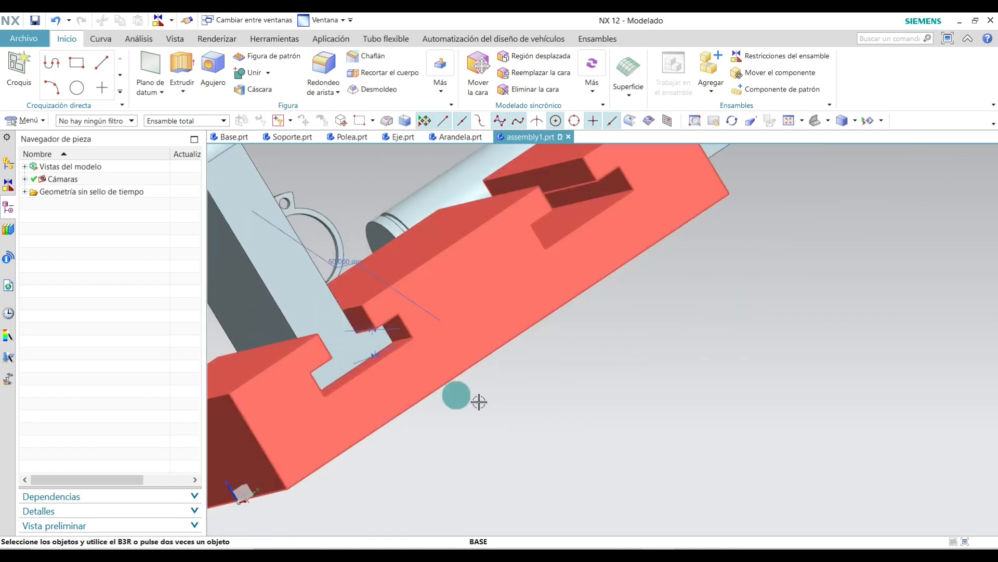
left_click(828, 121)
left_click(853, 138)
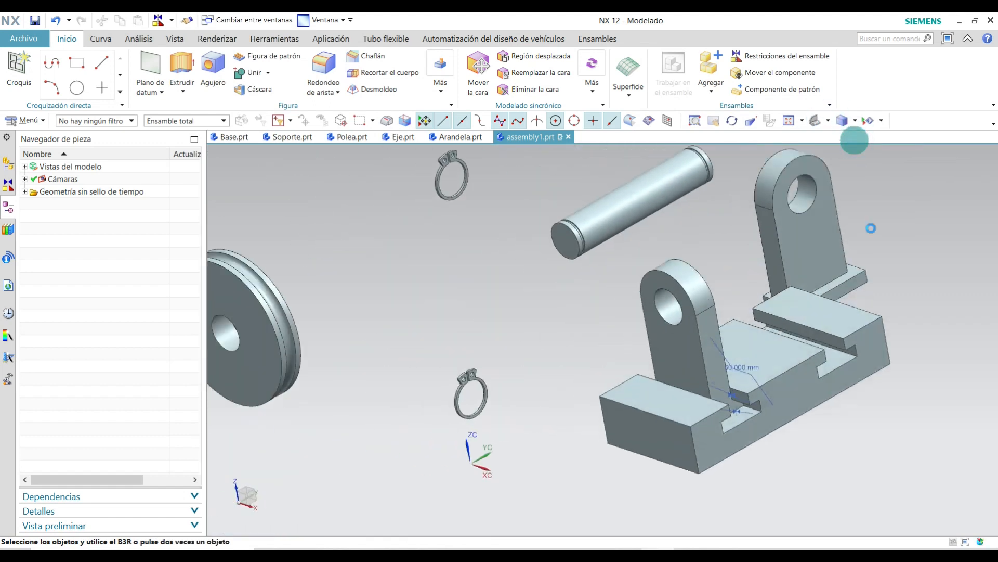
left_click(783, 73)
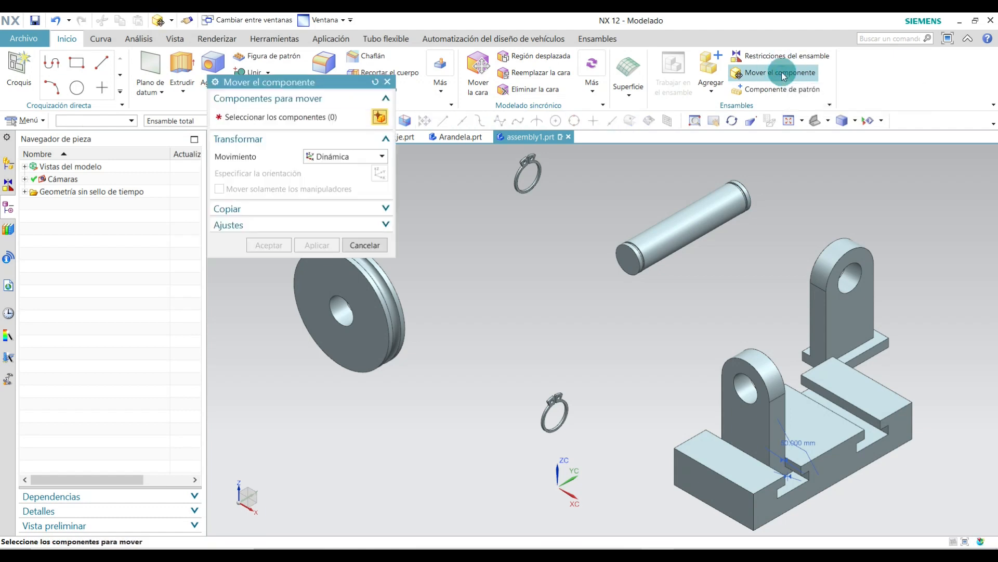
left_click(837, 312)
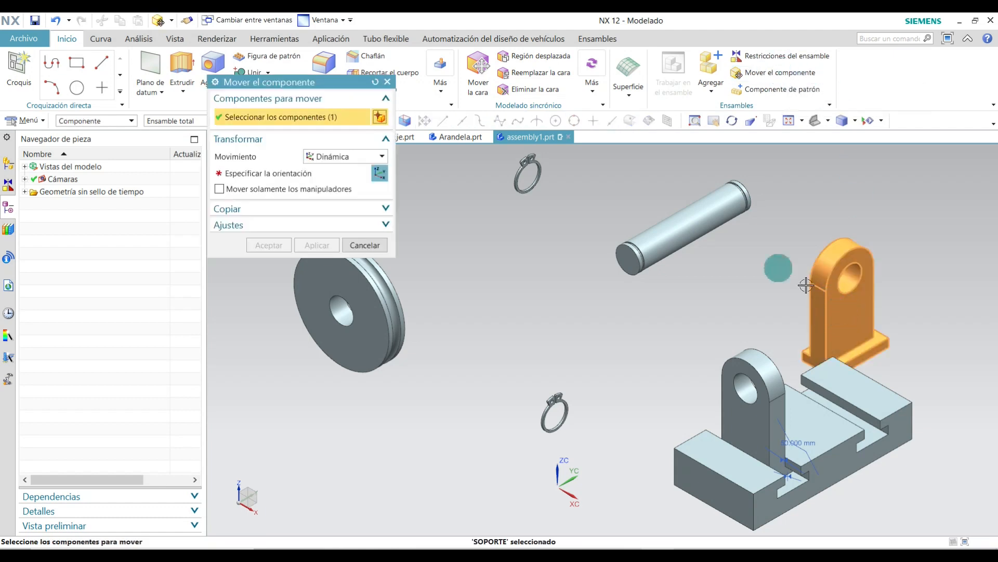
left_click(333, 173)
left_click_drag(850, 298, 773, 186)
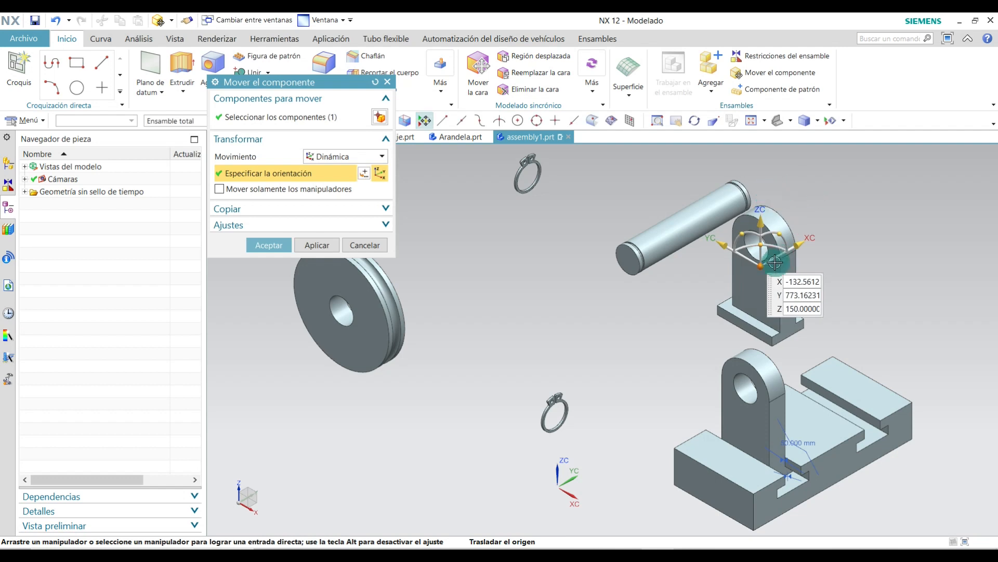
left_click_drag(767, 259, 746, 278)
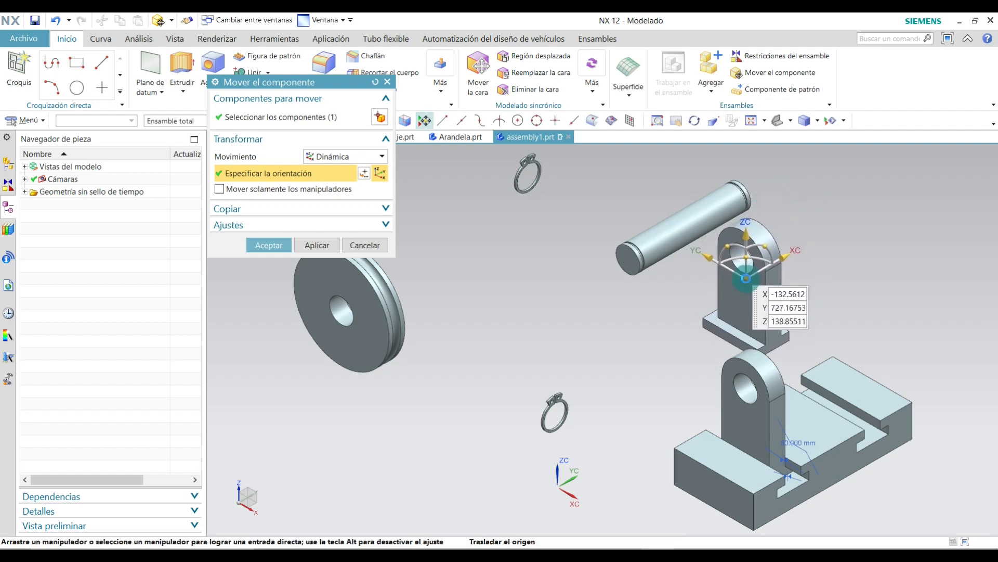
left_click(267, 245)
Apply a 50 mm distance constraint (Distancia) between the moved Soporte's narrow side face and the Base face showing the T-slot profiles.
left_click(780, 57)
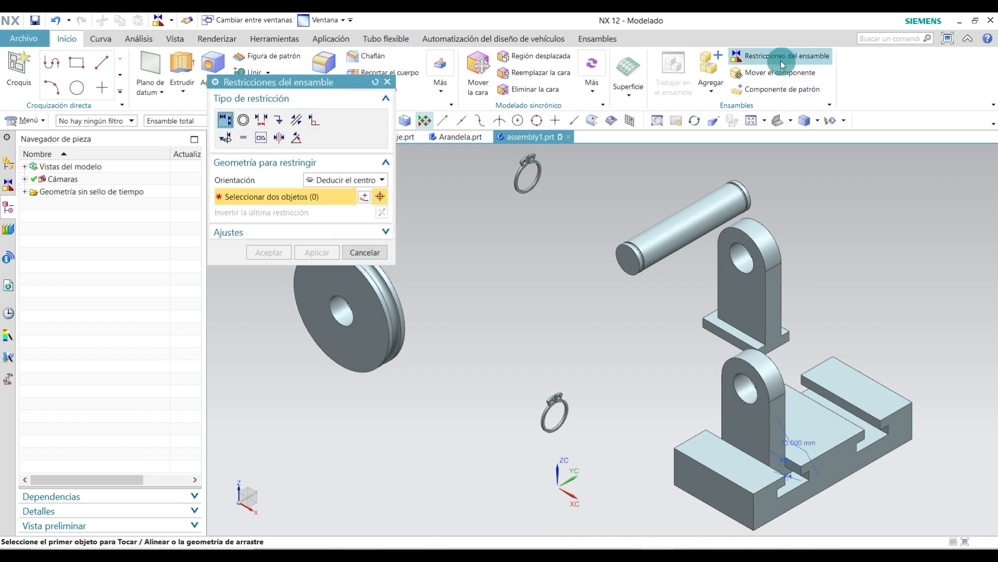
left_click(261, 120)
scroll(772, 384, "up", 3)
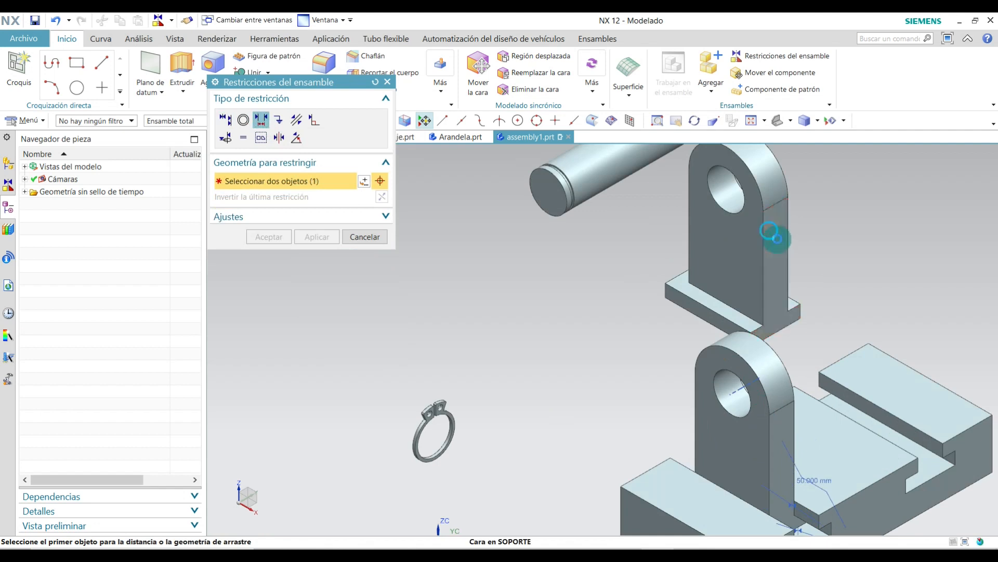
scroll(867, 405, "down", 4)
scroll(803, 212, "up", 5)
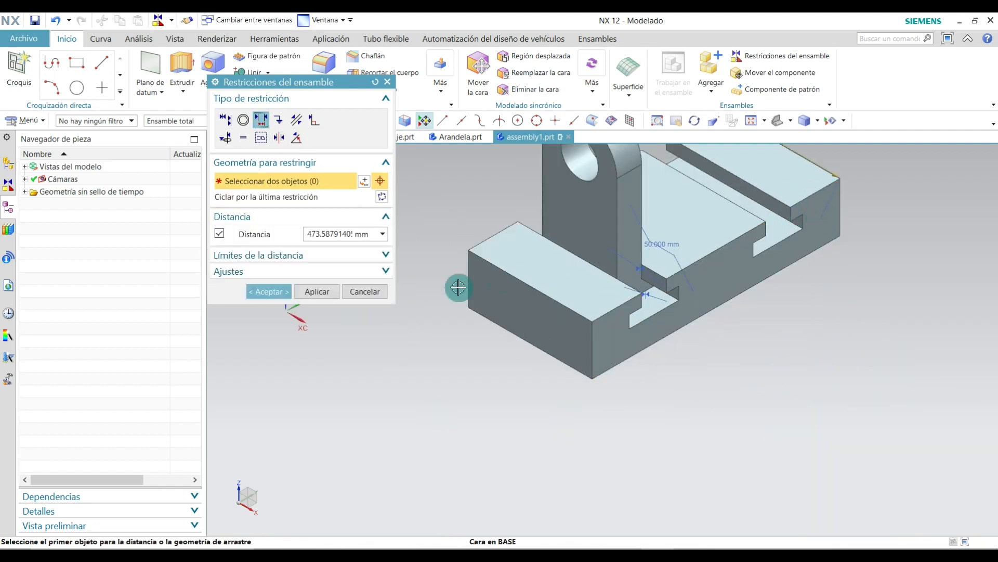
double_click(310, 235)
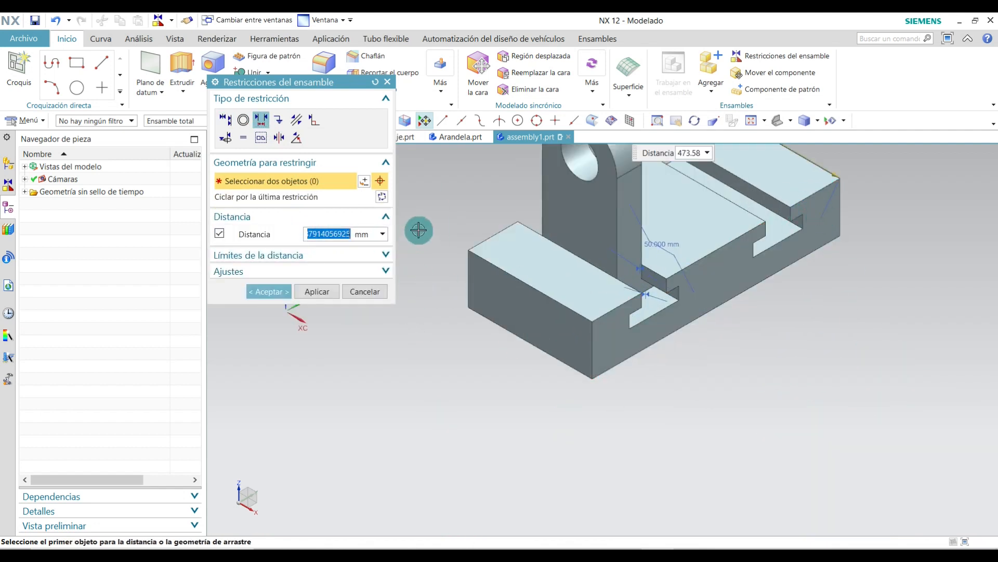
scroll(453, 325, "down", 3)
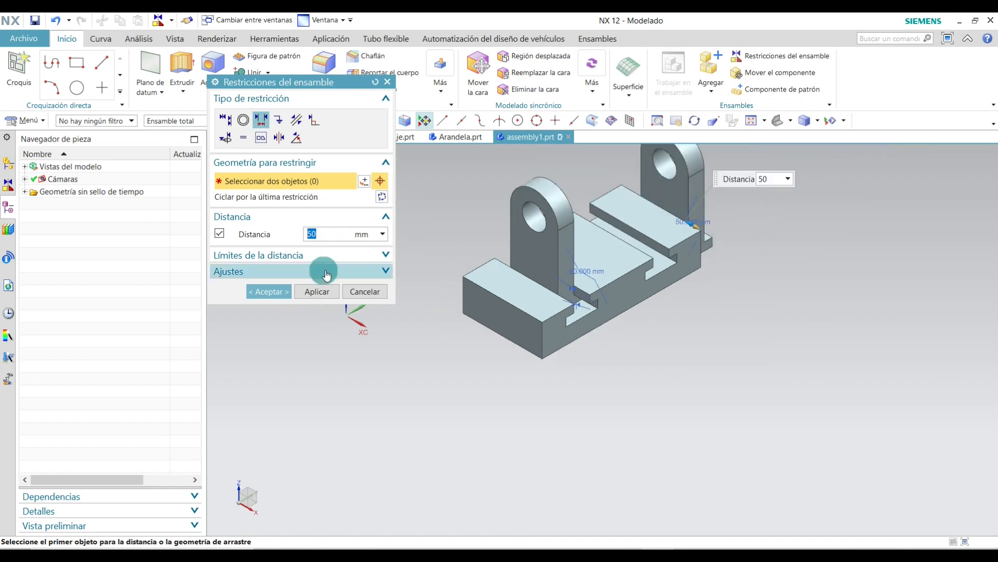
left_click(270, 291)
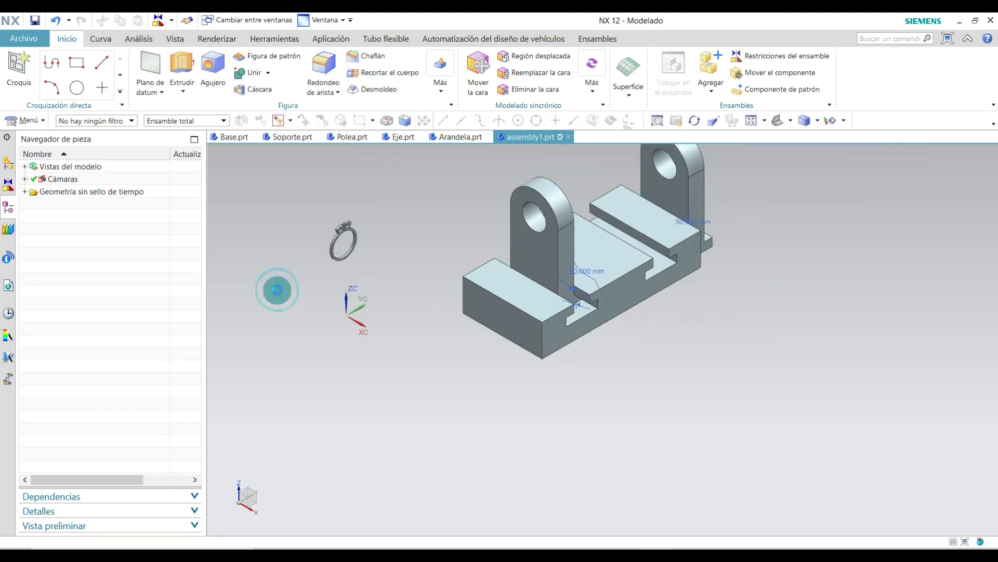
Apply a touch/align constraint (Tocar o alinear) between the moved Soporte's foot underside and the floor of the Base's farther T-slot.
left_click(761, 56)
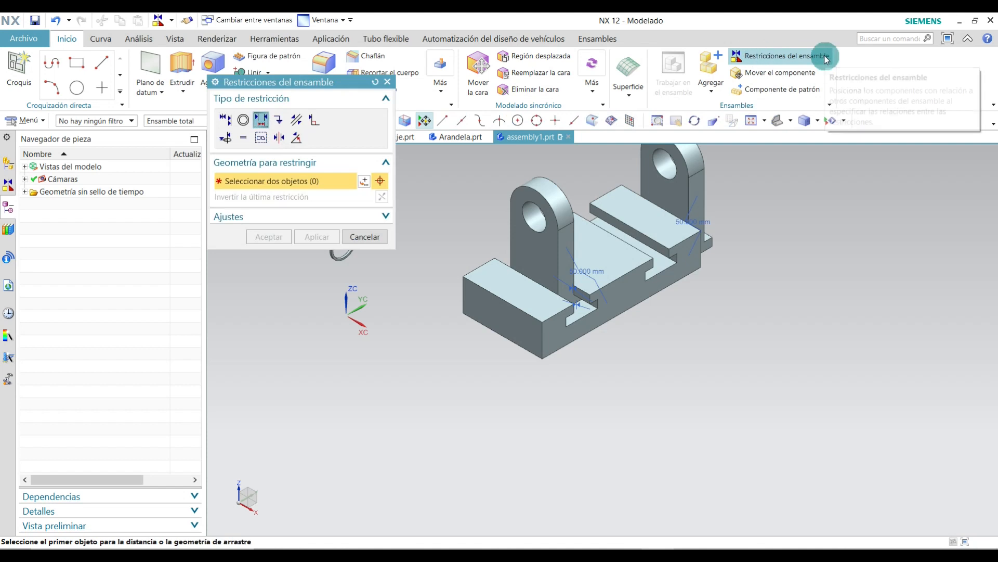
left_click(226, 119)
middle_click_drag(733, 383, 743, 408)
left_click(711, 390)
middle_click_drag(756, 306, 764, 435)
scroll(668, 367, "down", 5)
left_click(660, 370)
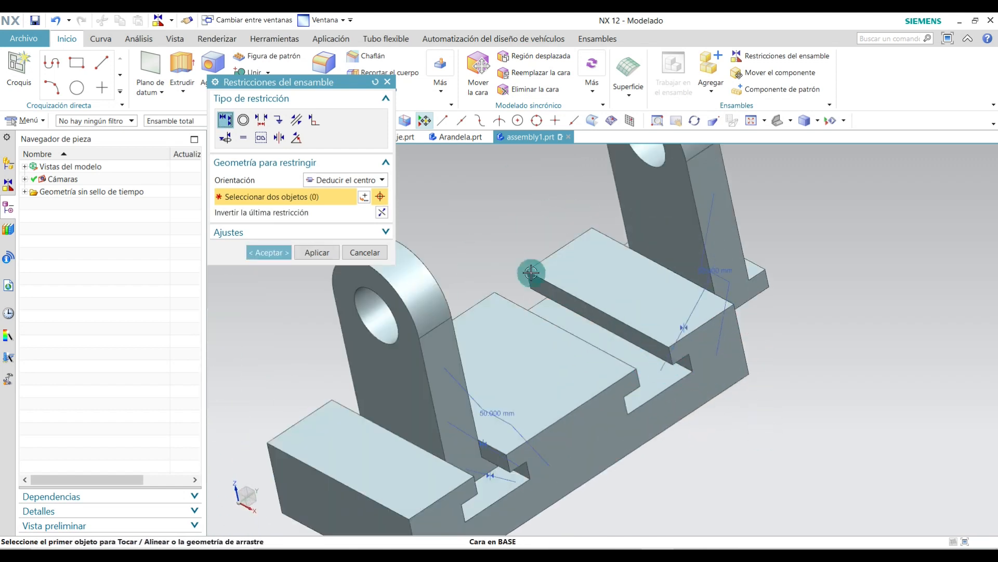
left_click(268, 252)
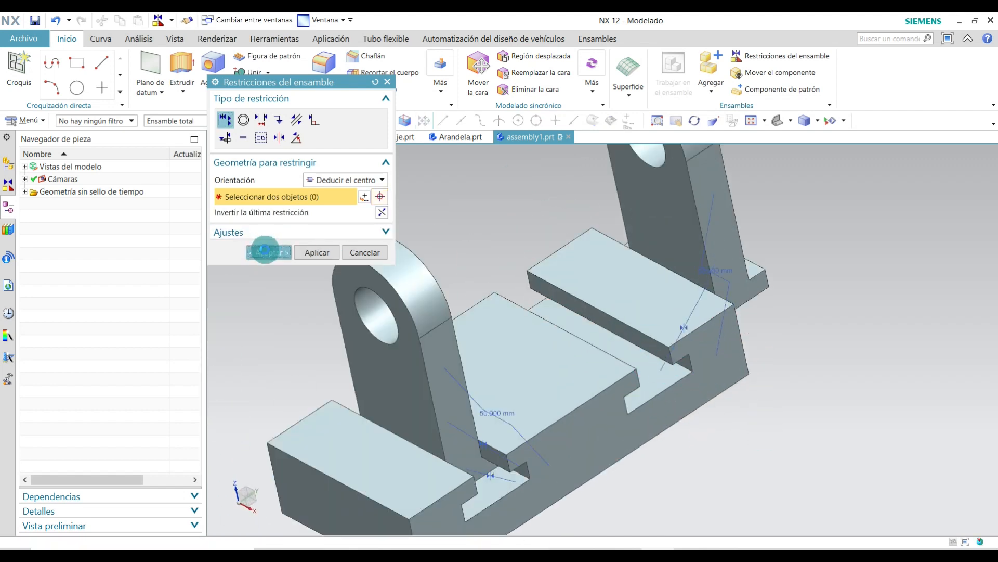
Apply a touch/align constraint (Tocar o alinear) between the side face of the farther Soporte's foot and the side wall of the Base's farther T-slot.
left_click(759, 55)
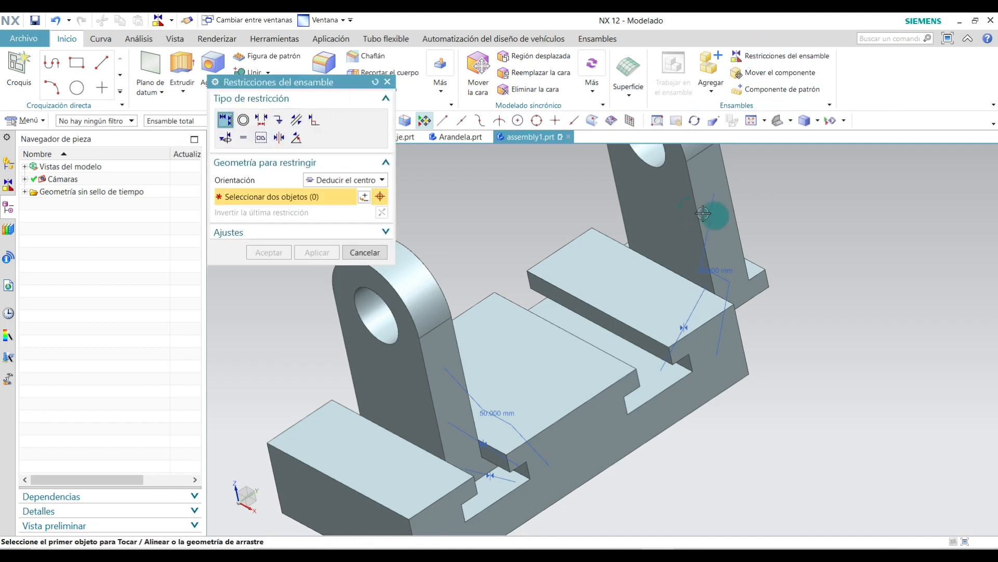
mouse_move(797, 269)
middle_mouse_down()
mouse_move(766, 276)
mouse_move(775, 250)
mouse_move(755, 256)
mouse_move(801, 283)
middle_mouse_up()
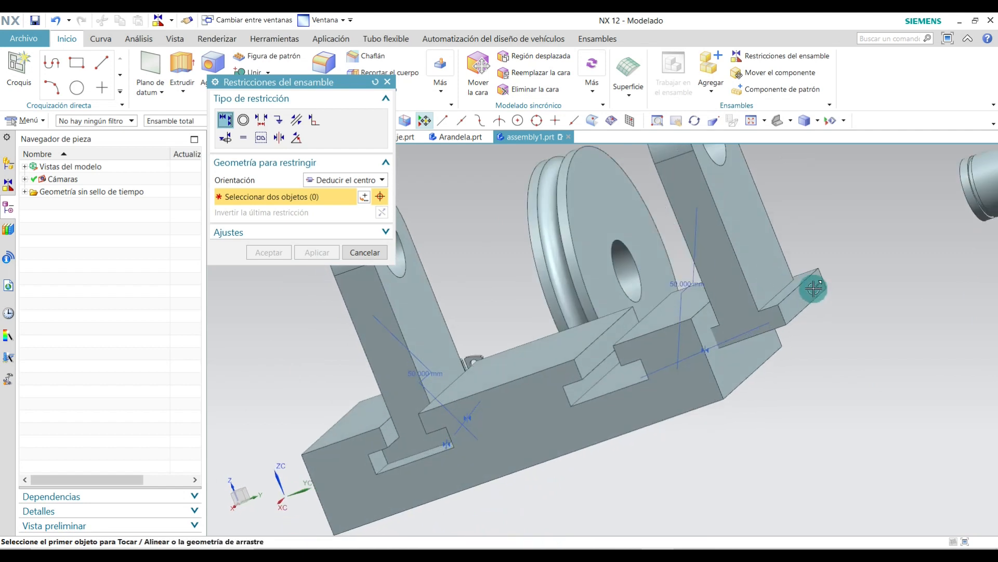
left_click(813, 275)
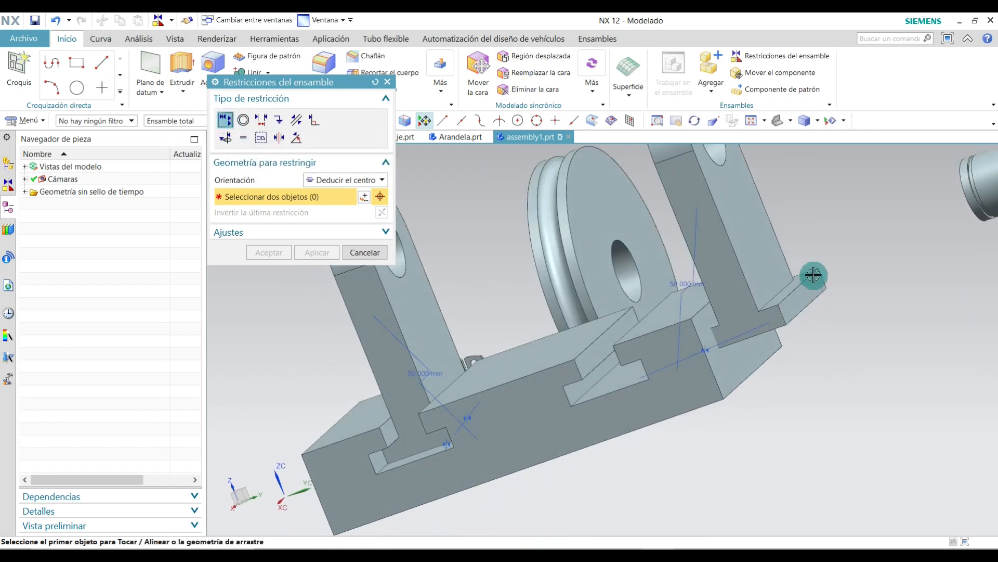
left_click(813, 287)
scroll(769, 319, "down", 2)
middle_click_drag(769, 319, 873, 310)
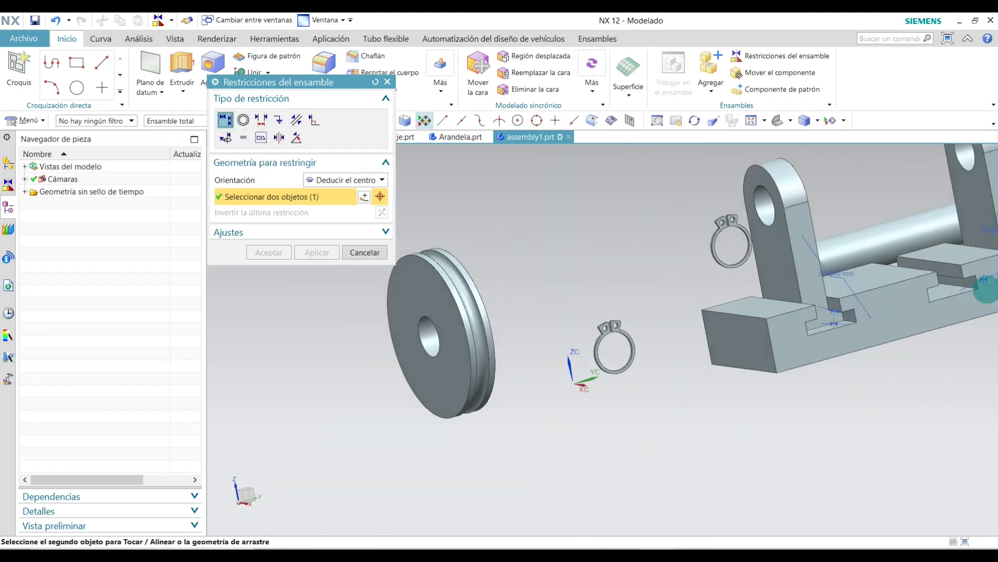
scroll(962, 274, "up", 5)
left_click(966, 288)
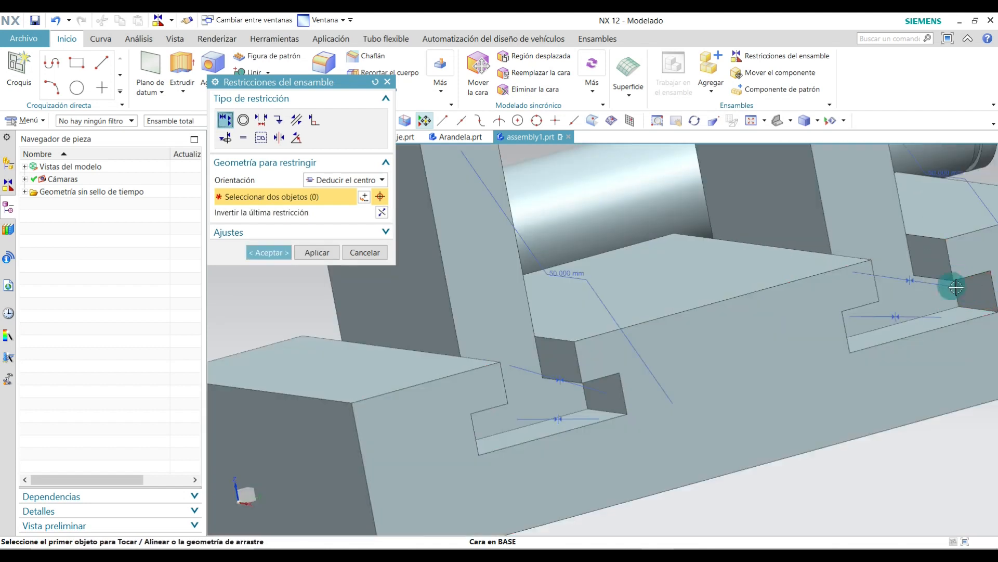
left_click(259, 254)
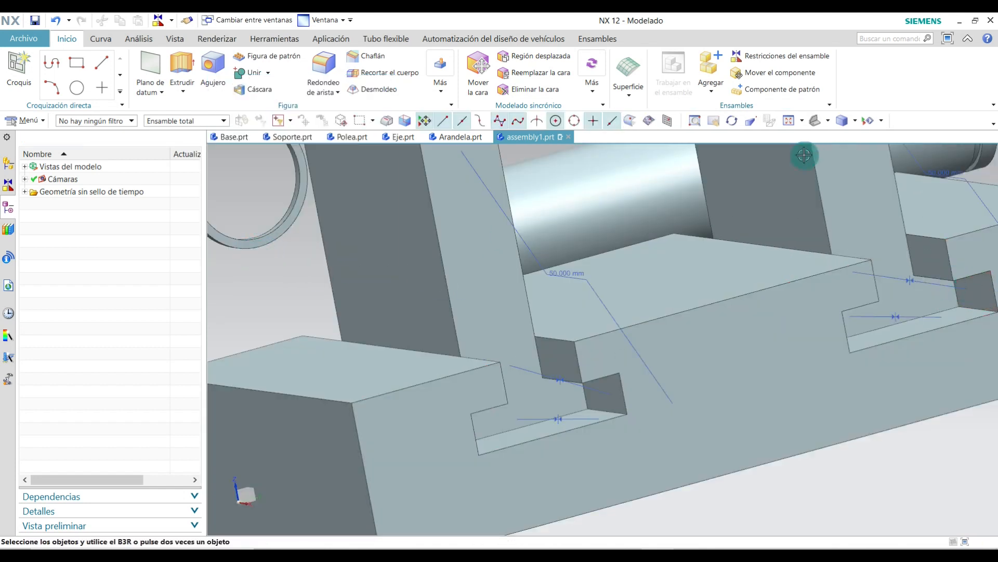
Move the Polea dynamically to the free space just above the two Soporte supports, beside the Eje.
left_click(828, 121)
left_click(855, 139)
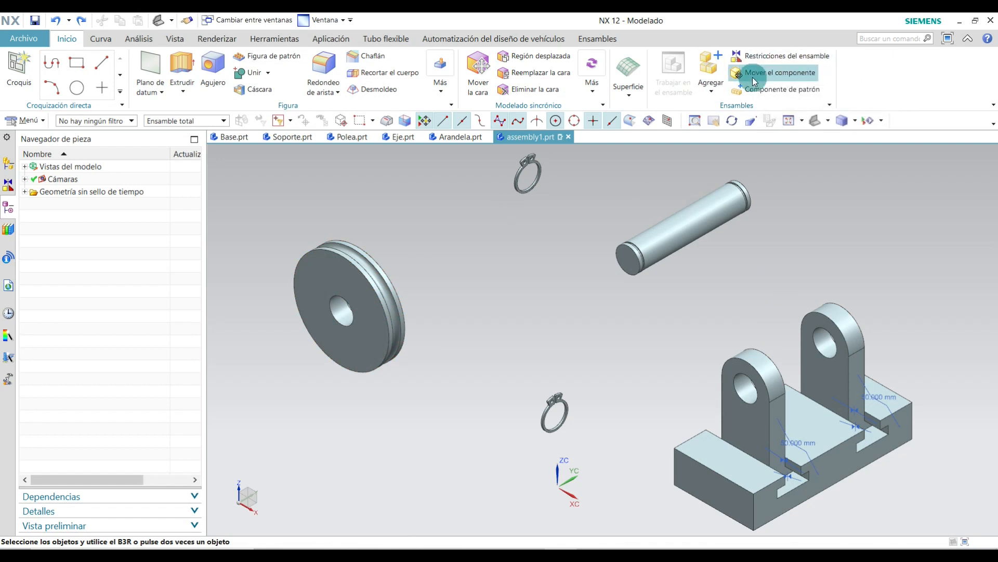
left_click(327, 281)
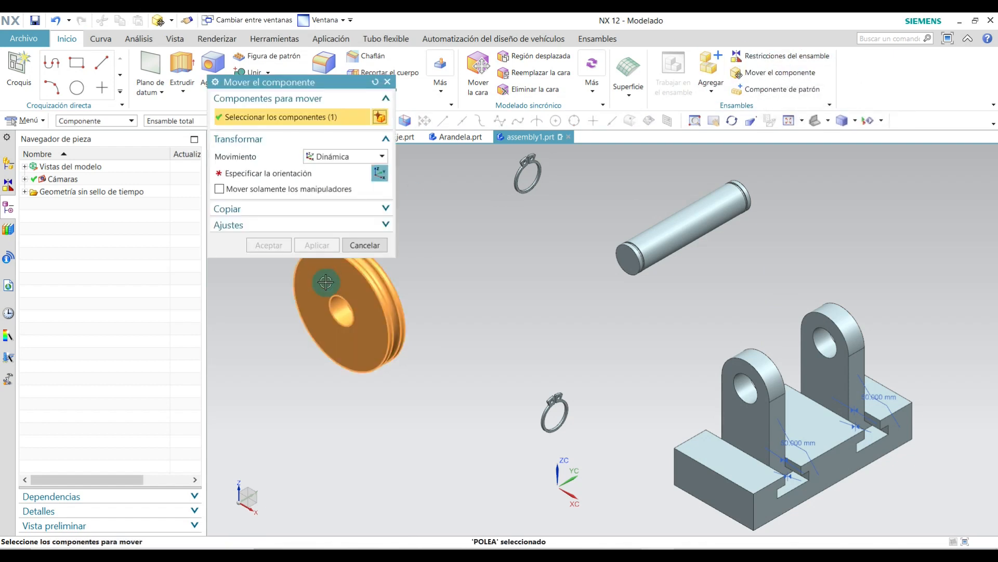
left_click(283, 175)
left_click_drag(354, 305, 732, 285)
left_click(280, 241)
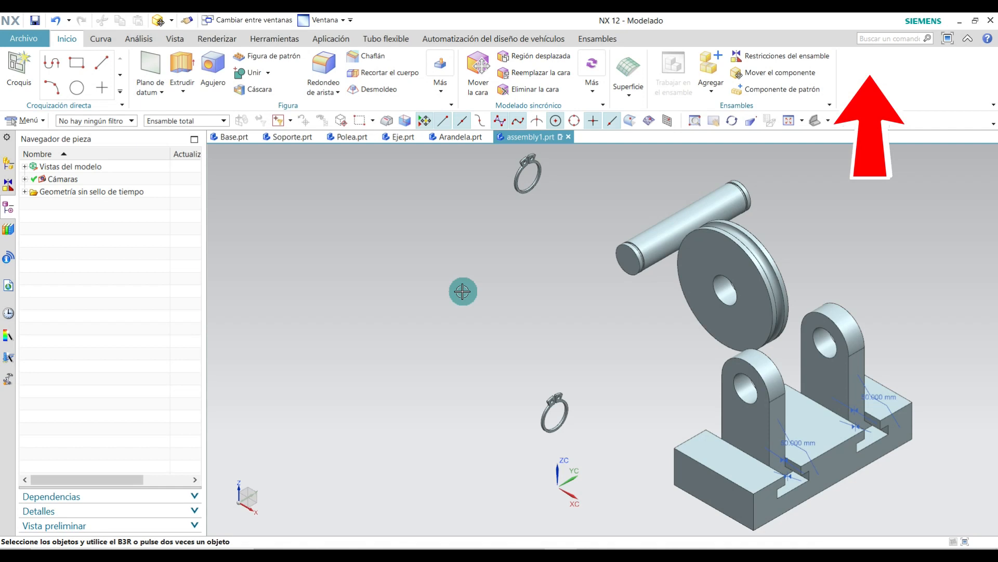
Apply an align/lock constraint between the centerline of the Polea's bore and the centerline of the farther Soporte's hole.
left_click(763, 58)
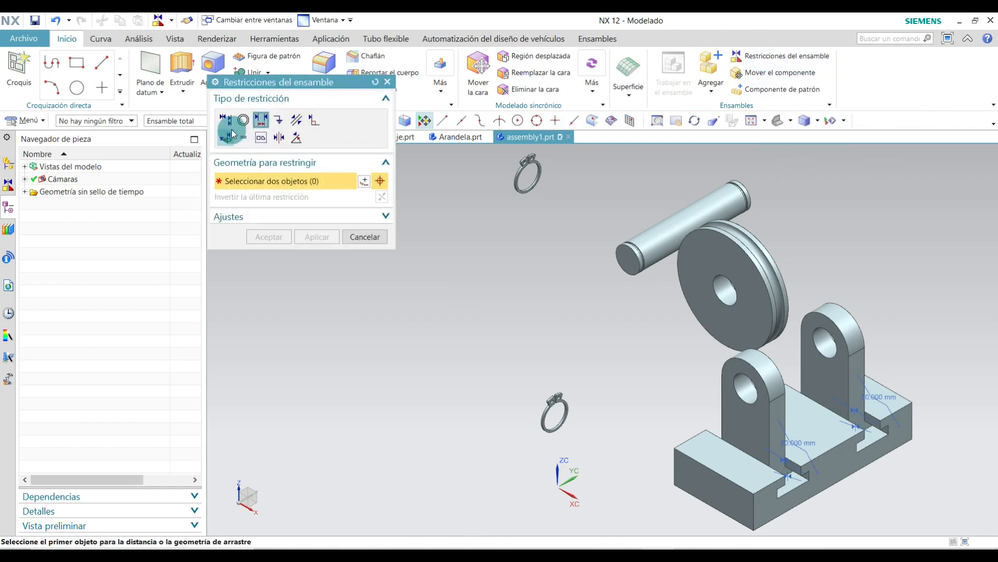
left_click(227, 137)
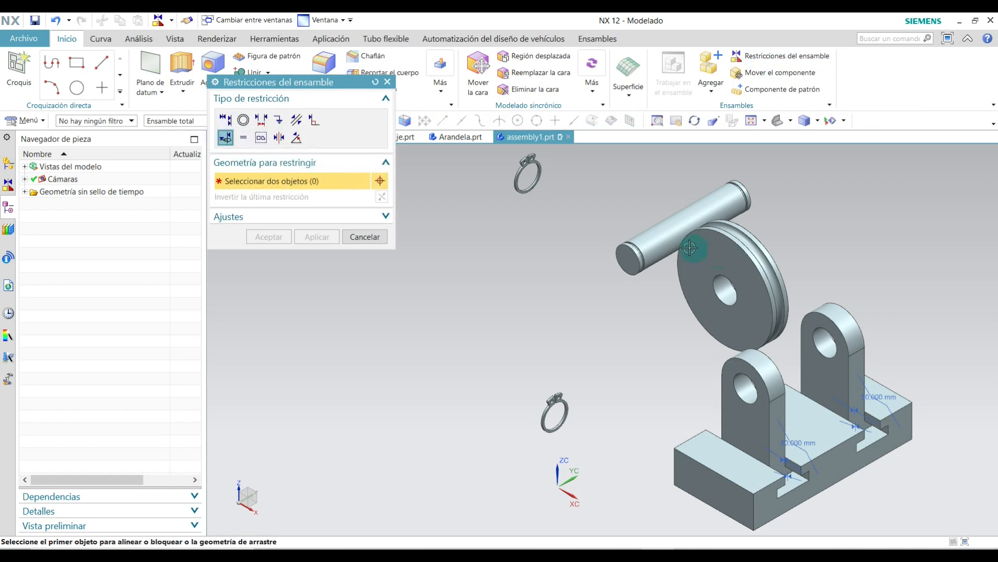
scroll(731, 307, "up", 3)
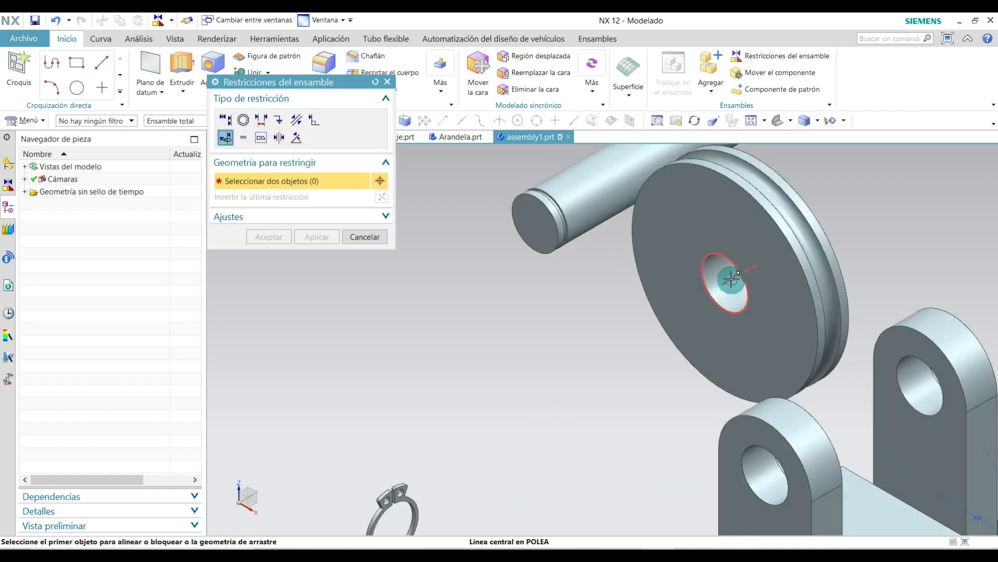
left_click(732, 280)
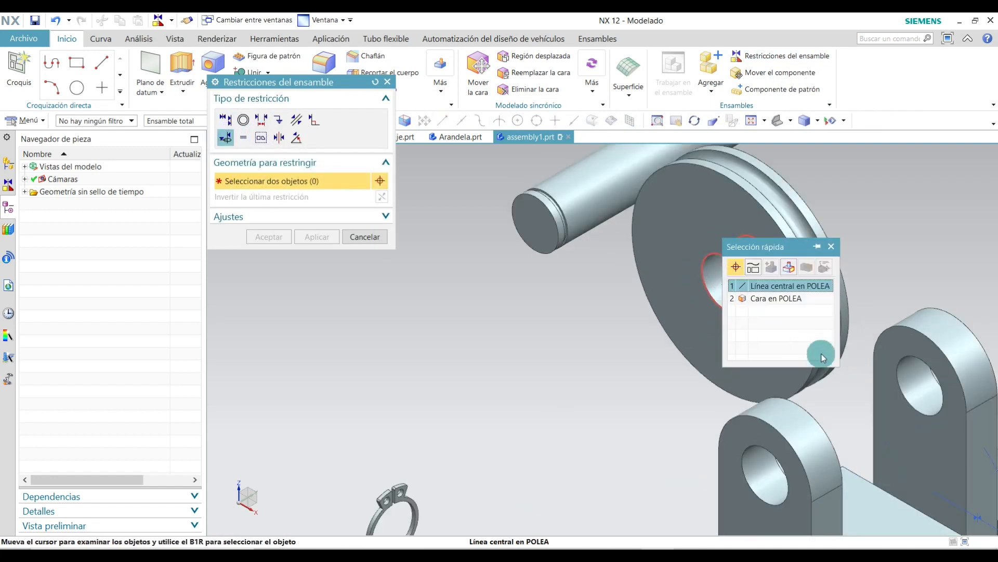
left_click_drag(796, 247, 868, 179)
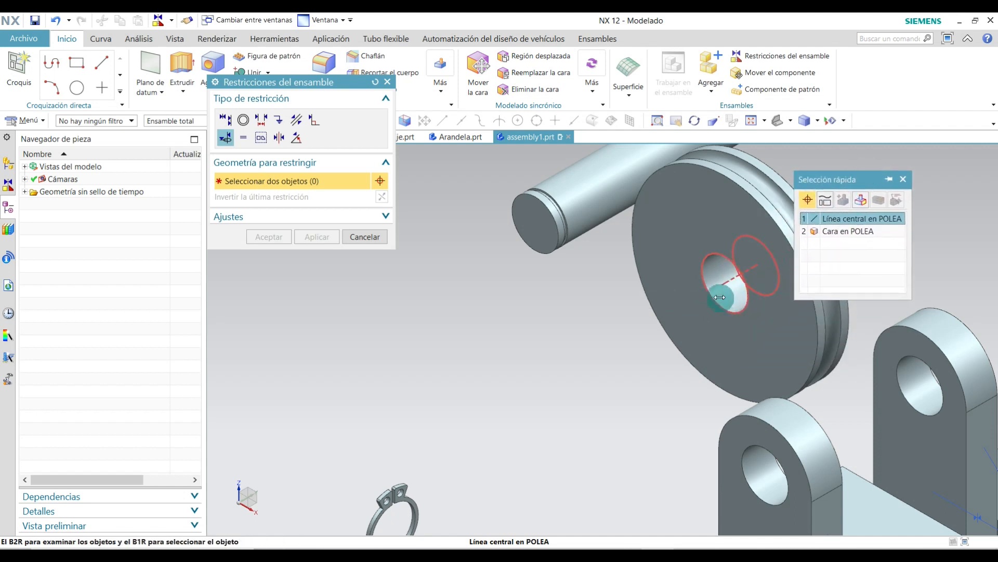
left_click(832, 218)
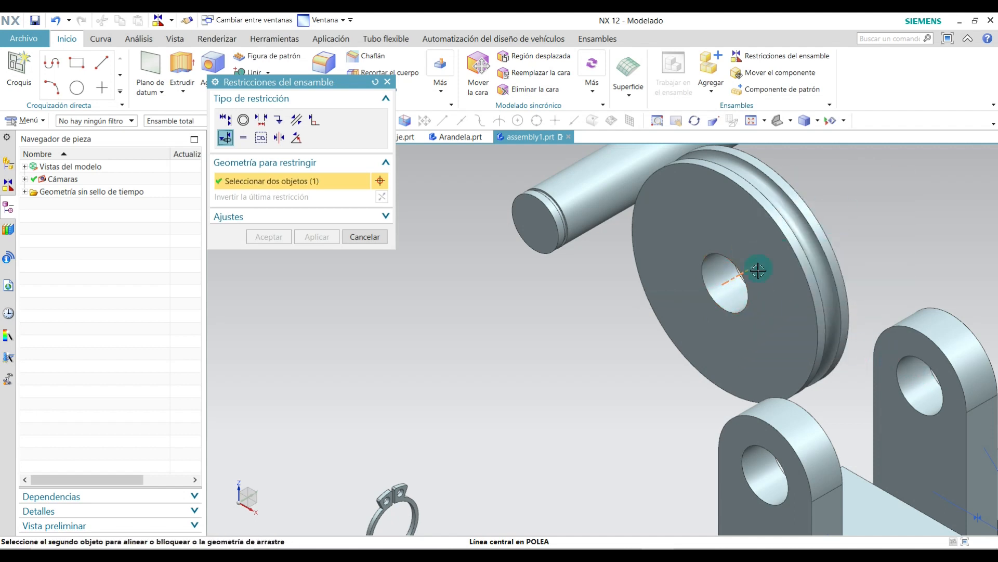
left_click(925, 383)
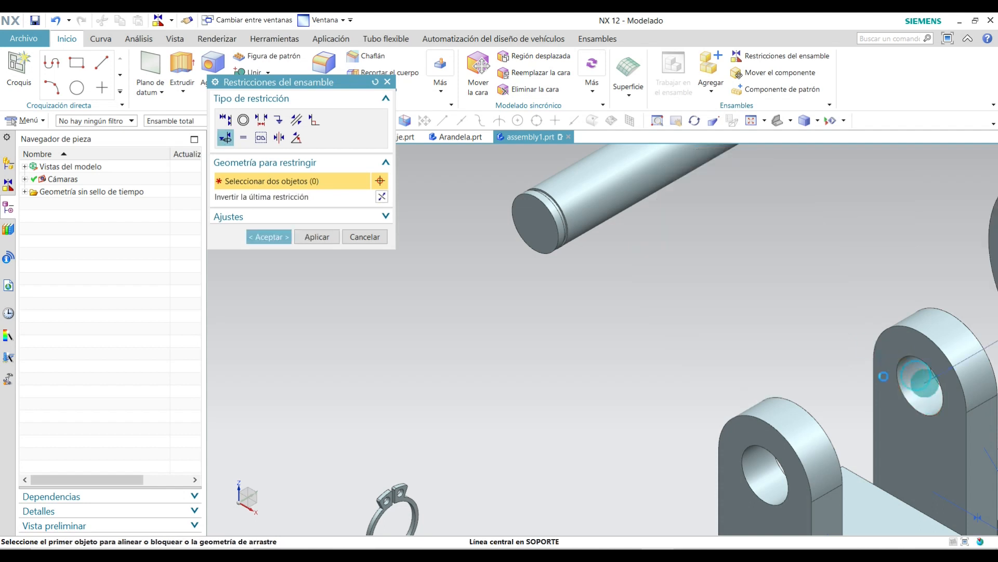
scroll(546, 302, "down", 5)
scroll(731, 282, "up", 5)
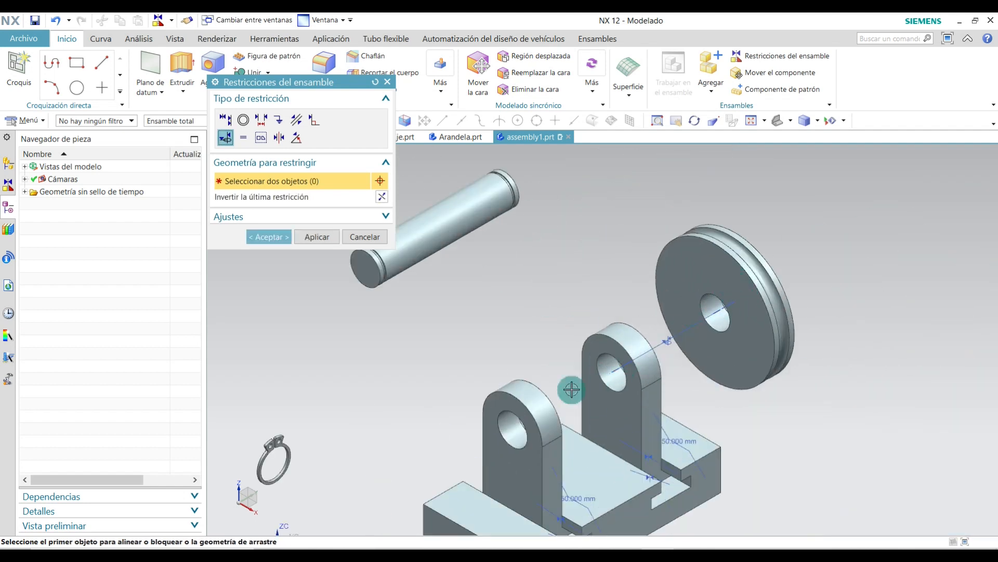
left_click(265, 237)
Apply an 80 mm distance constraint (Distancia) between the Polea's side face toward the supports and the nearer Soporte's inner face.
scroll(780, 331, "down", 5)
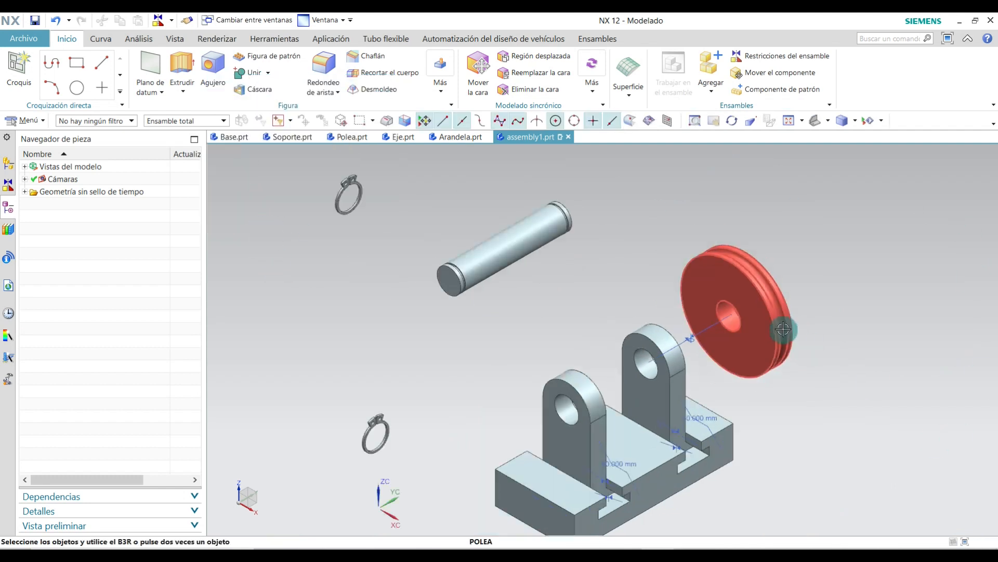
mouse_move(839, 400)
middle_mouse_down()
mouse_move(820, 381)
mouse_move(849, 417)
middle_mouse_up()
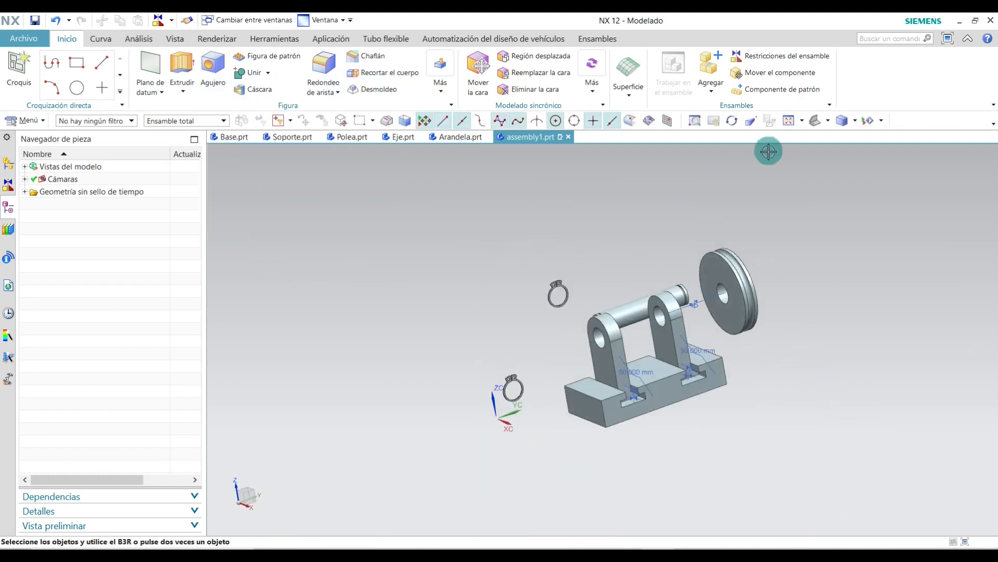
left_click(768, 58)
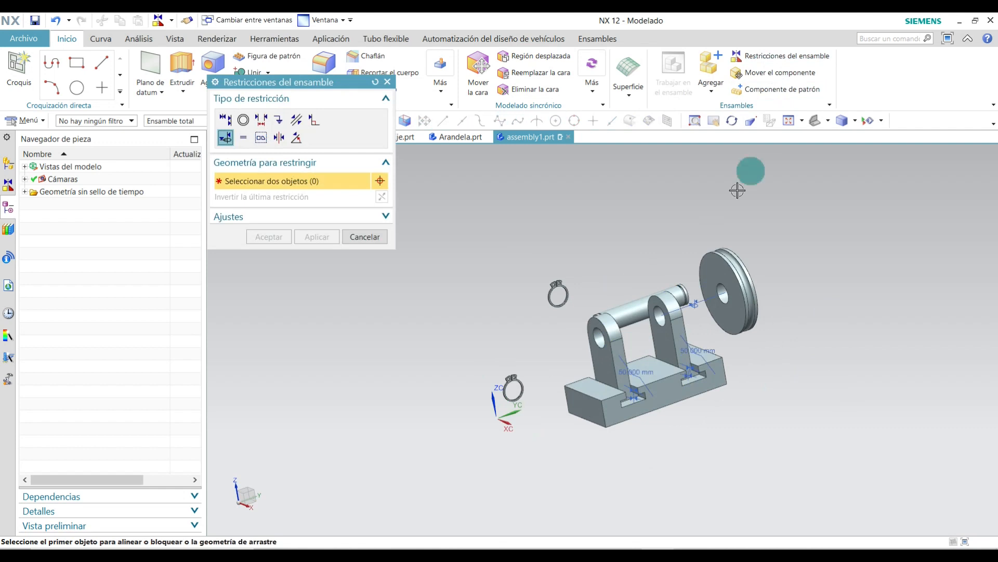
left_click(261, 119)
scroll(747, 321, "up", 5)
left_click(747, 321)
middle_click_drag(811, 374, 781, 379)
scroll(802, 374, "down", 4)
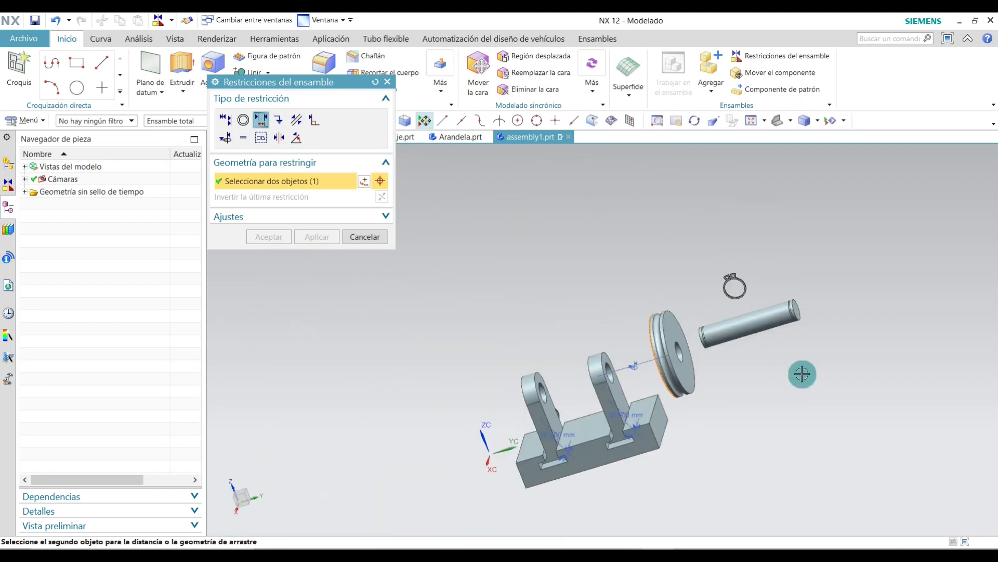
scroll(549, 412, "up", 5)
left_click(555, 426)
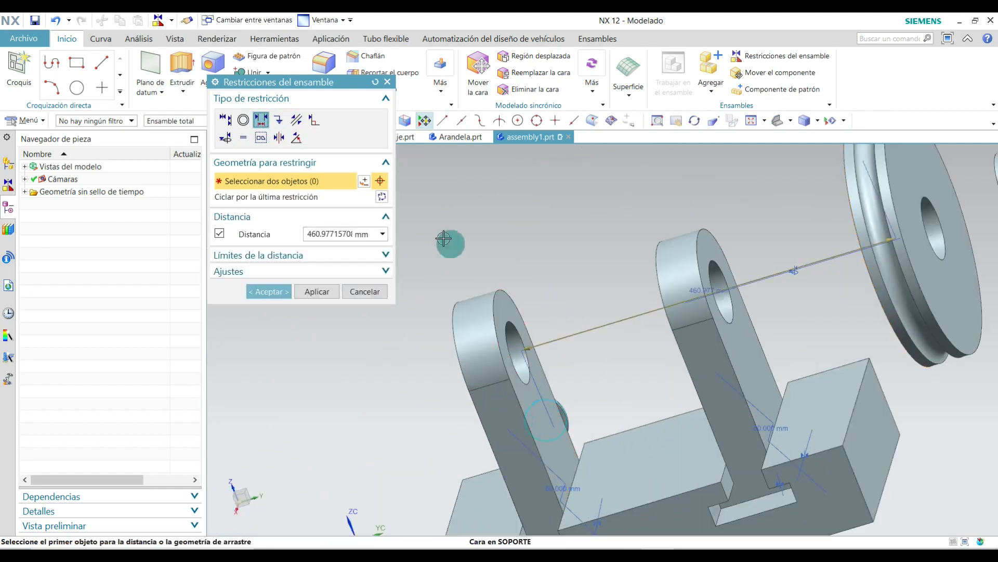
double_click(309, 234)
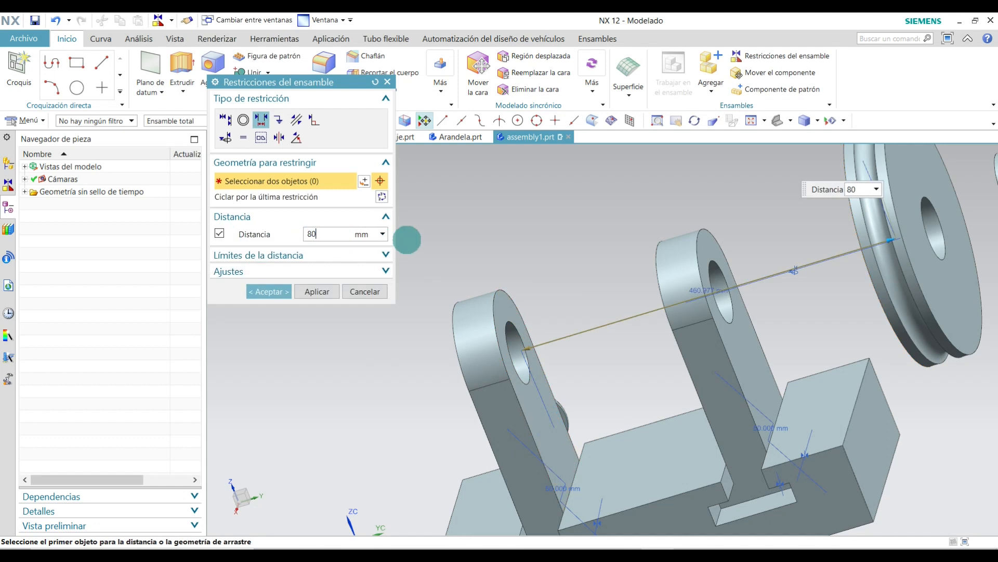
key("Return")
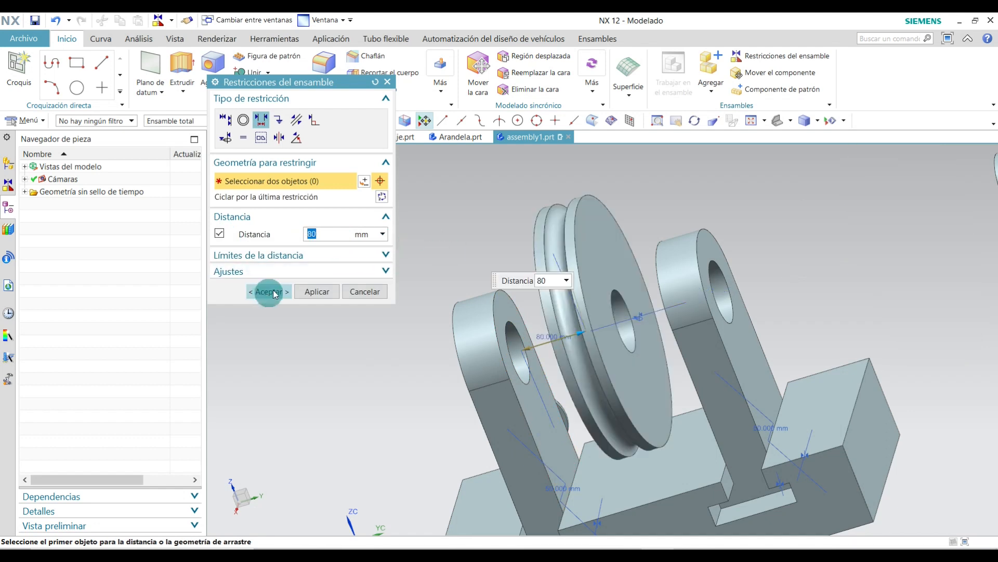
left_click(268, 291)
Check the Polea's placement between the two Soporte supports in the isometric and side views.
left_click(828, 120)
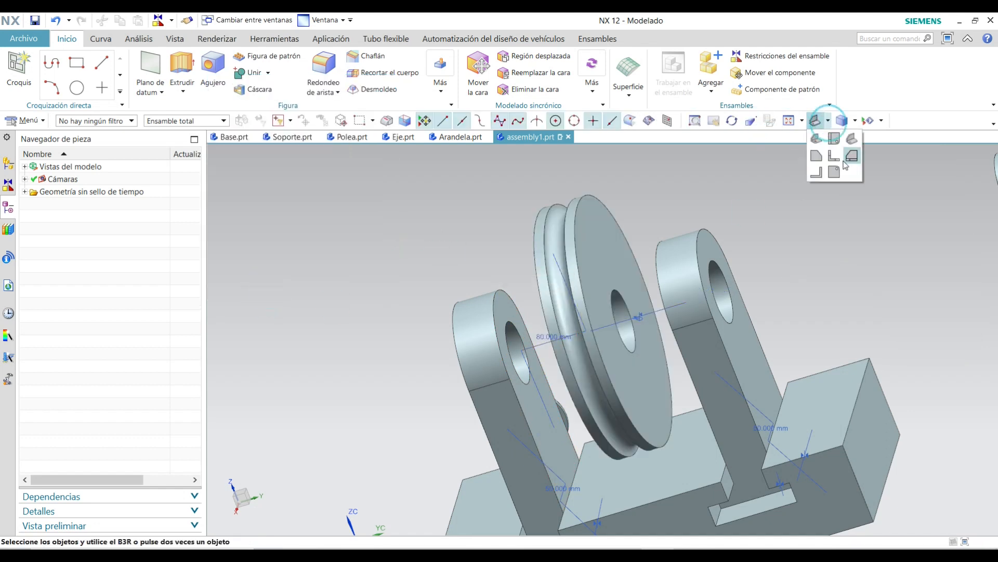
left_click(853, 139)
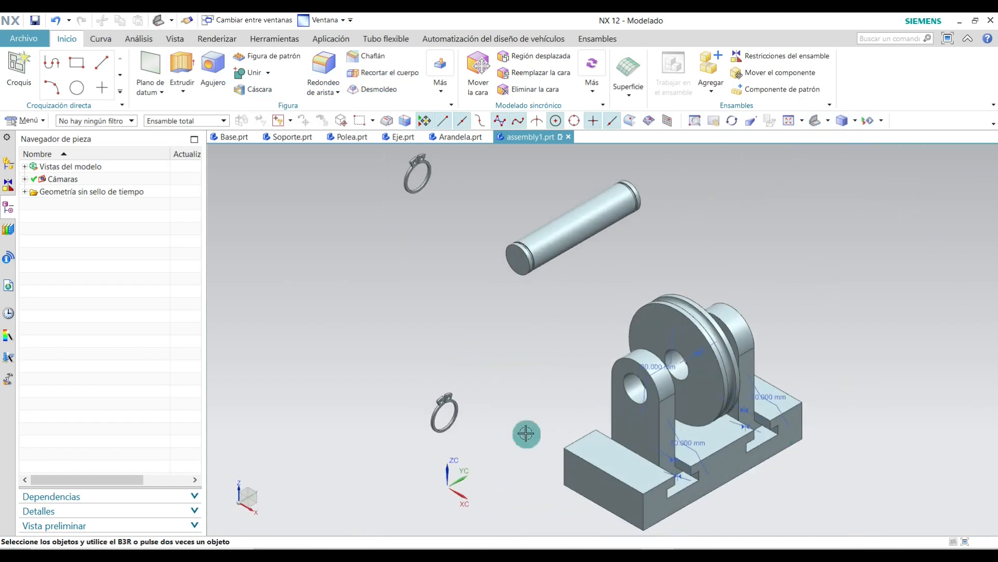
left_click(827, 124)
left_click(849, 159)
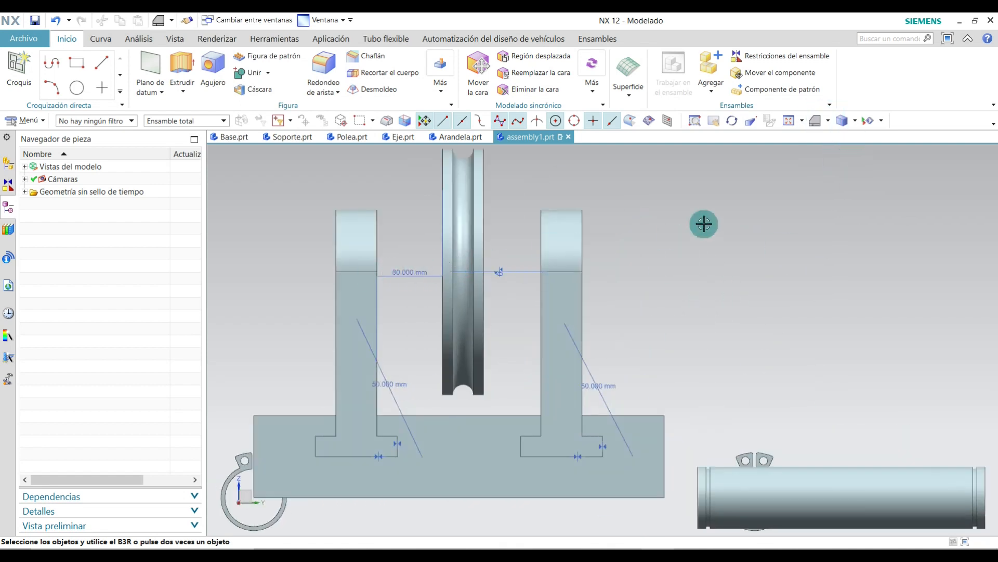
left_click(829, 122)
left_click(853, 140)
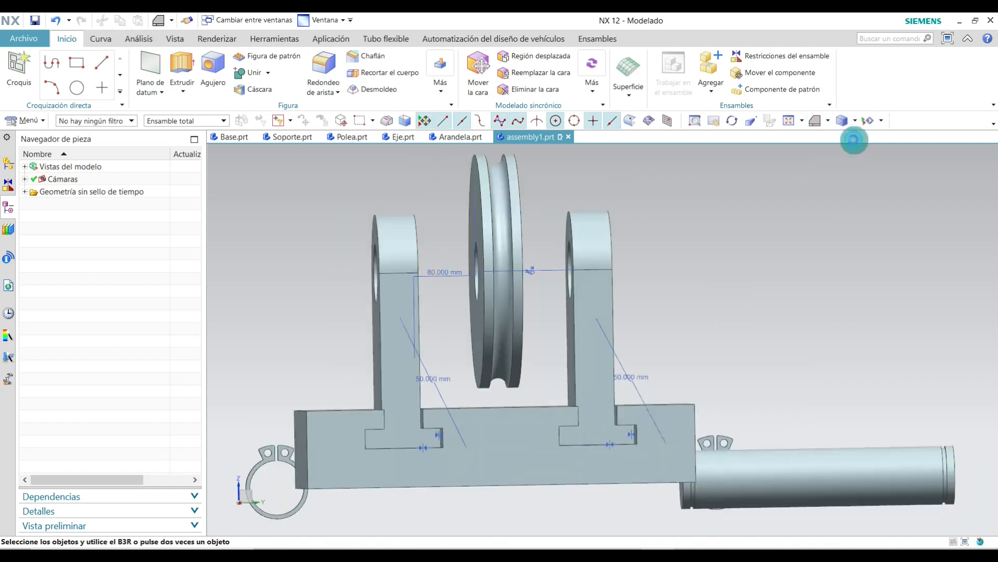
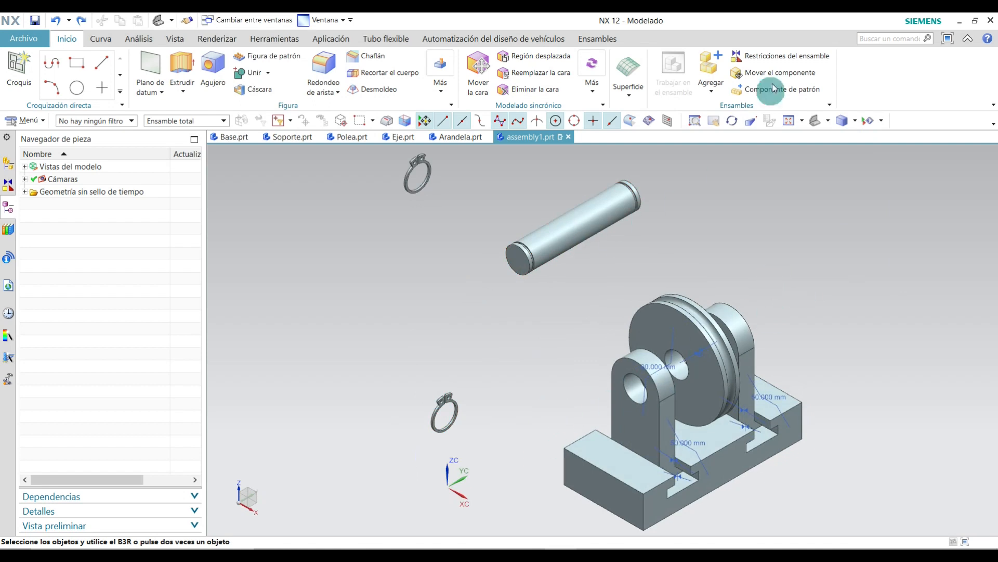
Apply an align/lock constraint between the Eje's centerline and the centerline of the nearer Soporte's hole.
left_click(773, 56)
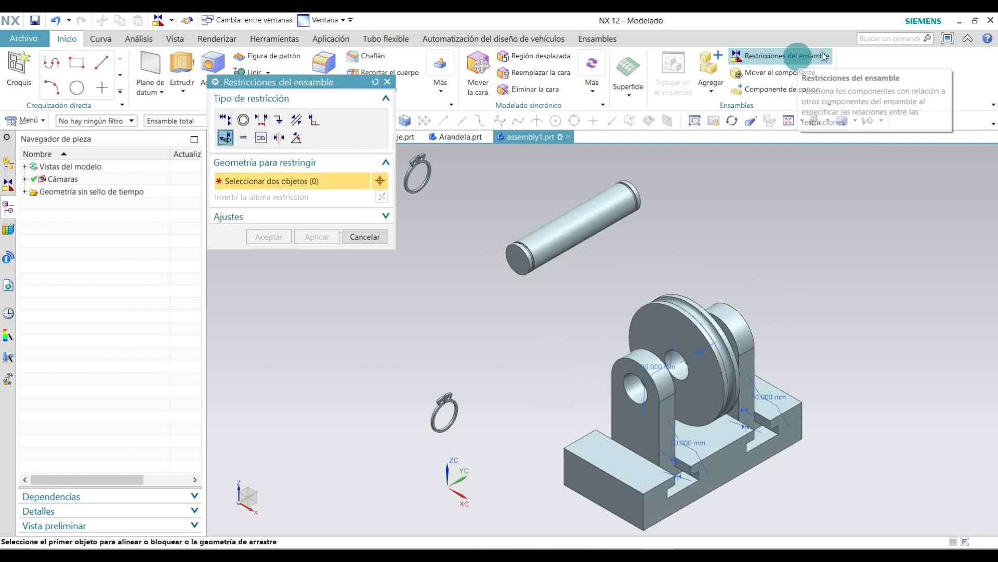
left_click(227, 139)
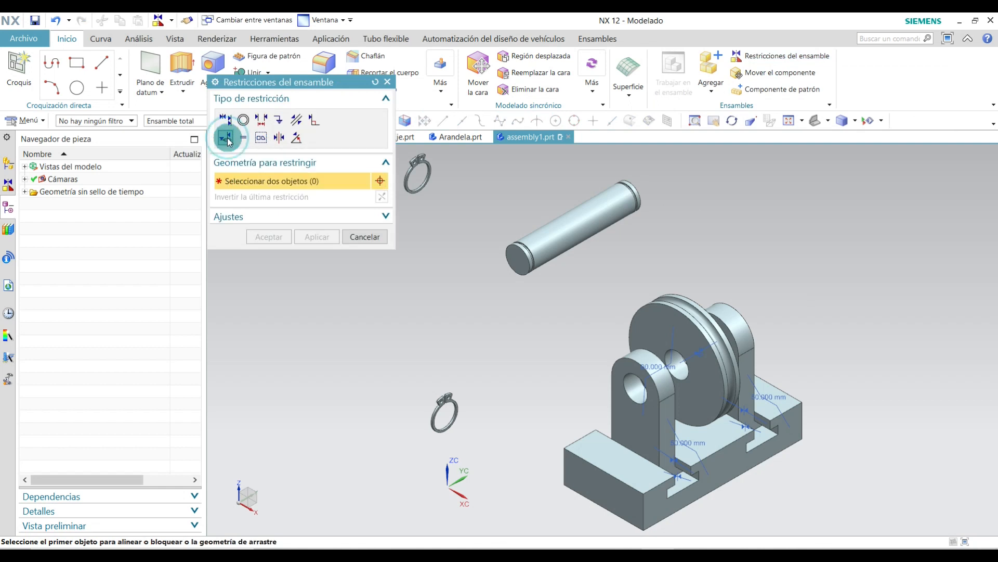
left_click(558, 222)
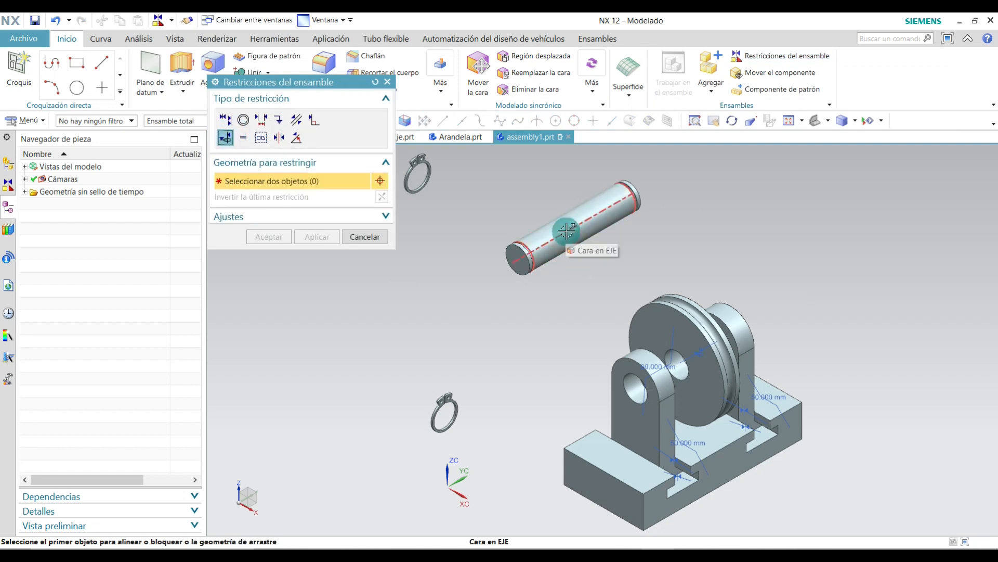
scroll(636, 388, "up", 5)
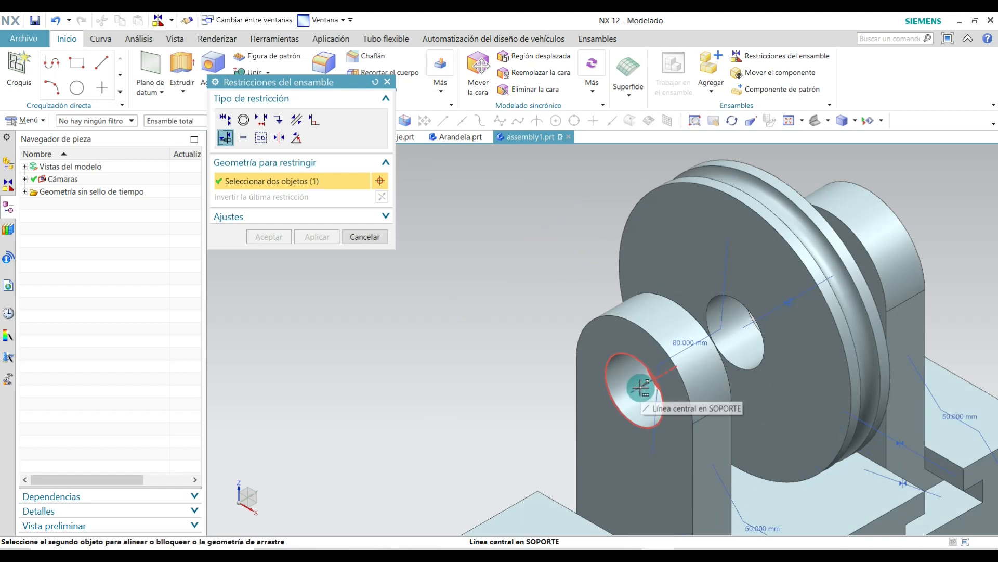
left_click(641, 387)
left_click(640, 386)
left_click(273, 236)
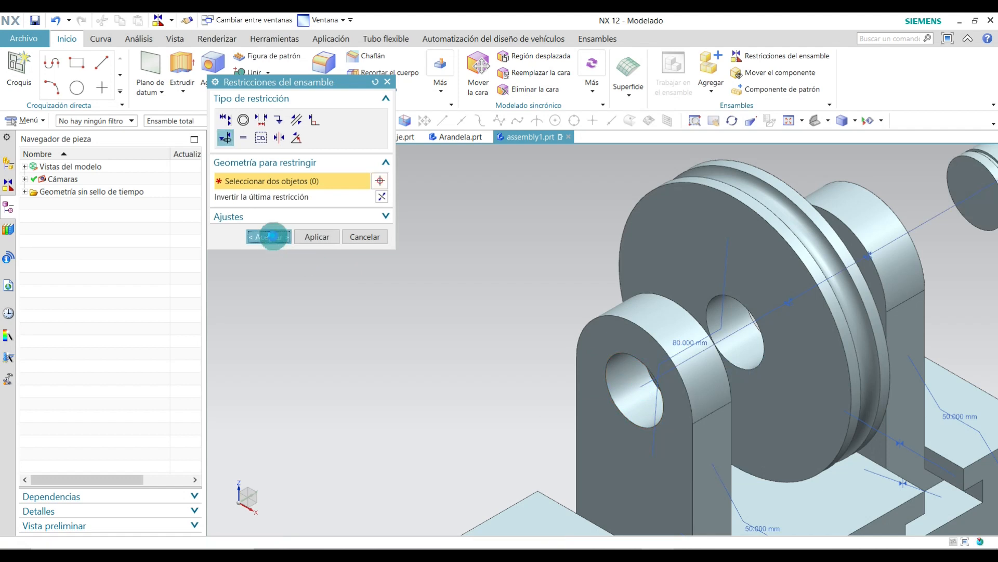
scroll(471, 328, "down", 5)
scroll(622, 279, "up", 2)
middle_click_drag(585, 306, 520, 312)
scroll(798, 285, "down", 2)
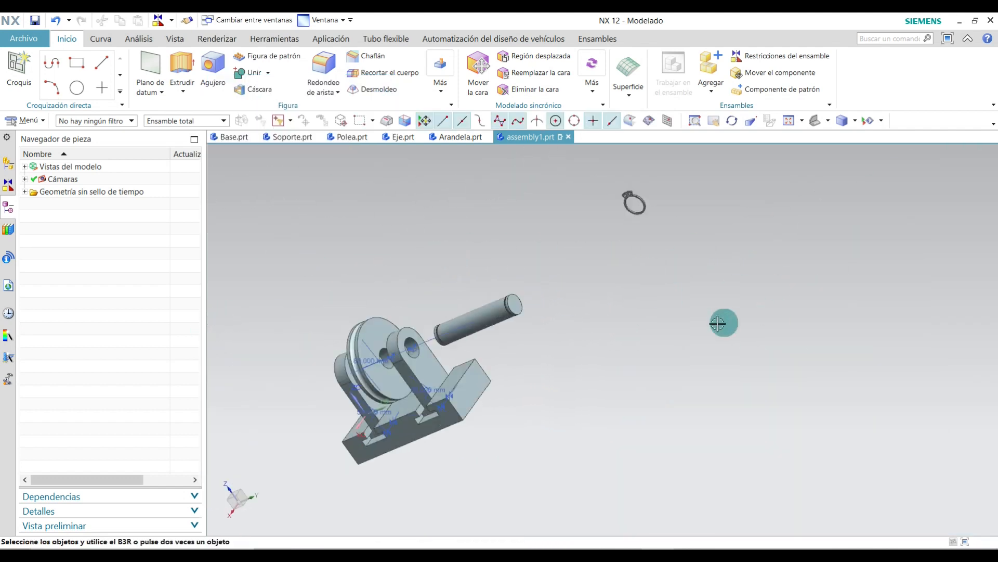
scroll(412, 346, "up", 1)
left_click(776, 56)
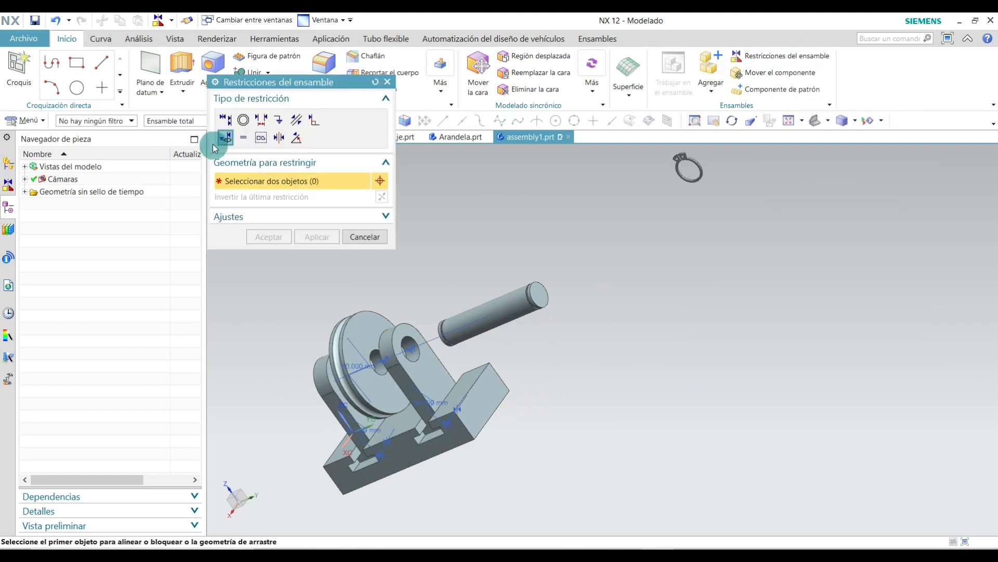
left_click(261, 121)
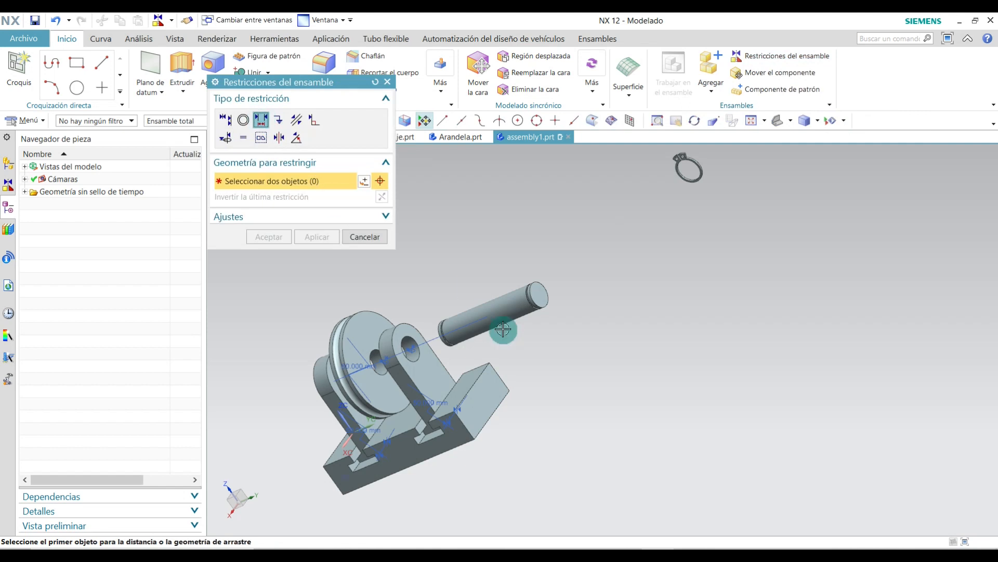
scroll(501, 331, "up", 3)
left_click(612, 213)
scroll(758, 453, "down", 3)
scroll(688, 386, "up", 4)
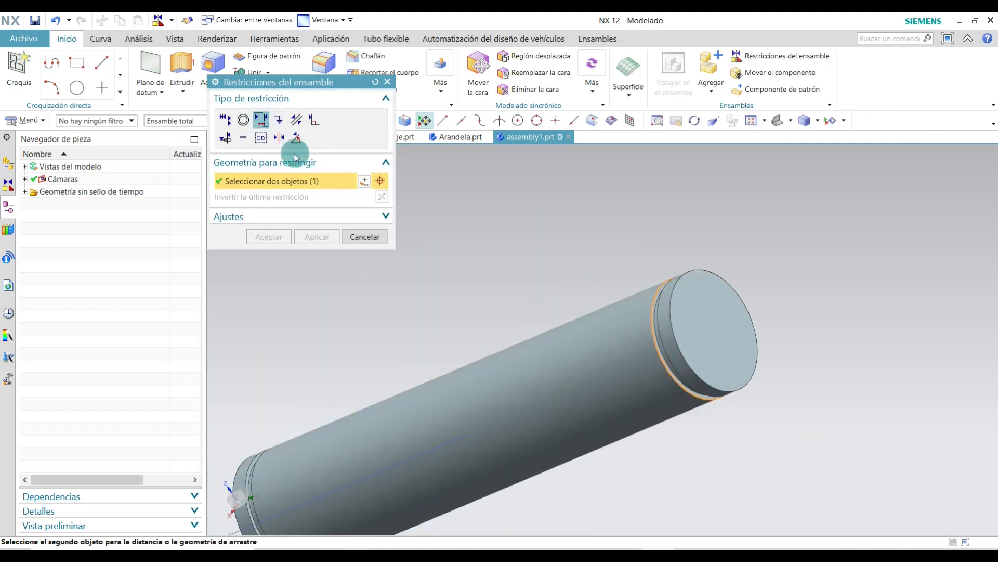
left_click(373, 233)
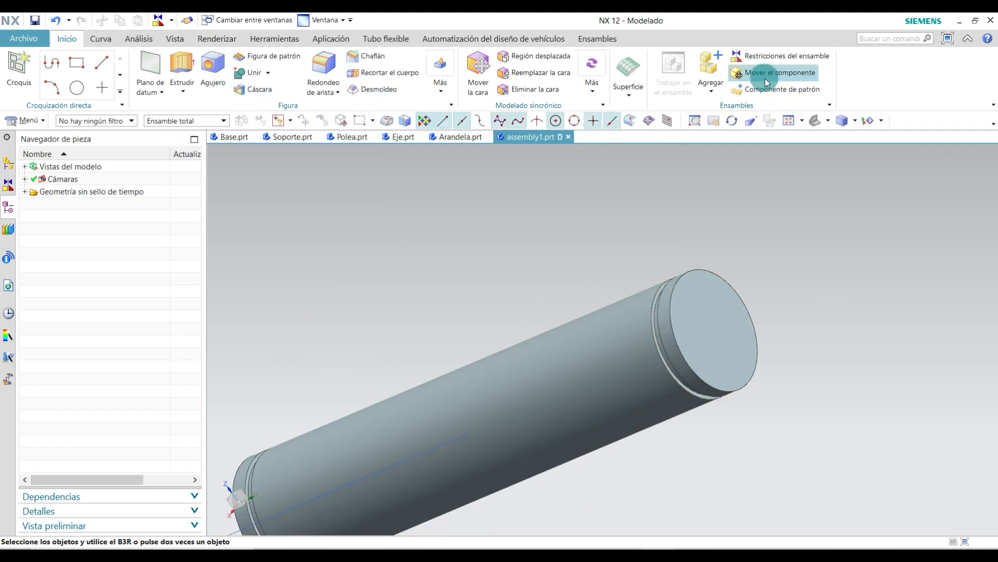
Apply a 25 mm distance constraint (Distancia) between the Eje's outer end face and the nearer Soporte's outer face.
left_click(763, 57)
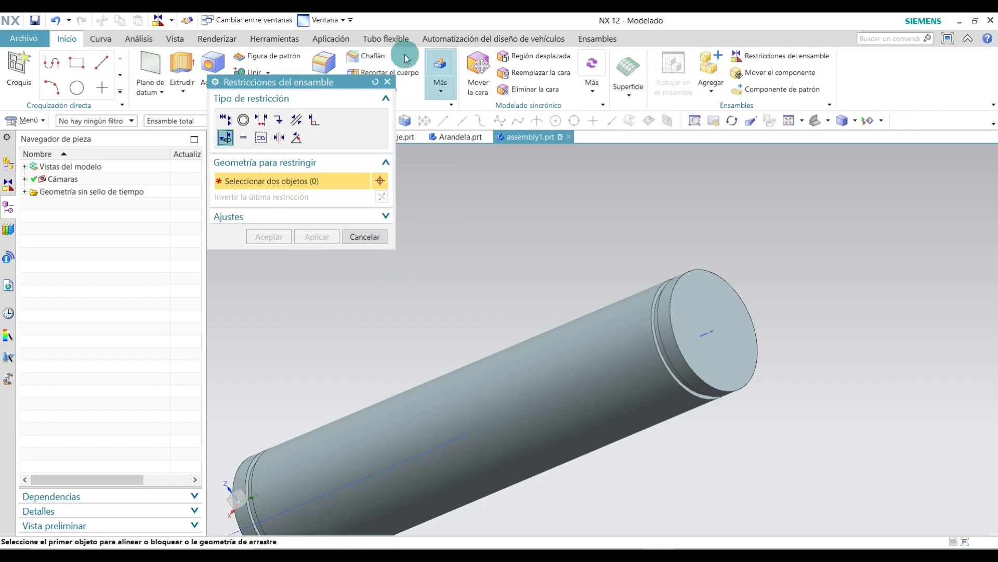
left_click(266, 120)
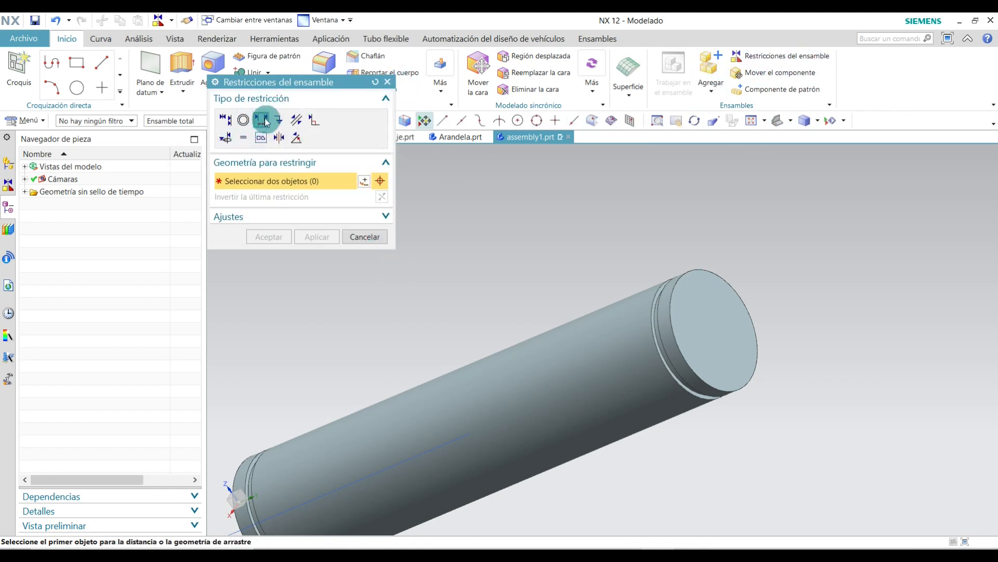
left_click(702, 328)
scroll(751, 295, "down", 4)
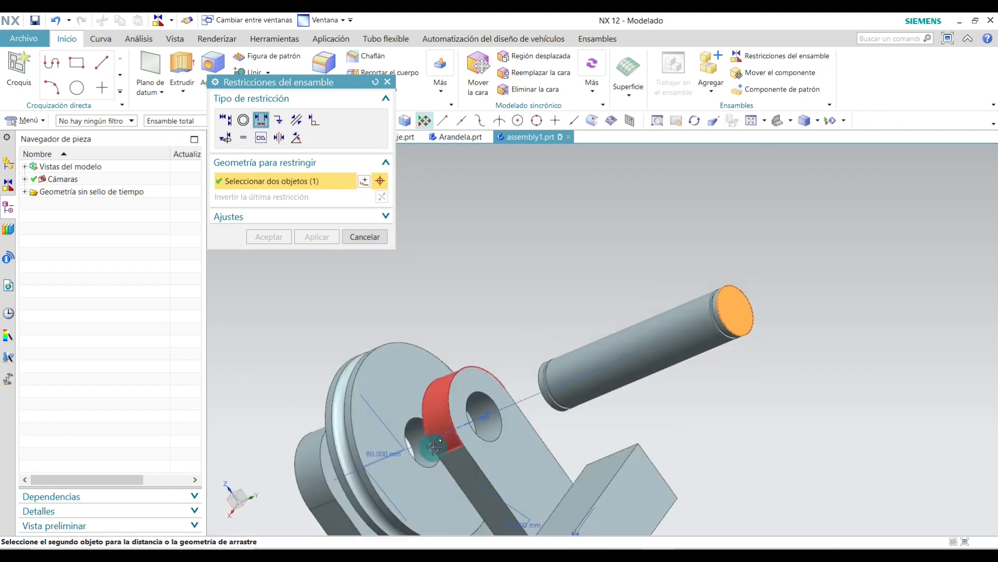
scroll(426, 447, "up", 2)
left_click(588, 462)
left_click(363, 235)
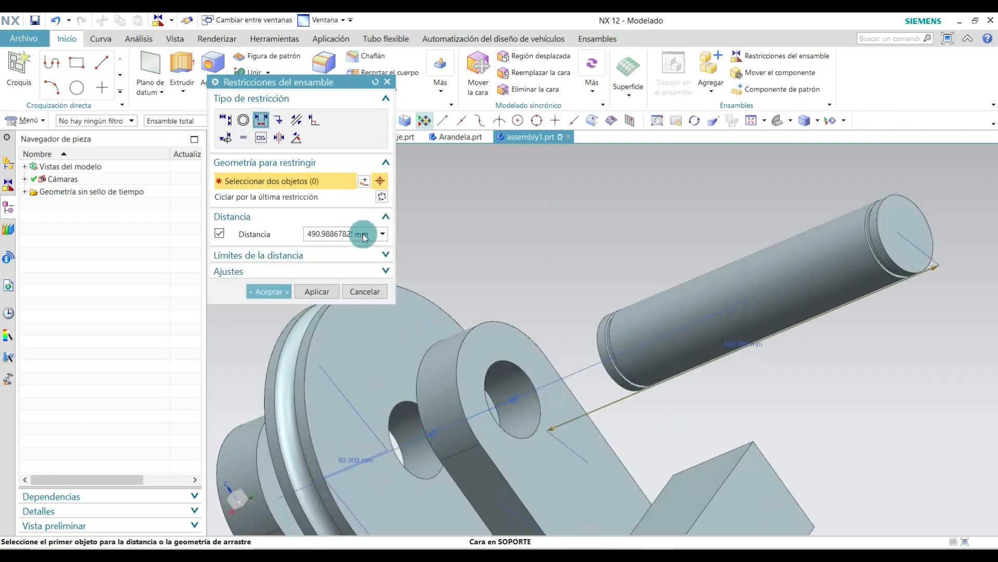
double_click(311, 233)
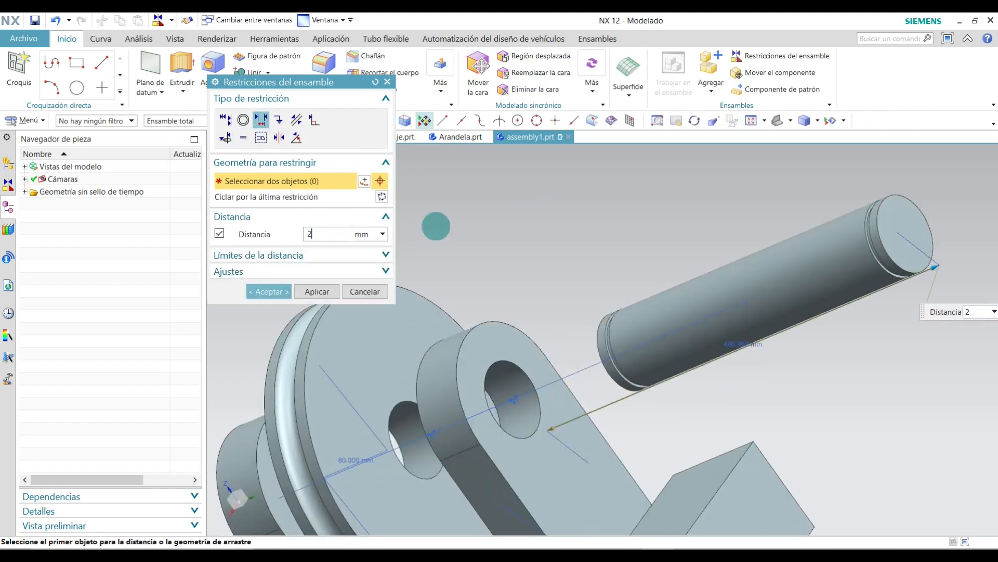
key("Return")
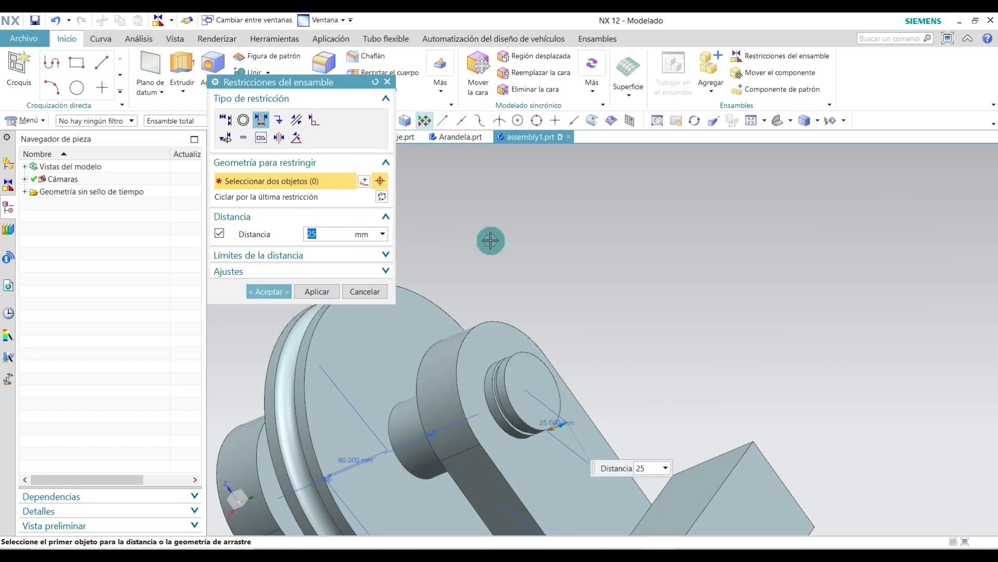
scroll(491, 240, "down", 3)
left_click(274, 294)
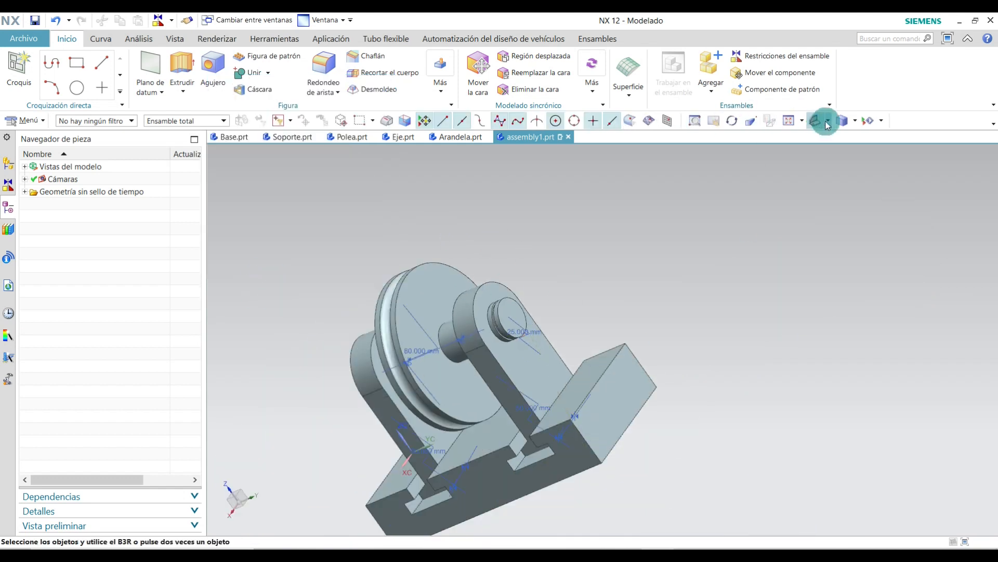
In the isometric view, move the upper Arandela beyond the rear Soporte and rotate it about ZC to face the supports.
left_click(827, 121)
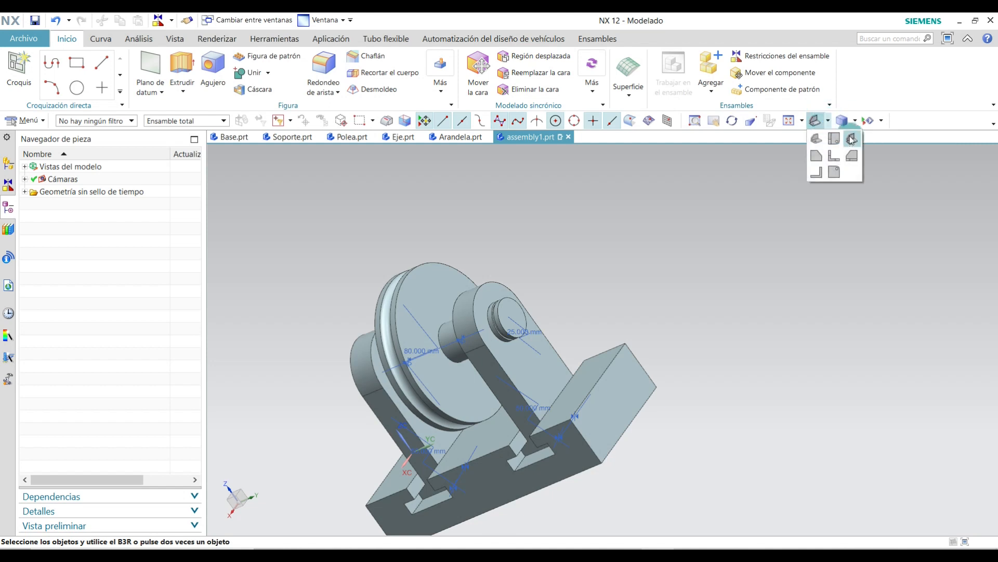
left_click(847, 136)
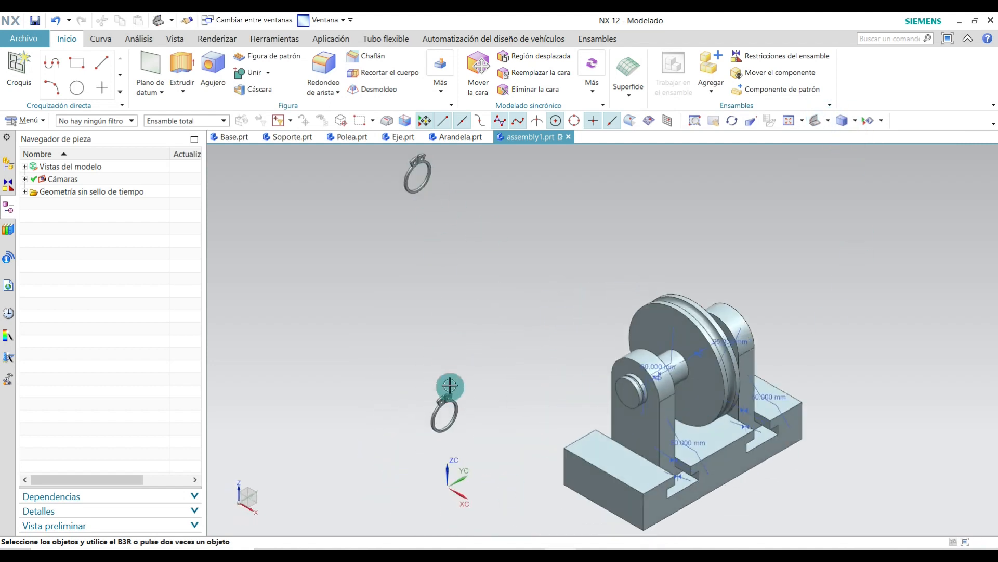
left_click(756, 73)
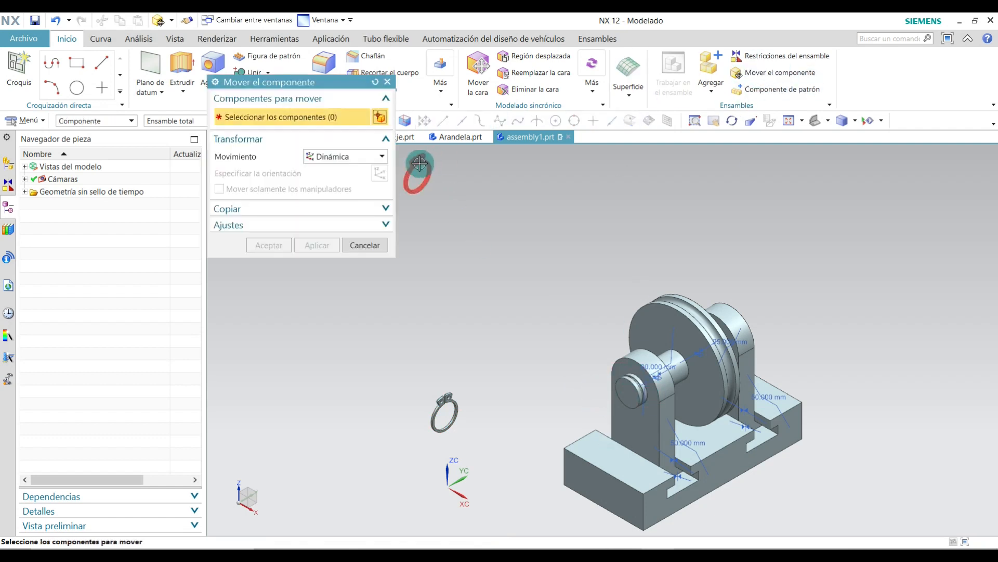
left_click(419, 163)
left_click(270, 173)
left_click_drag(425, 174, 784, 304)
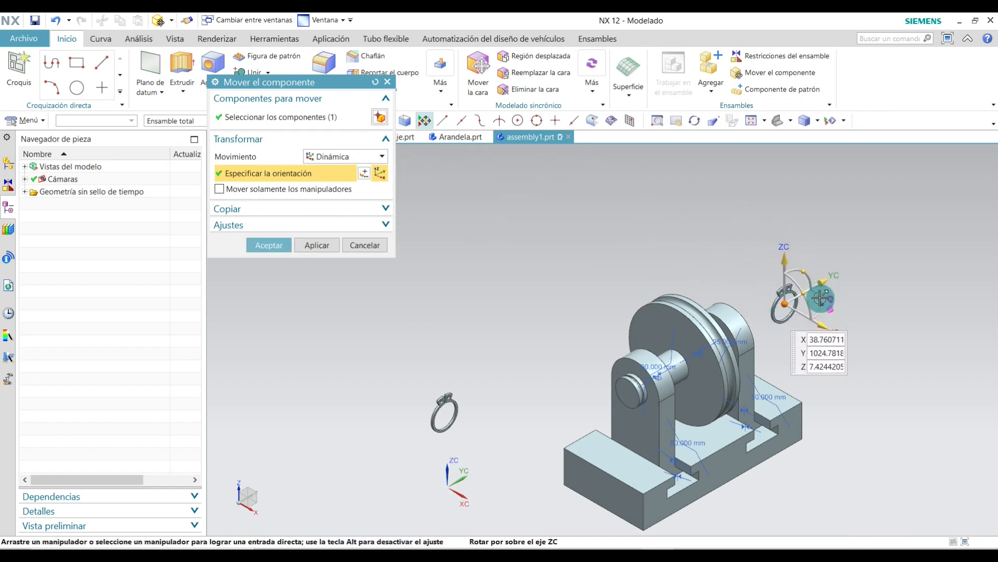
left_click_drag(821, 297, 826, 306)
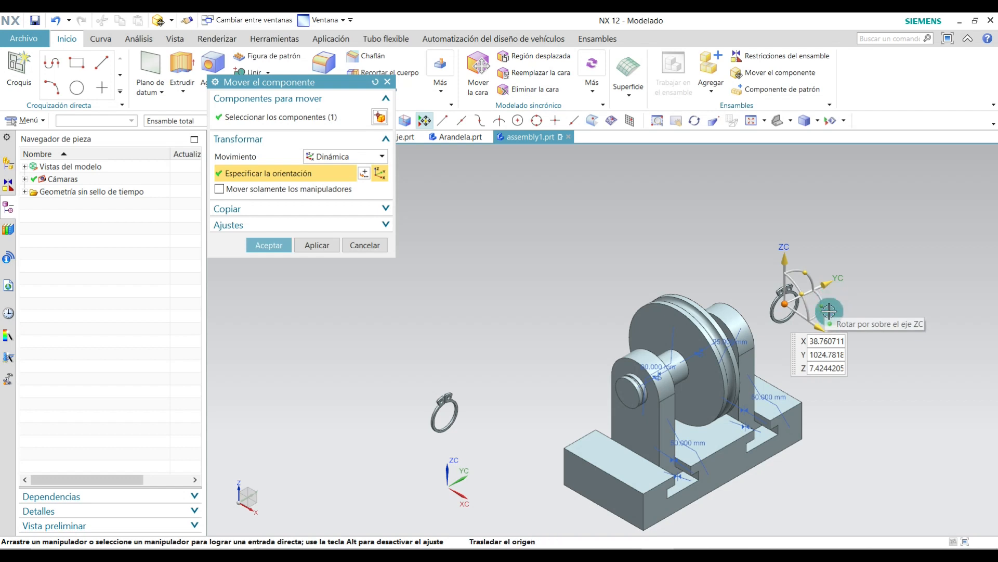
left_click_drag(823, 307, 787, 333)
left_click(269, 245)
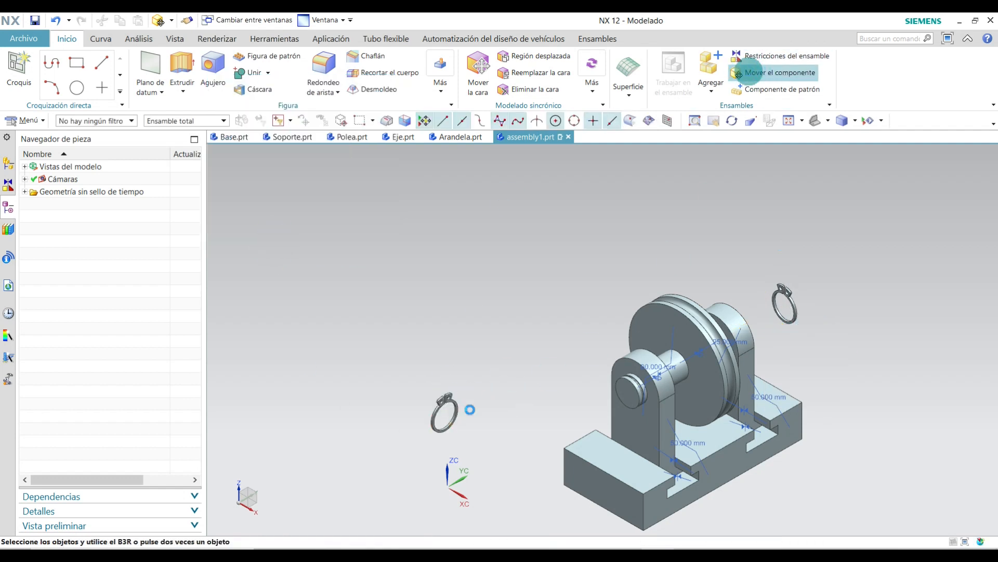
Rotate the other Arandela 90° about ZC and move it near the Eje's end at the front Soporte.
left_click(738, 74)
left_click(447, 401)
left_click(284, 172)
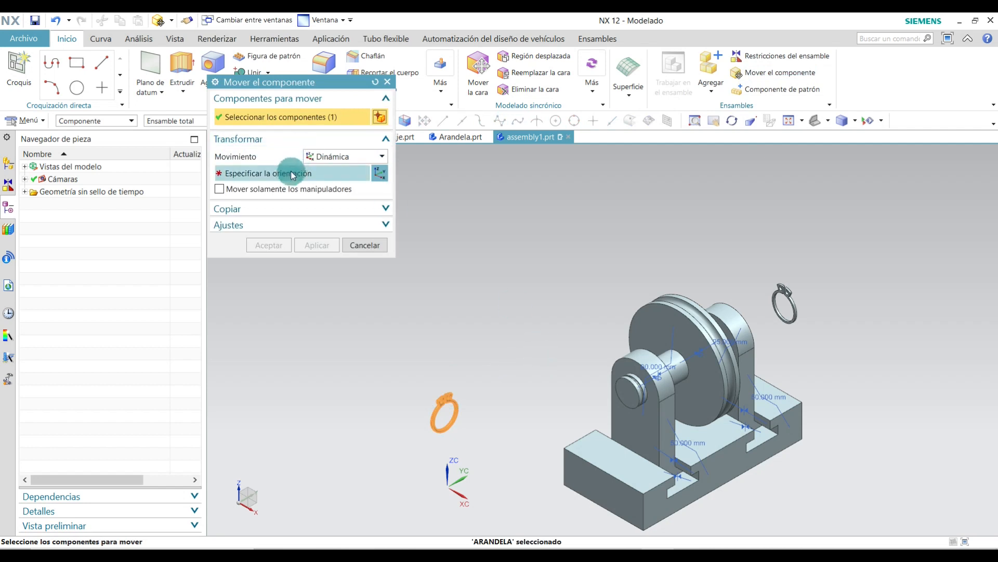
left_click_drag(448, 413, 542, 339)
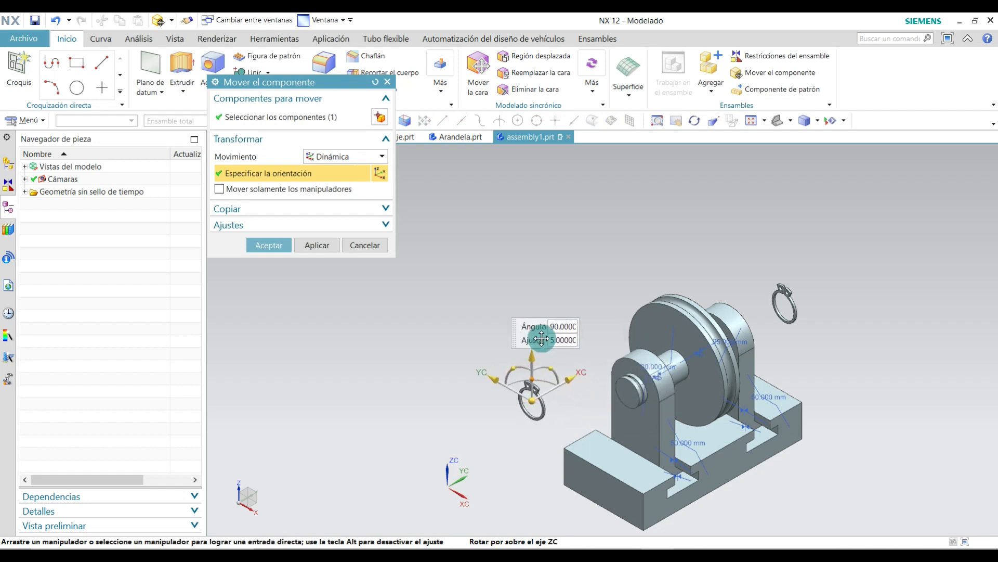
left_click_drag(532, 400, 600, 381)
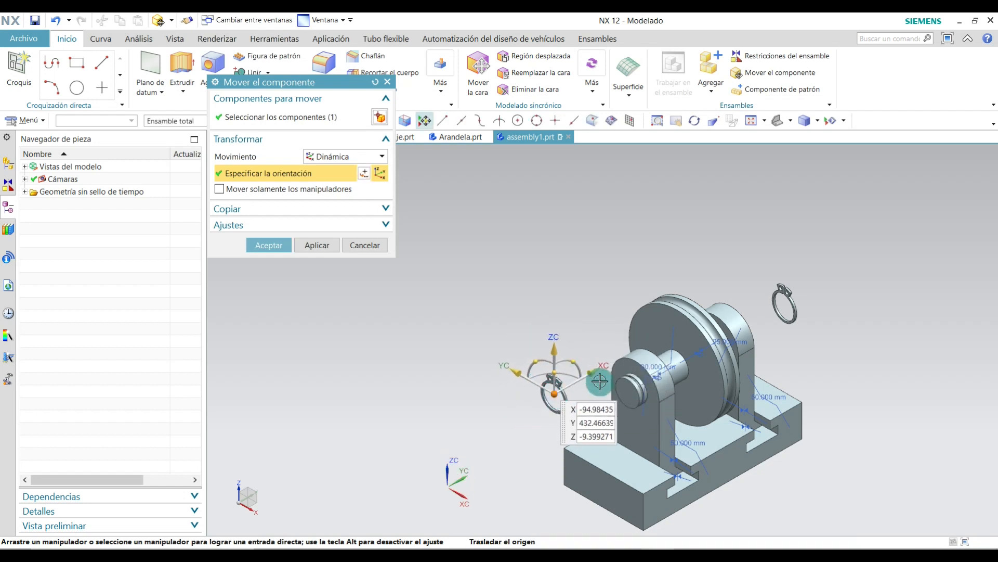
left_click(279, 248)
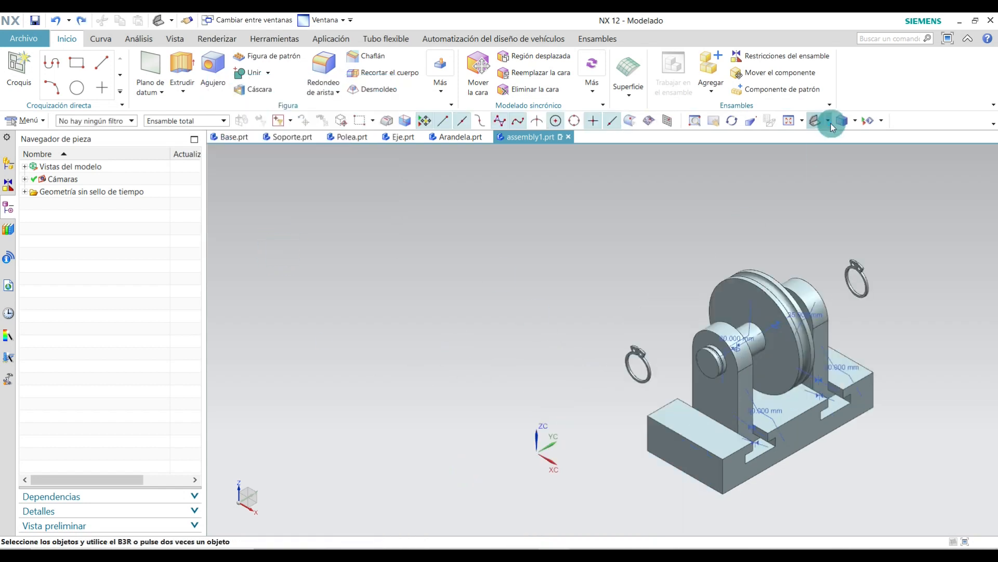
In the front view, raise the front Arandela to the Eje's height and place it beside the Polea.
left_click(829, 122)
left_click(833, 156)
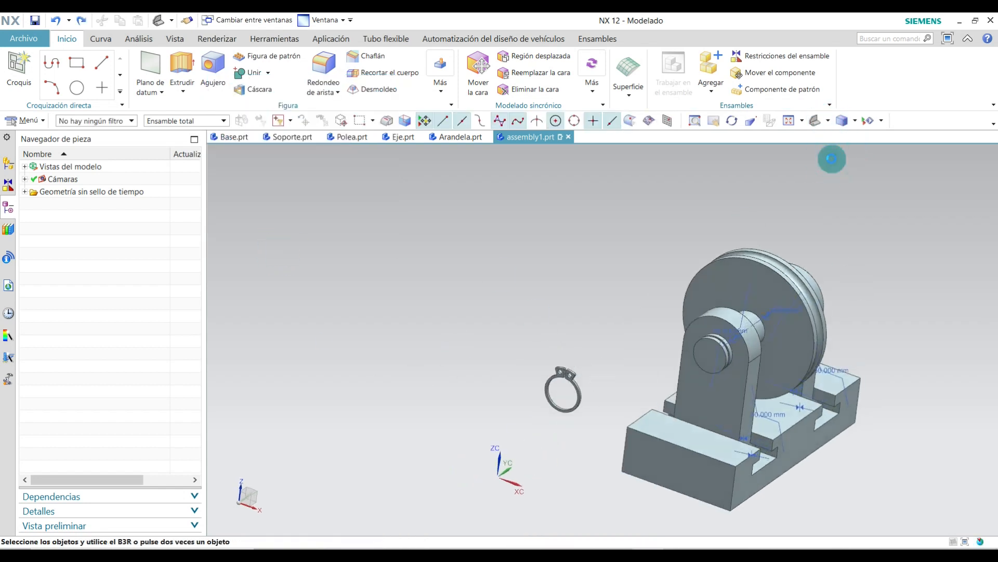
left_click(739, 74)
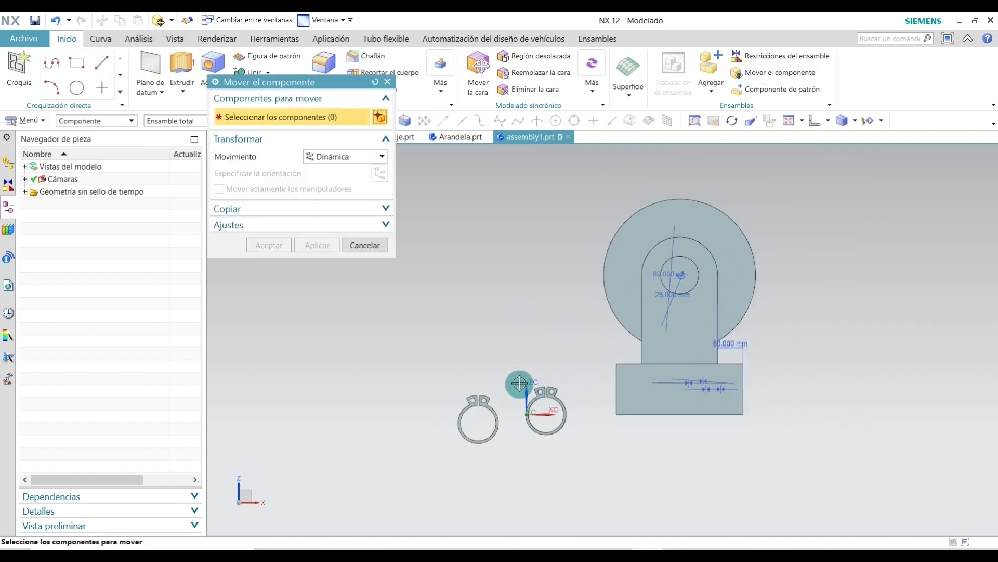
left_click(489, 402)
left_click(298, 166)
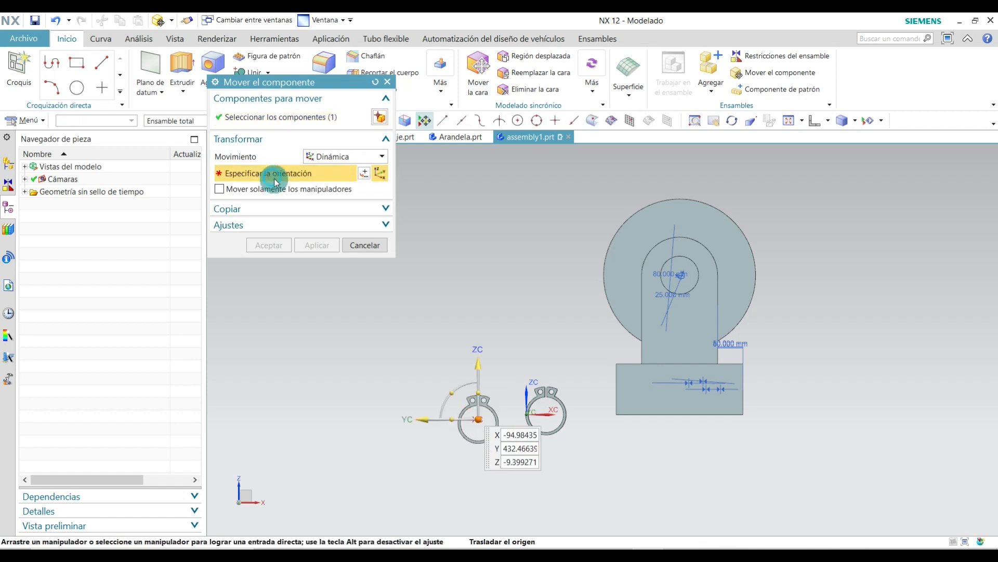
left_click_drag(479, 419, 568, 273)
left_click(269, 245)
middle_click_drag(546, 245, 515, 257)
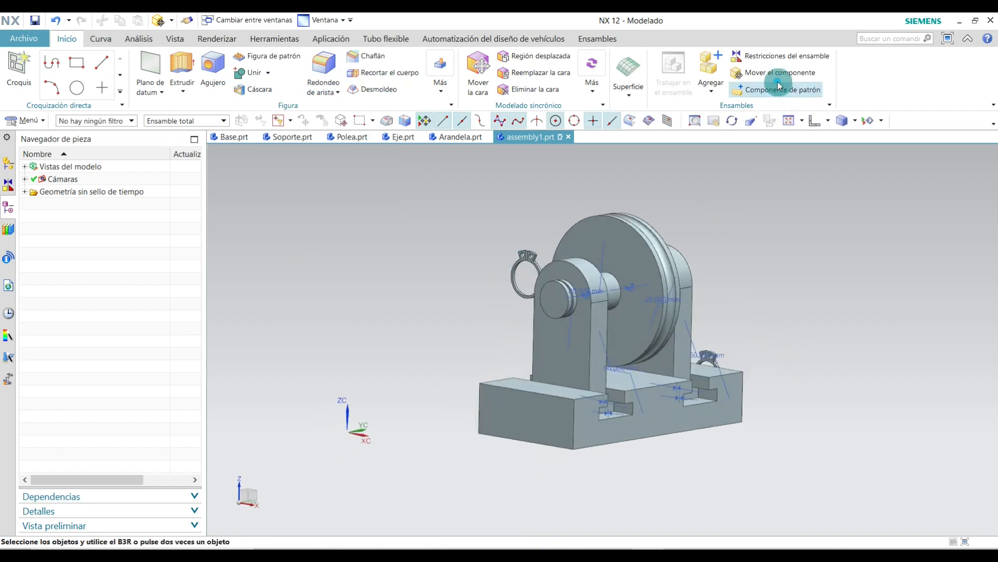
Move the same Arandela clear of the supports to about X 594, Y 402, Z 54.
left_click(749, 72)
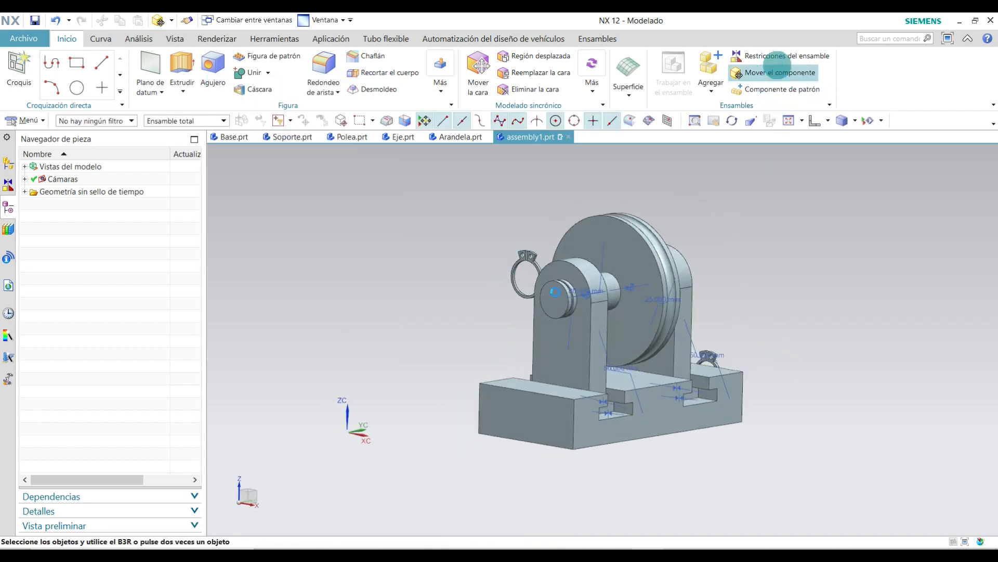
left_click(515, 284)
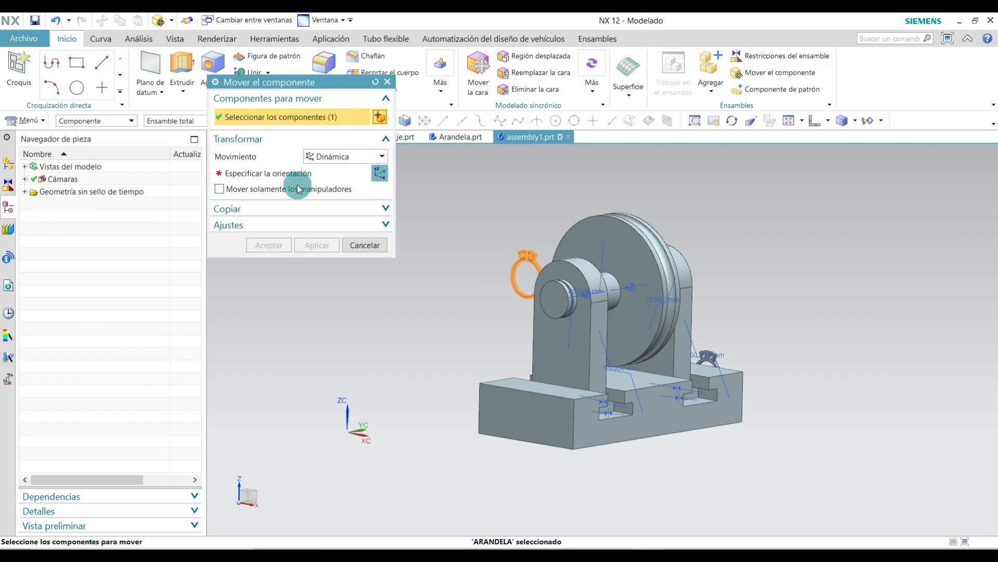
left_click(286, 173)
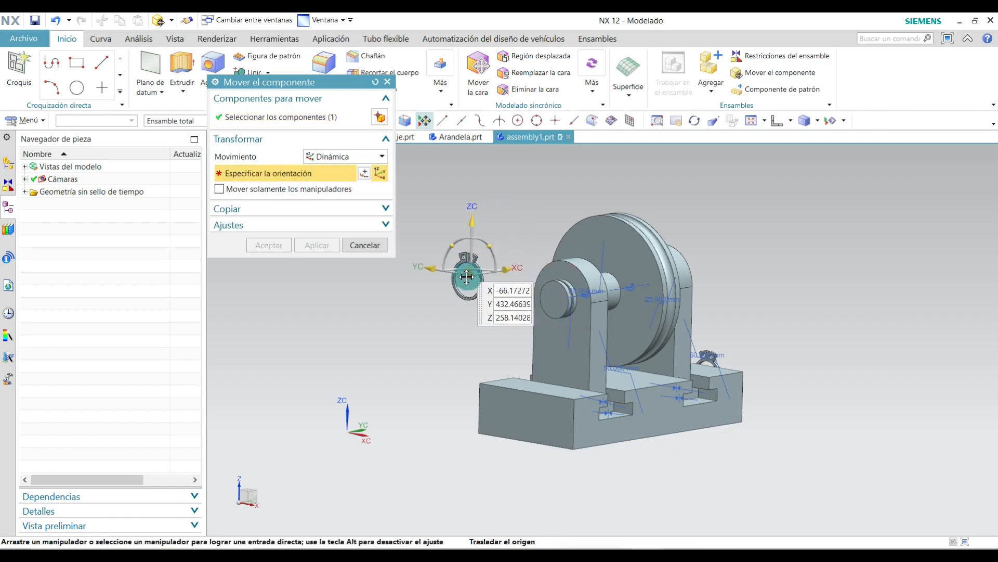
left_click_drag(467, 277, 450, 281)
scroll(516, 241, "down", 3)
middle_click_drag(534, 241, 653, 270)
scroll(660, 203, "up", 4)
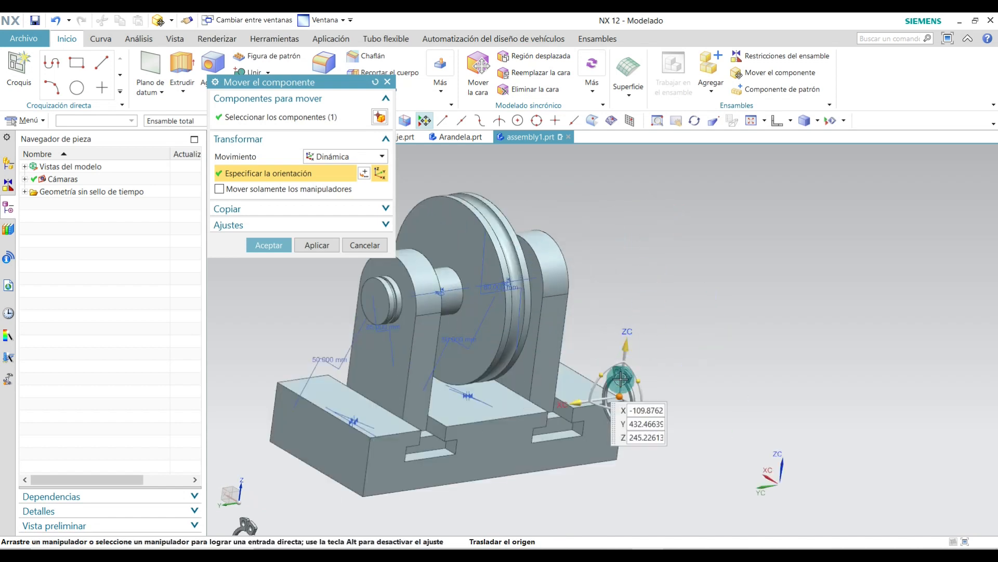
left_click_drag(625, 375, 654, 268)
middle_click_drag(706, 342, 647, 339)
scroll(698, 214, "up", 2)
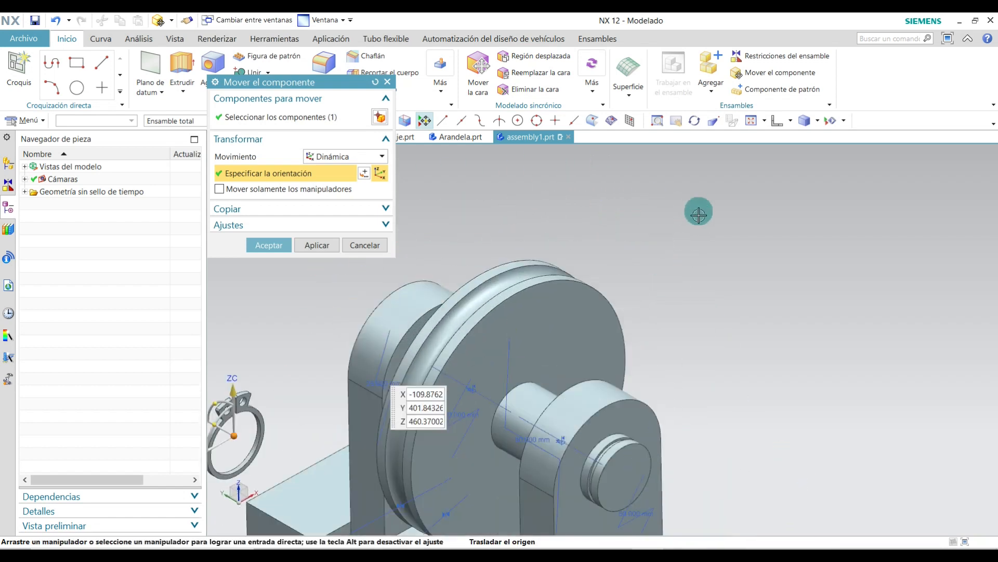
scroll(697, 214, "down", 4)
left_click_drag(526, 338, 736, 338)
scroll(719, 342, "up", 3)
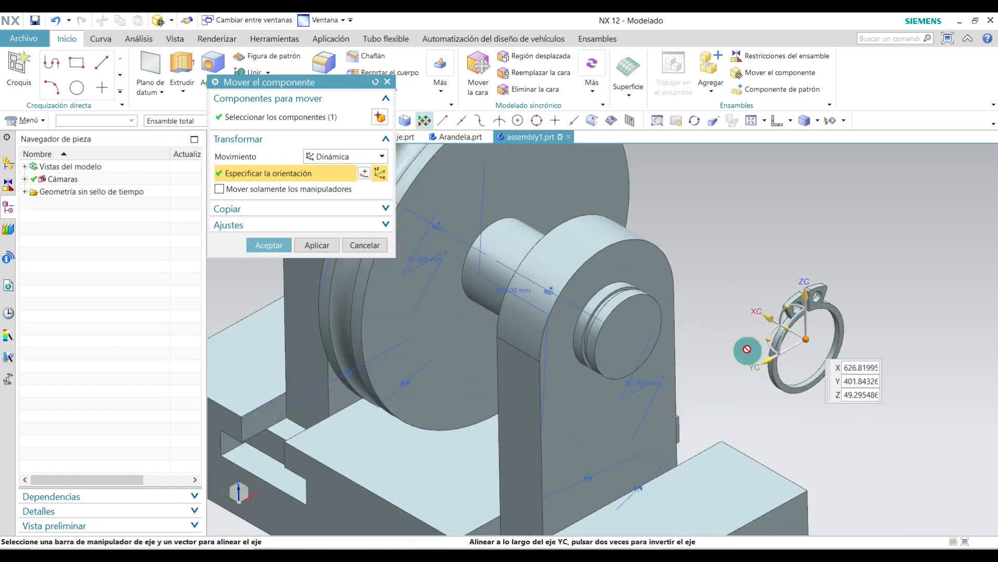
left_click_drag(806, 339, 776, 351)
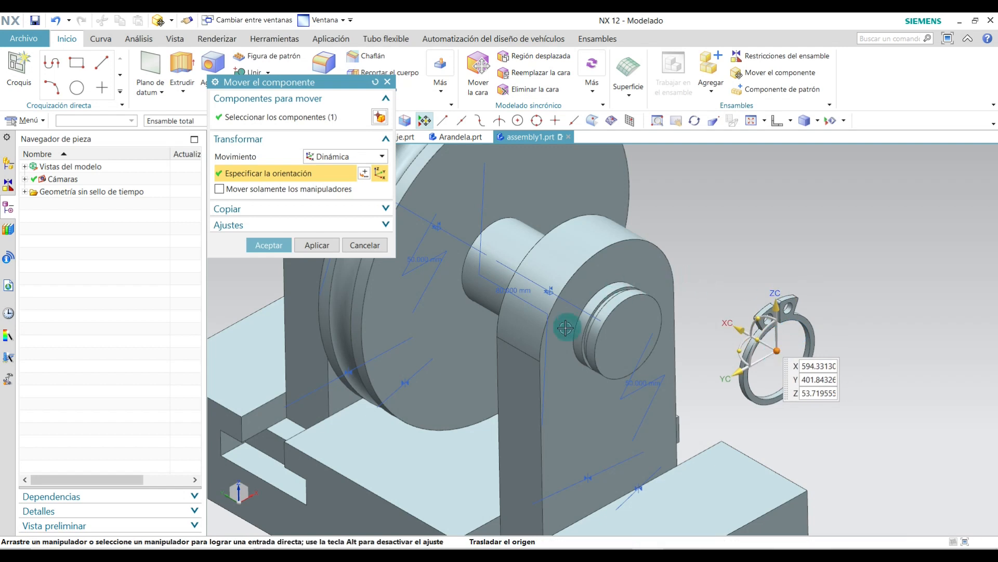
left_click(268, 244)
Move the front Arandela dynamically up to the Eje's end at the front Soporte, to about X 594, Y 58, Z 395.
scroll(787, 229, "down", 3)
middle_click_drag(787, 230, 701, 230)
scroll(437, 390, "down", 3)
scroll(502, 418, "up", 4)
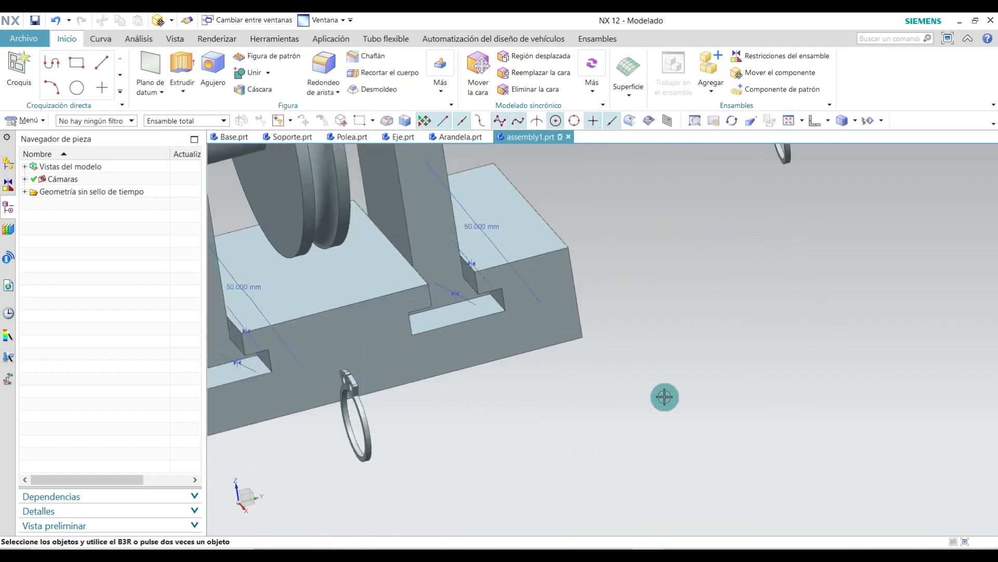
scroll(665, 397, "down", 2)
scroll(415, 390, "up", 3)
scroll(415, 390, "down", 3)
scroll(575, 392, "up", 4)
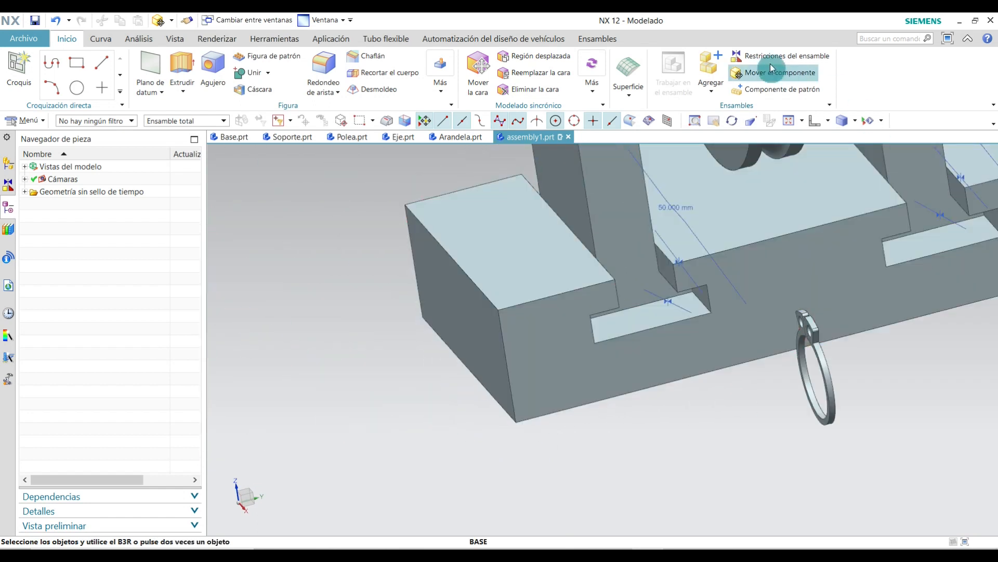
left_click(739, 75)
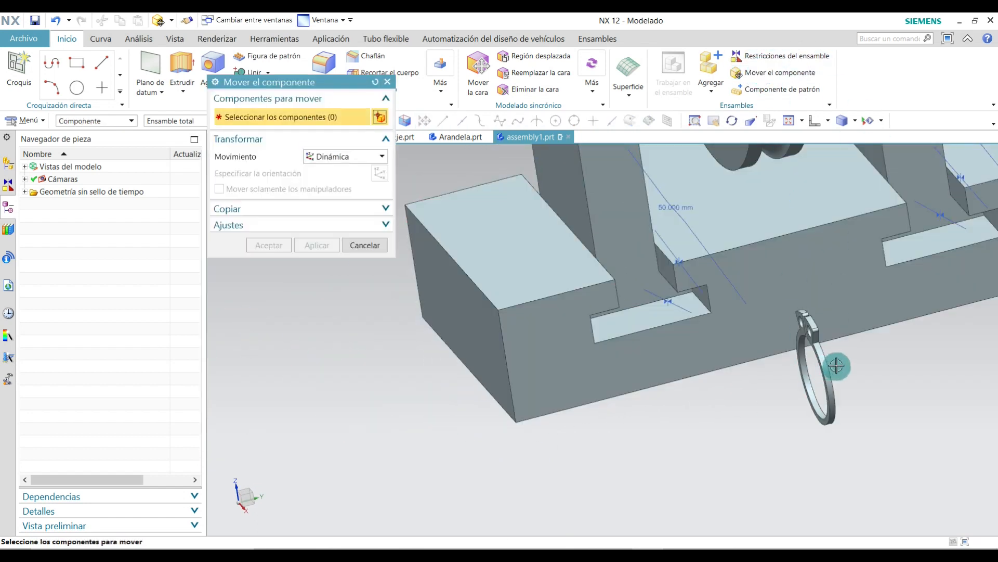
left_click(820, 363)
left_click(252, 176)
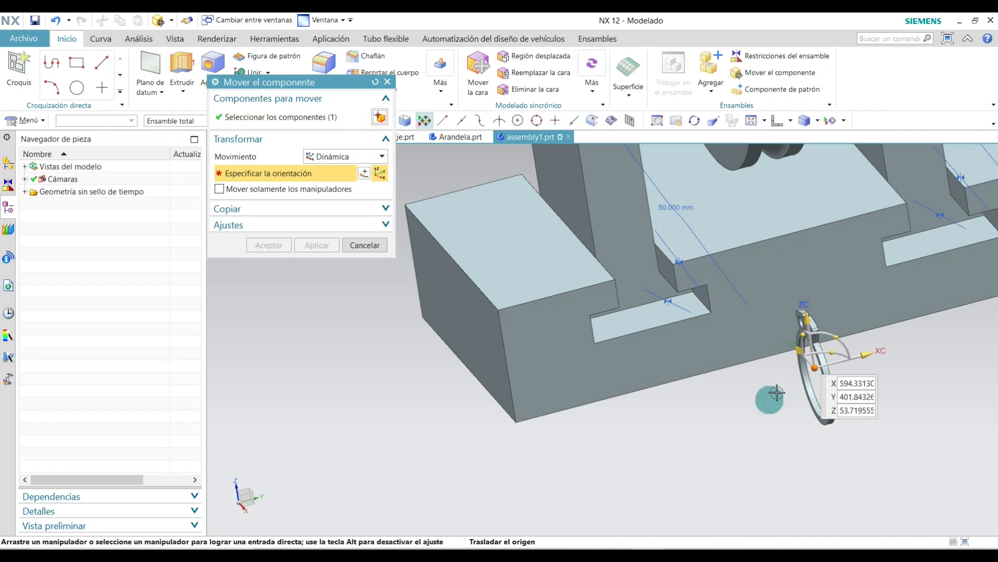
scroll(774, 395, "down", 4)
scroll(602, 333, "up", 3)
scroll(858, 419, "down", 2)
scroll(858, 418, "down", 1)
left_click_drag(897, 438, 708, 326)
middle_click_drag(745, 302, 779, 286)
scroll(871, 238, "up", 4)
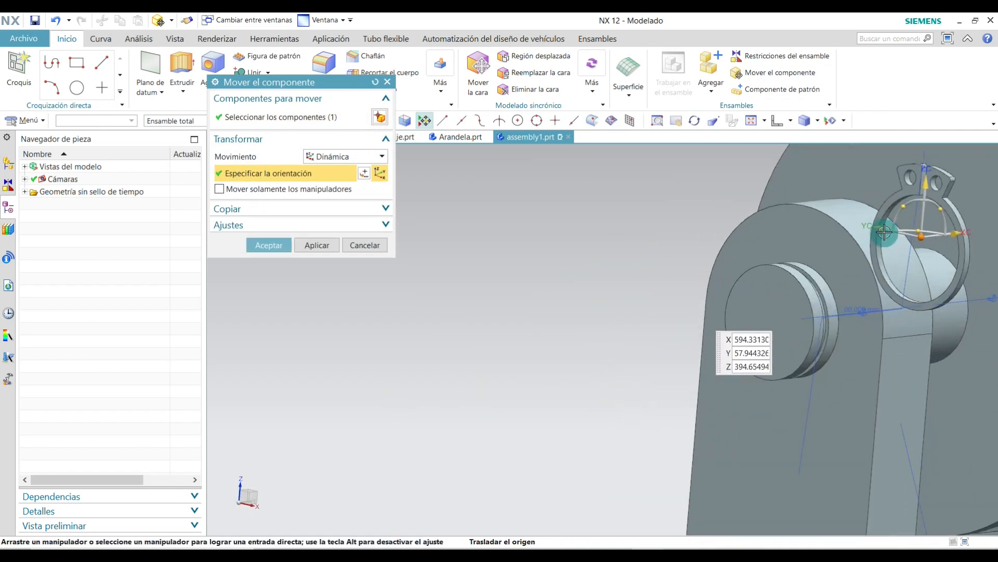
Shift the same Arandela outward beyond the front Soporte to about X 381, Y 58, Z 321, and accept the move.
left_click_drag(922, 234, 658, 296)
middle_click_drag(645, 298, 575, 327)
scroll(508, 327, "up", 2)
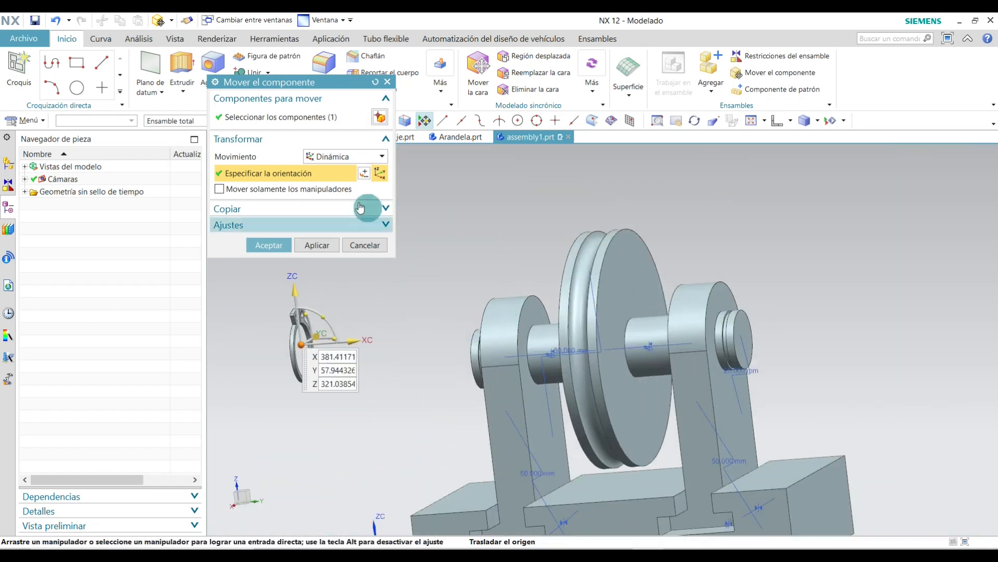
left_click(269, 245)
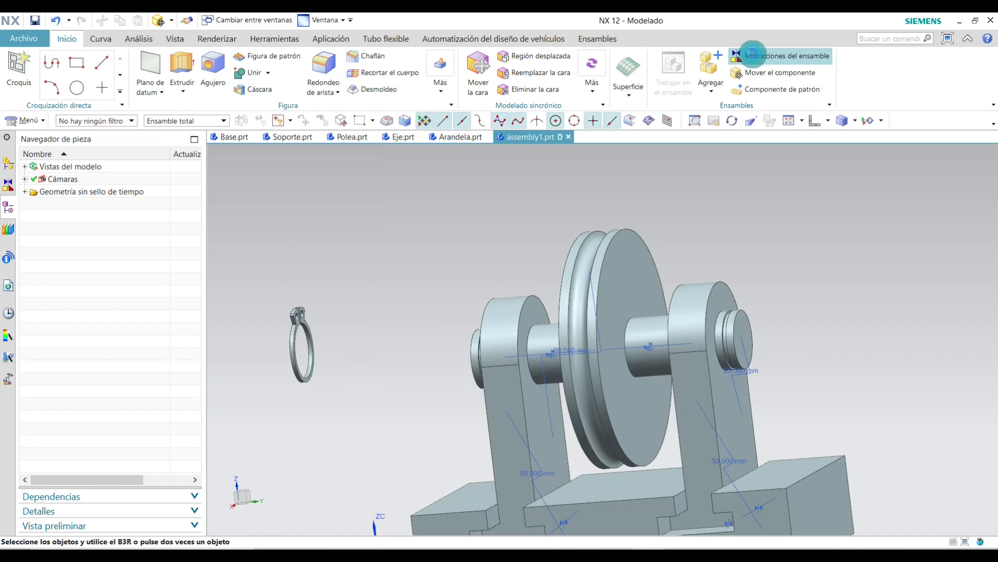
Add an Align/Lock assembly constraint between the front Arandela's central axis and the Eje's centerline.
left_click(749, 56)
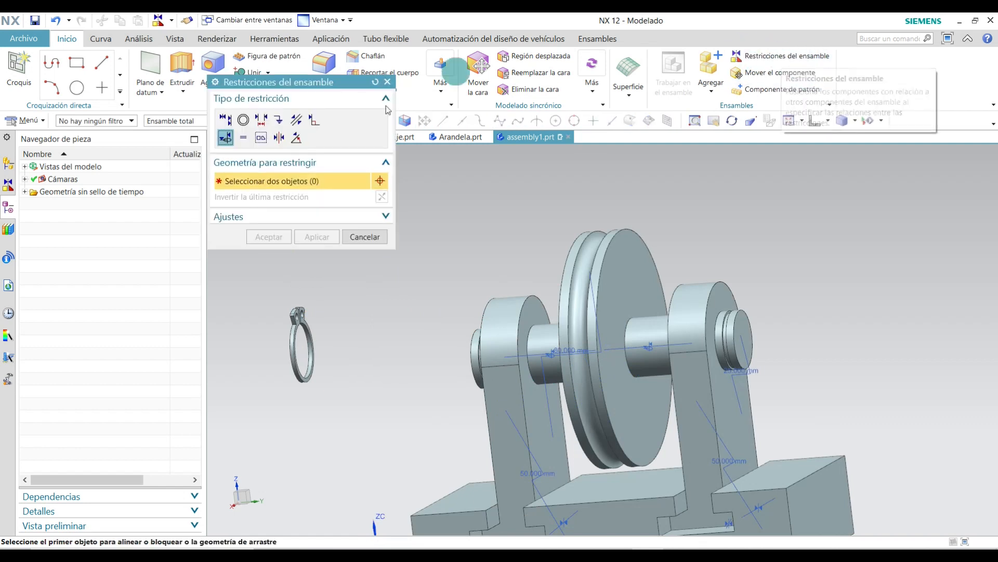
scroll(343, 381, "up", 4)
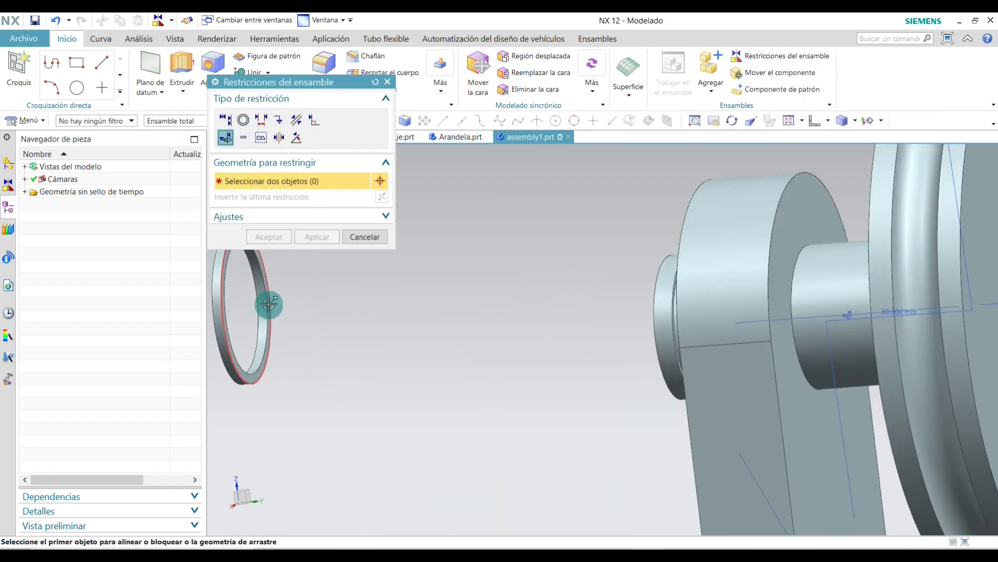
left_click(244, 309)
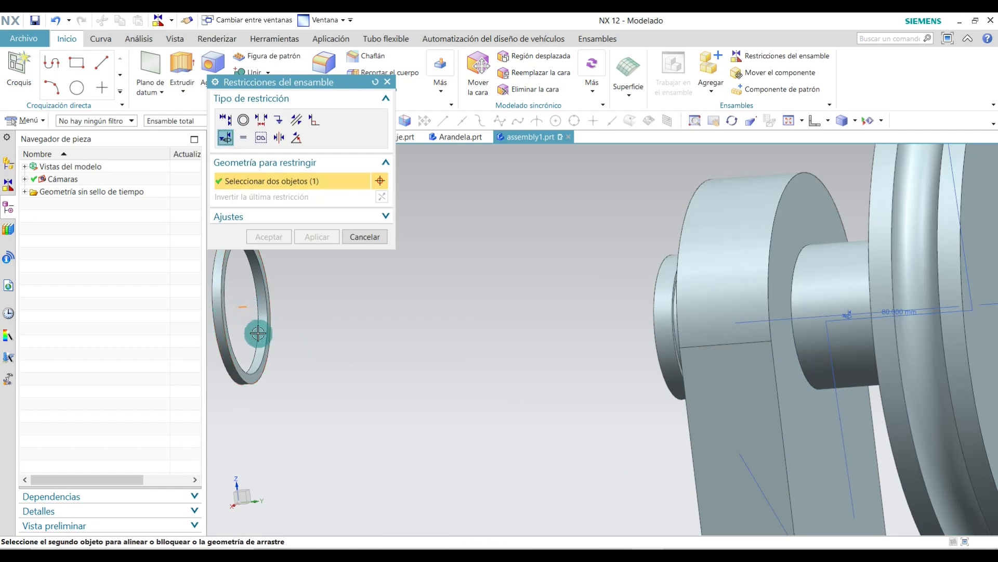
scroll(544, 310, "down", 3)
middle_click_drag(546, 310, 598, 322)
scroll(697, 336, "up", 3)
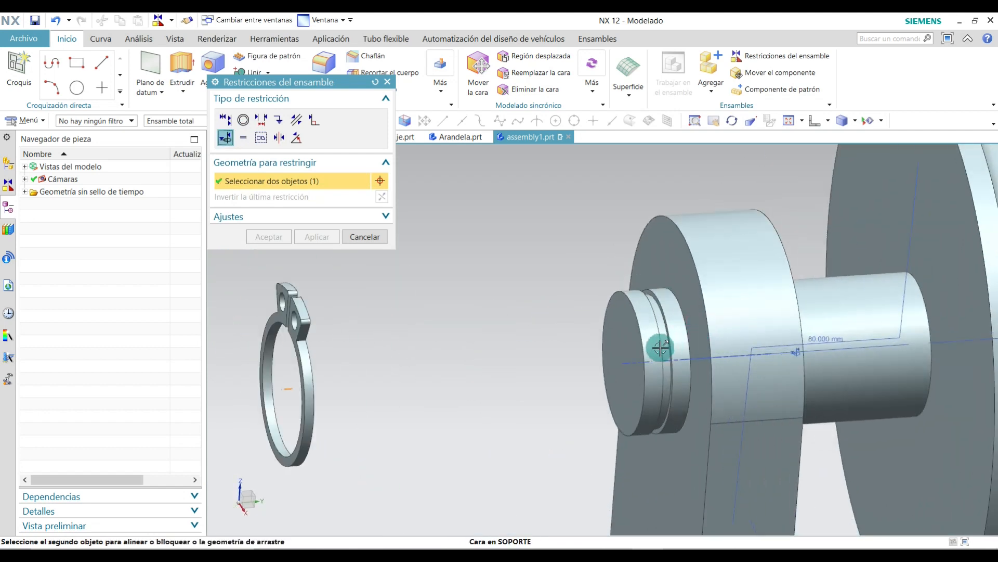
left_click(624, 363)
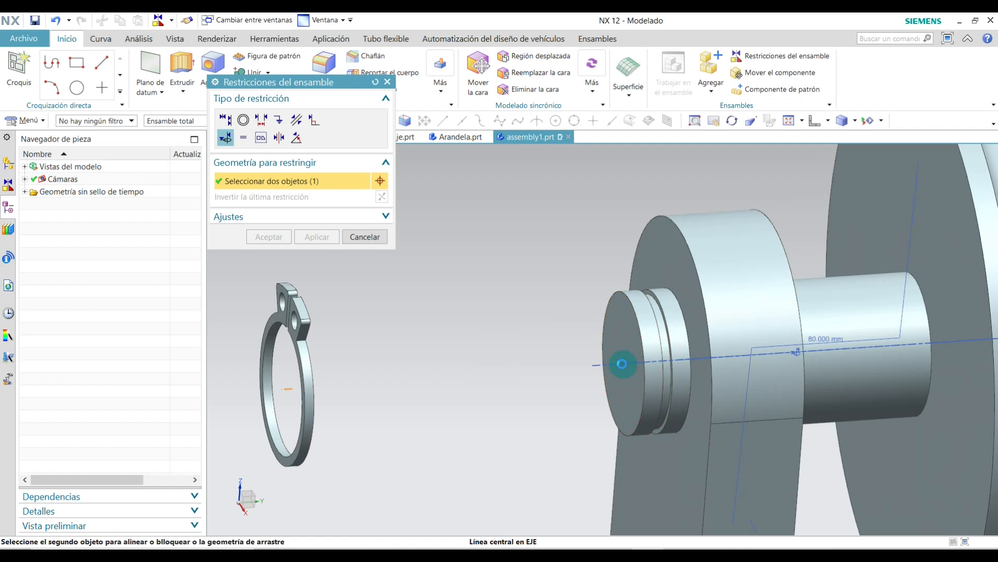
left_click(268, 237)
Seat the front Arandela in the Eje's front groove with a Touch/Align constraint between its flat face and the groove's side face.
left_click(760, 55)
middle_click_drag(606, 204, 606, 210)
scroll(607, 210, "down", 3)
middle_click_drag(517, 279, 475, 225)
scroll(483, 231, "up", 3)
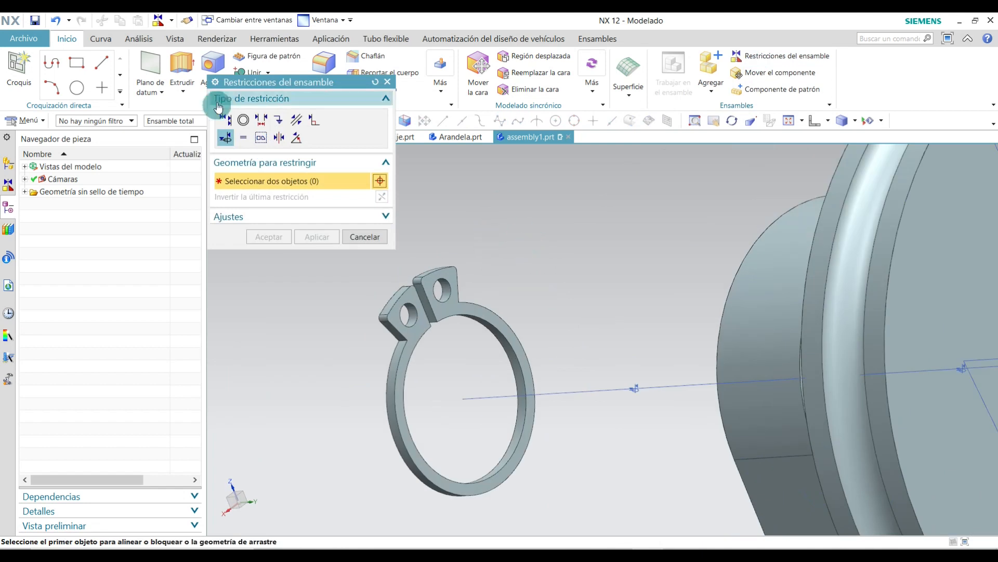
left_click(227, 119)
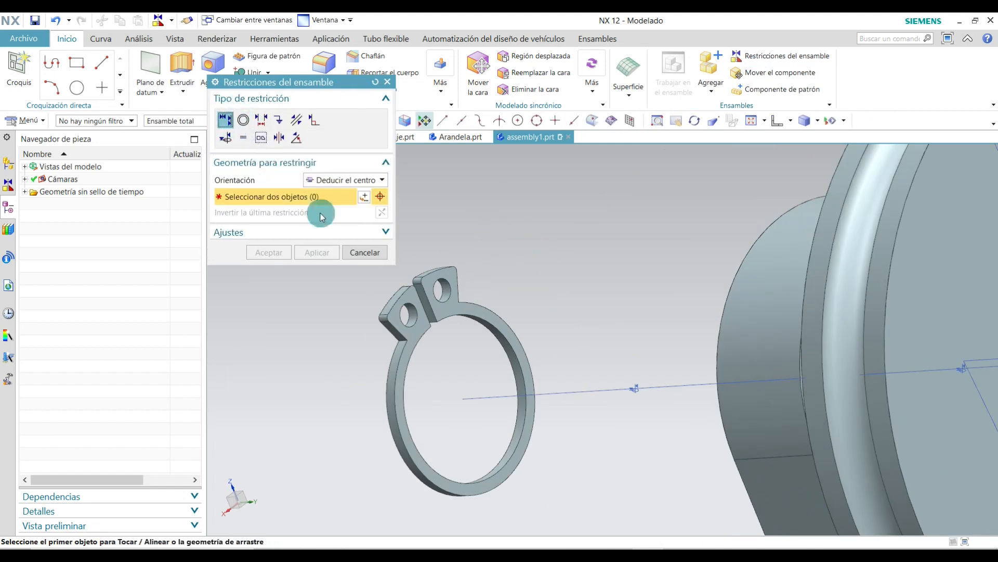
left_click(466, 308)
scroll(467, 308, "down", 3)
scroll(484, 286, "down", 3)
middle_click_drag(495, 281, 595, 292)
scroll(719, 303, "up", 6)
scroll(749, 304, "up", 3)
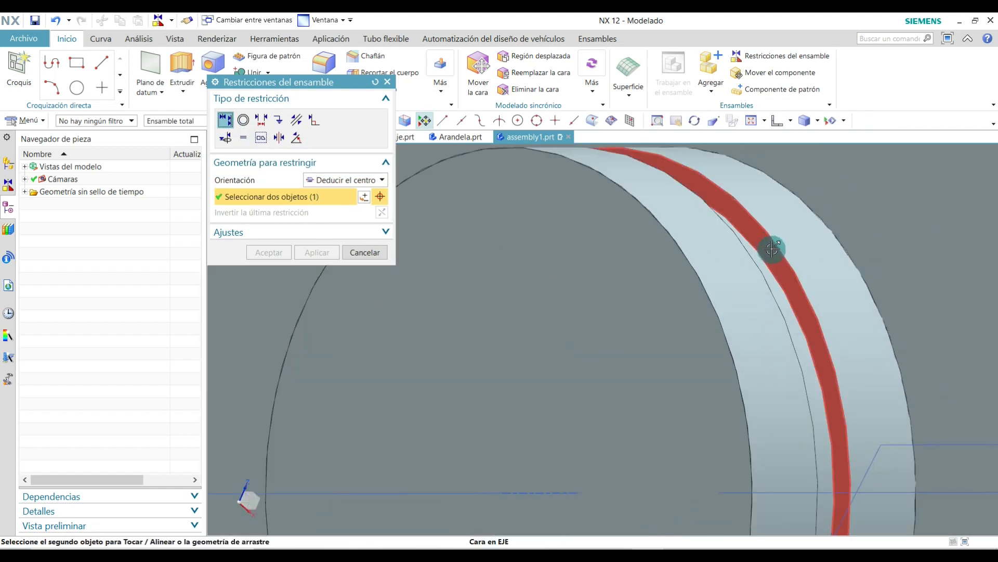
left_click(768, 245)
scroll(754, 291, "down", 3)
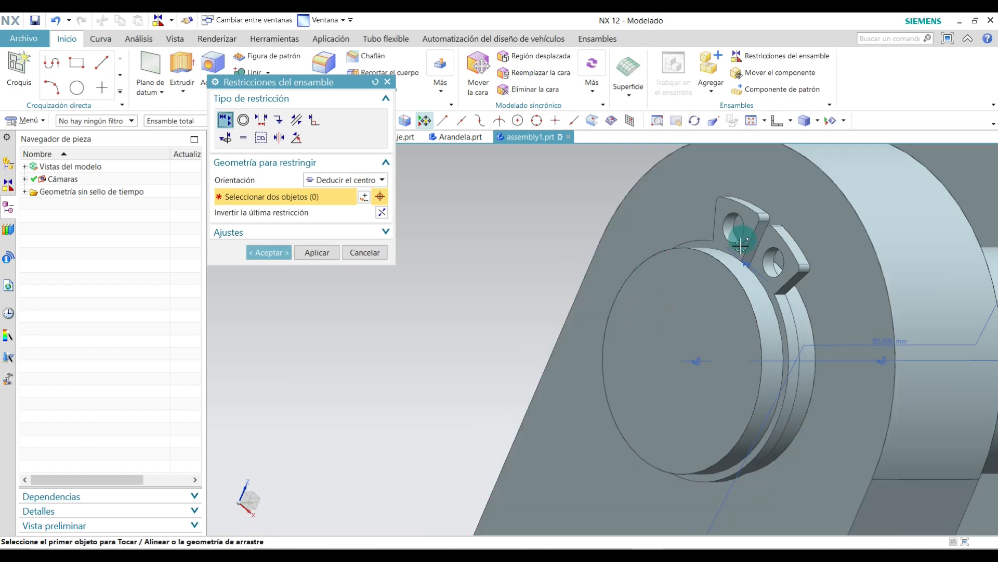
left_click(268, 252)
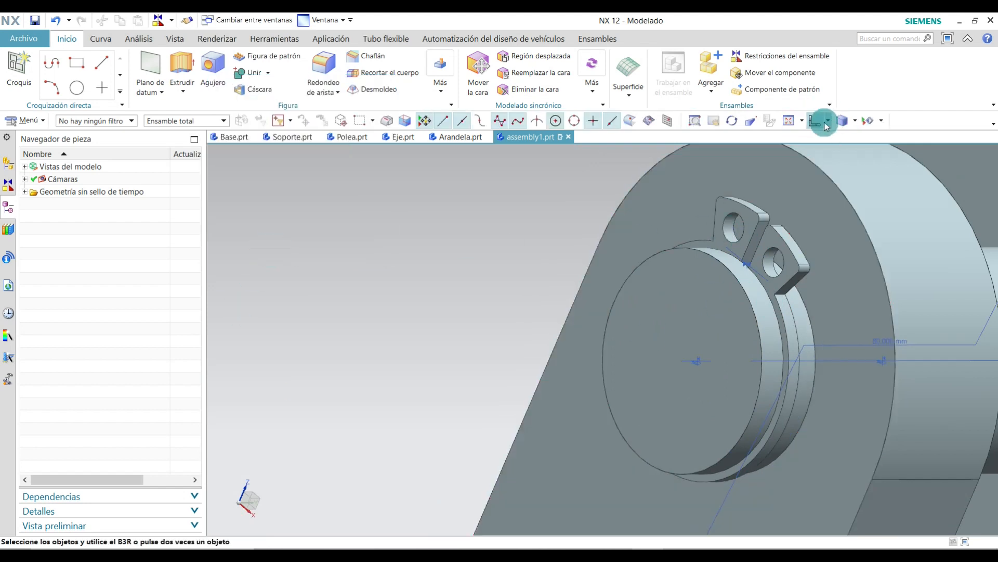
Add an Align/Lock constraint between the rear Arandela's central axis and the Eje's centerline at its rear end.
left_click(827, 125)
left_click(853, 139)
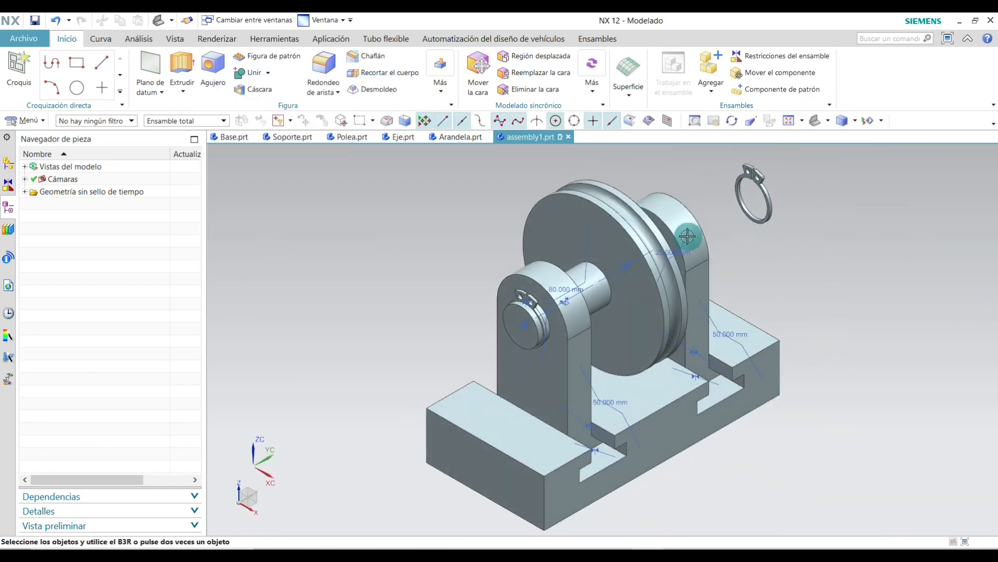
middle_click_drag(750, 184, 633, 224)
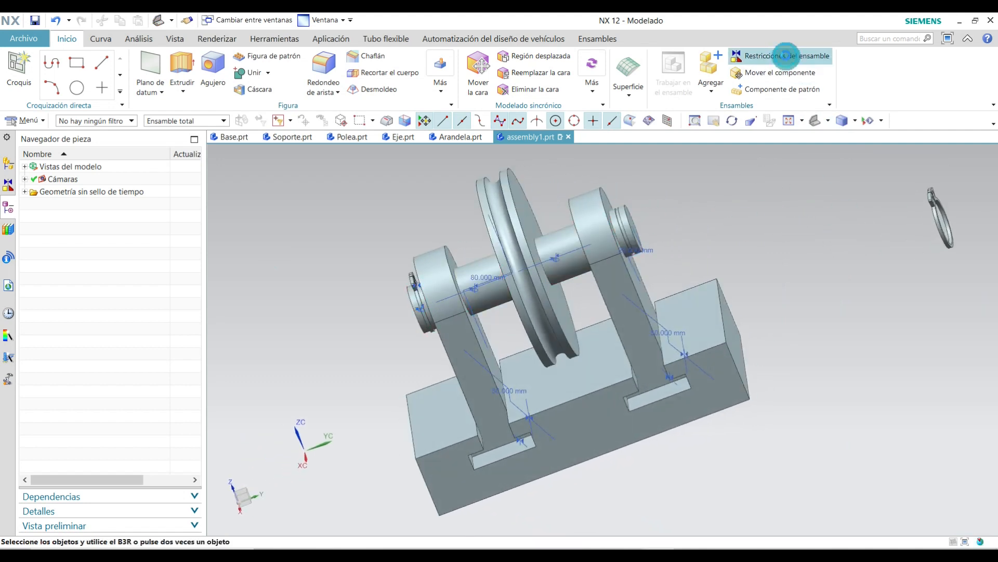
left_click(788, 56)
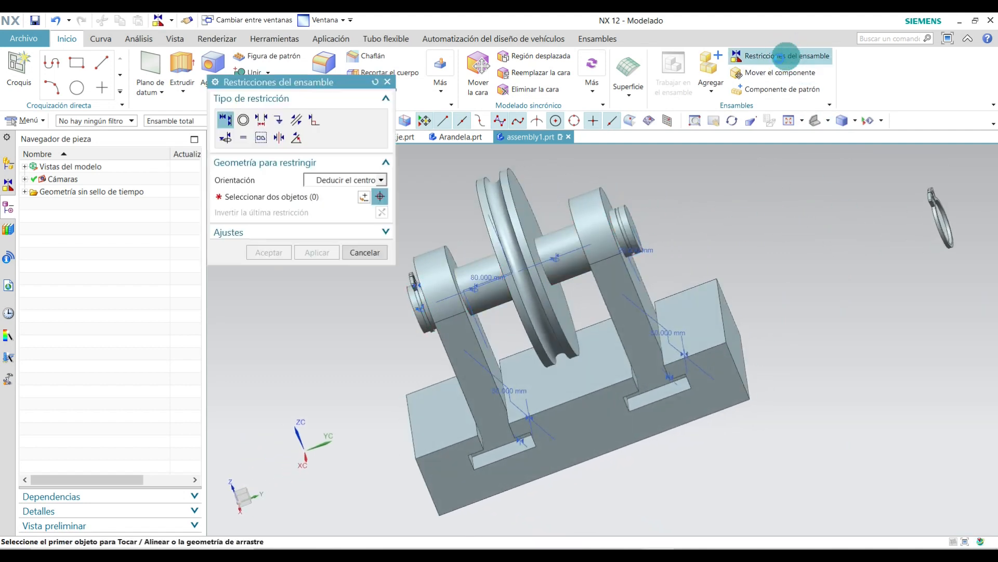
left_click(226, 140)
middle_click_drag(774, 281, 852, 239)
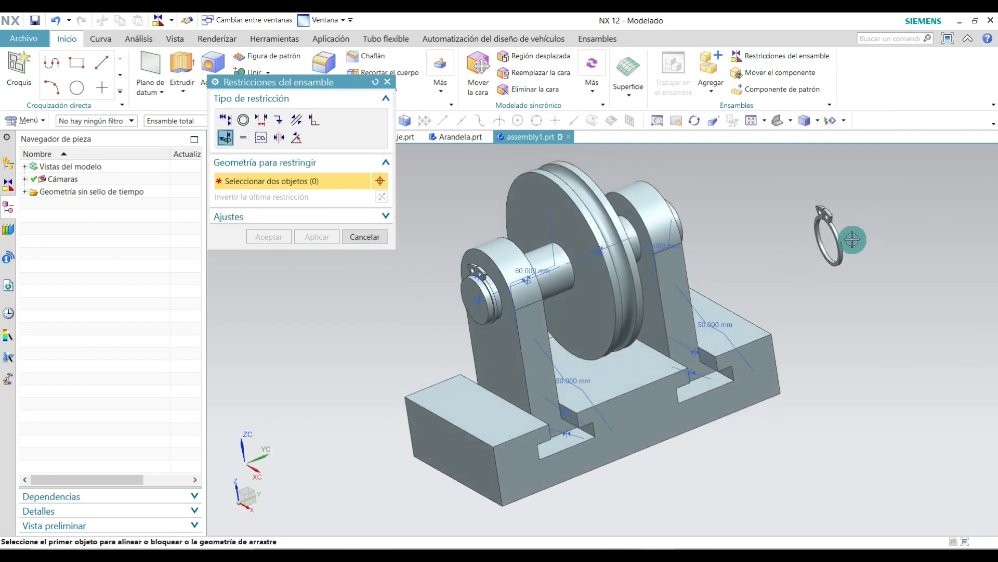
scroll(852, 239, "up", 8)
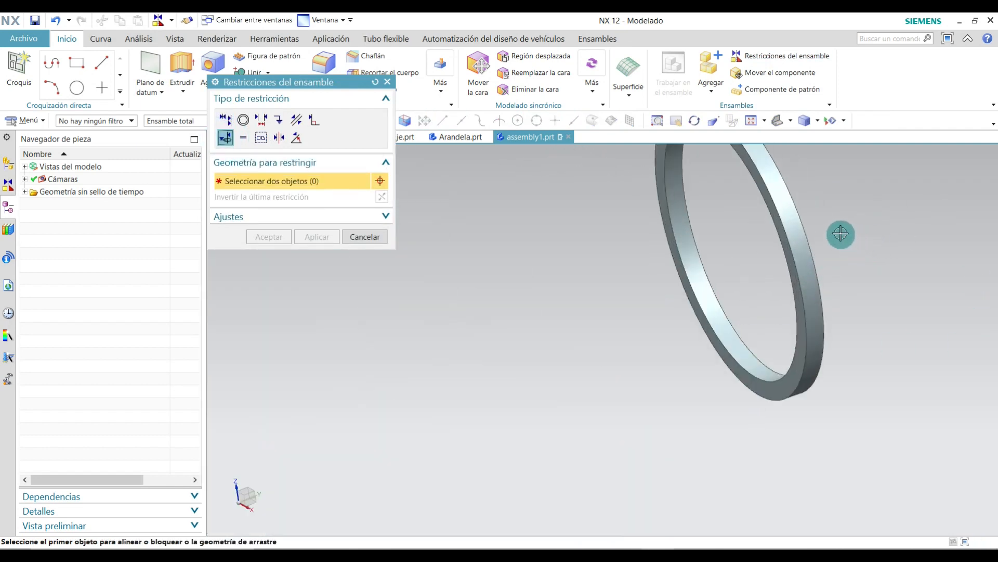
left_click(746, 246)
scroll(673, 263, "down", 5)
middle_click_drag(673, 263, 646, 307)
scroll(646, 307, "down", 3)
scroll(622, 327, "up", 7)
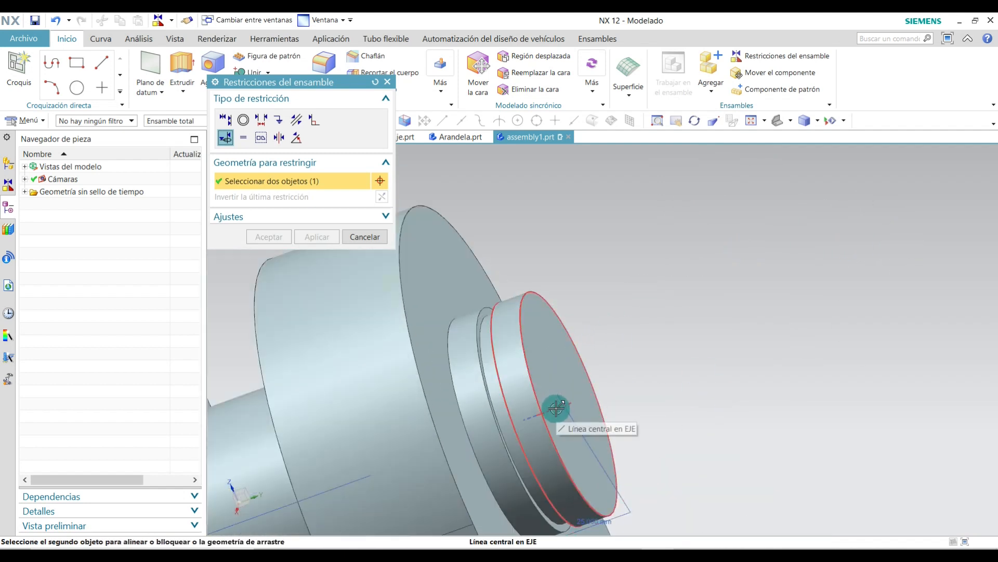
left_click(555, 408)
scroll(669, 352, "down", 4)
middle_click_drag(668, 352, 719, 323)
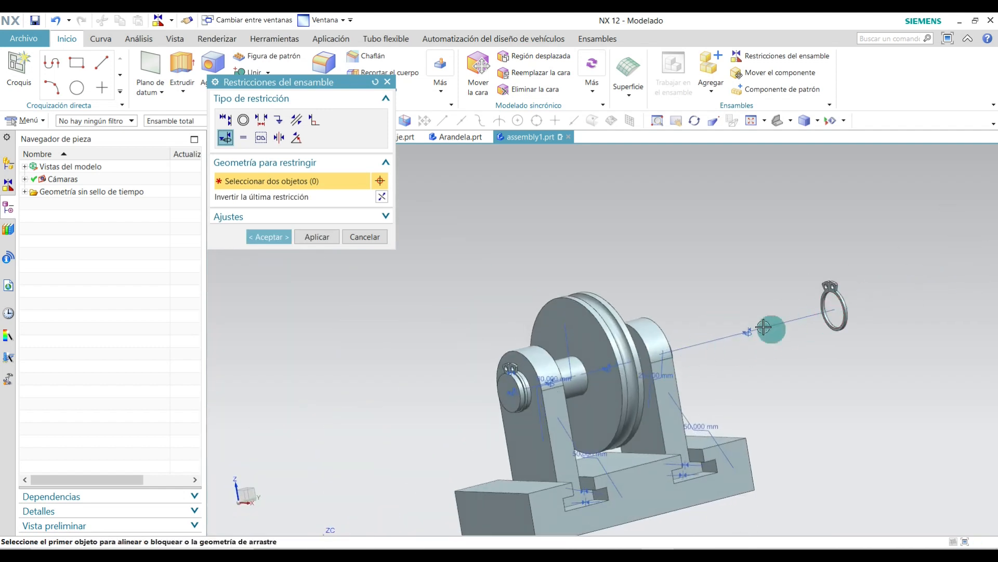
Seat the rear Arandela in the Eje's rear groove with a Touch/Align constraint between their faces, and restore the isometric view.
left_click(223, 120)
scroll(860, 323, "up", 5)
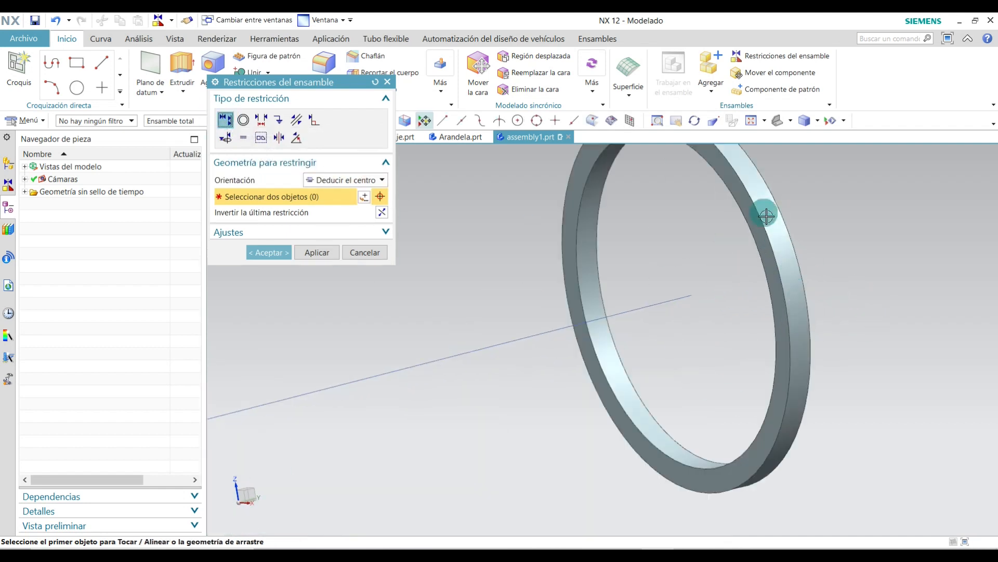
scroll(759, 283, "down", 5)
scroll(742, 230, "up", 5)
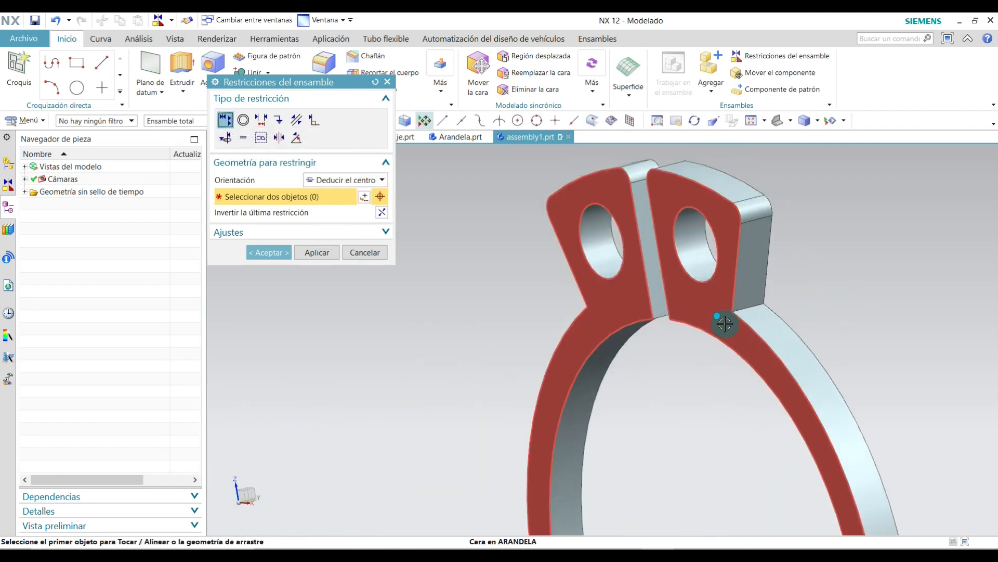
left_click(724, 323)
scroll(697, 317, "down", 8)
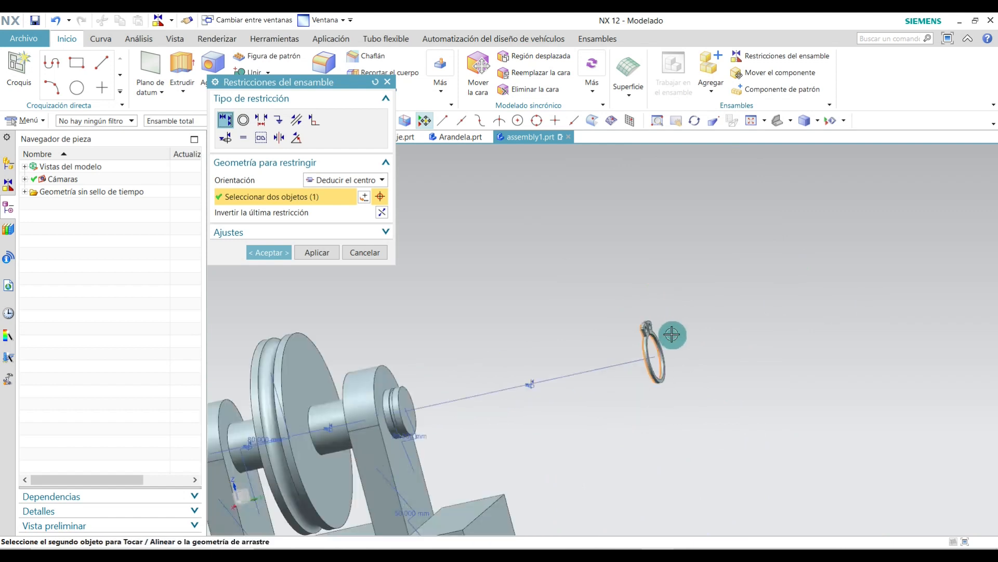
scroll(672, 335, "down", 2)
scroll(519, 390, "up", 10)
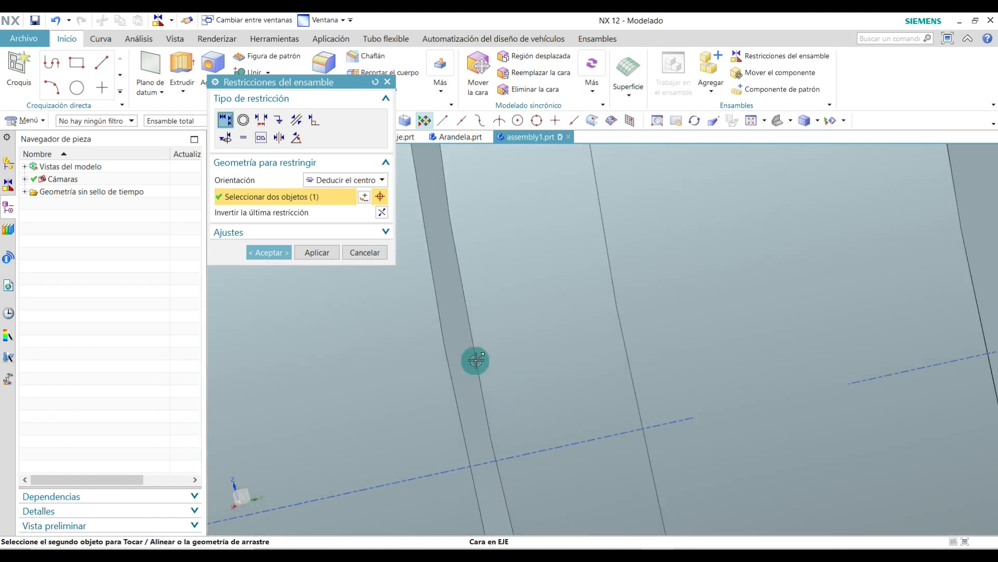
left_click(476, 359)
scroll(525, 406, "down", 5)
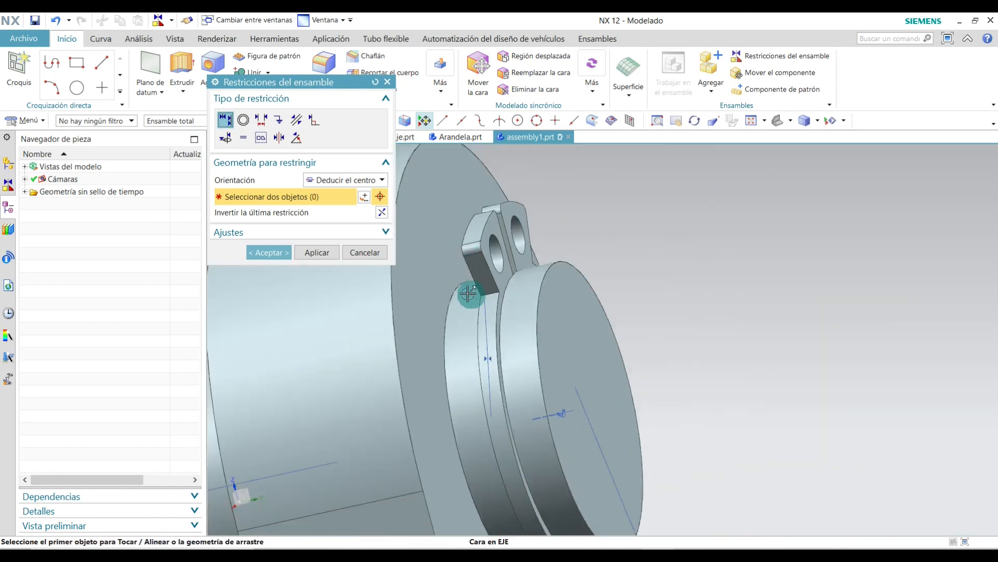
left_click(283, 253)
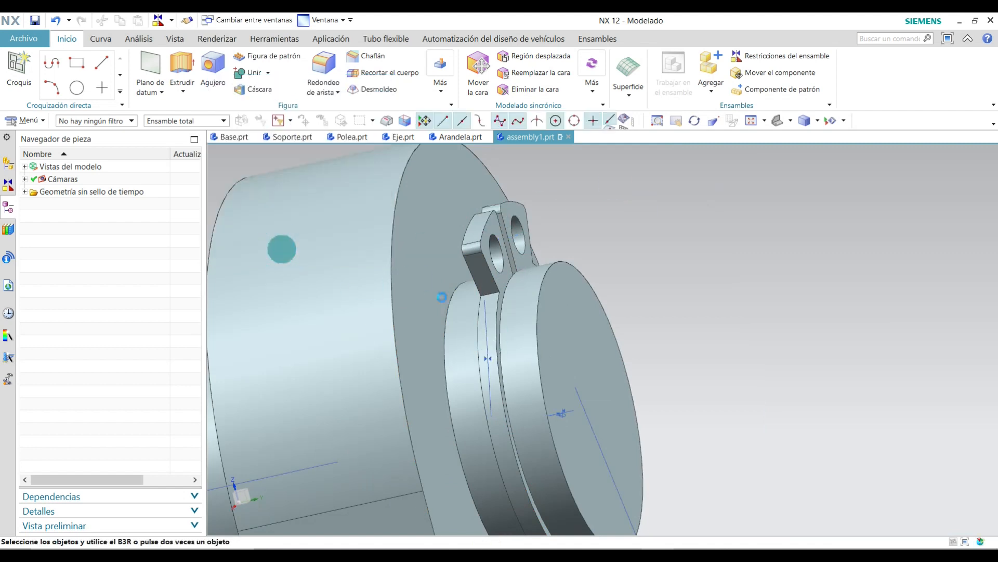
scroll(751, 294, "down", 4)
scroll(659, 307, "up", 2)
left_click(827, 121)
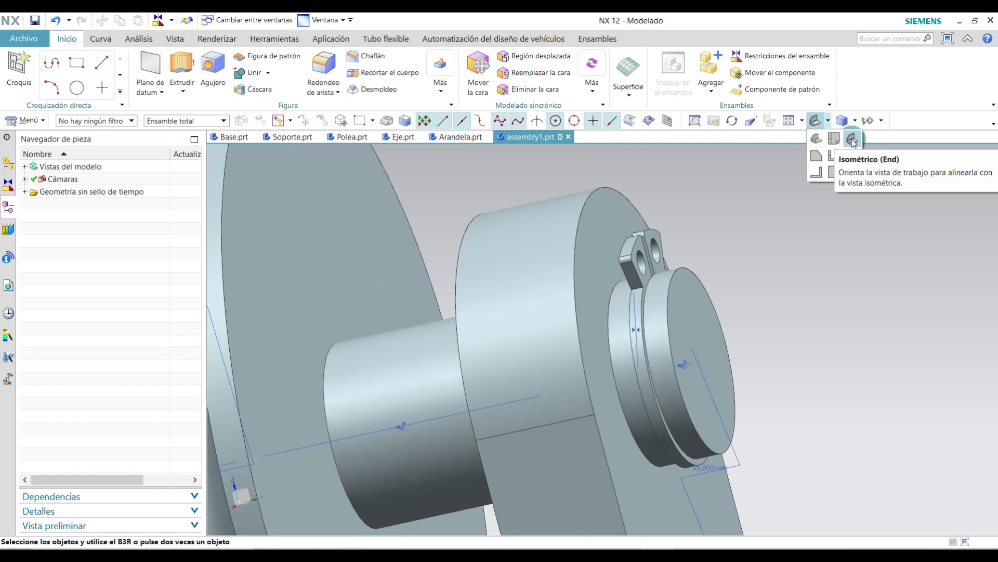
left_click(852, 139)
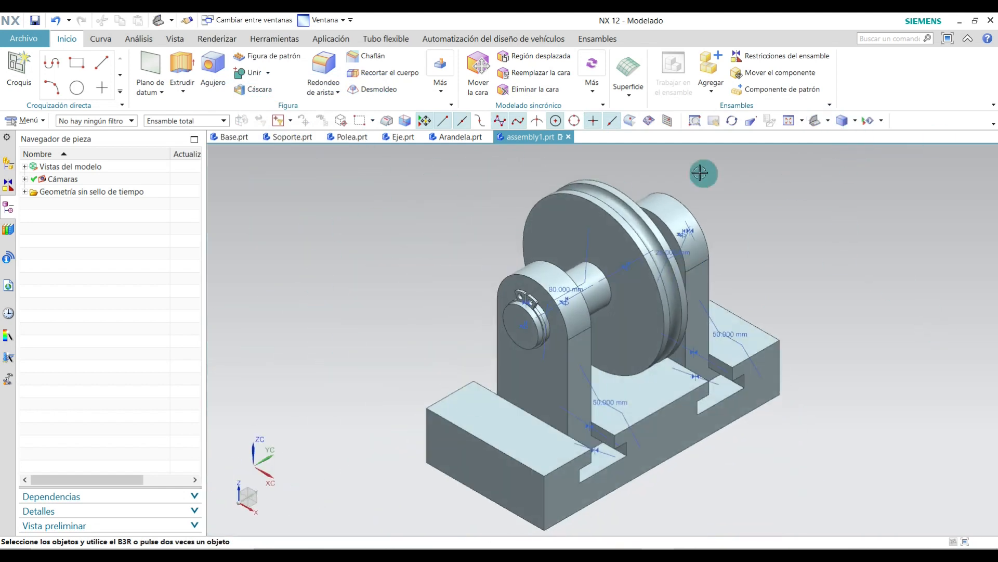
Undo the last operation and make the Polea the work part within the assembly.
key("ctrl+z")
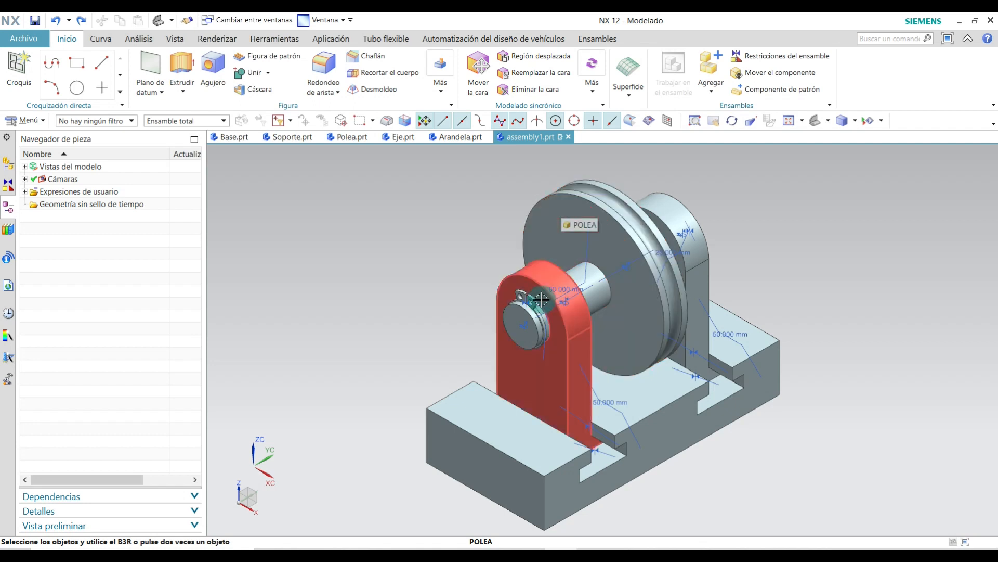
double_click(552, 207)
scroll(578, 200, "up", 3)
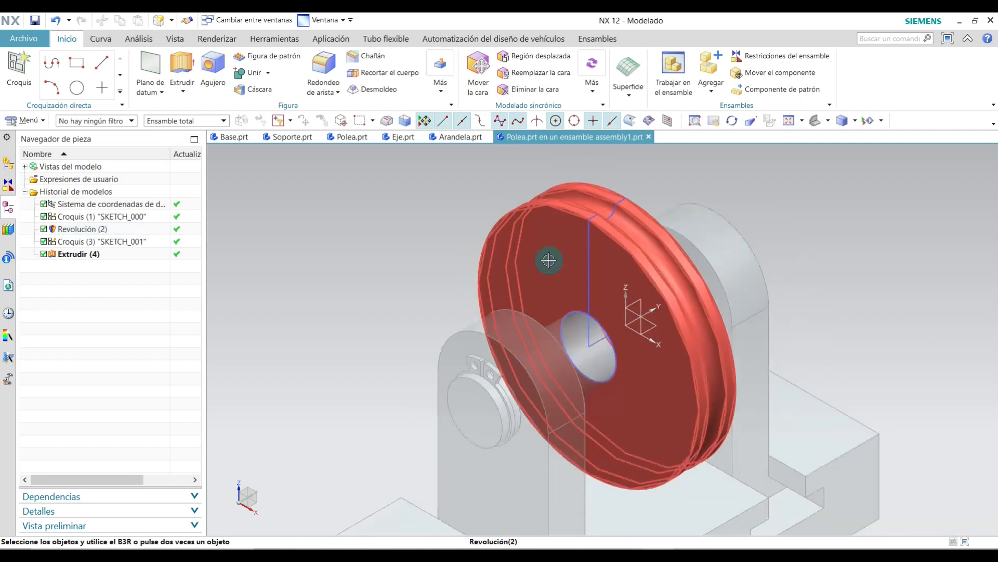
scroll(557, 214, "down", 5)
scroll(576, 224, "up", 3)
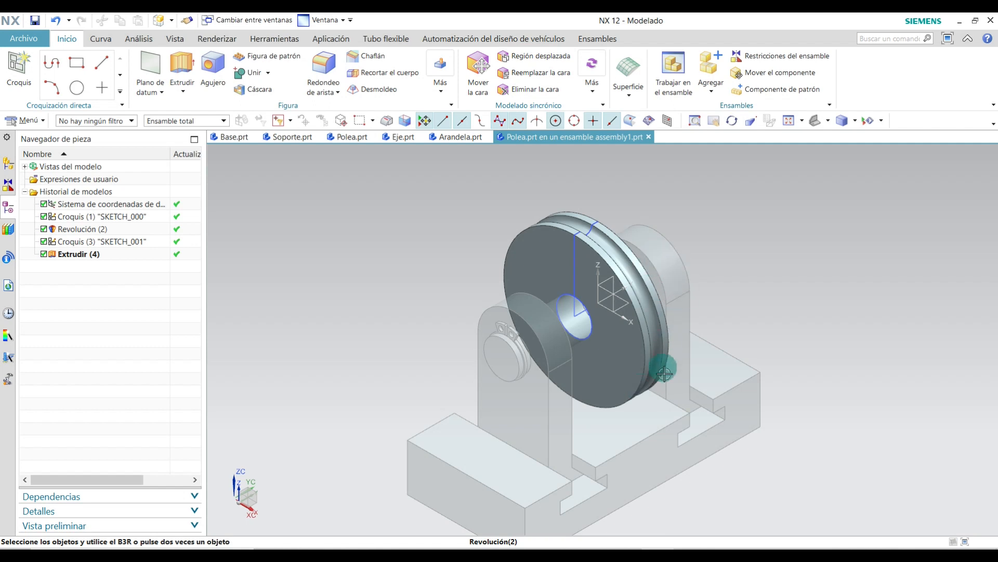
Create a sketch on the Polea's front flat face, using the inferred plane with a horizontal reference.
middle_click_drag(685, 401, 565, 442)
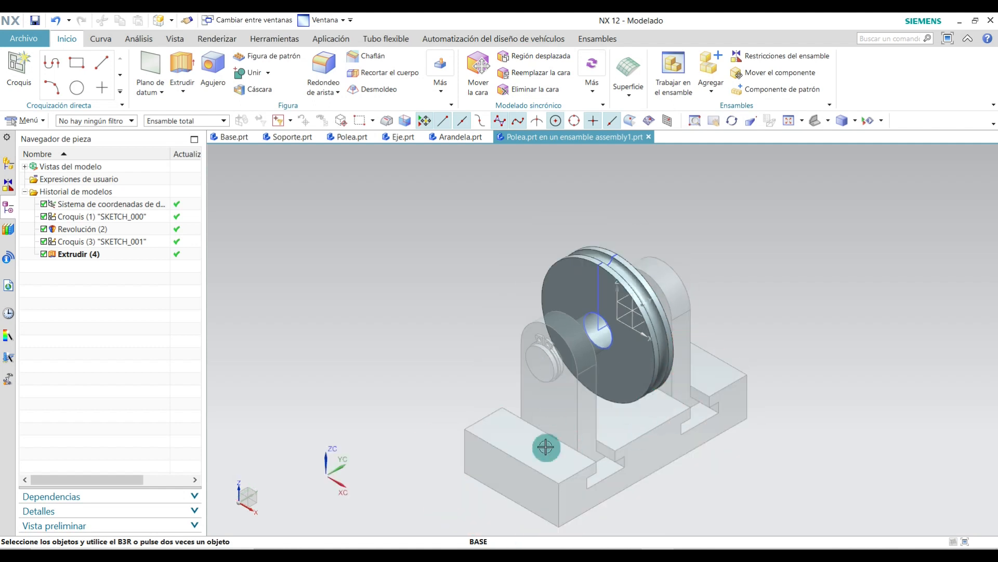
scroll(676, 413, "up", 1)
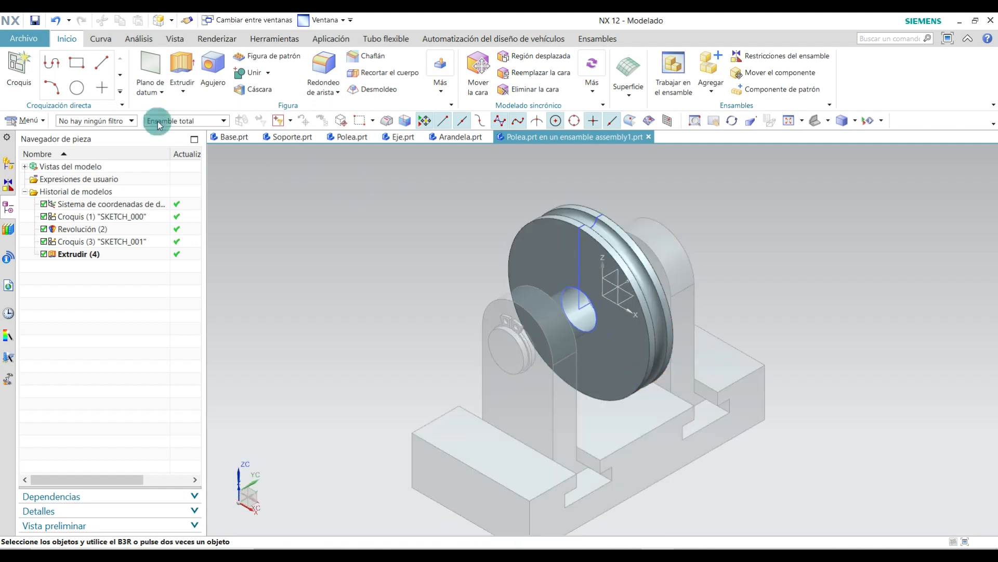
left_click(19, 82)
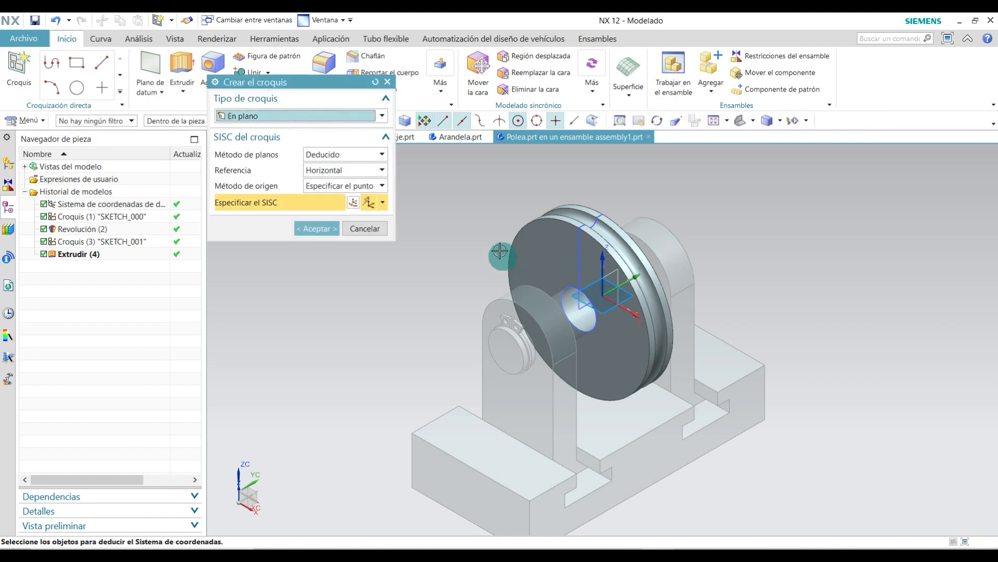
left_click(554, 233)
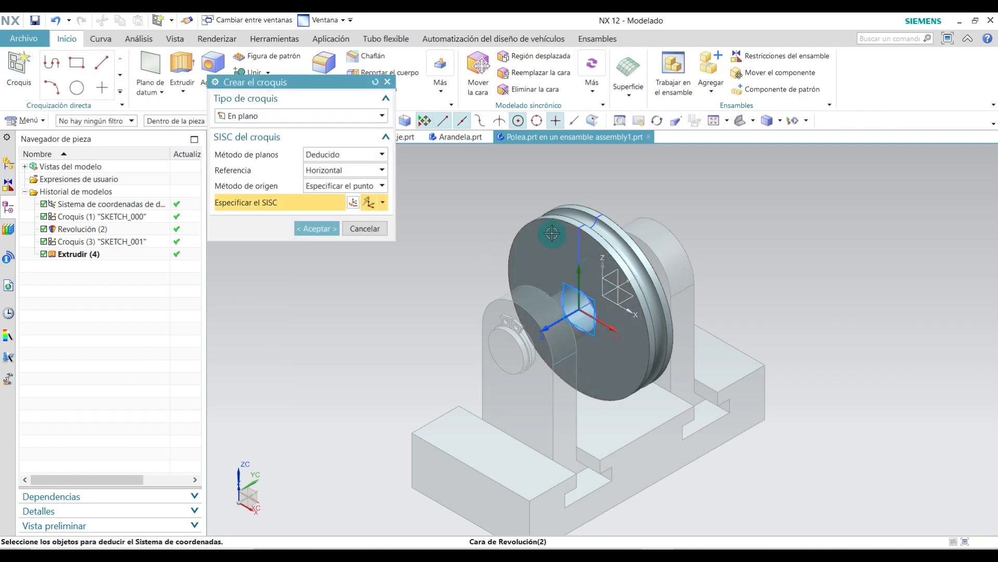
left_click(324, 228)
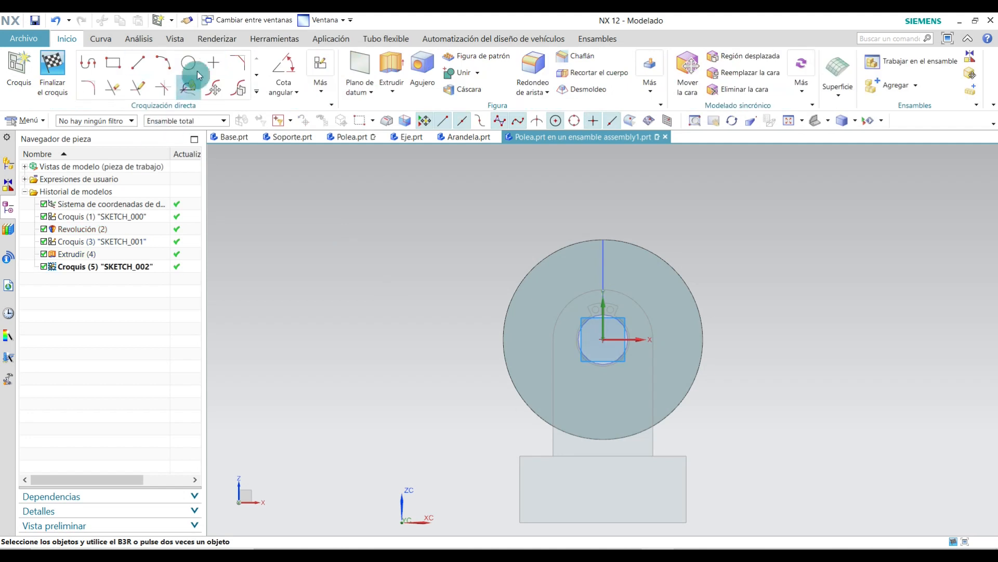
Draw a 50 mm diameter circle centred on the uppermost point of the Polea's outer edge and finish the sketch.
left_click(188, 64)
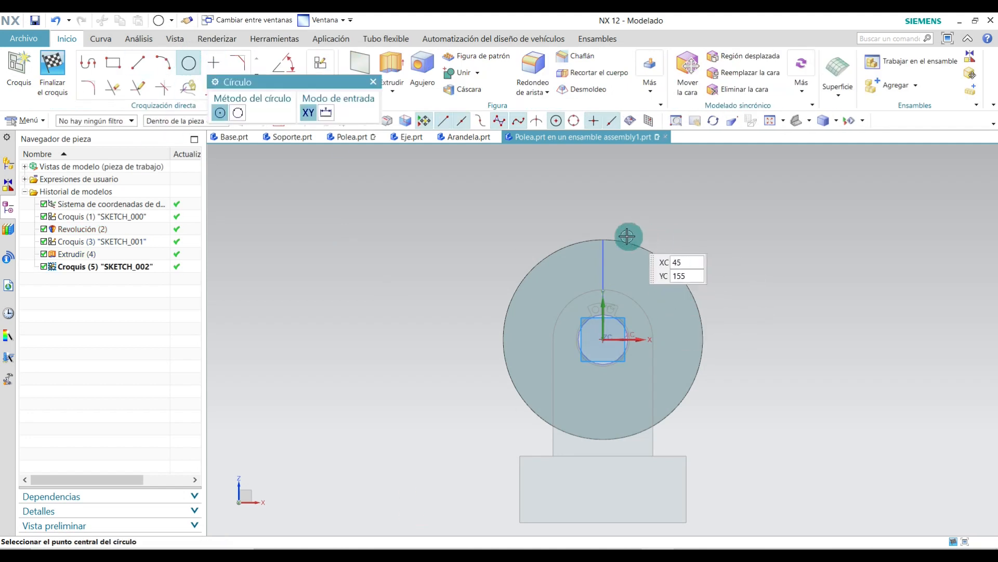
scroll(611, 240, "up", 4)
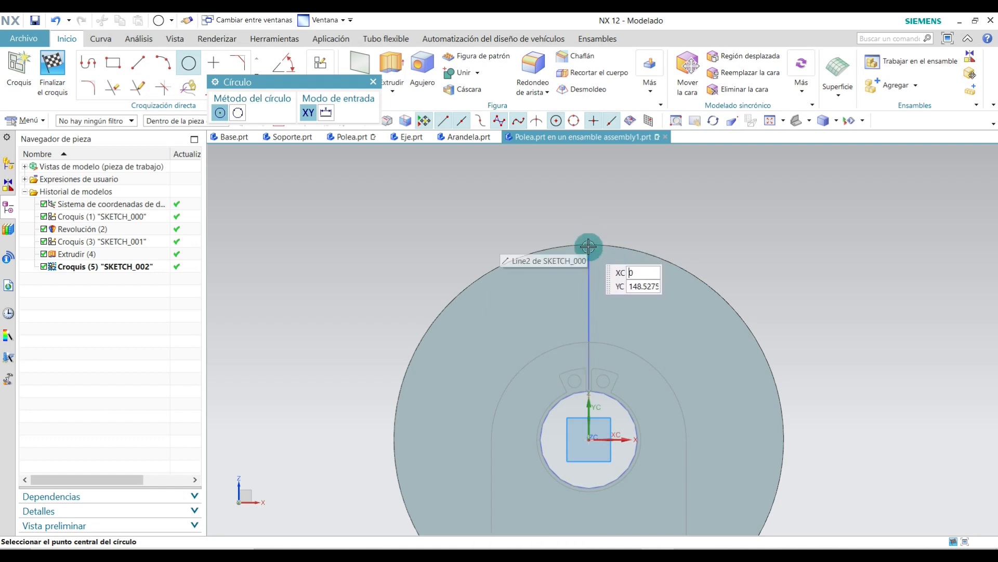
left_click(588, 243)
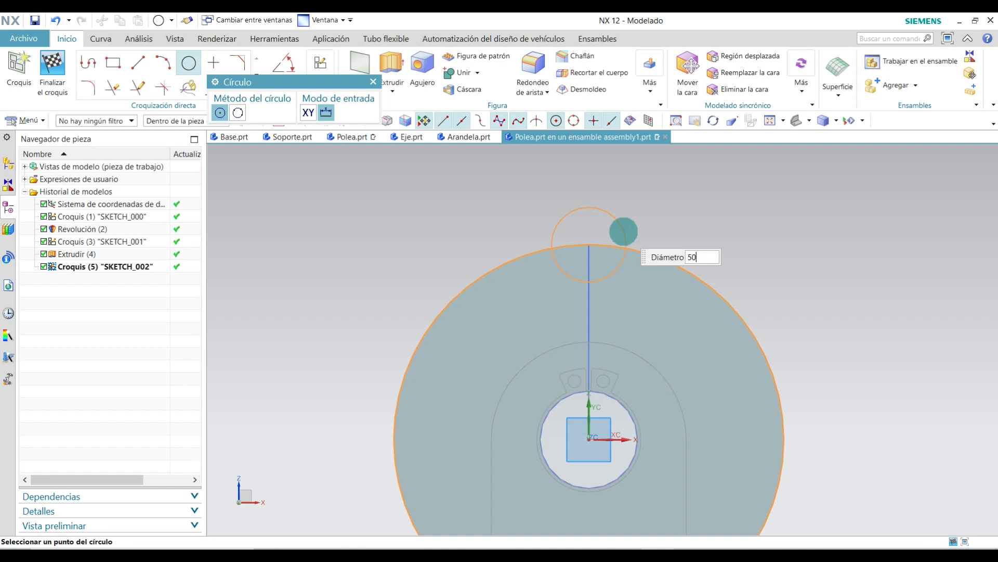
type("50")
key("Return")
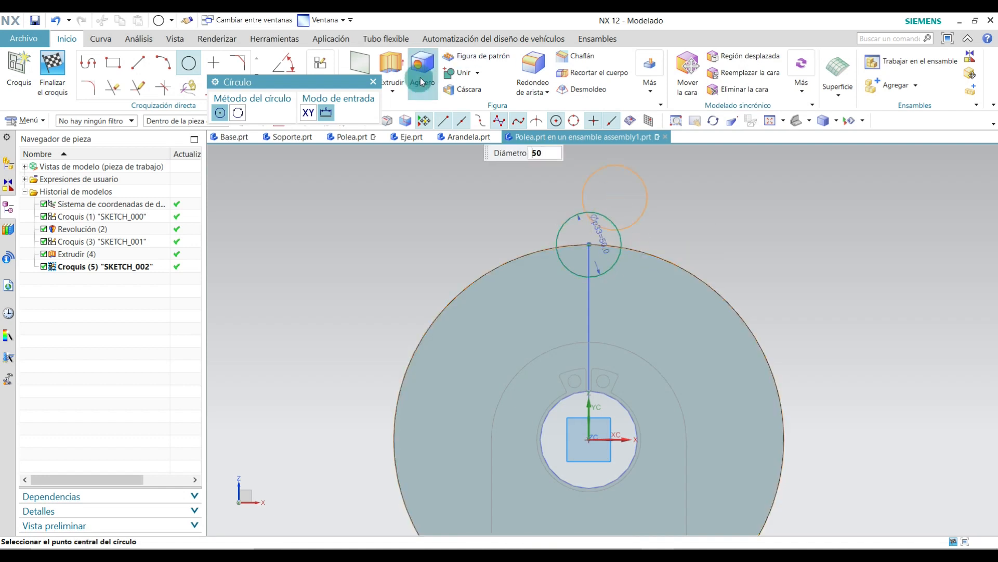
key("Escape")
left_click(52, 67)
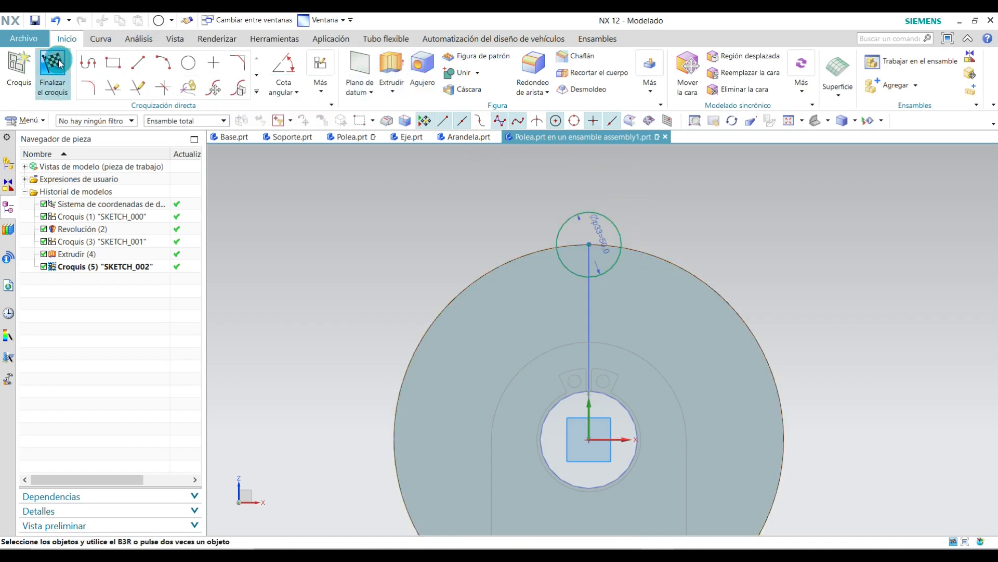
Extrude the new circle 115 mm through the Polea's thickness as a Subtract cut from the pulley body.
left_click(180, 62)
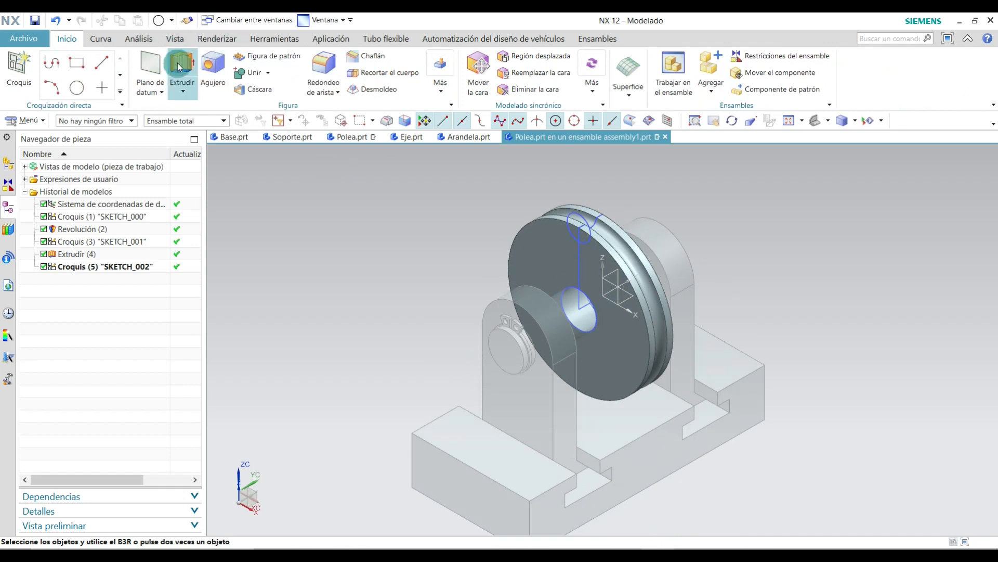
left_click(71, 275)
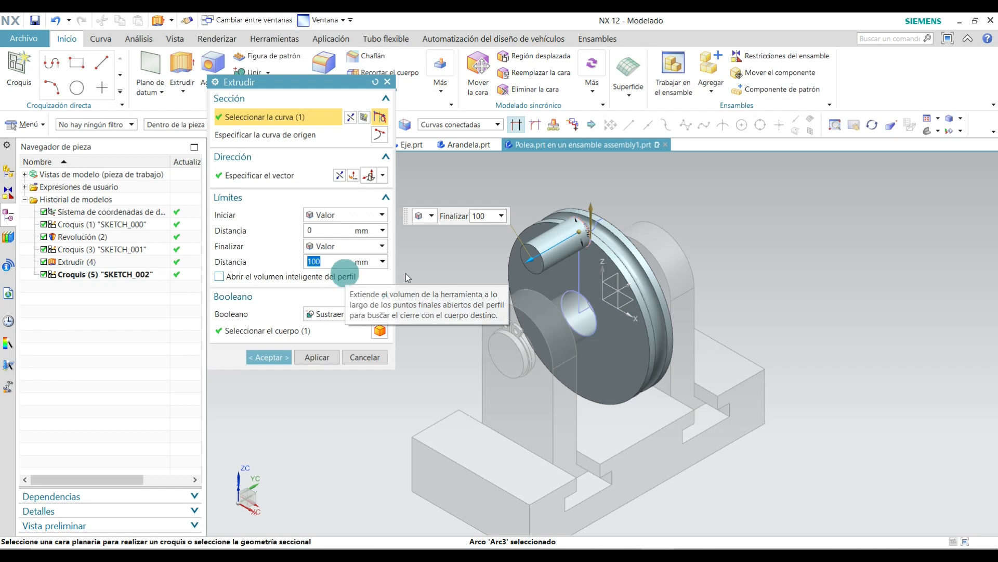
left_click_drag(504, 274, 628, 205)
left_click(329, 313)
left_click(323, 339)
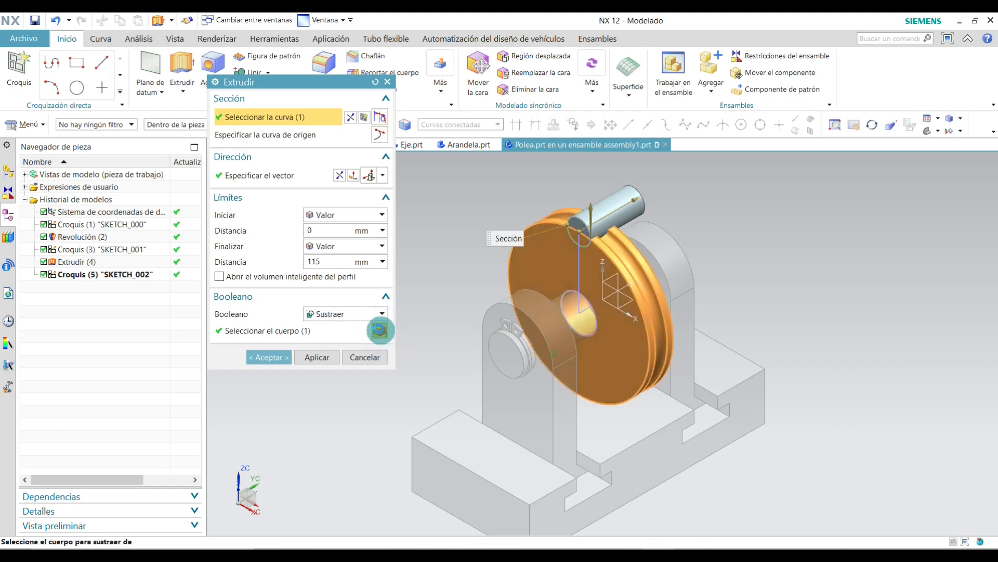
left_click(381, 331)
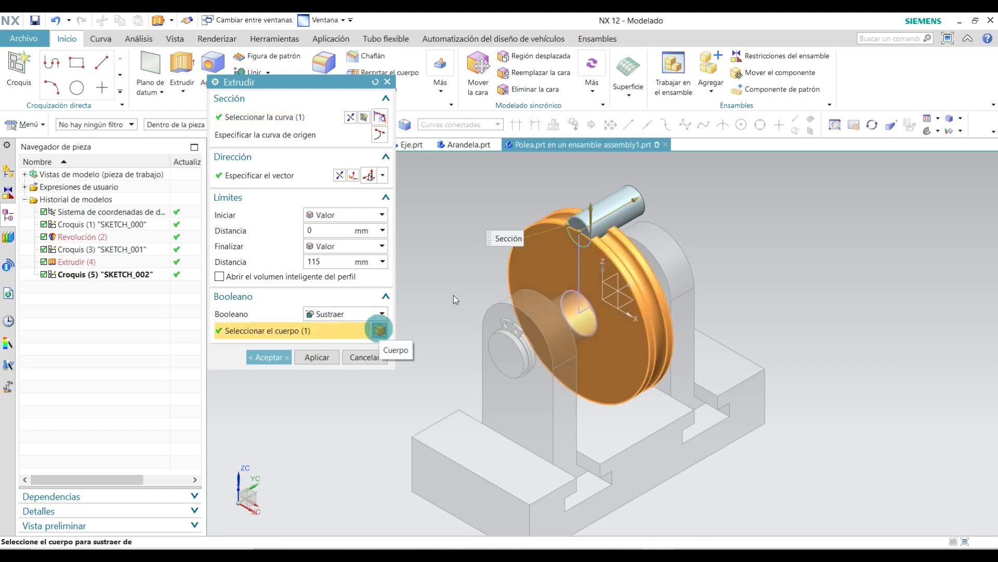
left_click(279, 357)
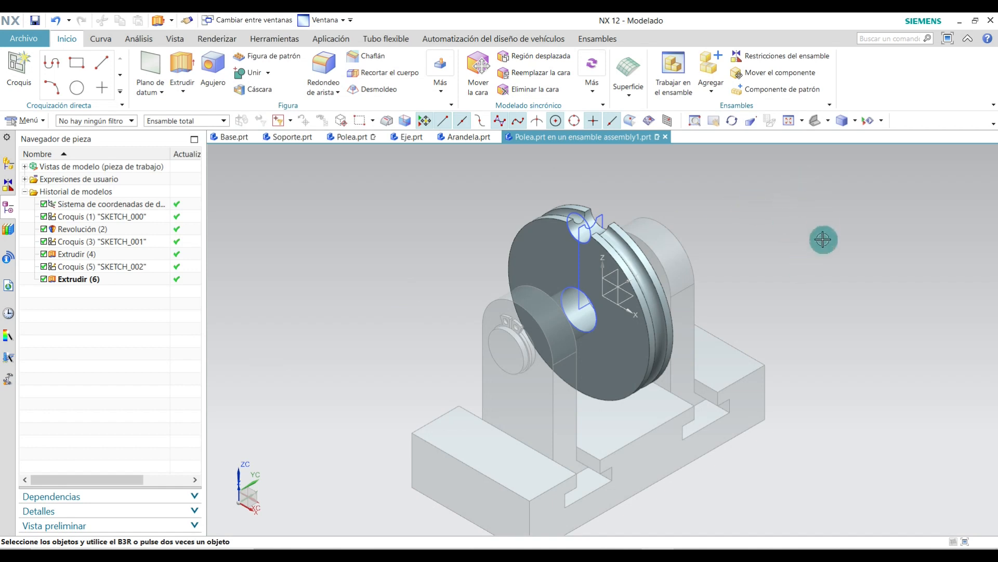
Return to working in assembly1 and delete the Align/Lock constraint between the Polea and the Soporte.
left_click(677, 81)
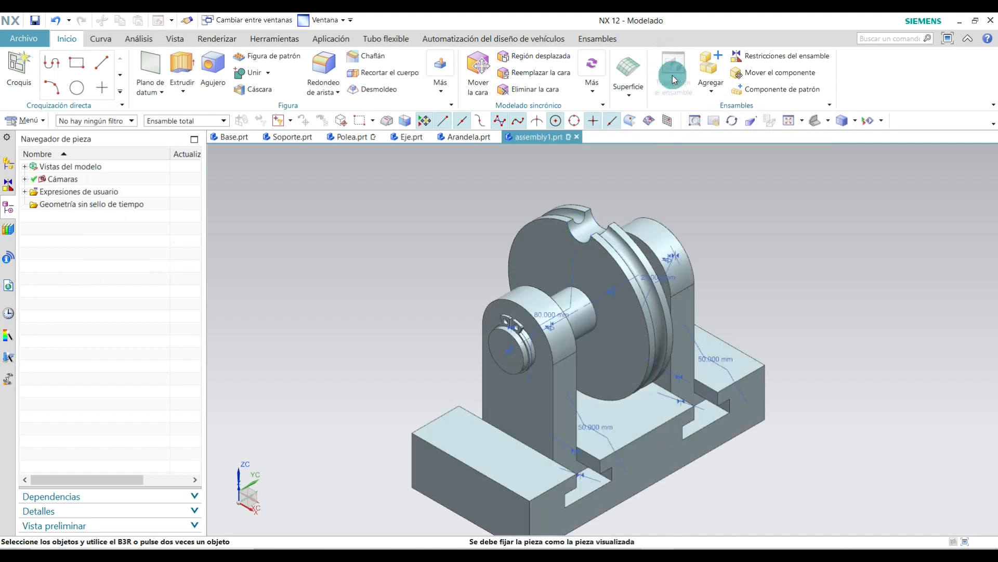
left_click(8, 185)
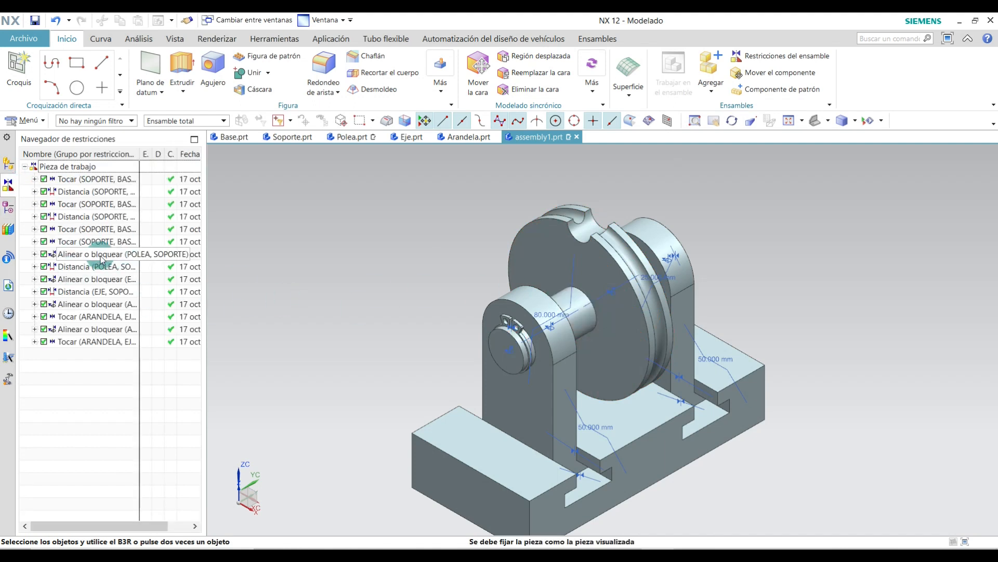
left_click(81, 255)
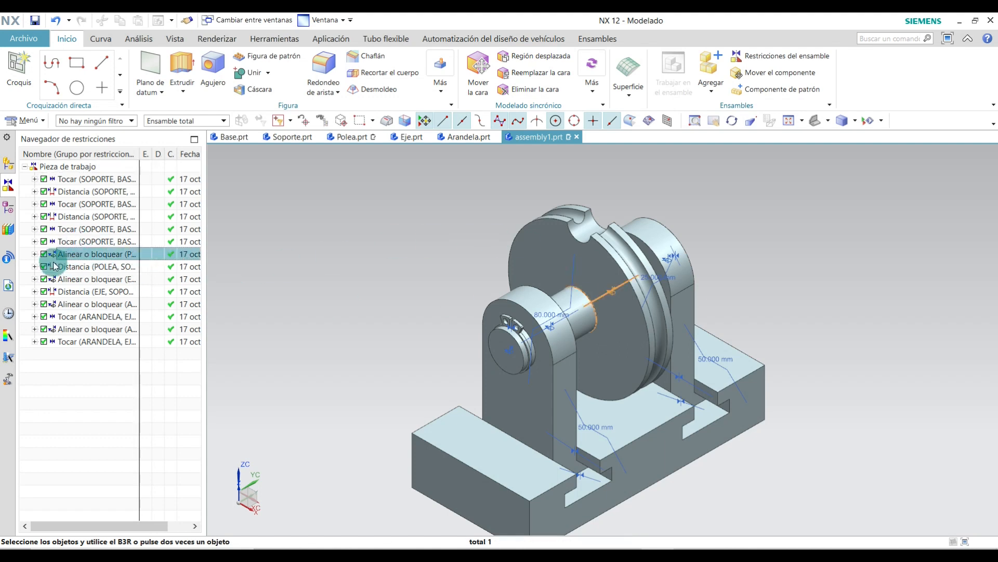
left_click(68, 258)
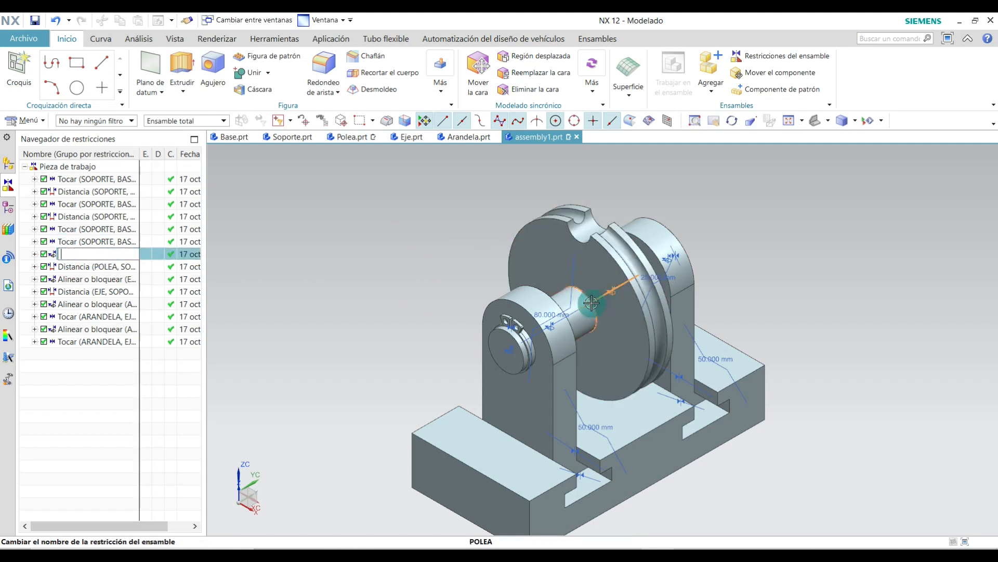
left_click(87, 260)
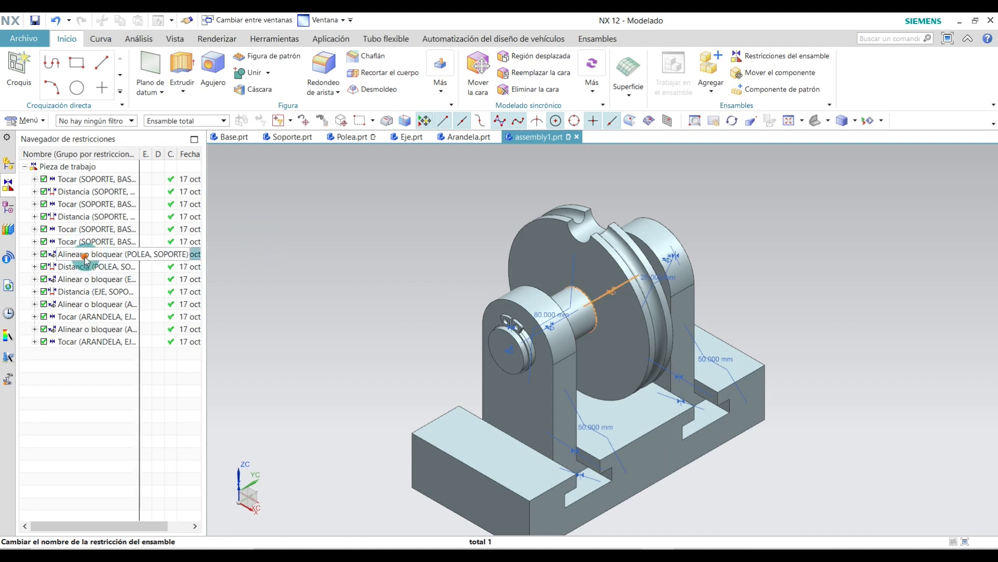
right_click(85, 258)
left_click(107, 379)
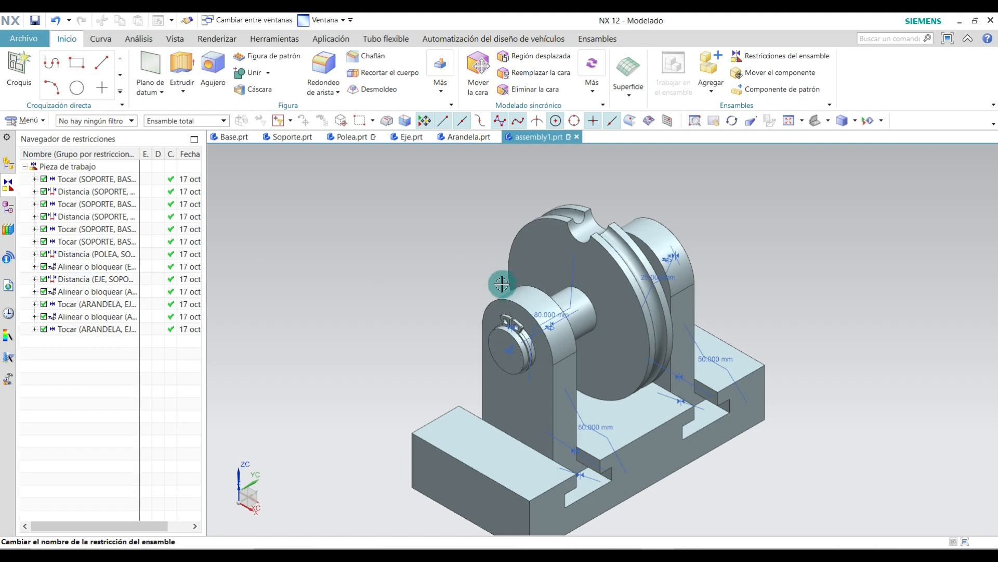
Delete the Distance constraint between the Polea and the Soporte.
left_click(91, 255)
left_click(306, 229)
left_click(65, 255)
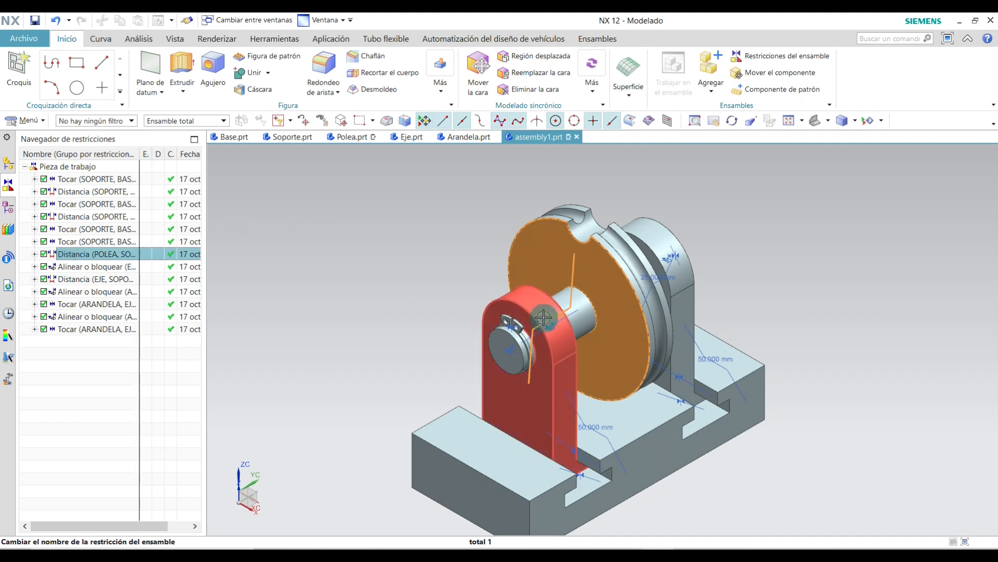
right_click(85, 254)
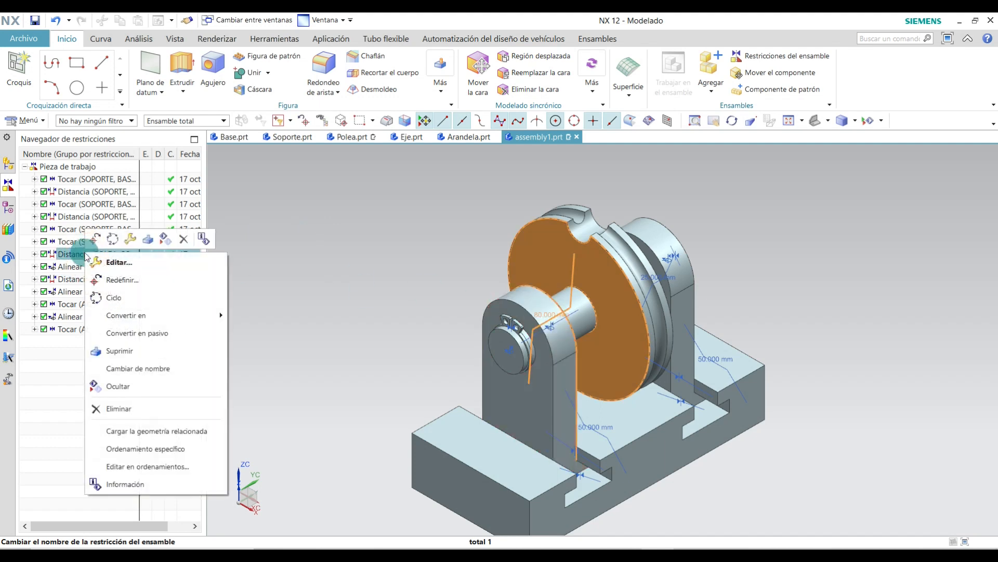
left_click(164, 411)
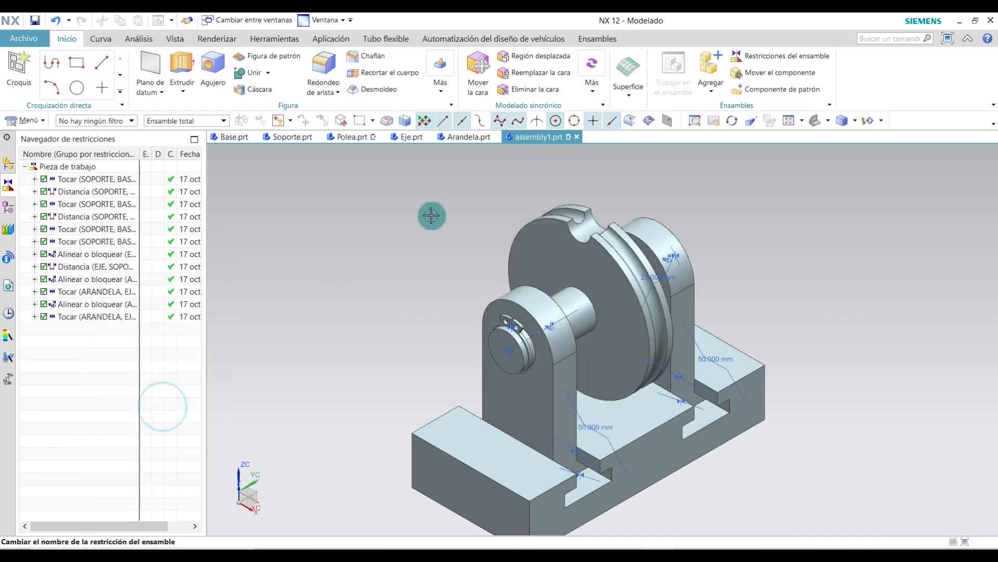
Try to rotate the Polea 80° about the YC axis with a dynamic Move Component, and cancel the move.
left_click(791, 72)
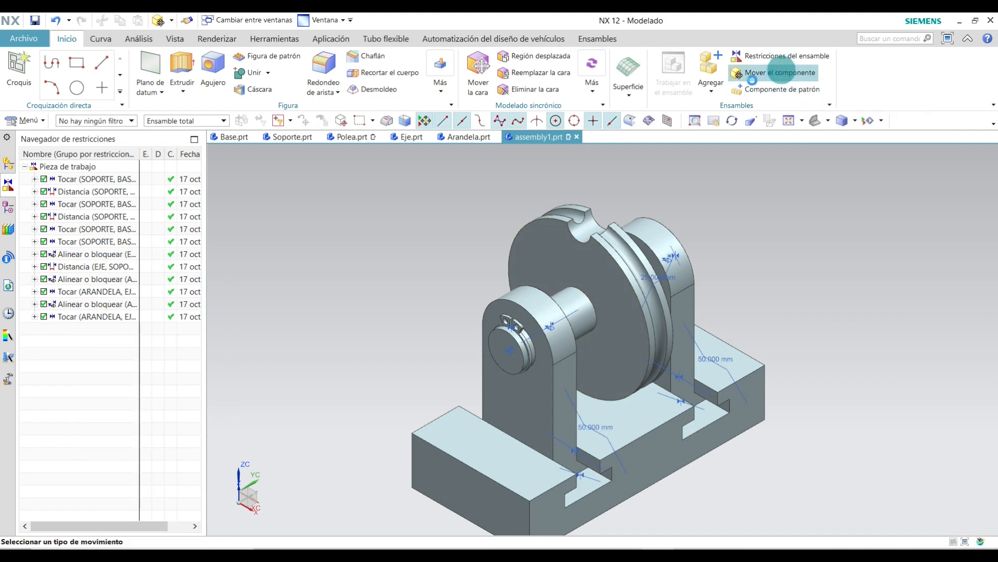
left_click(602, 265)
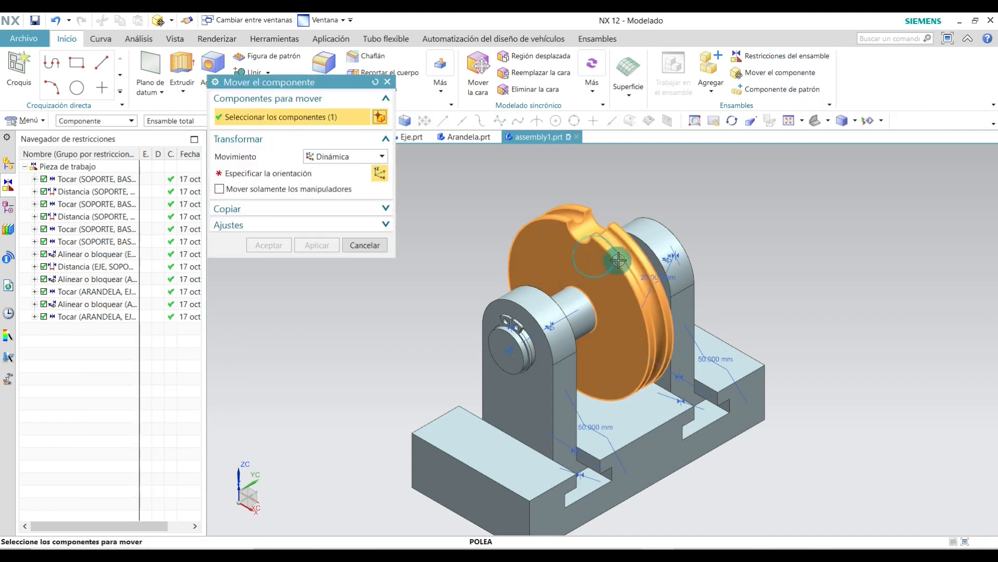
left_click(267, 172)
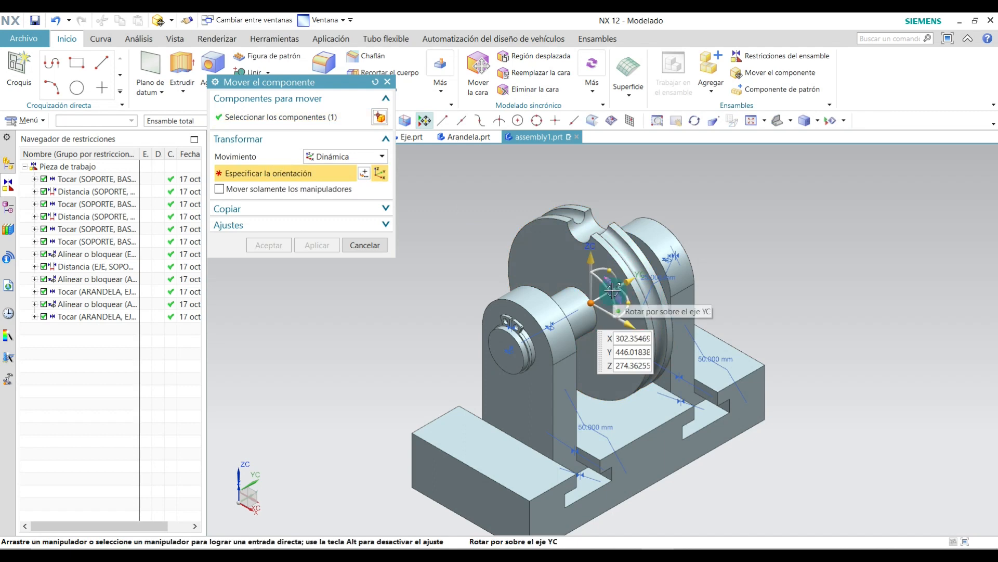
scroll(603, 293, "up", 2)
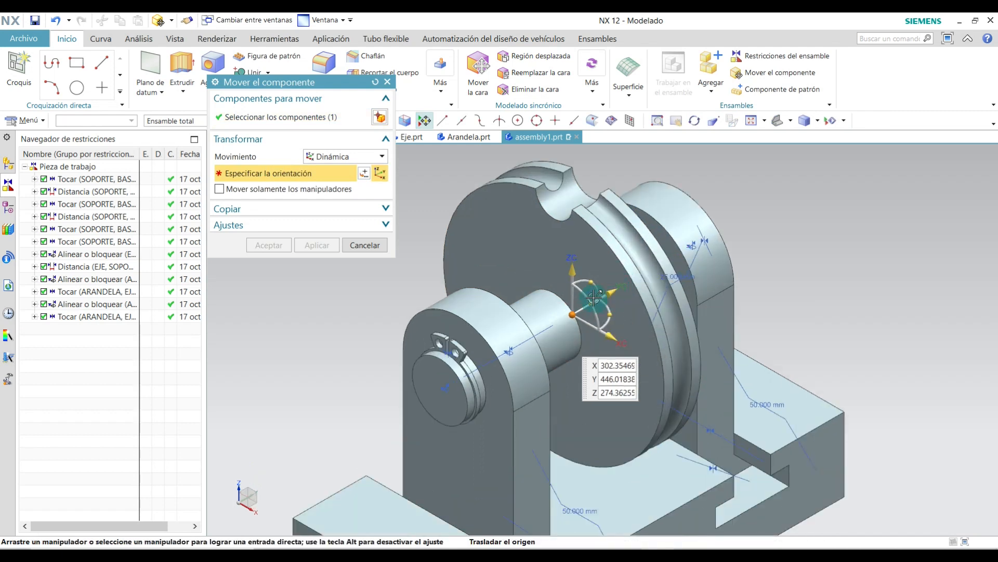
left_click_drag(592, 301, 596, 335)
left_click_drag(534, 288, 587, 327)
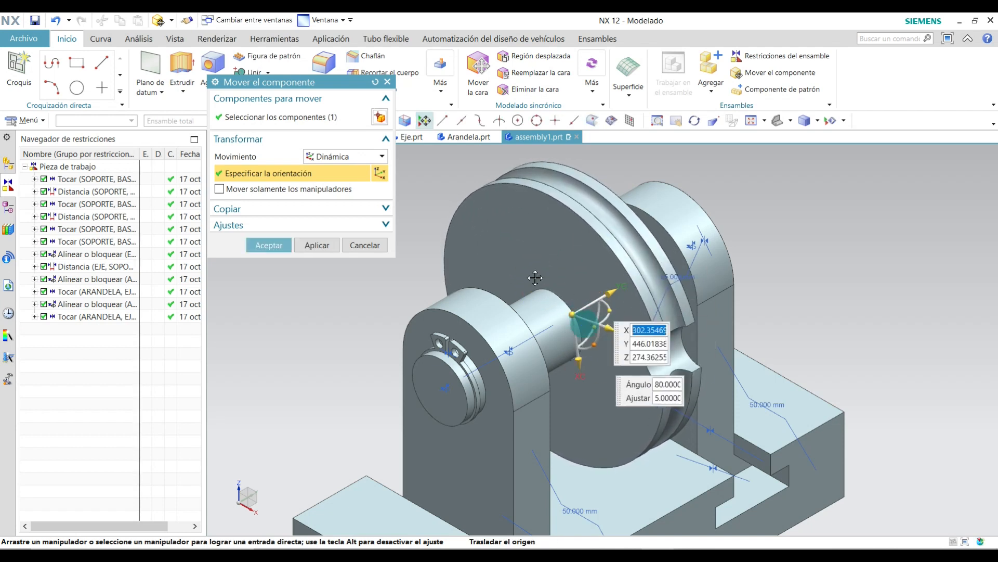
left_click(373, 252)
left_click(407, 308)
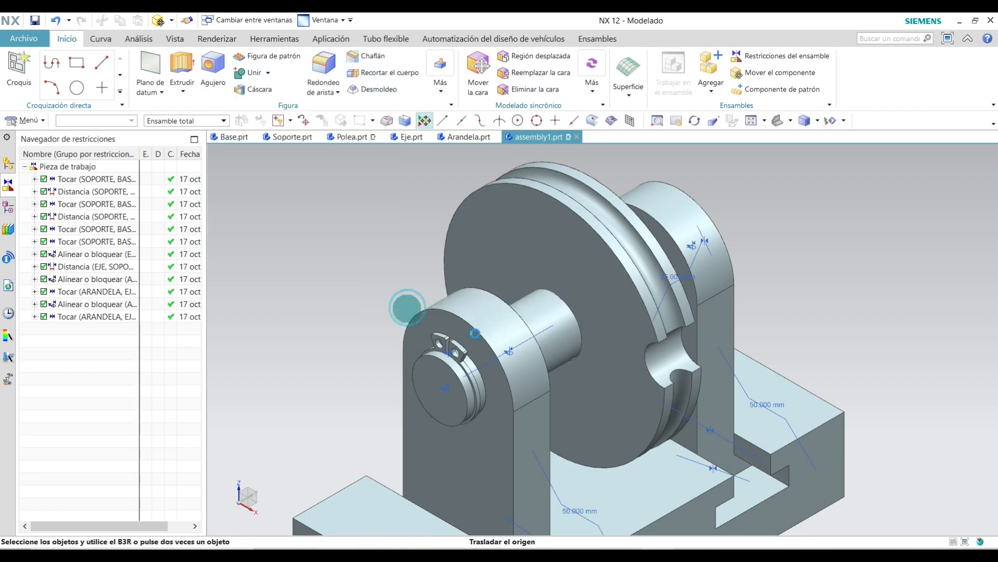
Show the whole assembly in the isometric view.
left_click(828, 122)
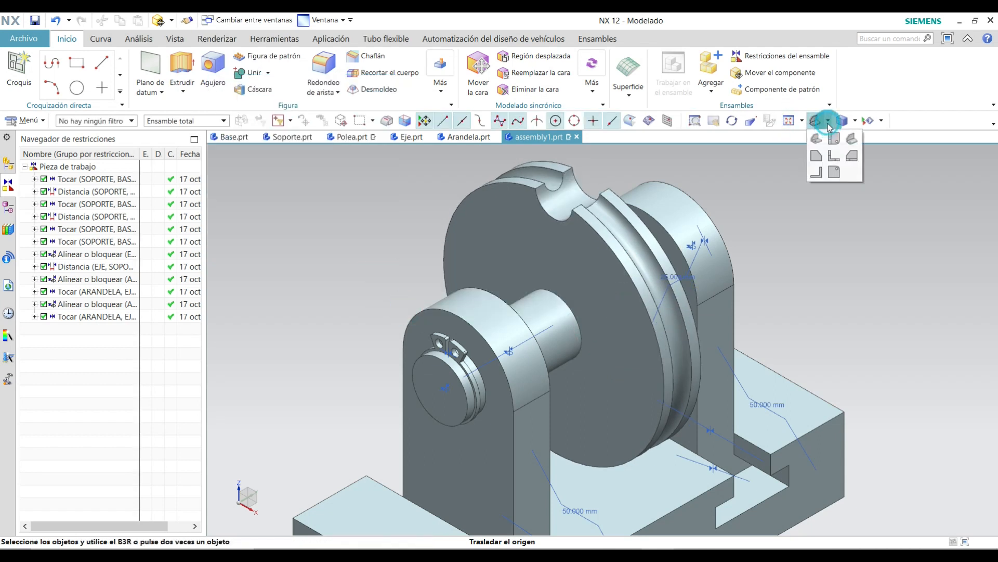
left_click(851, 139)
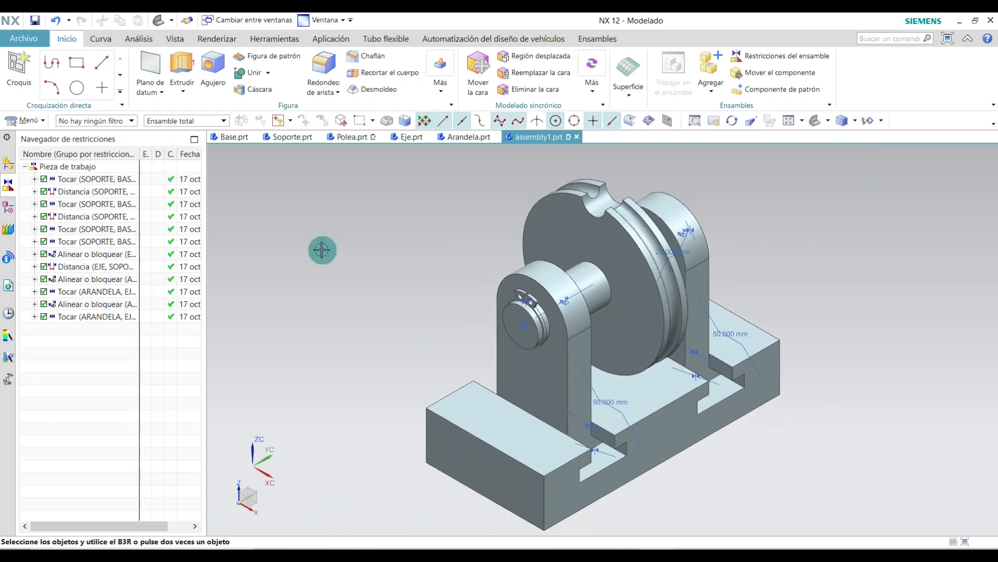
middle_click_drag(310, 276, 409, 333)
left_click(842, 120)
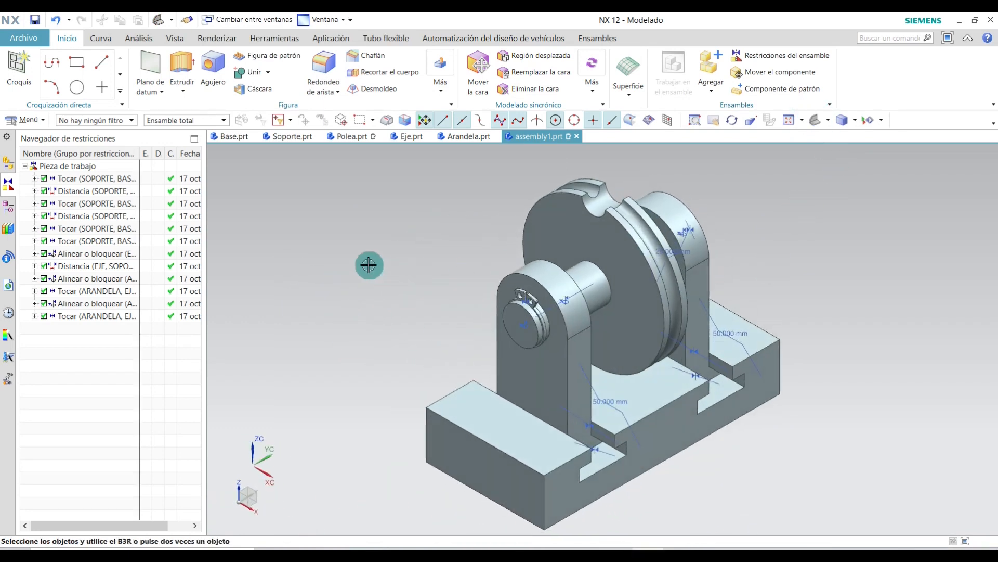